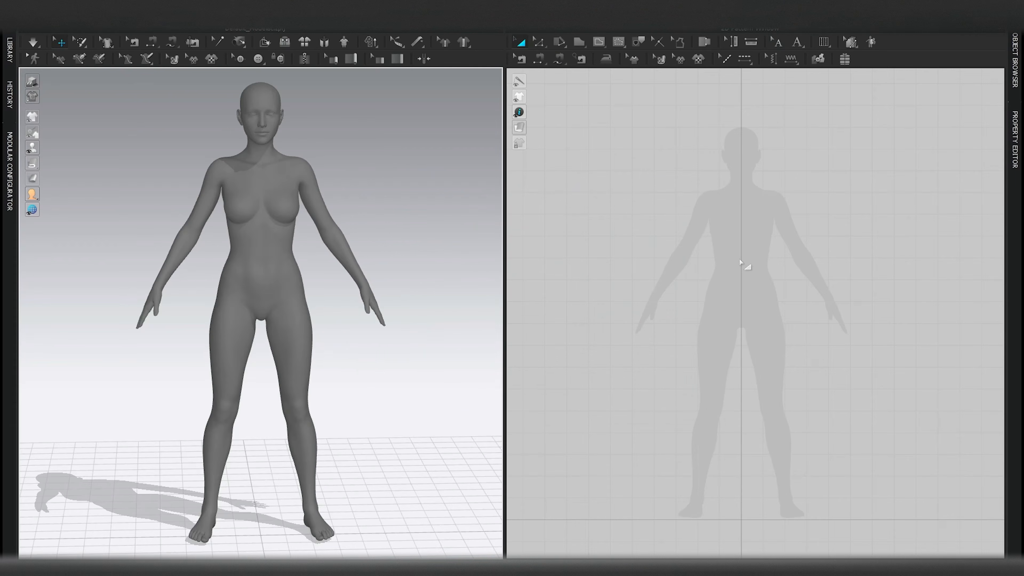
# Step: Load the Basis sleeveless top garment file from the library onto the avatar
pyautogui.click(8, 57)
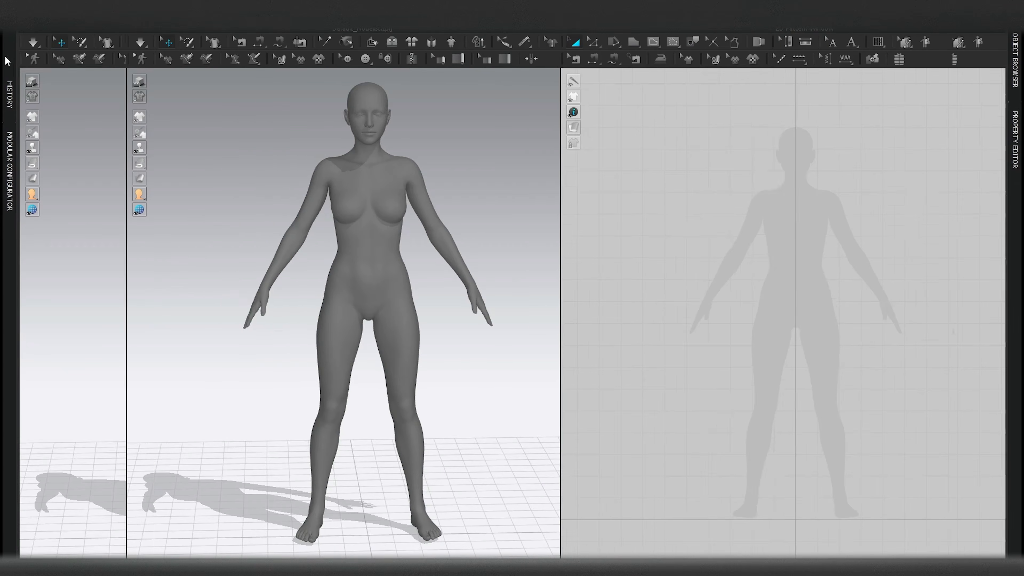
pyautogui.moveTo(81, 234); pyautogui.dragTo(313, 328)
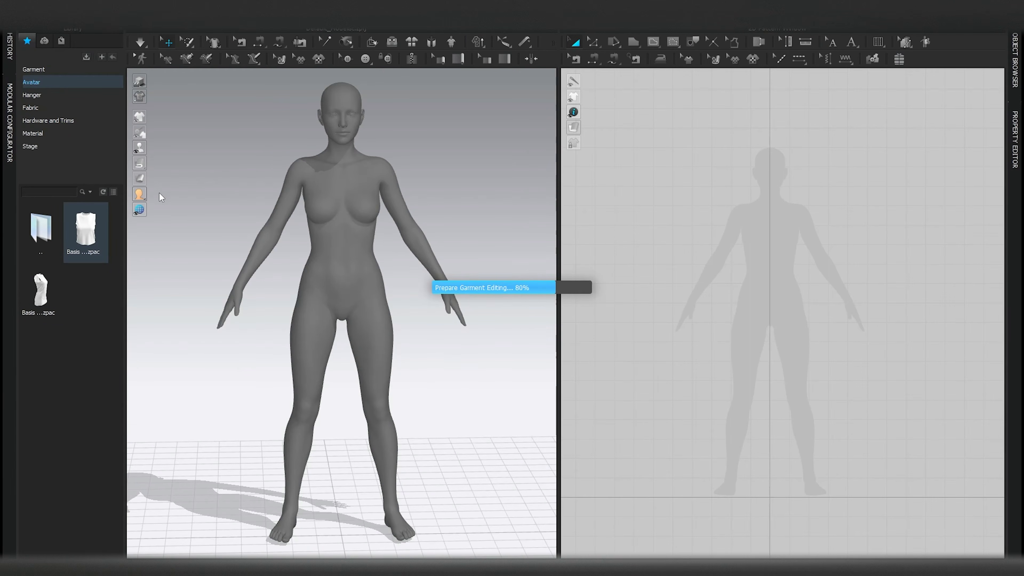
pyautogui.click(117, 29)
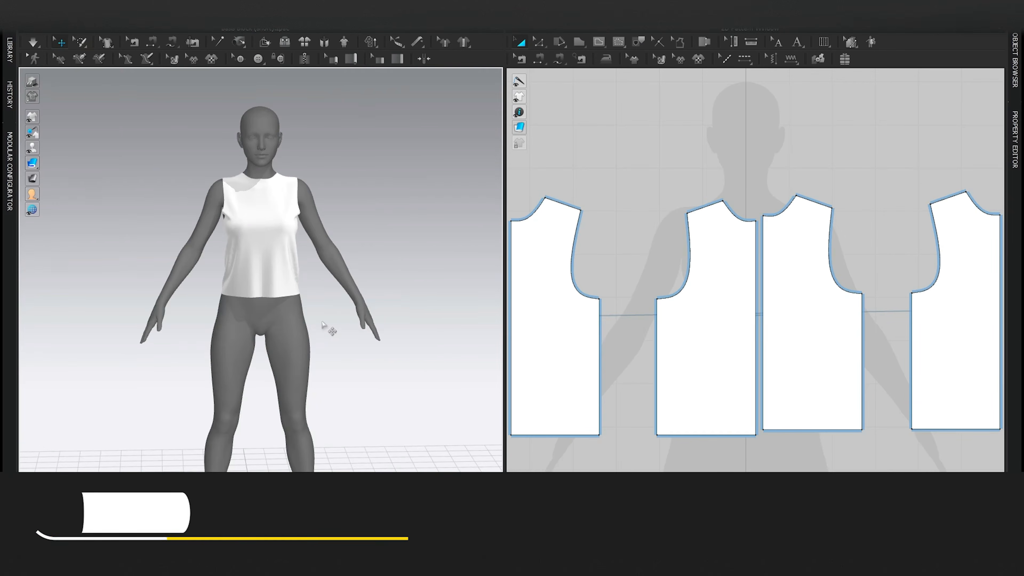
# Step: Select the avatar and set its Skin Offset to 0.0 mm
pyautogui.click(293, 325)
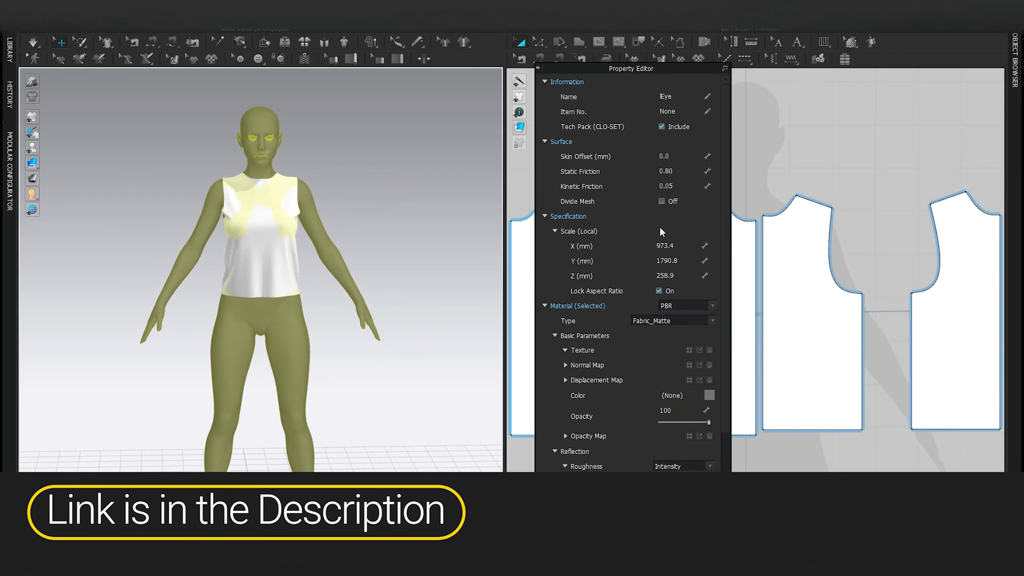
pyautogui.click(680, 156)
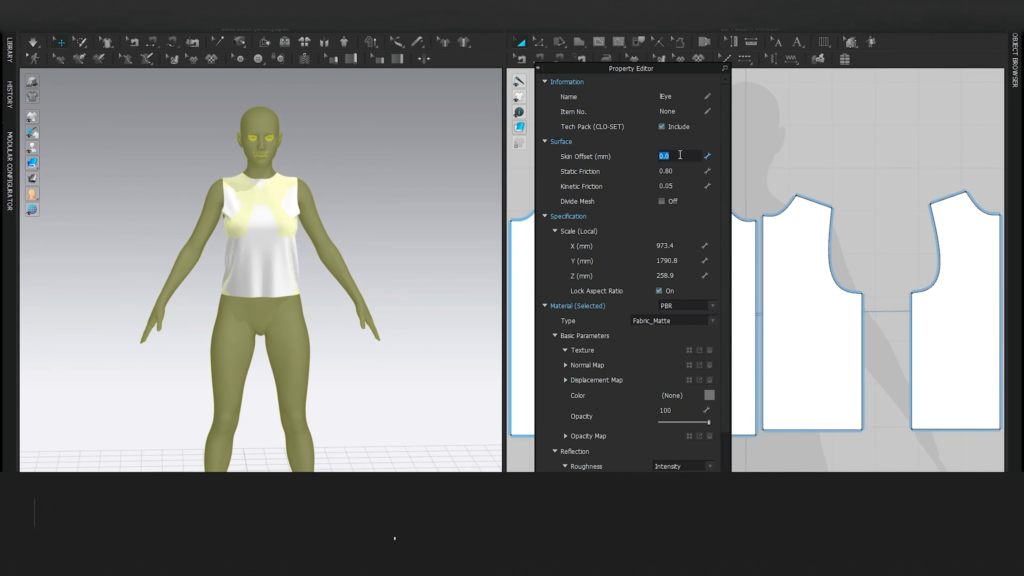
pyautogui.write('0')
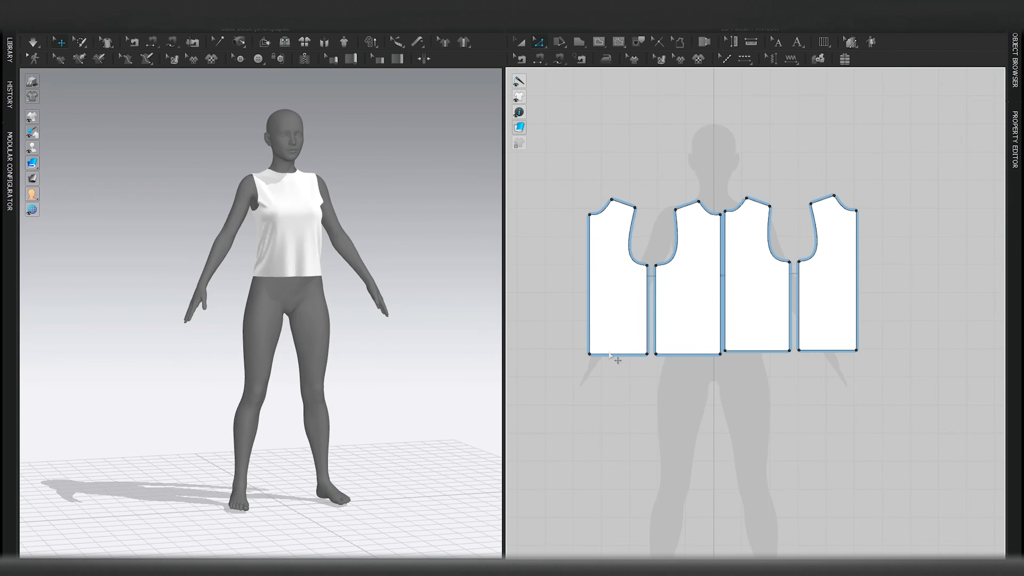
# Step: Select the bottom edges of a front and back panel, lengthen them to the upper thighs, and simulate the drape
pyautogui.click(621, 354)
pyautogui.keyDown('shift'); pyautogui.click(687, 354); pyautogui.keyUp('shift')
pyautogui.moveTo(697, 378); pyautogui.dragTo(684, 442)
pyautogui.moveTo(681, 447); pyautogui.dragTo(684, 381, button='middle')
pyautogui.press('space')
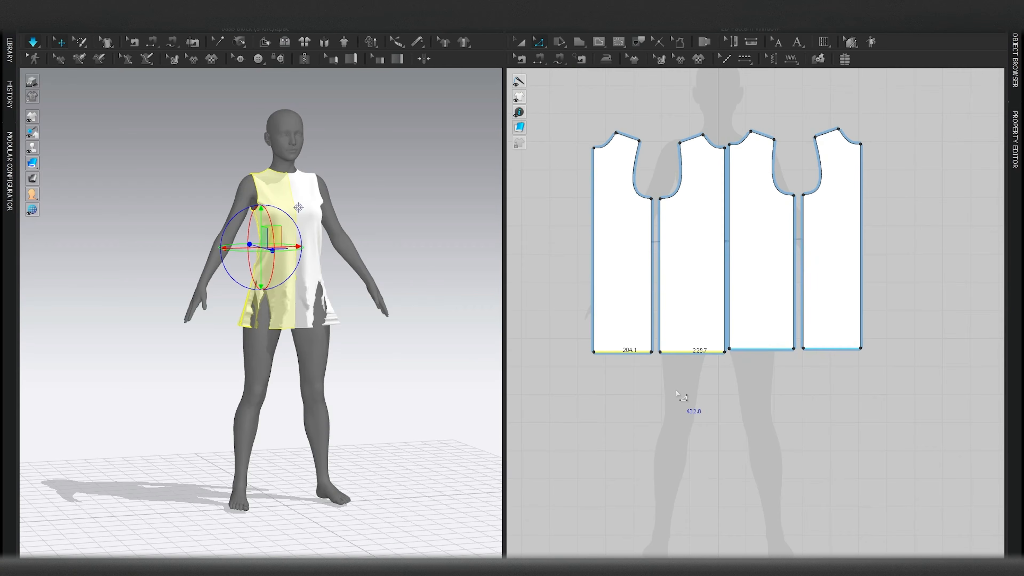
# Step: Extend the hem in two more stages until it ends just above the knees, simulating the drape after each
pyautogui.press('space')
pyautogui.moveTo(624, 357); pyautogui.dragTo(618, 395)
pyautogui.press('space')
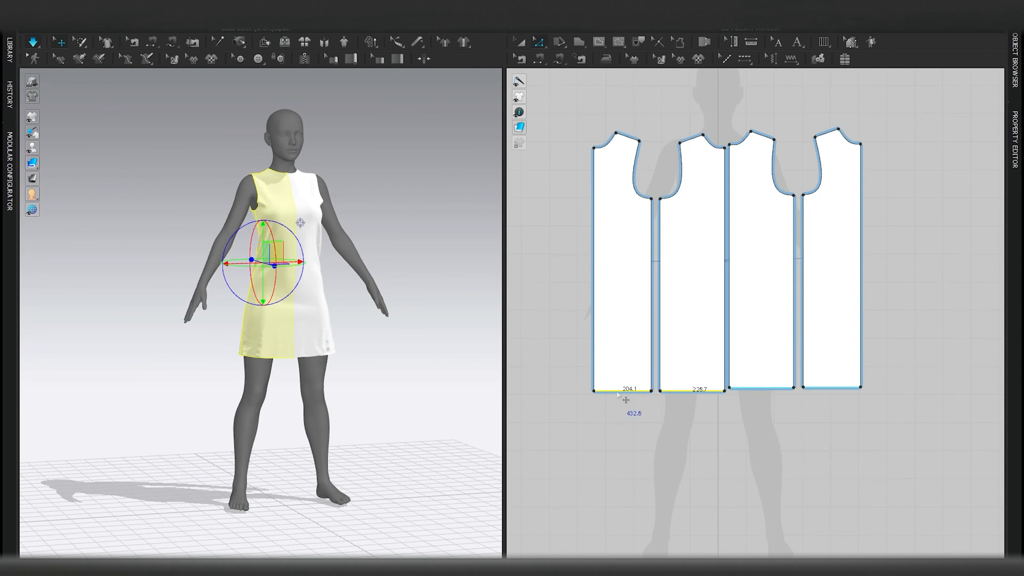
pyautogui.press('space')
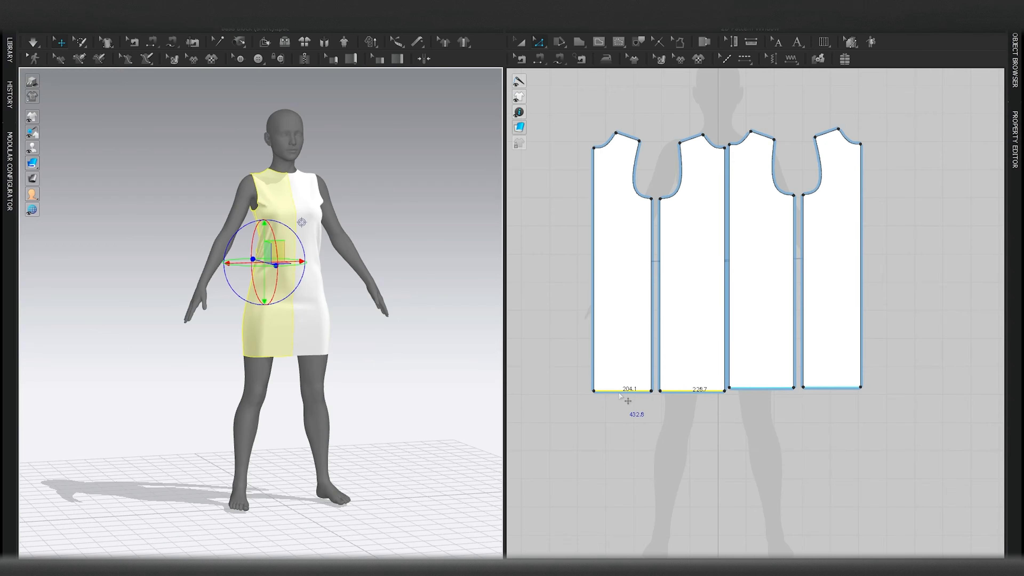
pyautogui.moveTo(618, 394); pyautogui.dragTo(613, 436)
pyautogui.press('space')
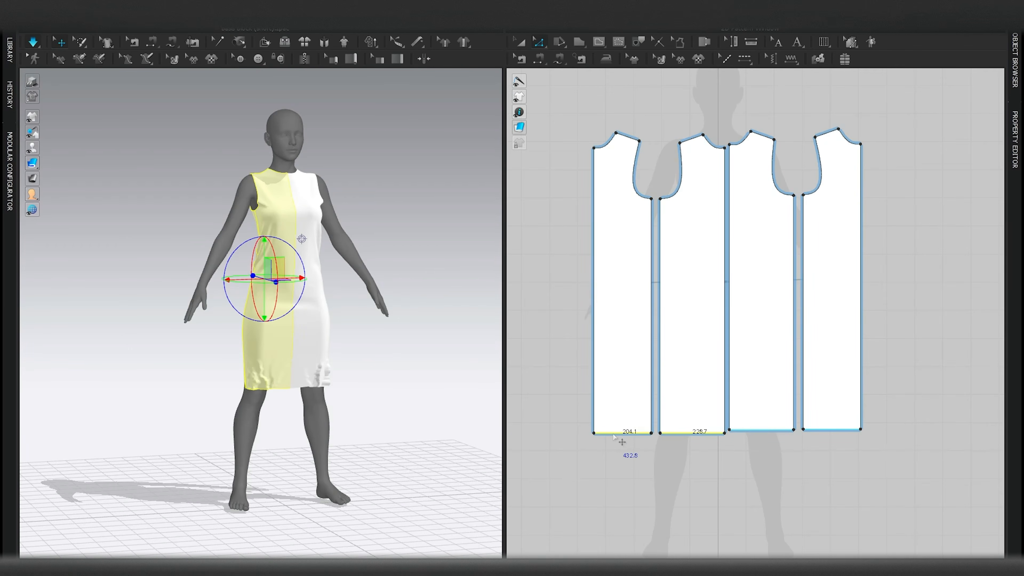
pyautogui.press('space')
# Step: Try lengthening the dress hem to below the knees and simulate it, before undoing the extension
pyautogui.moveTo(614, 436); pyautogui.dragTo(613, 467)
pyautogui.press('space')
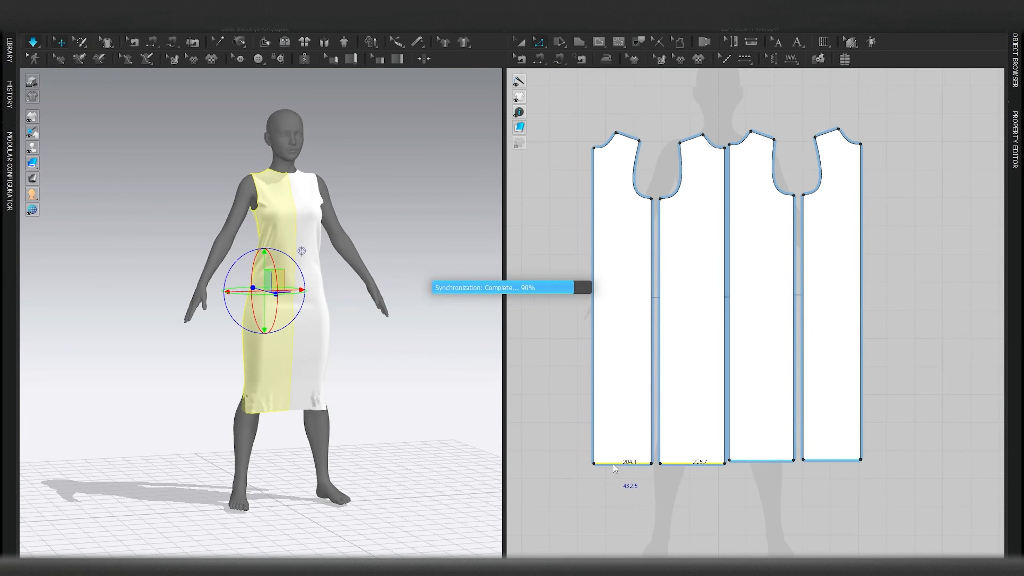
pyautogui.hotkey('ctrl', 'z')
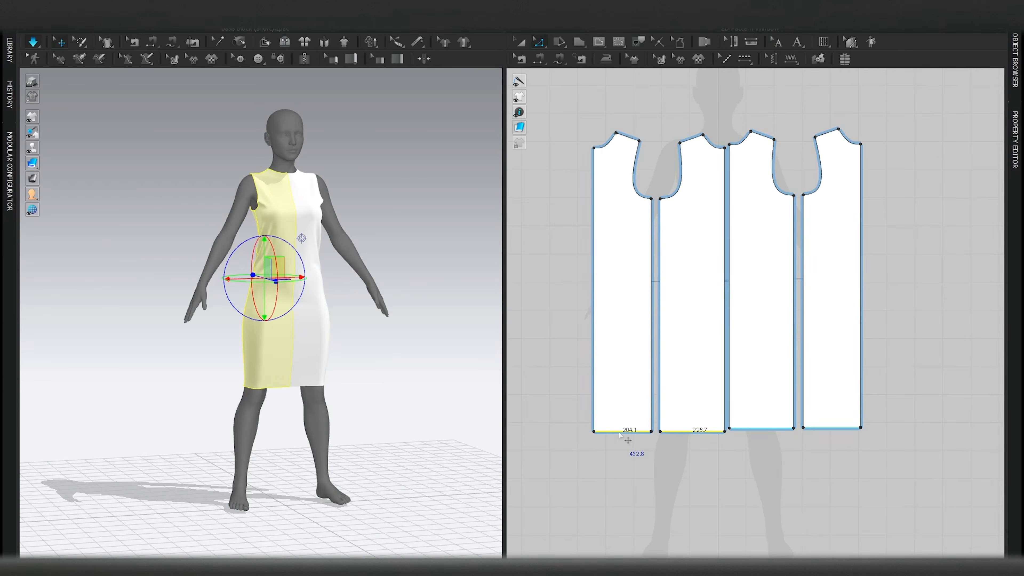
# Step: Raise the hem slightly to fine-tune the above-knee dress length and simulate the drape
pyautogui.moveTo(363, 395); pyautogui.dragTo(316, 389, button='right')
pyautogui.moveTo(620, 431); pyautogui.dragTo(620, 428)
pyautogui.press('space')
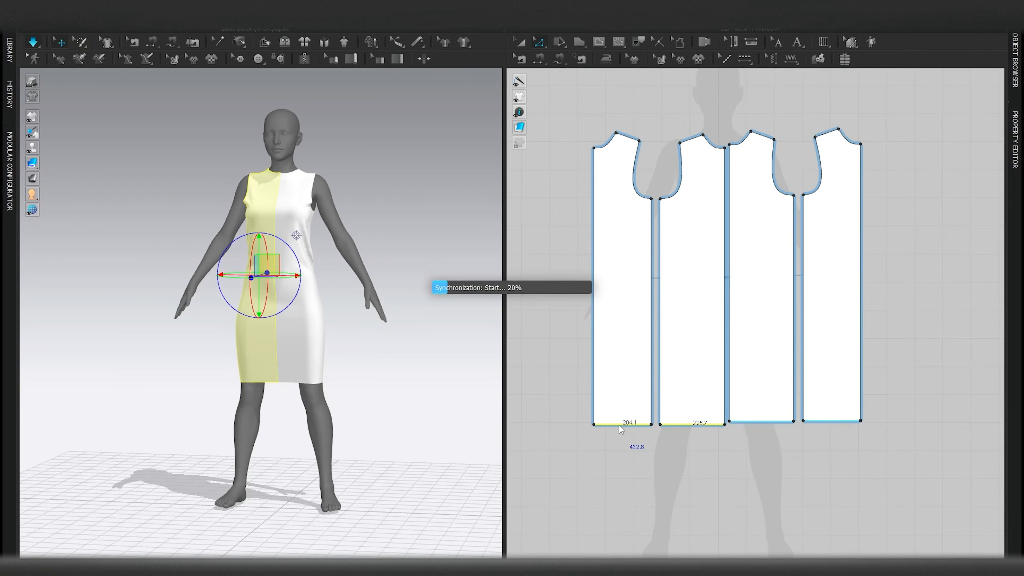
pyautogui.press('space')
# Step: Inspect the dress on its own with the avatar hidden, and show the avatar again
pyautogui.moveTo(328, 379); pyautogui.dragTo(377, 387, button='right')
pyautogui.hotkey('shift', 'a')
pyautogui.click(350, 375)
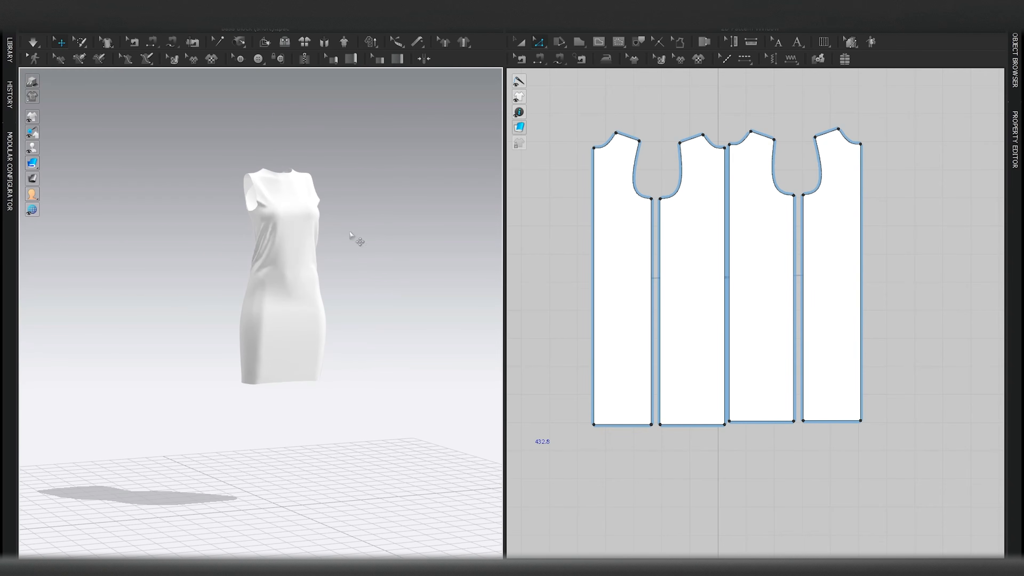
pyautogui.moveTo(369, 403); pyautogui.dragTo(322, 387, button='right')
pyautogui.hotkey('shift', 'a')
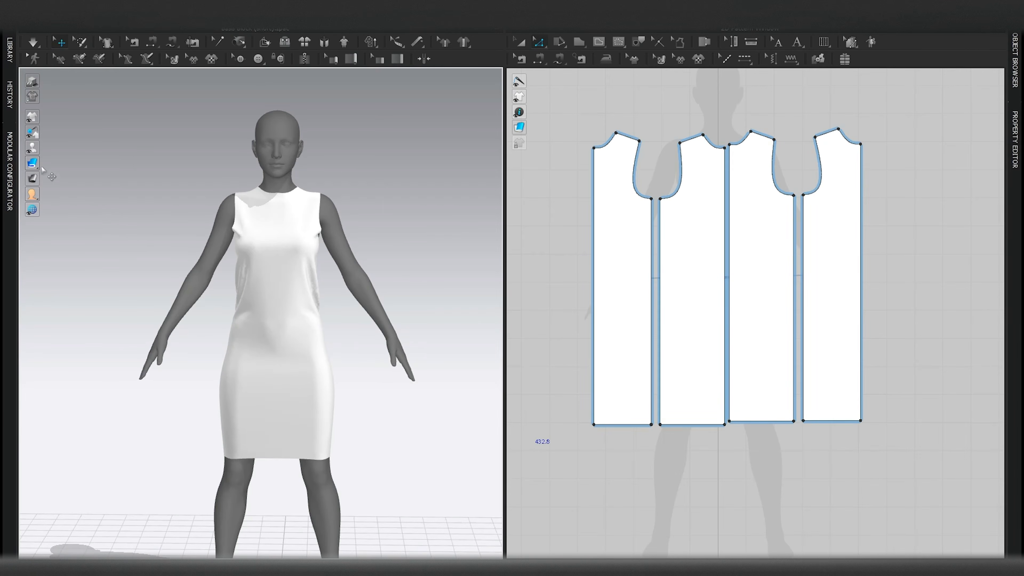
# Step: Switch the garment display to Translucent Surface so the body is visible under the dress
pyautogui.click(39, 168)
pyautogui.click(77, 163)
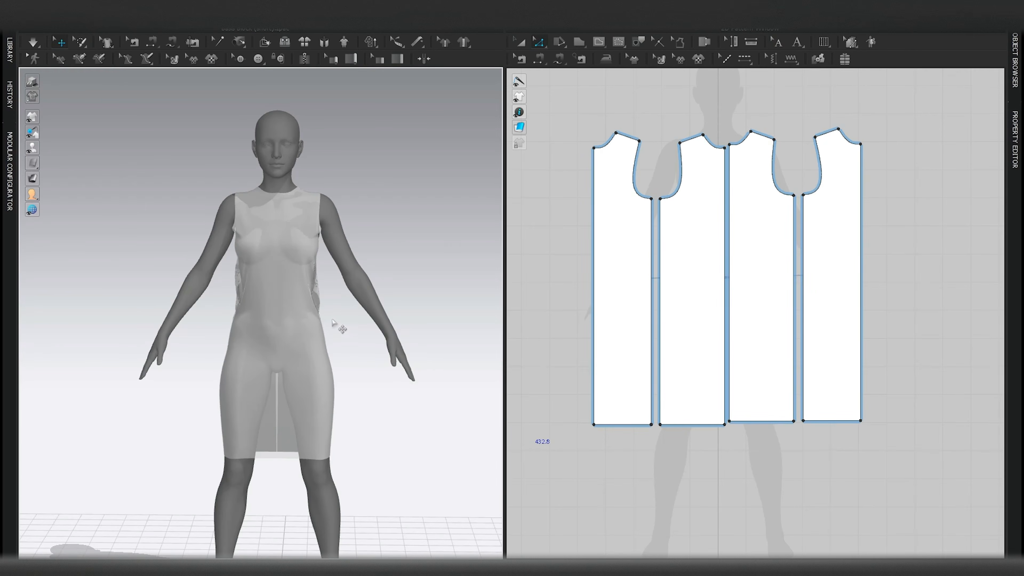
pyautogui.scroll(3, 339, 330)
pyautogui.click(33, 163)
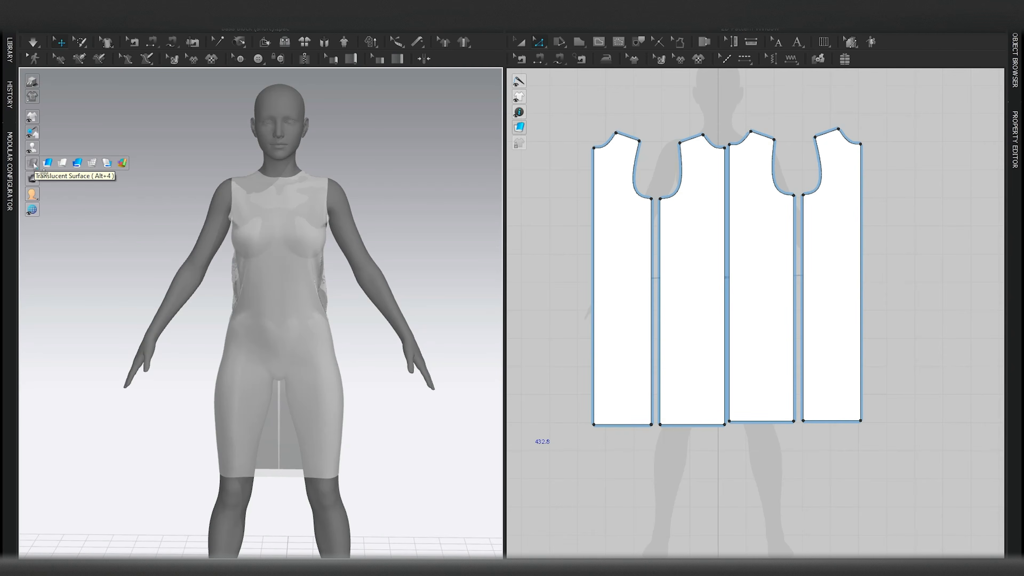
pyautogui.scroll(2, 361, 316)
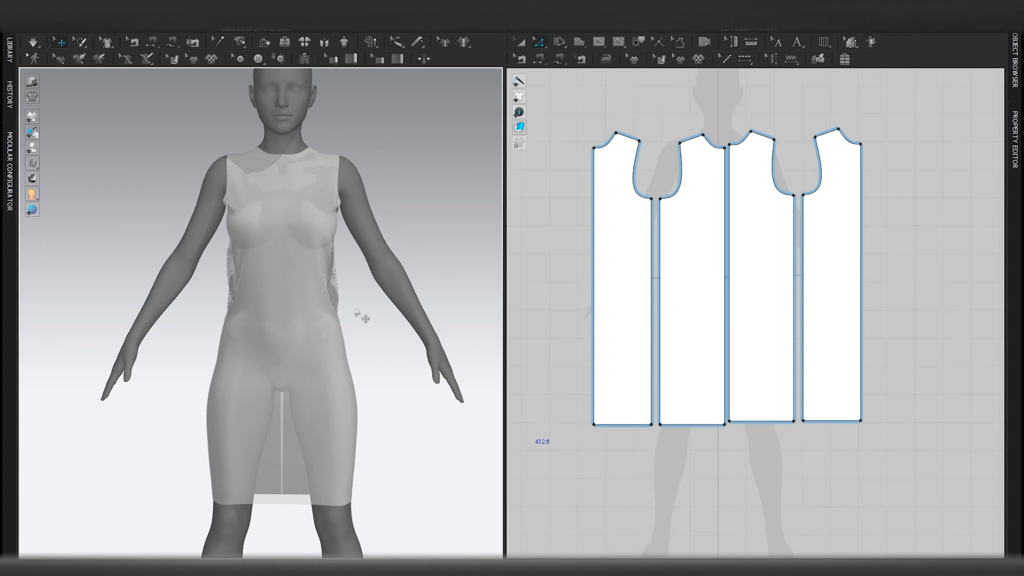
pyautogui.scroll(3, 356, 311)
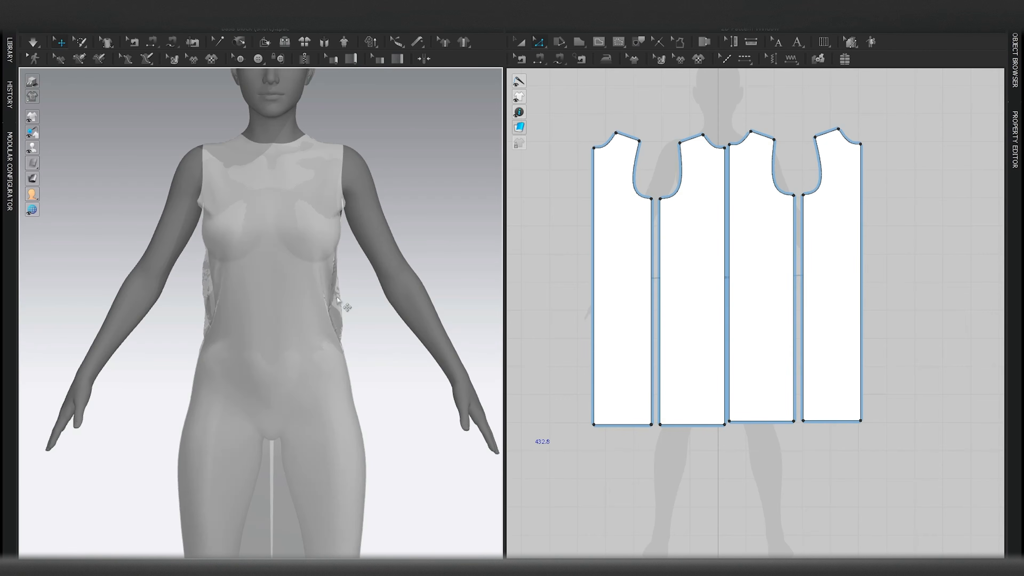
# Step: Add matching points at waist level on the facing front and back side seams and select both
pyautogui.click(334, 310)
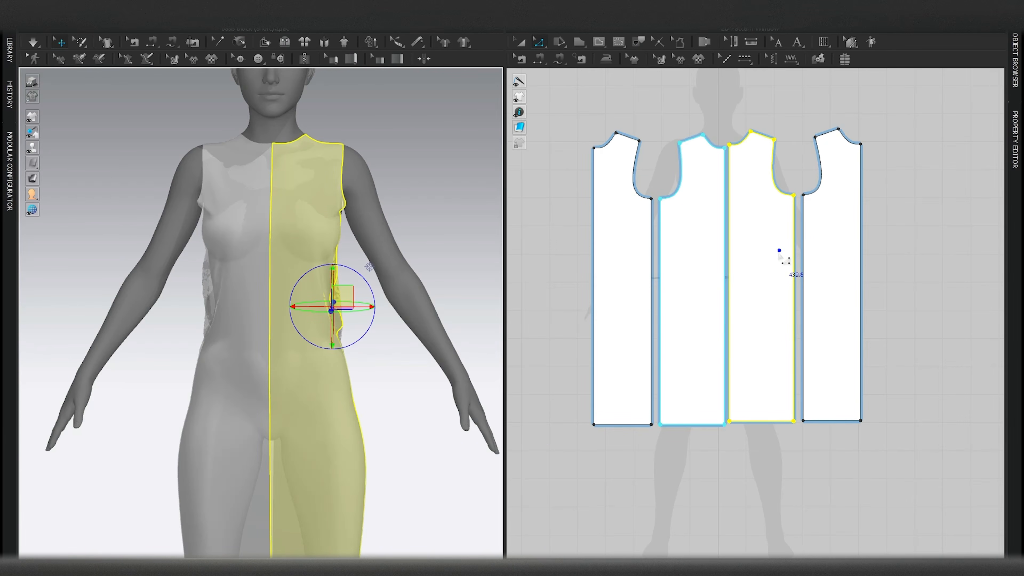
pyautogui.scroll(5, 780, 252)
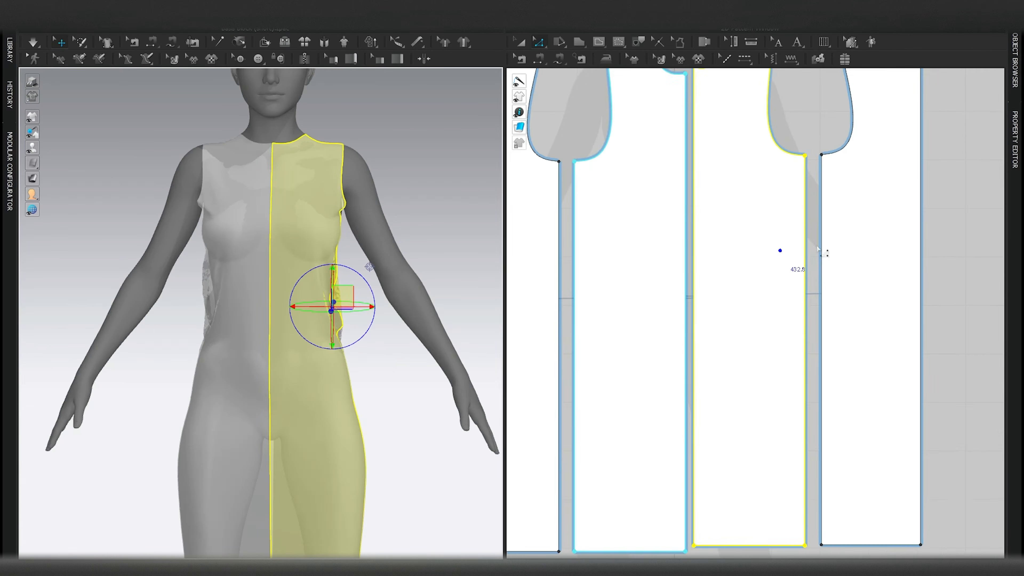
pyautogui.click(764, 273)
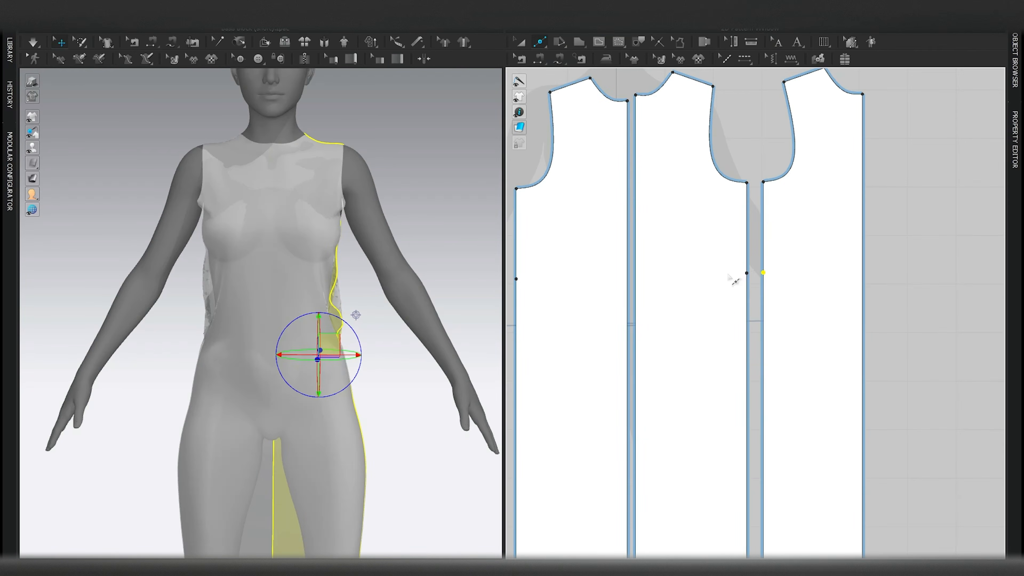
pyautogui.keyDown('shift'); pyautogui.click(747, 272); pyautogui.keyUp('shift')
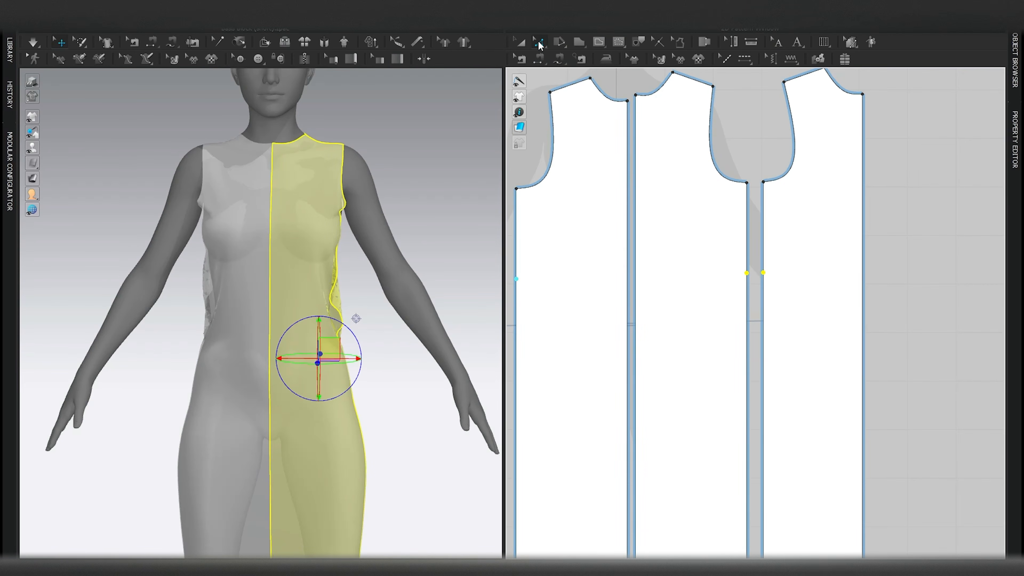
# Step: Spread the selected waist points apart with the transform tool to take in the side seam
pyautogui.click(539, 43)
pyautogui.click(558, 74)
pyautogui.scroll(3, 776, 207)
pyautogui.moveTo(764, 321); pyautogui.dragTo(797, 322)
# Step: Examine the waist and side seams from several angles, with the avatar hidden and shown
pyautogui.moveTo(387, 228); pyautogui.dragTo(318, 230, button='right')
pyautogui.hotkey('shift', 'a')
pyautogui.scroll(2, 409, 277)
pyautogui.hotkey('shift', 'a')
pyautogui.scroll(-3, 443, 317)
pyautogui.moveTo(371, 308); pyautogui.dragTo(434, 316, button='right')
pyautogui.scroll(2, 399, 312)
pyautogui.moveTo(419, 335); pyautogui.dragTo(418, 305, button='middle')
pyautogui.moveTo(417, 306); pyautogui.dragTo(412, 302, button='right')
# Step: Simulate the waist shaping, spread the waist points farther apart, and simulate the tighter fit
pyautogui.press('space')
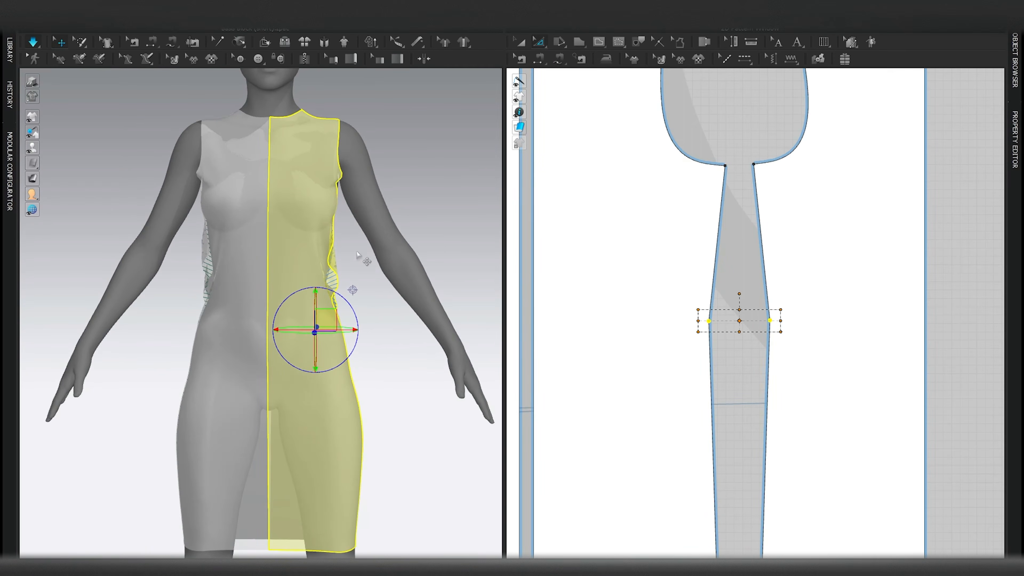
pyautogui.press('space')
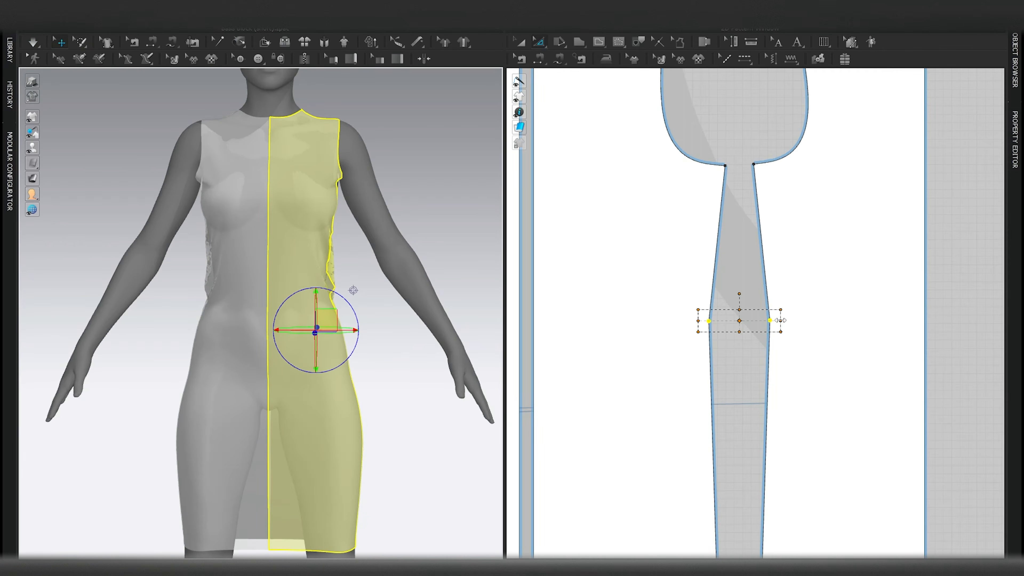
pyautogui.press('space')
pyautogui.moveTo(784, 326); pyautogui.dragTo(800, 331)
pyautogui.press('space')
# Step: Add a second pair of side-seam points above the waist points, spread them apart, and simulate the drape
pyautogui.press('x')
pyautogui.press('z')
pyautogui.moveTo(796, 263); pyautogui.dragTo(649, 303)
pyautogui.moveTo(781, 275); pyautogui.dragTo(796, 275)
pyautogui.press('space')
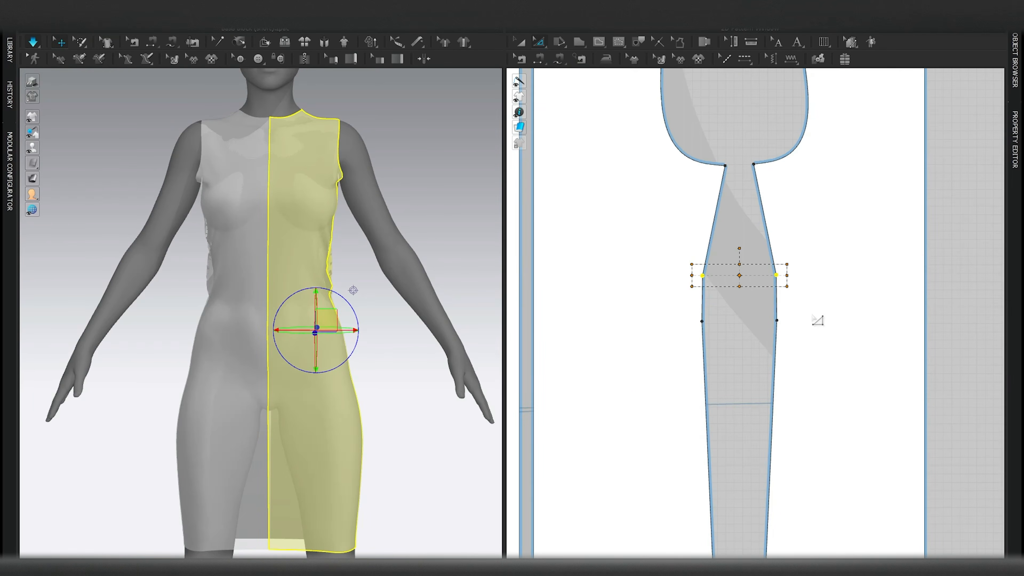
pyautogui.press('space')
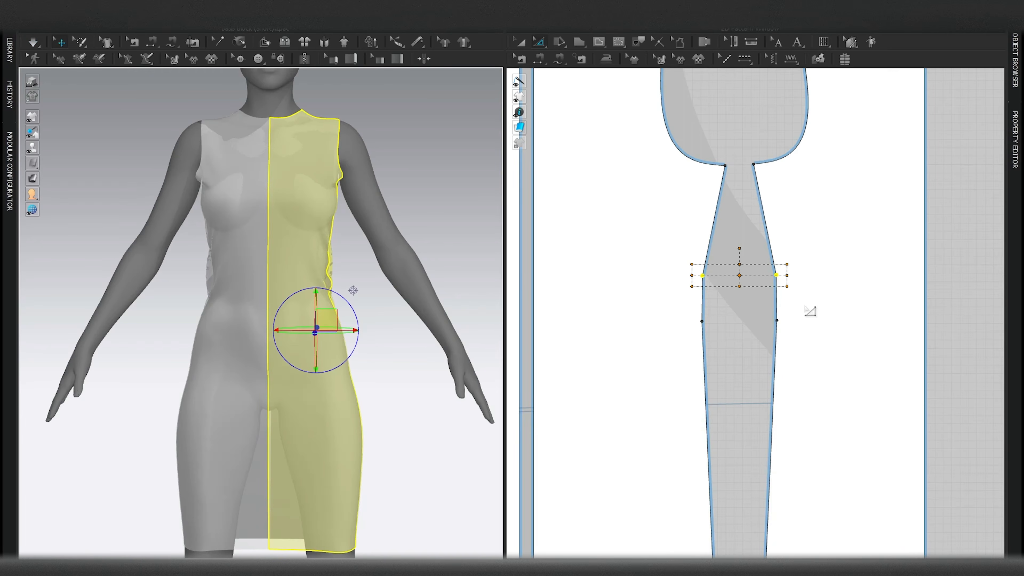
# Step: Spread the lower pair of waist points farther apart on the opposite side seam and simulate the fit
pyautogui.click(216, 275)
pyautogui.scroll(-5, 610, 291)
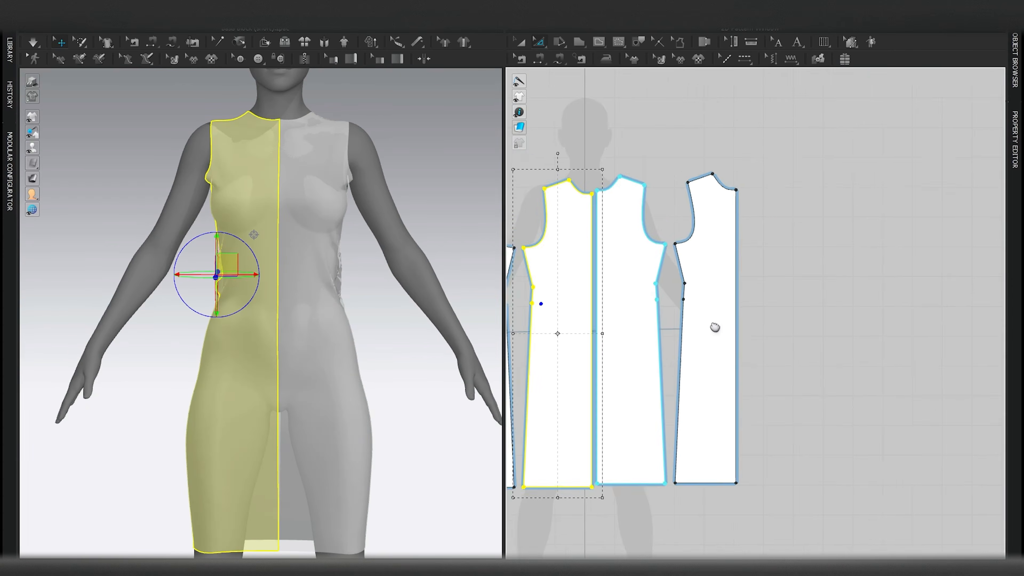
pyautogui.scroll(5, 713, 327)
pyautogui.moveTo(735, 295); pyautogui.dragTo(568, 338)
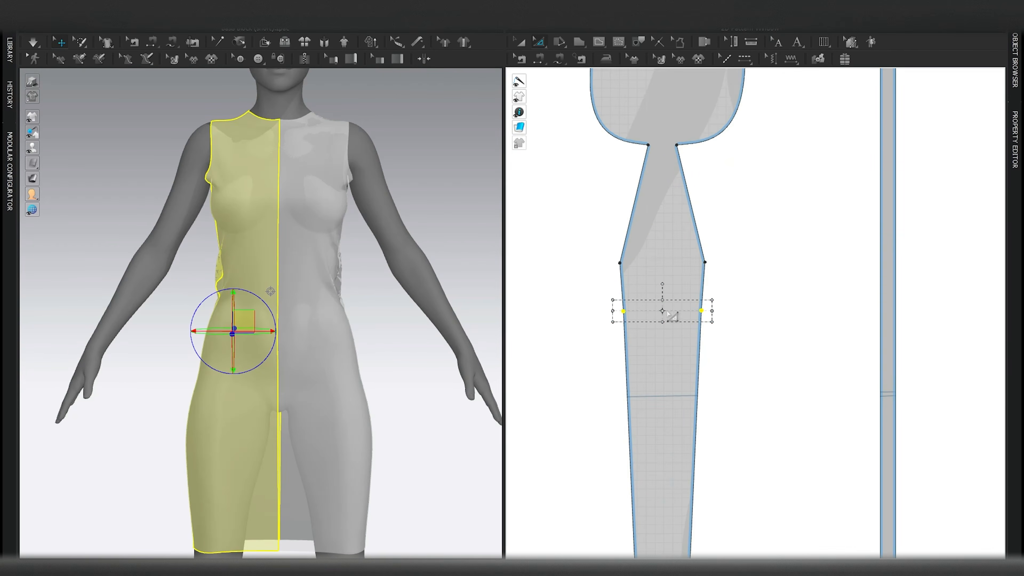
pyautogui.moveTo(712, 311); pyautogui.dragTo(751, 339)
pyautogui.press('space')
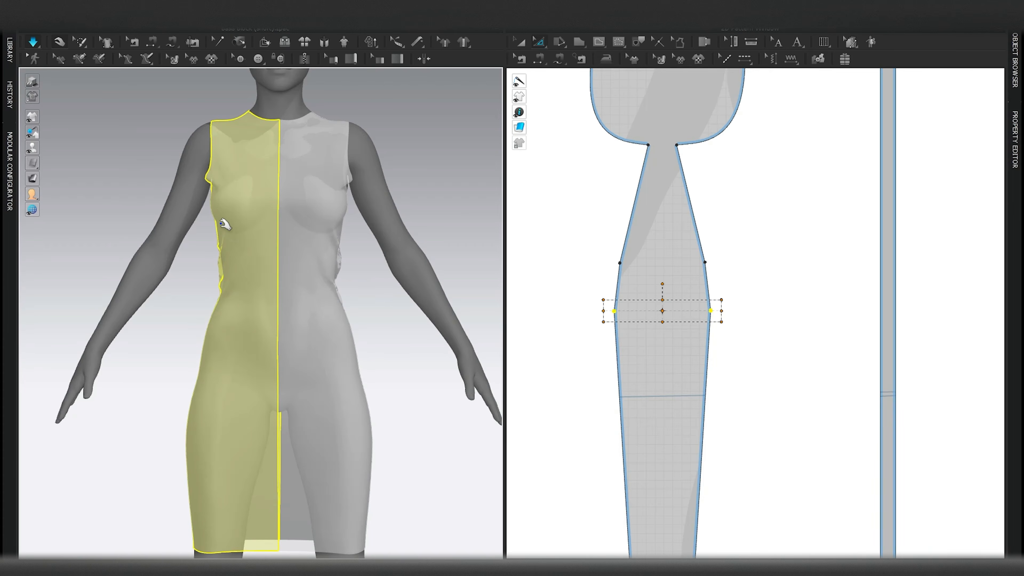
pyautogui.press('space')
# Step: Add a matching pair of points at hip level on the front and back side seams
pyautogui.moveTo(336, 390); pyautogui.dragTo(349, 328, button='middle')
pyautogui.click(416, 343)
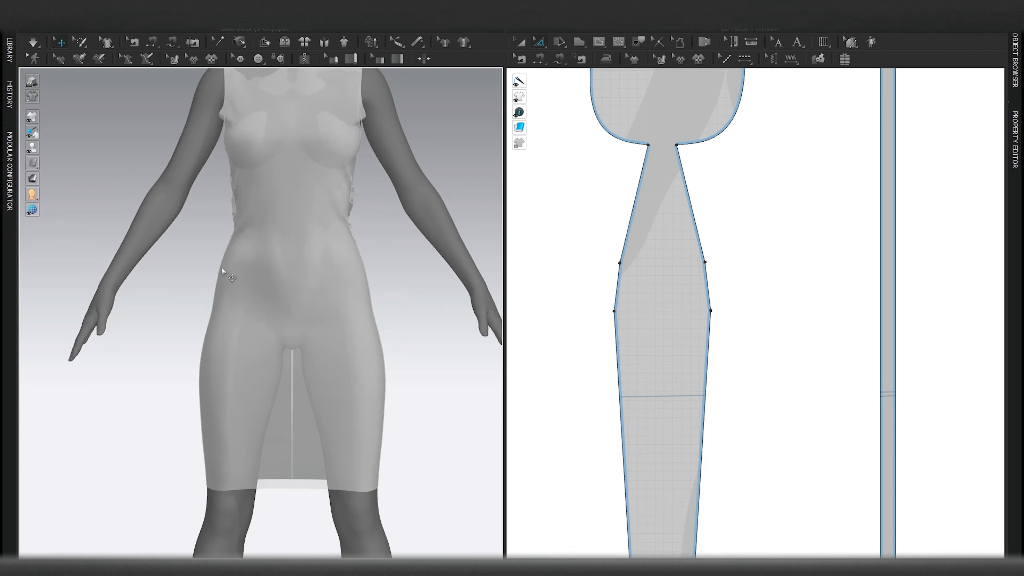
pyautogui.click(221, 287)
pyautogui.scroll(-4, 653, 342)
pyautogui.moveTo(671, 397); pyautogui.dragTo(692, 306, button='middle')
pyautogui.press('x')
pyautogui.click(654, 319)
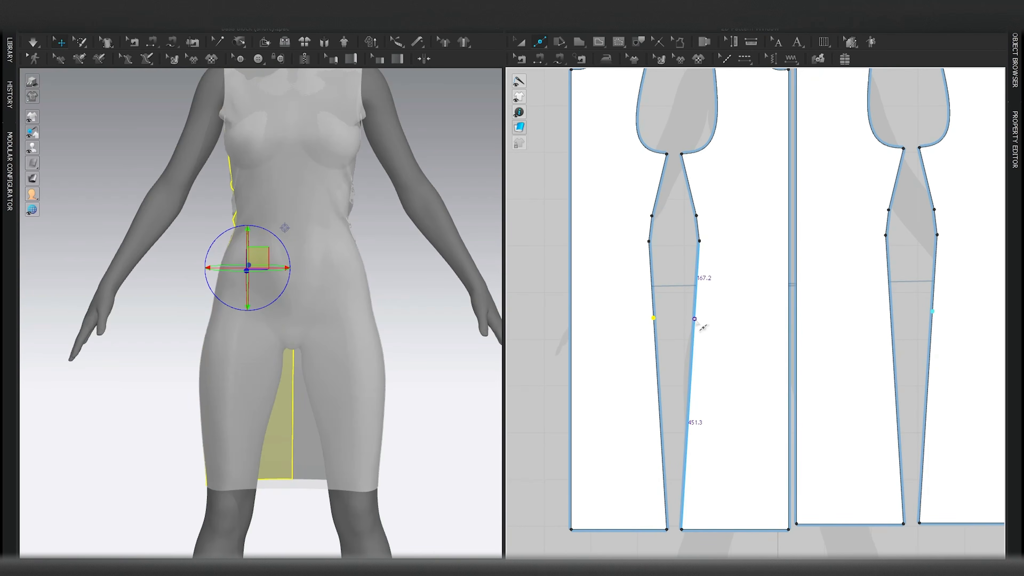
pyautogui.click(694, 318)
# Step: Bring the hip-level points closer together to let out the side seam, and simulate the drape
pyautogui.press('z')
pyautogui.moveTo(708, 318); pyautogui.dragTo(697, 319)
pyautogui.press('space')
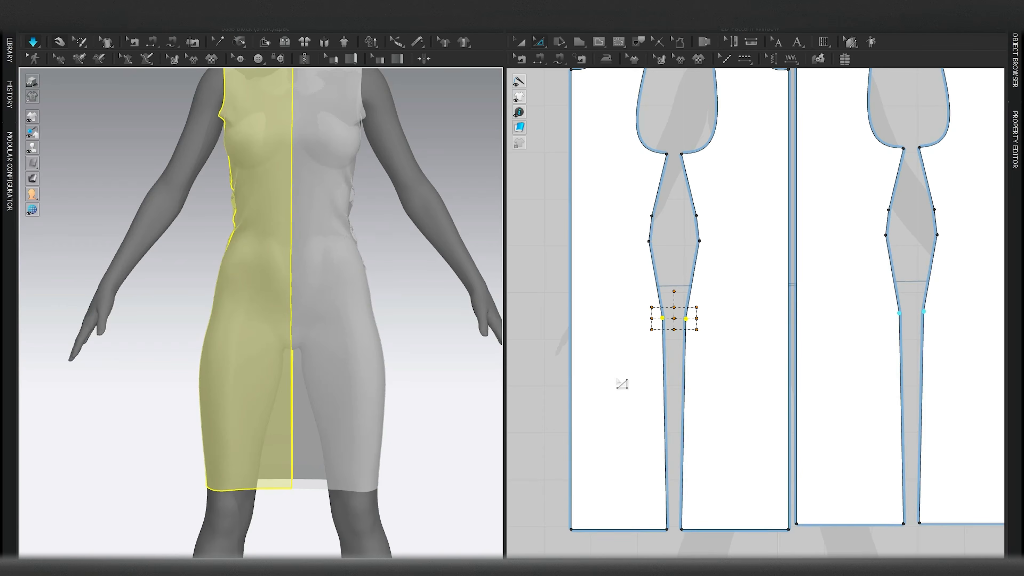
pyautogui.press('space')
# Step: Add another pair of side-seam points just below the hip points and bring them closer together
pyautogui.moveTo(626, 469); pyautogui.dragTo(635, 404, button='middle')
pyautogui.click(660, 293)
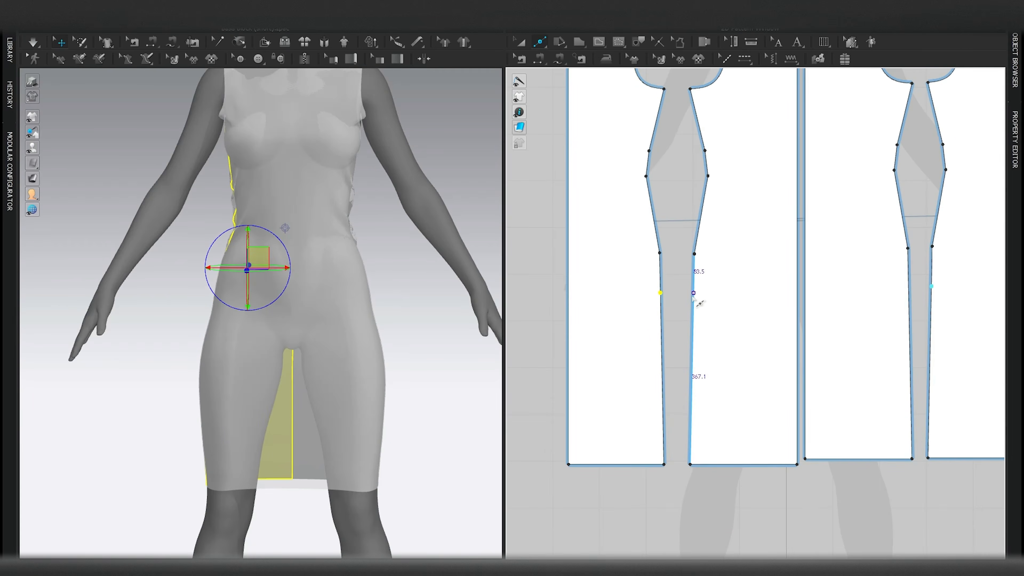
pyautogui.click(694, 293)
pyautogui.press('z')
pyautogui.moveTo(705, 294); pyautogui.dragTo(700, 295)
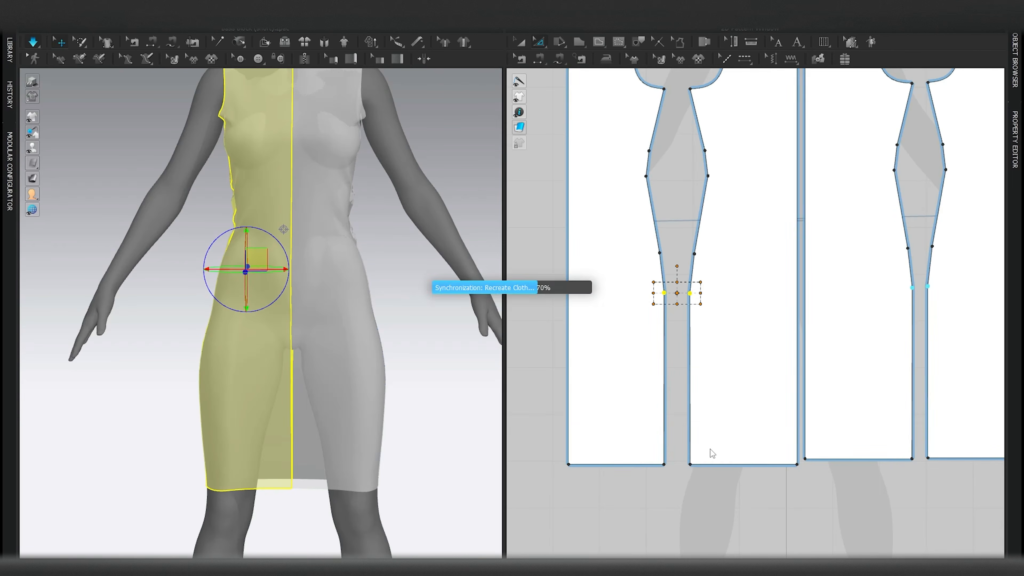
# Step: Simulate the drape and display the strain map to check the tightness around the hips and thighs
pyautogui.press('space')
pyautogui.press('space')
pyautogui.click(416, 347)
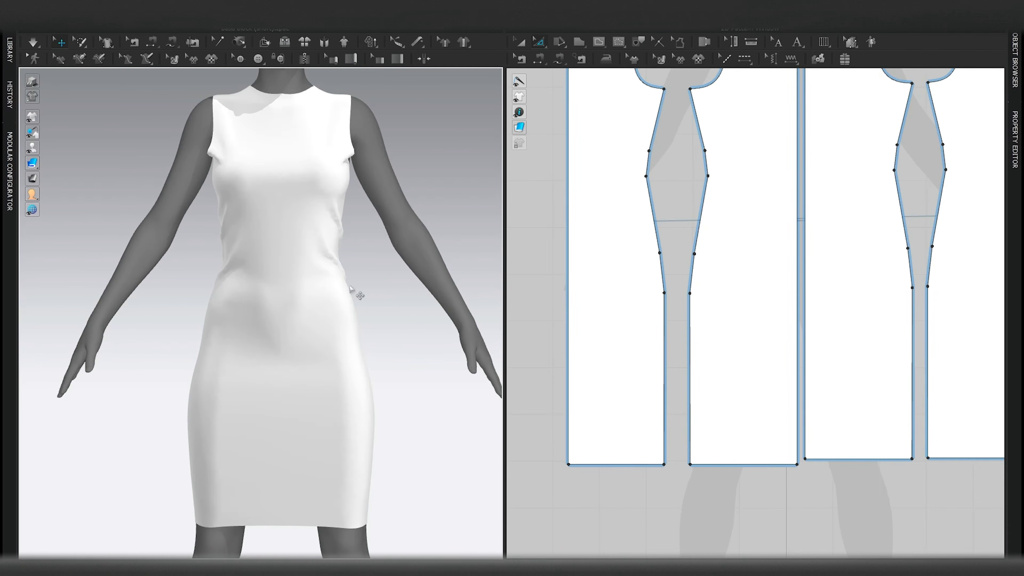
pyautogui.moveTo(36, 181)
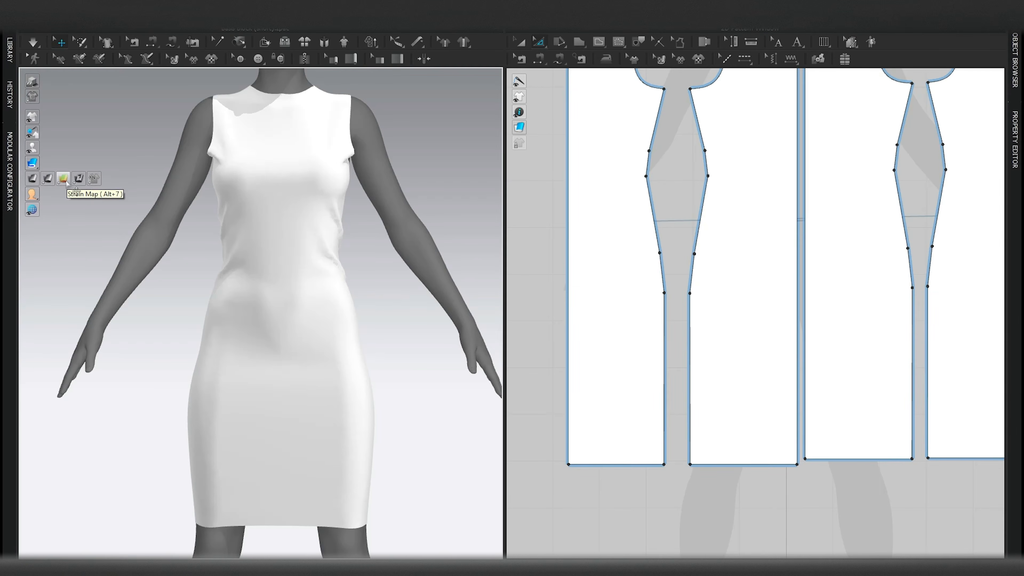
pyautogui.click(63, 179)
pyautogui.scroll(3, 441, 359)
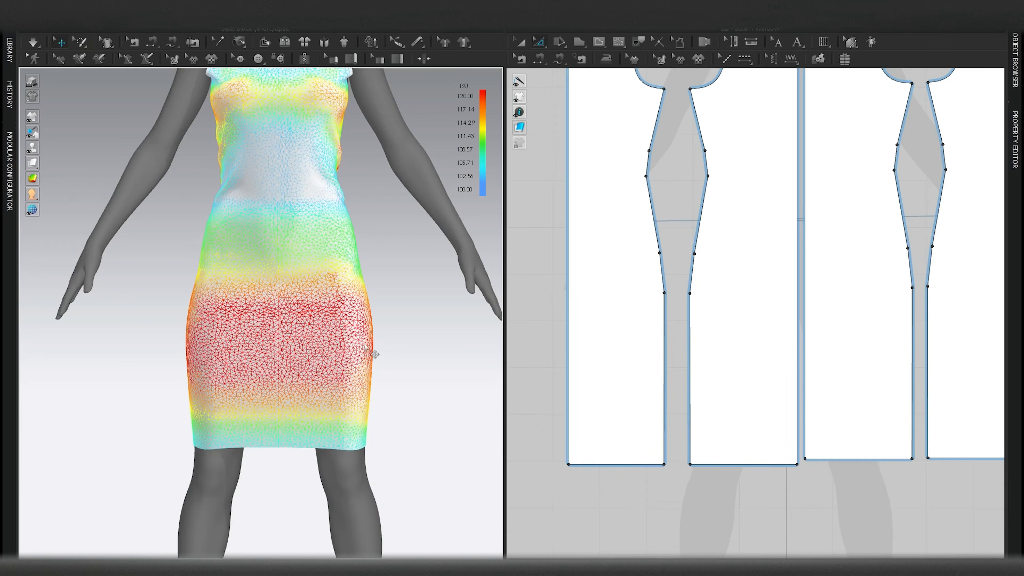
# Step: Add a pair of thigh-level points on the front and back side seams, bring them closer together, and simulate the drape
pyautogui.moveTo(654, 350); pyautogui.dragTo(691, 363)
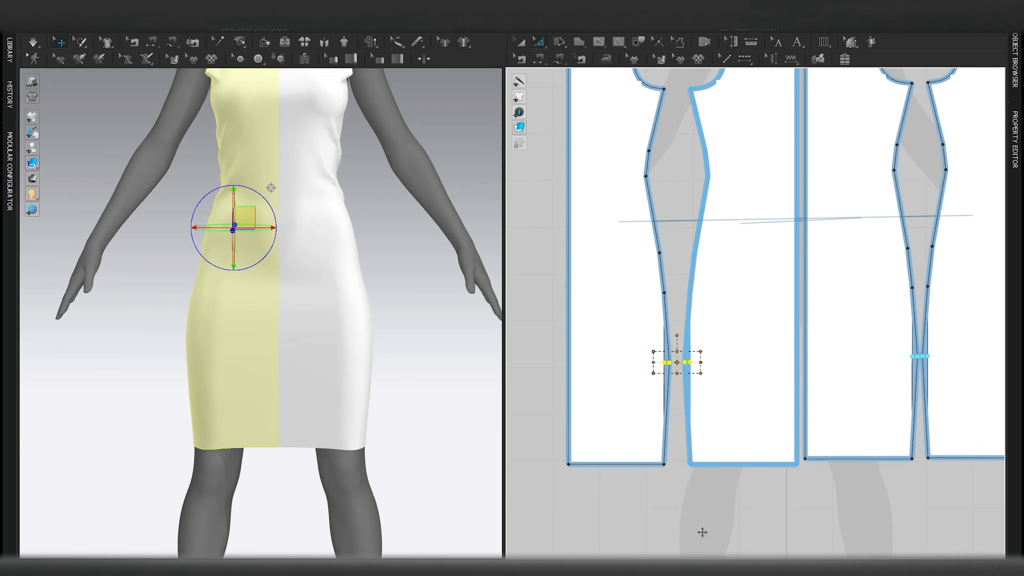
pyautogui.moveTo(709, 499); pyautogui.dragTo(628, 402)
pyautogui.moveTo(650, 434); pyautogui.dragTo(649, 435)
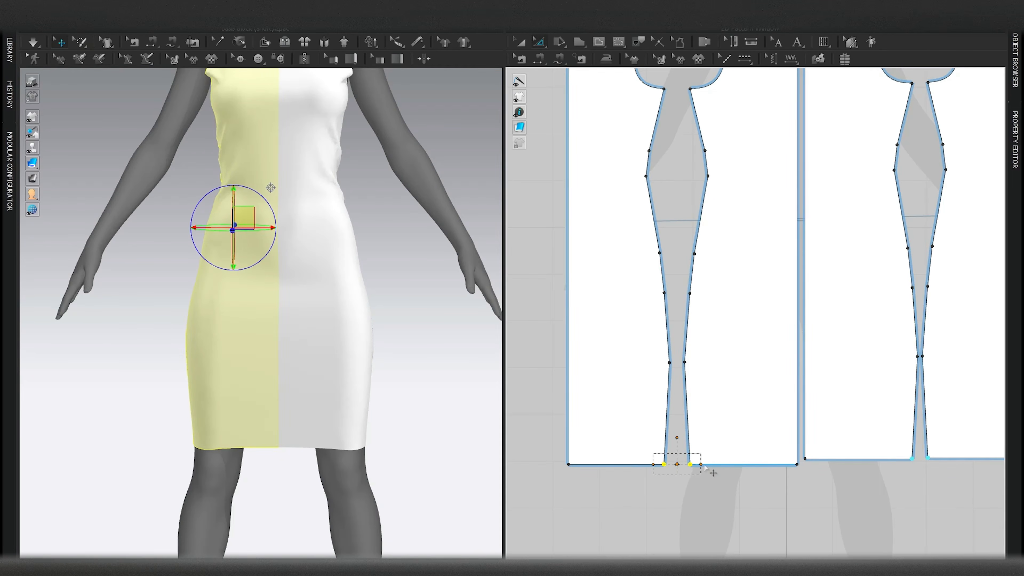
pyautogui.moveTo(700, 464); pyautogui.dragTo(700, 464)
pyautogui.click(400, 418)
pyautogui.press('space')
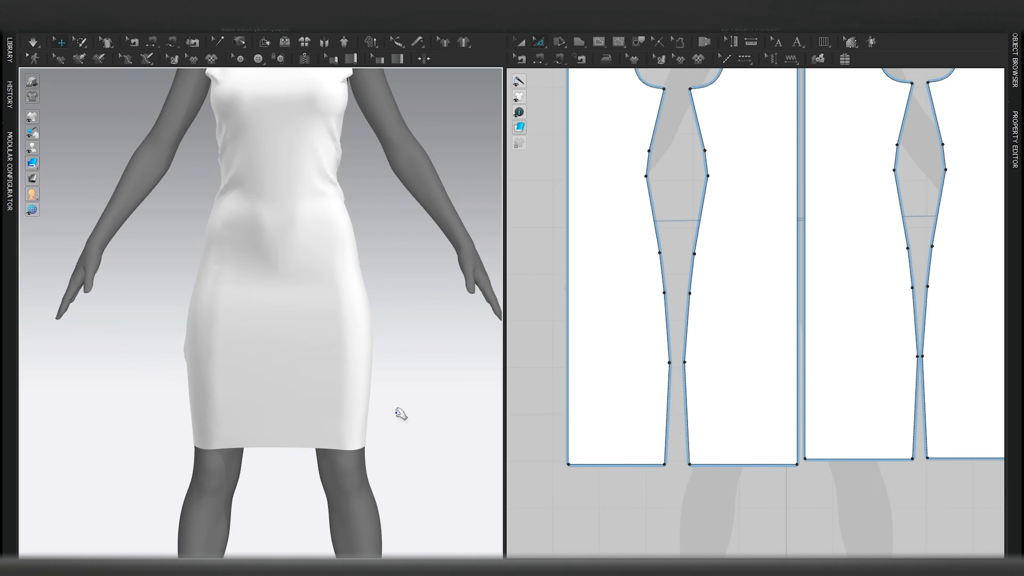
# Step: Settle the simulation and examine the tension and fit of the skirt using the strain map
pyautogui.click(539, 42)
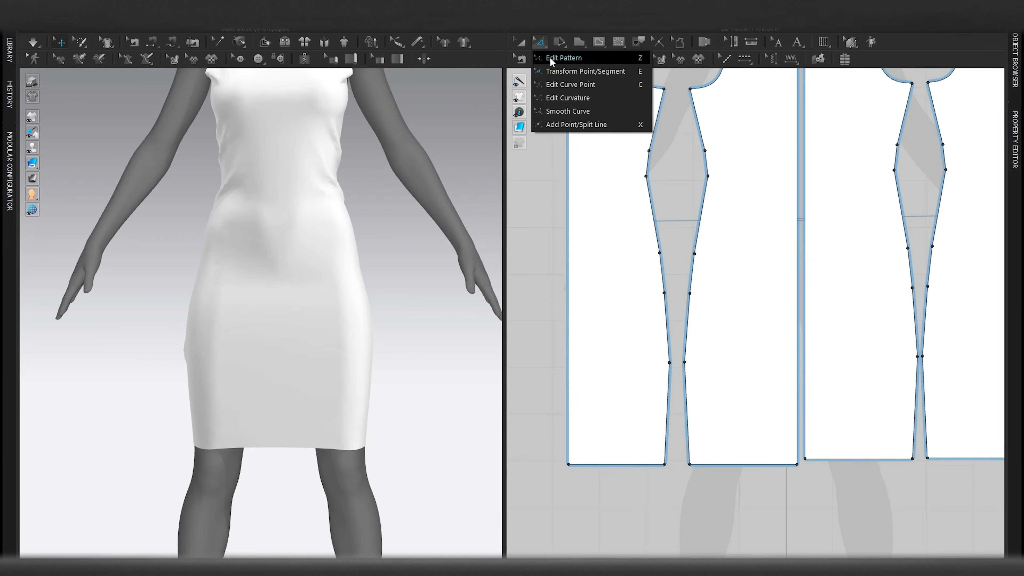
pyautogui.click(585, 72)
pyautogui.press('space')
pyautogui.moveTo(39, 180)
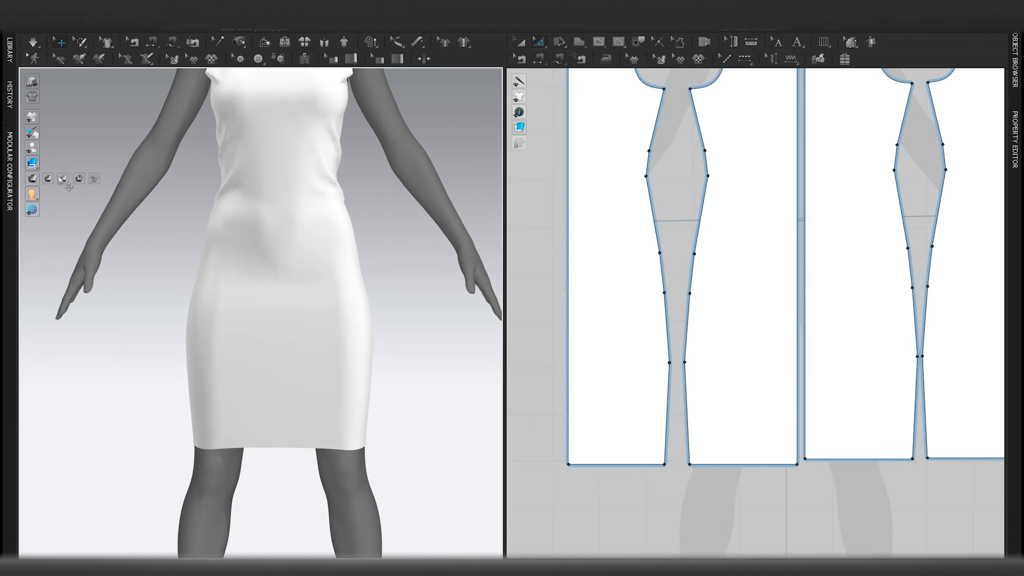
pyautogui.click(67, 177)
pyautogui.moveTo(383, 354)
pyautogui.mouseDown(button='right')
pyautogui.moveTo(338, 354)
pyautogui.moveTo(369, 363)
pyautogui.mouseUp(button='right')
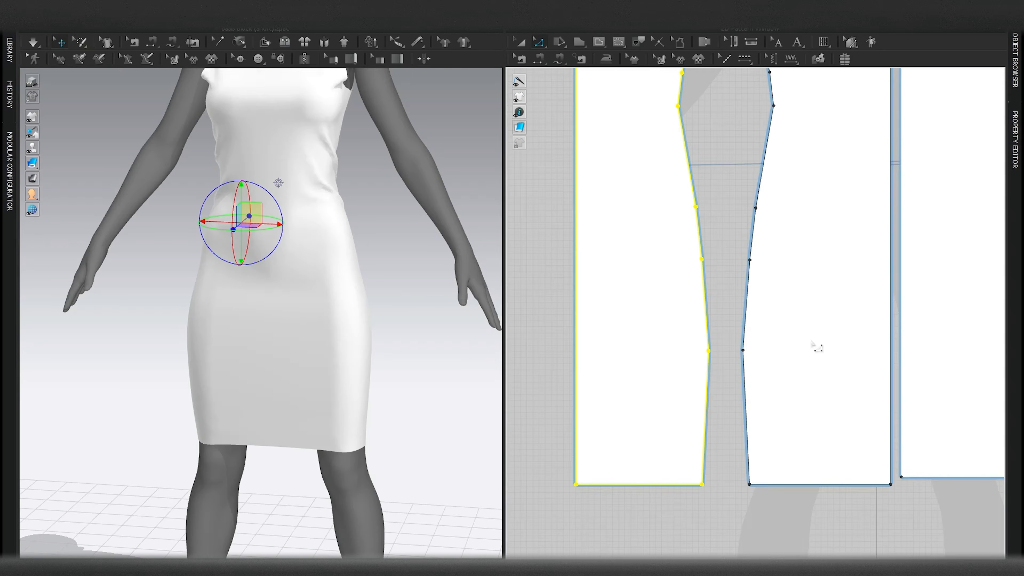
# Step: Bring the thigh-level side-seam points even closer together and simulate the looser fit
pyautogui.moveTo(695, 341); pyautogui.dragTo(742, 351)
pyautogui.scroll(-3, 741, 407)
pyautogui.press('a')
pyautogui.click(700, 485)
pyautogui.press('space')
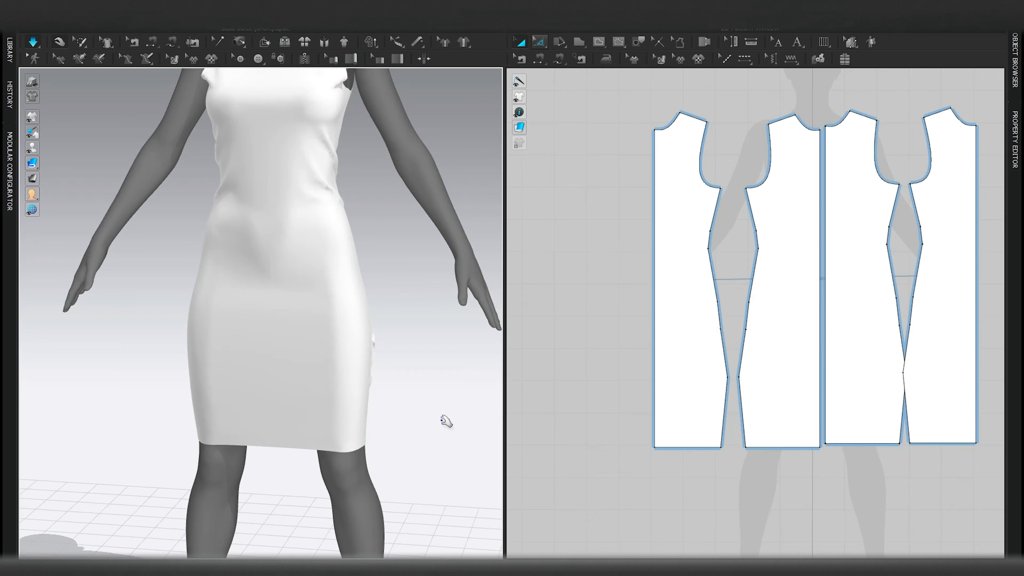
pyautogui.press('space')
# Step: Bring the hem corners of the front and back side seams closer together and simulate the drape
pyautogui.press('z')
pyautogui.moveTo(782, 495); pyautogui.dragTo(746, 449)
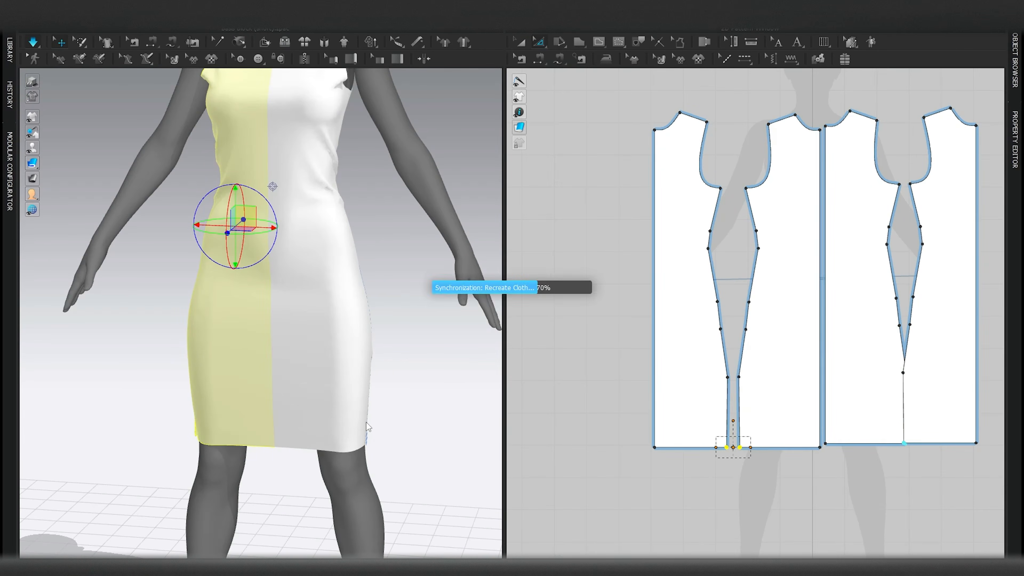
pyautogui.press('space')
pyautogui.click(362, 432)
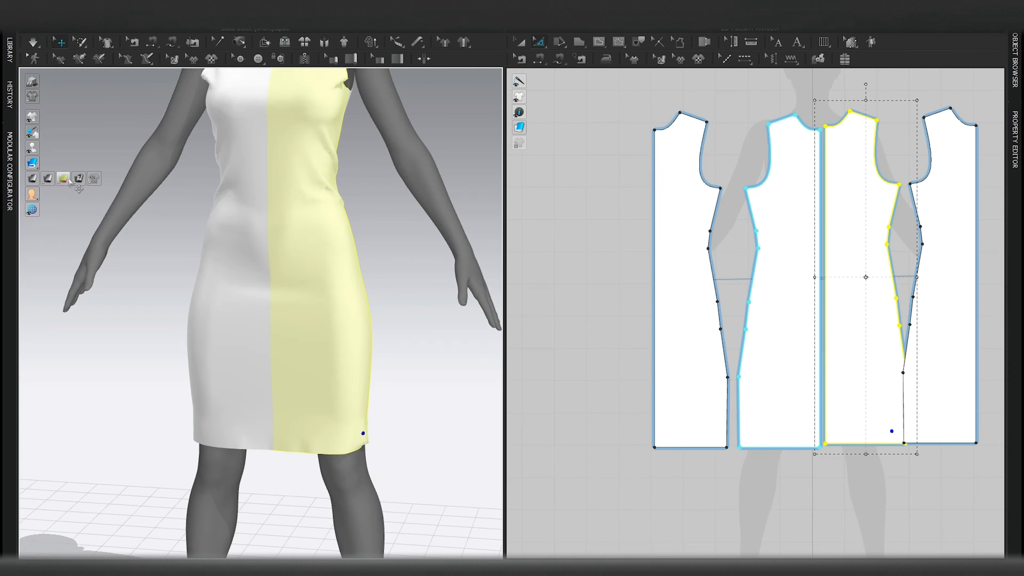
# Step: Display the strain map again and examine the tension across the front and side of the dress
pyautogui.click(64, 178)
pyautogui.click(126, 315)
pyautogui.press('space')
pyautogui.moveTo(214, 351); pyautogui.dragTo(263, 362, button='right')
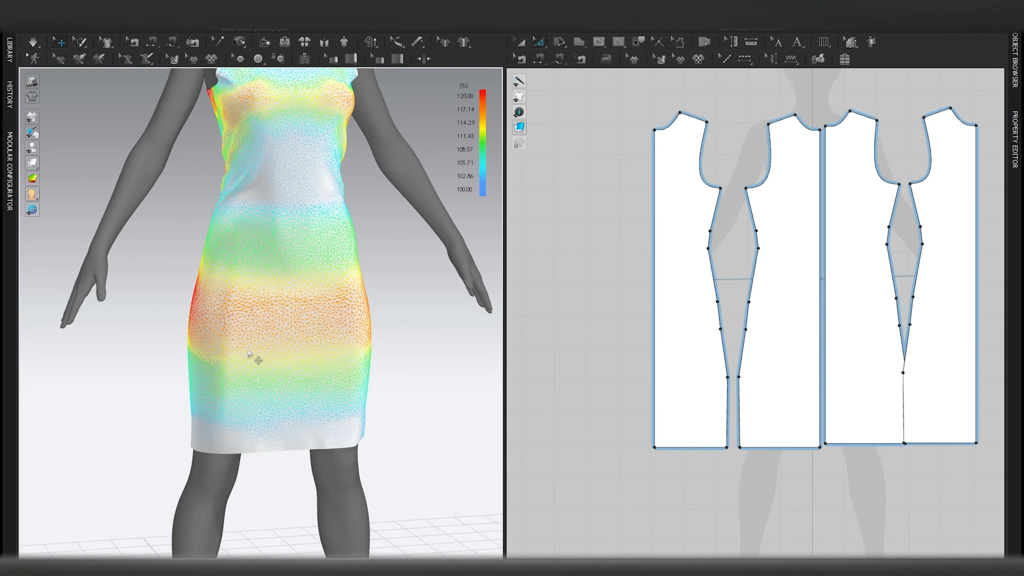
pyautogui.moveTo(302, 344); pyautogui.dragTo(233, 352, button='right')
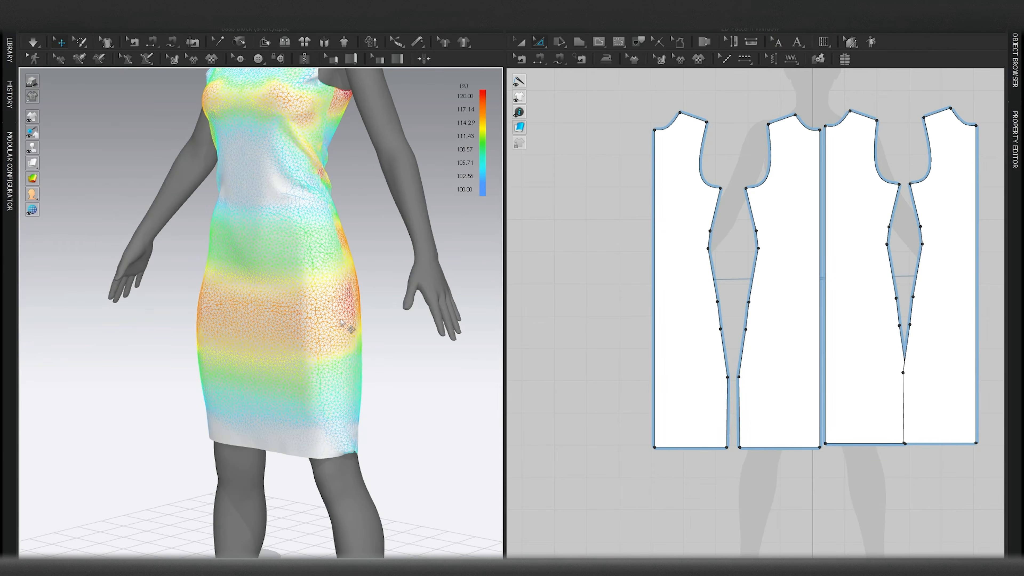
pyautogui.click(338, 321)
pyautogui.moveTo(403, 416); pyautogui.dragTo(408, 439, button='right')
pyautogui.moveTo(32, 178)
pyautogui.click(64, 181)
# Step: Move the back panel sideways away from the front panel to open up space between their side seams
pyautogui.click(344, 332)
pyautogui.scroll(4, 926, 360)
pyautogui.moveTo(926, 360); pyautogui.dragTo(757, 334, button='middle')
pyautogui.moveTo(831, 336); pyautogui.dragTo(891, 336)
# Step: Add a pair of side-seam points between the hip and thigh points, bring them closer together, and simulate the drape
pyautogui.press('x')
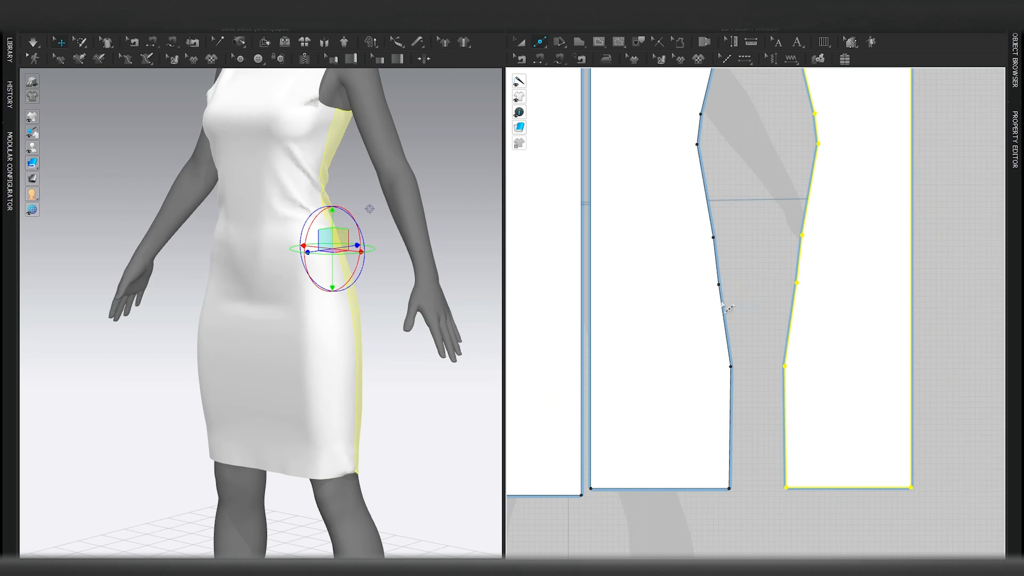
pyautogui.click(757, 319)
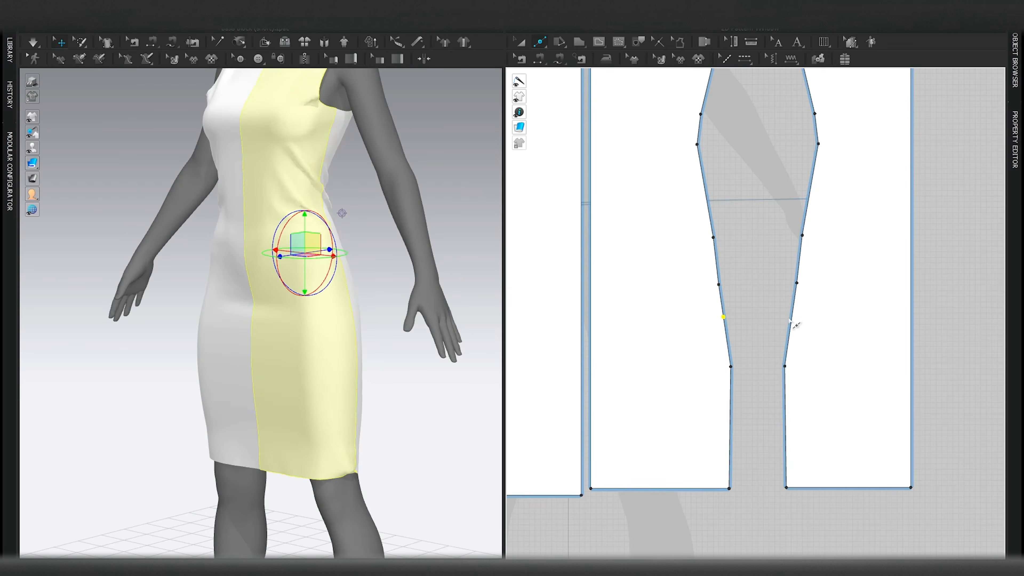
pyautogui.click(823, 323)
pyautogui.press('z')
pyautogui.moveTo(809, 306); pyautogui.dragTo(702, 332)
pyautogui.moveTo(795, 319); pyautogui.dragTo(788, 319)
pyautogui.click(765, 390)
pyautogui.press('space')
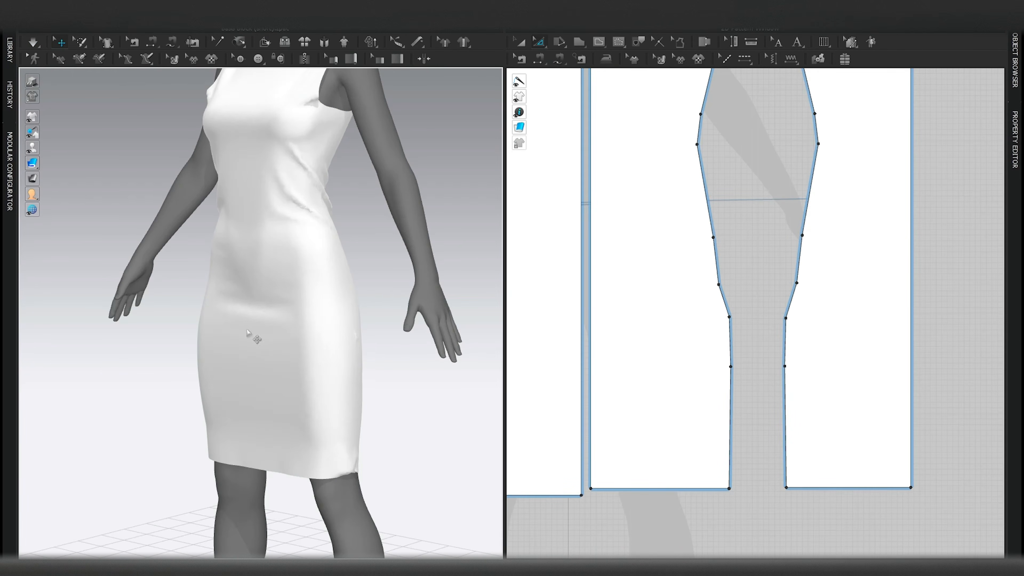
# Step: Hide the avatar and inspect the dress shape on its own around the hip
pyautogui.hotkey('shift', 'a')
pyautogui.moveTo(247, 332); pyautogui.dragTo(364, 372, button='right')
pyautogui.scroll(-3, 363, 372)
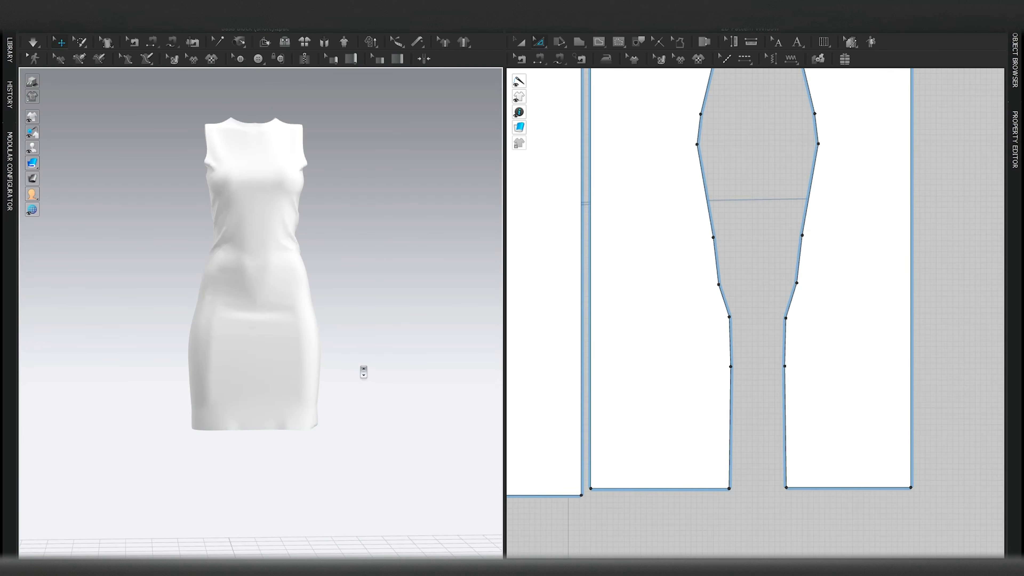
pyautogui.scroll(3, 356, 363)
pyautogui.click(361, 325)
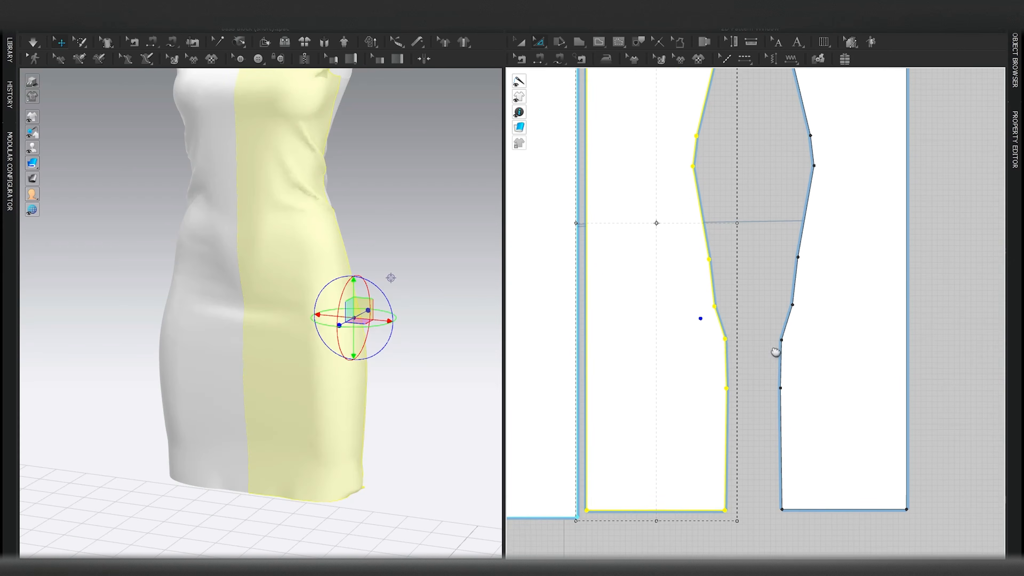
# Step: Bring the hip-level points just above the newest pair slightly closer together to smooth the side seam, and simulate
pyautogui.moveTo(679, 314); pyautogui.dragTo(849, 341)
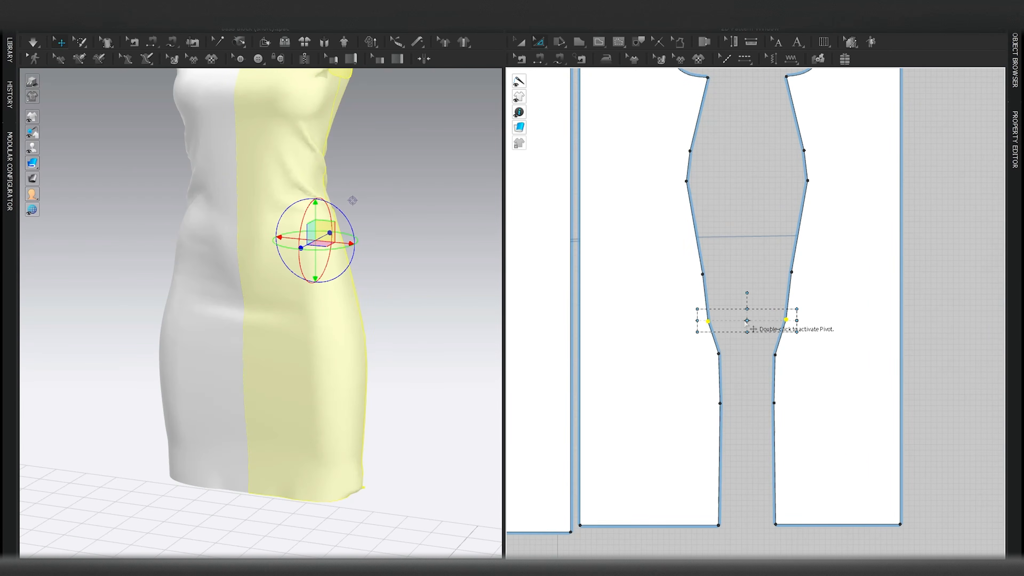
pyautogui.moveTo(796, 321); pyautogui.dragTo(793, 324)
pyautogui.click(802, 354)
pyautogui.scroll(-3, 803, 354)
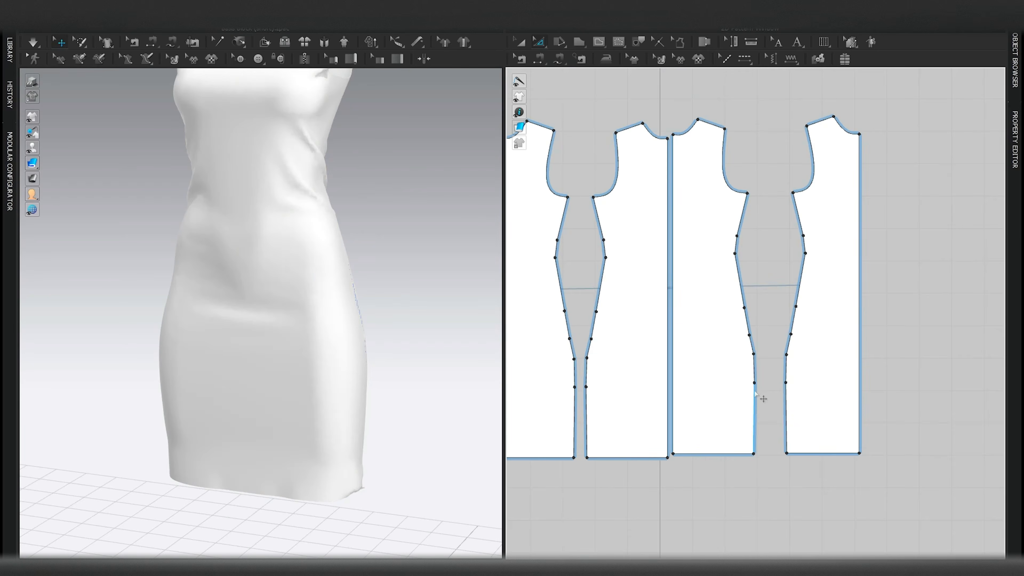
pyautogui.press('space')
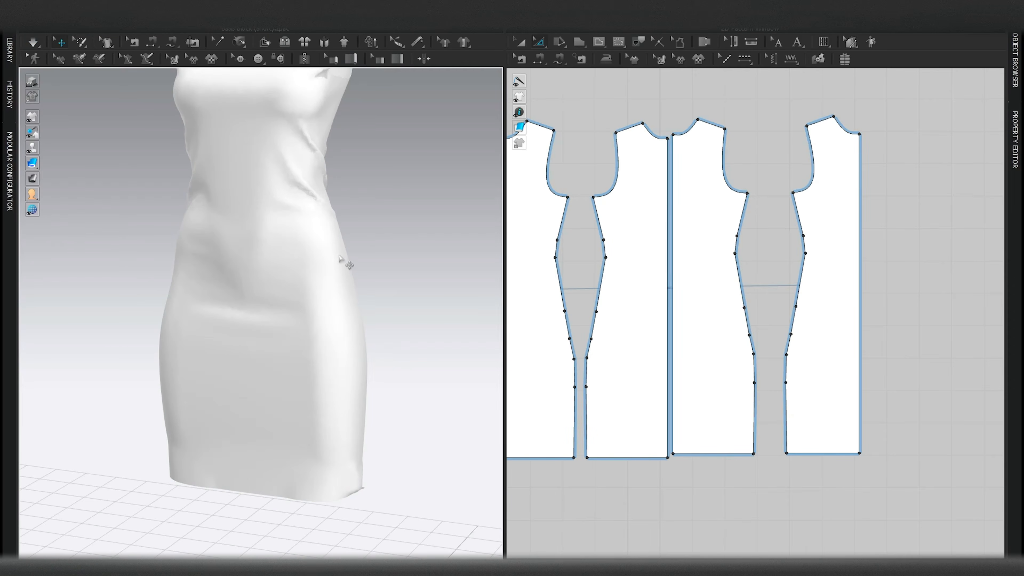
# Step: Examine the side and back of the dress for excess fabric around the waist
pyautogui.moveTo(345, 261); pyautogui.dragTo(370, 263, button='right')
pyautogui.moveTo(372, 265); pyautogui.dragTo(391, 343, button='middle')
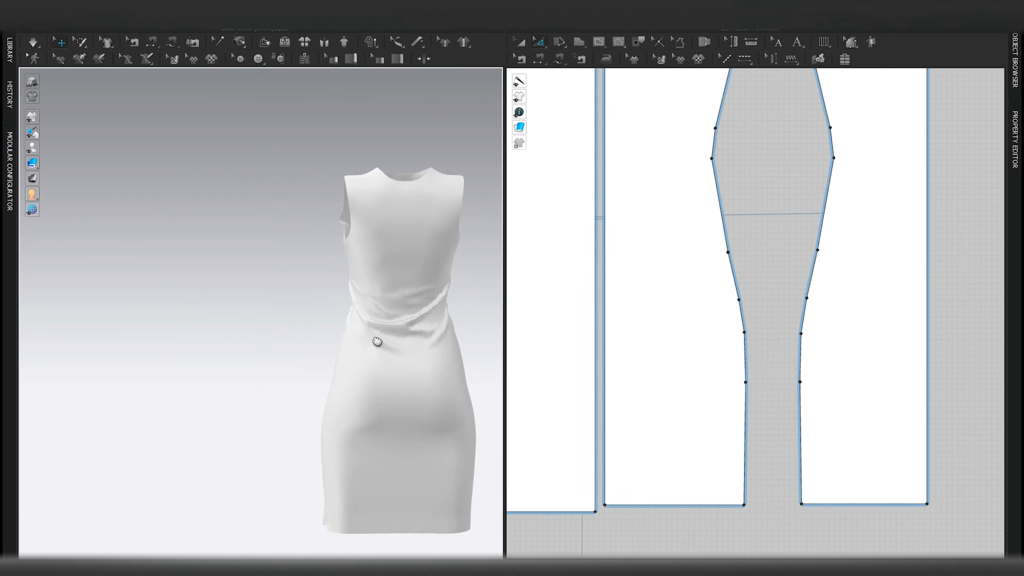
pyautogui.moveTo(372, 343); pyautogui.dragTo(190, 321, button='right')
pyautogui.moveTo(246, 329); pyautogui.dragTo(308, 343, button='middle')
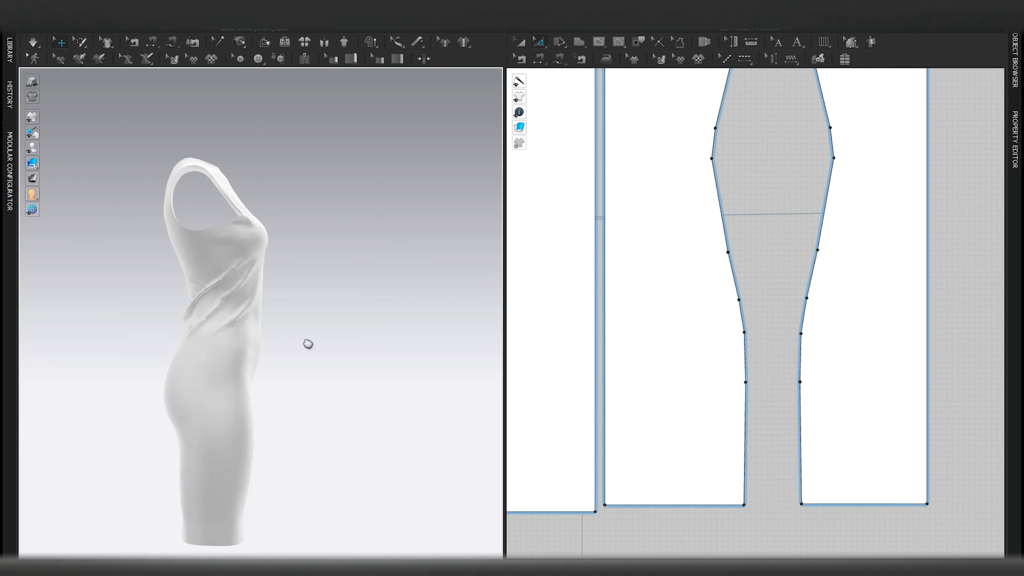
pyautogui.click(210, 303)
pyautogui.scroll(2, 214, 366)
pyautogui.moveTo(130, 365); pyautogui.dragTo(219, 367, button='right')
pyautogui.moveTo(198, 349); pyautogui.dragTo(325, 350, button='middle')
pyautogui.moveTo(246, 319); pyautogui.dragTo(318, 346, button='right')
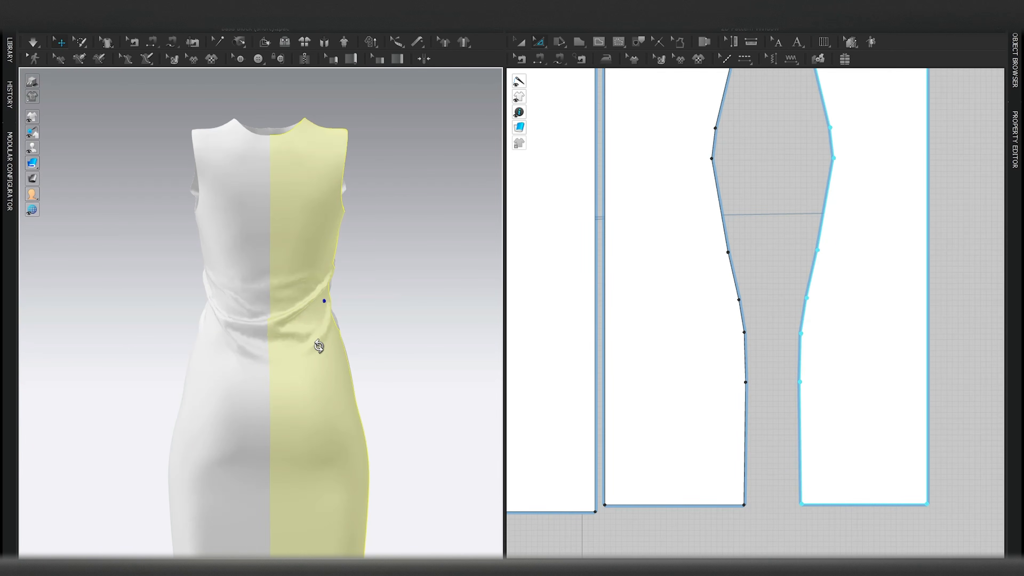
# Step: Draw a vertical diamond-shaped dart with the Dart tool at the waist of the back panel
pyautogui.click(249, 321)
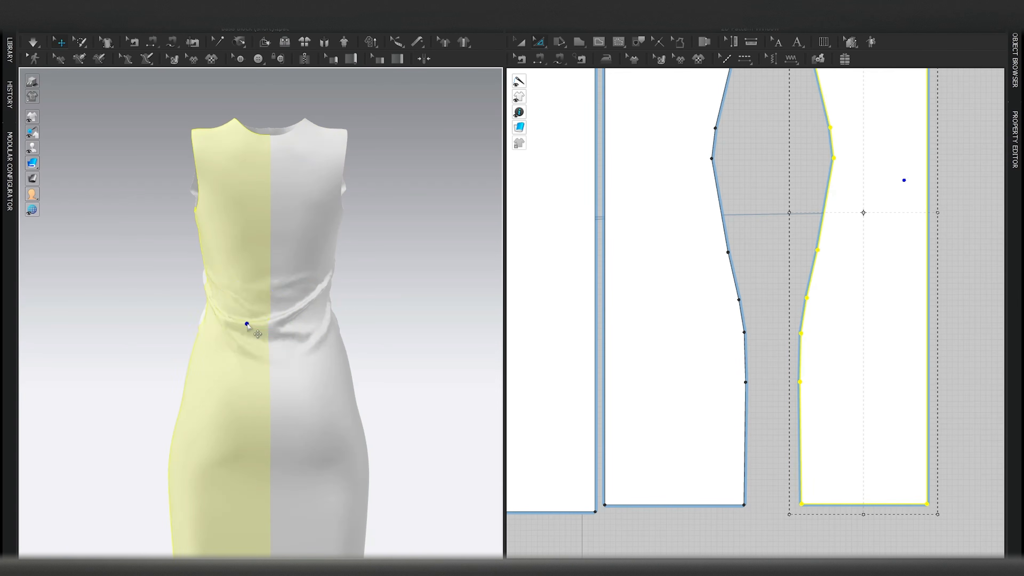
pyautogui.scroll(-3, 807, 311)
pyautogui.moveTo(805, 318); pyautogui.dragTo(791, 336, button='middle')
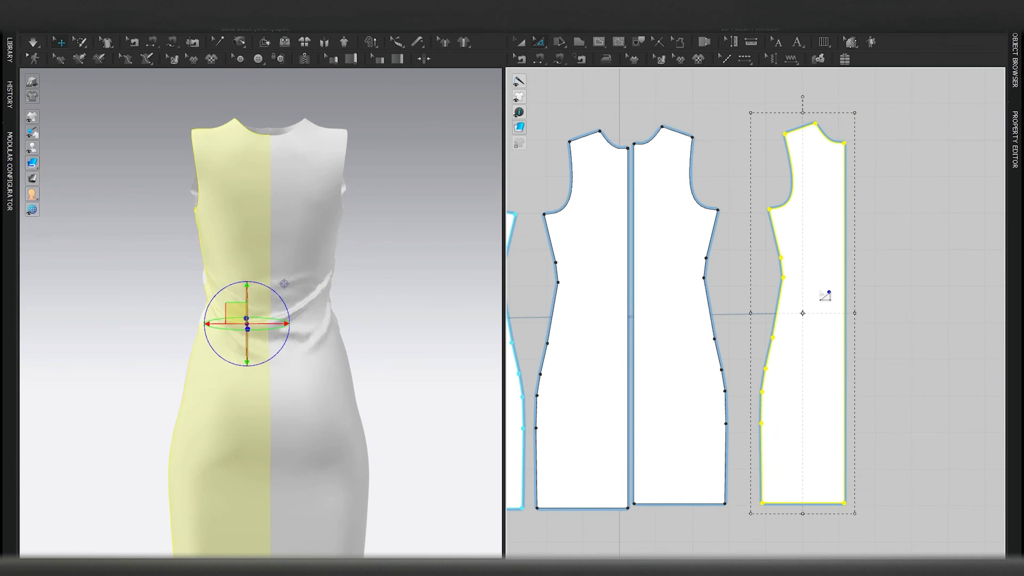
pyautogui.scroll(-2, 819, 320)
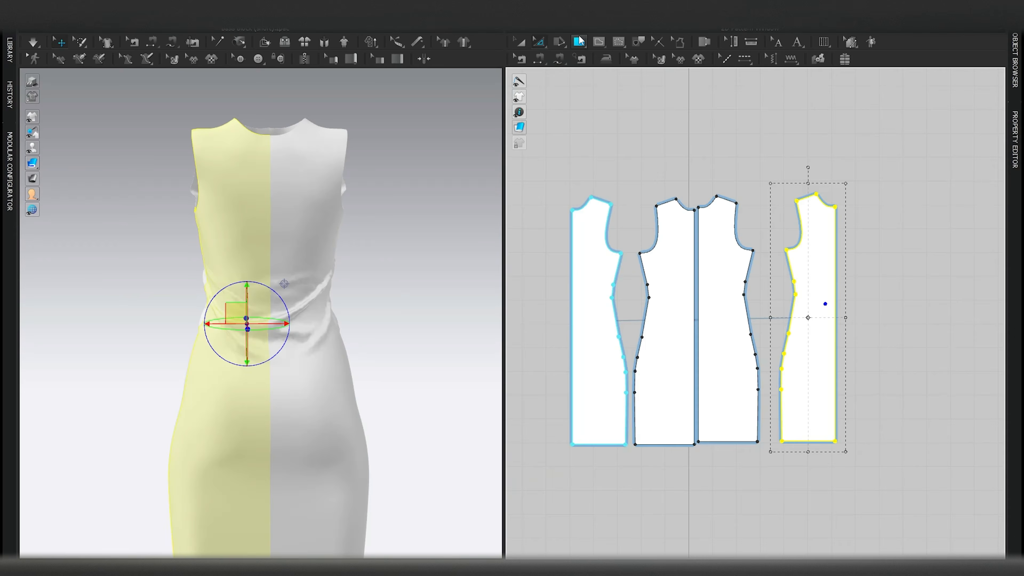
pyautogui.click(580, 41)
pyautogui.click(605, 40)
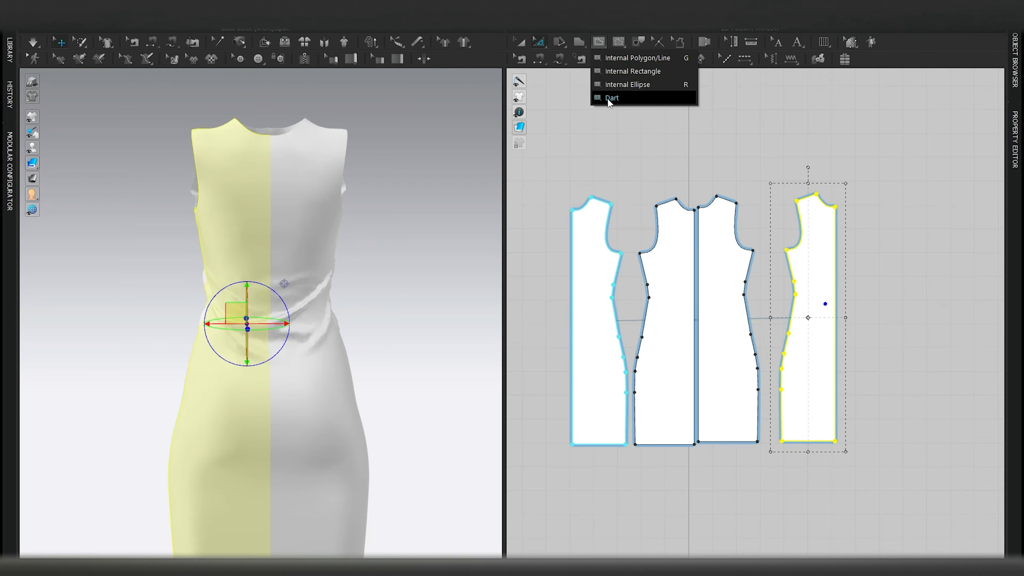
pyautogui.click(639, 96)
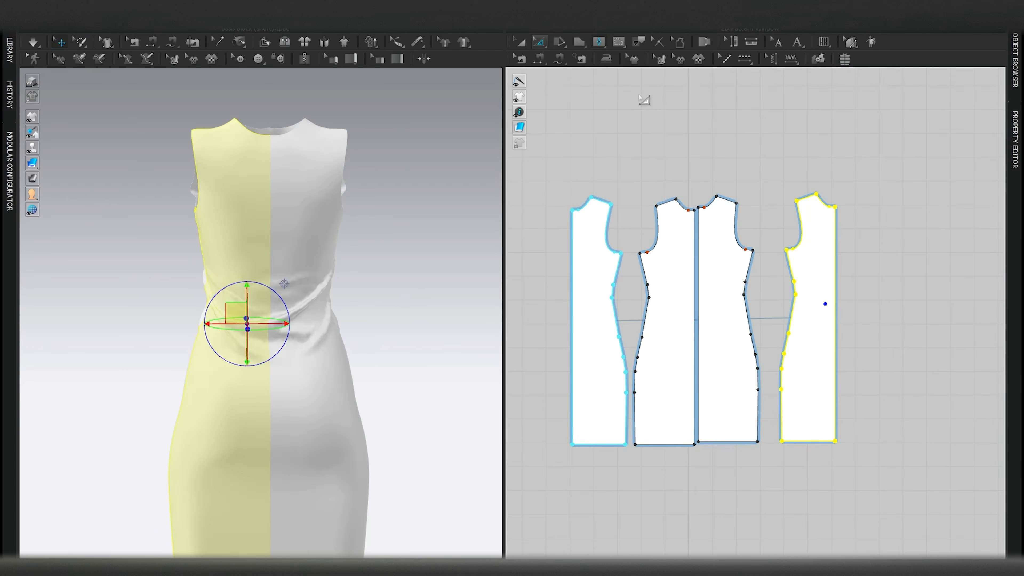
pyautogui.scroll(3, 808, 277)
pyautogui.moveTo(831, 286); pyautogui.dragTo(843, 386)
# Step: Move the back dart upward and slightly toward the side seam so it crosses the waist folds
pyautogui.press('a')
pyautogui.scroll(5, 846, 335)
pyautogui.scroll(2, 801, 347)
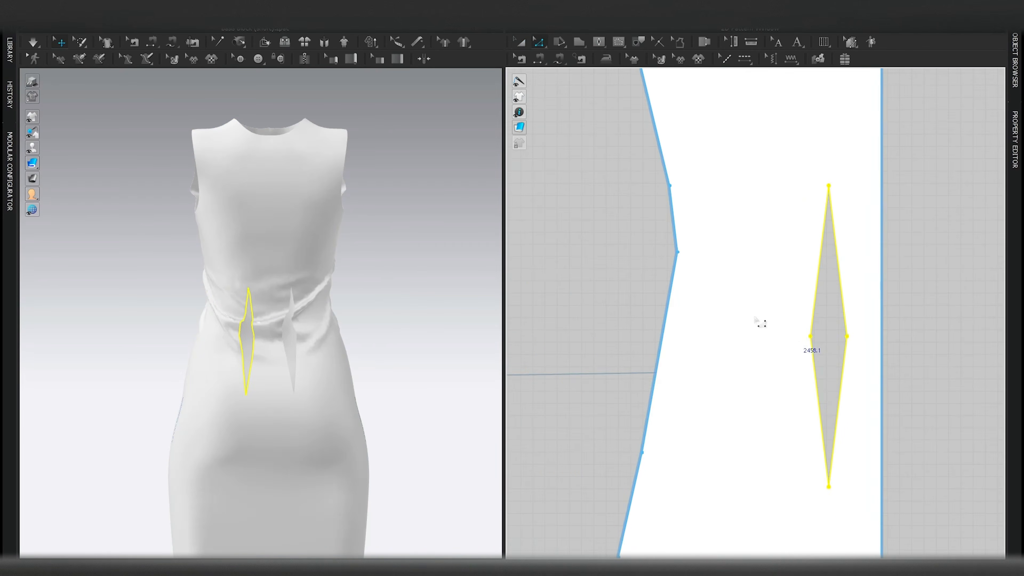
pyautogui.press('z')
pyautogui.moveTo(756, 318); pyautogui.dragTo(863, 358)
pyautogui.scroll(5, 253, 351)
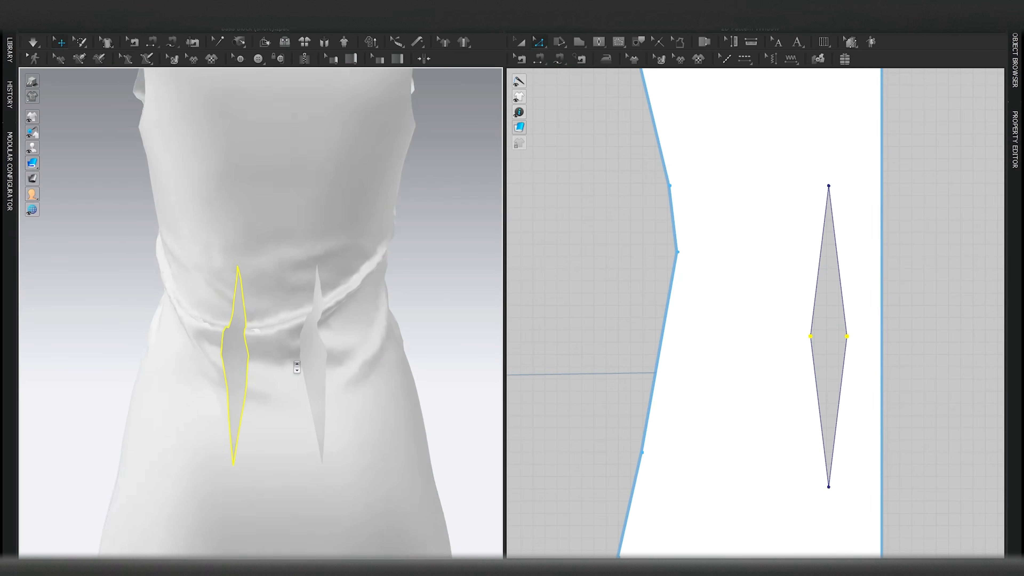
pyautogui.click(209, 342)
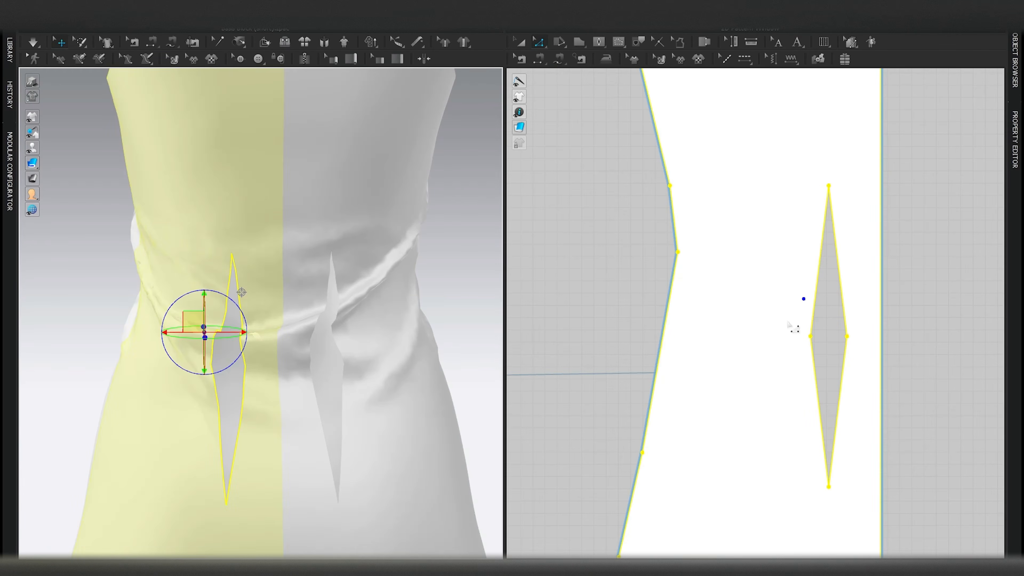
pyautogui.click(819, 355)
pyautogui.press('a')
pyautogui.moveTo(817, 332); pyautogui.dragTo(809, 262)
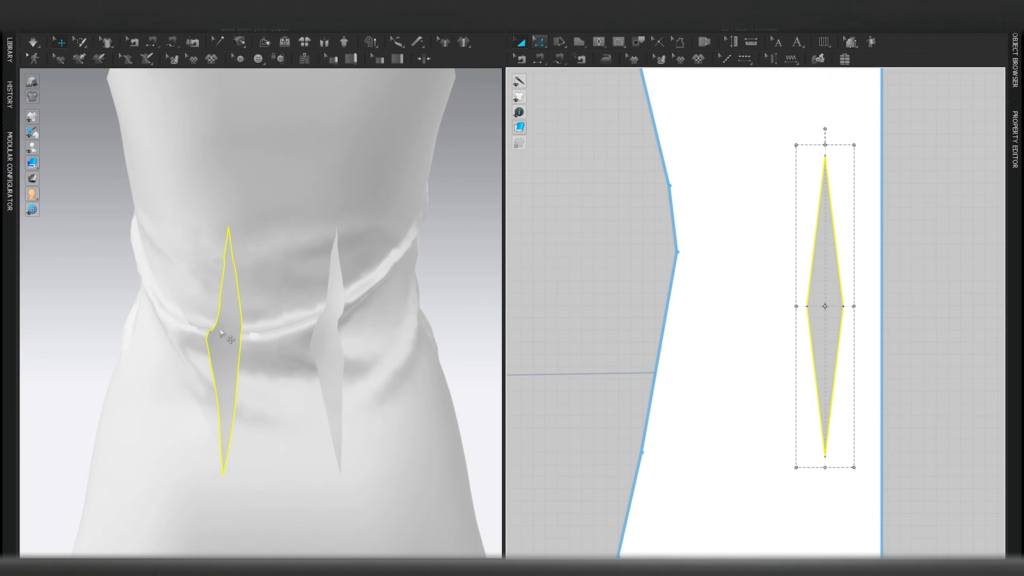
pyautogui.moveTo(332, 336); pyautogui.dragTo(361, 338, button='right')
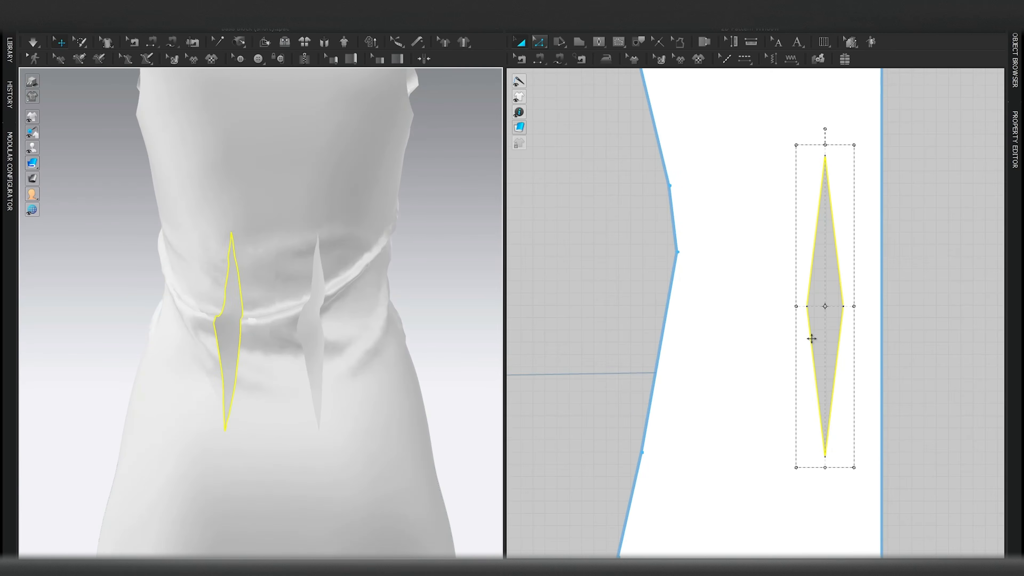
# Step: Shift the back dart slightly toward the side seam and narrow it a little at its waist points
pyautogui.press('z')
pyautogui.moveTo(809, 334); pyautogui.dragTo(803, 334)
pyautogui.hotkey('shift', 'z')
pyautogui.moveTo(849, 307); pyautogui.dragTo(845, 306)
pyautogui.click(859, 366)
pyautogui.scroll(-4, 857, 365)
pyautogui.moveTo(845, 387); pyautogui.dragTo(835, 348, button='middle')
# Step: Sew the back dart's upper legs together and its lower legs together, and start the simulation
pyautogui.press('n')
pyautogui.click(814, 303)
pyautogui.click(832, 289)
pyautogui.click(813, 280)
pyautogui.click(831, 280)
pyautogui.press('space')
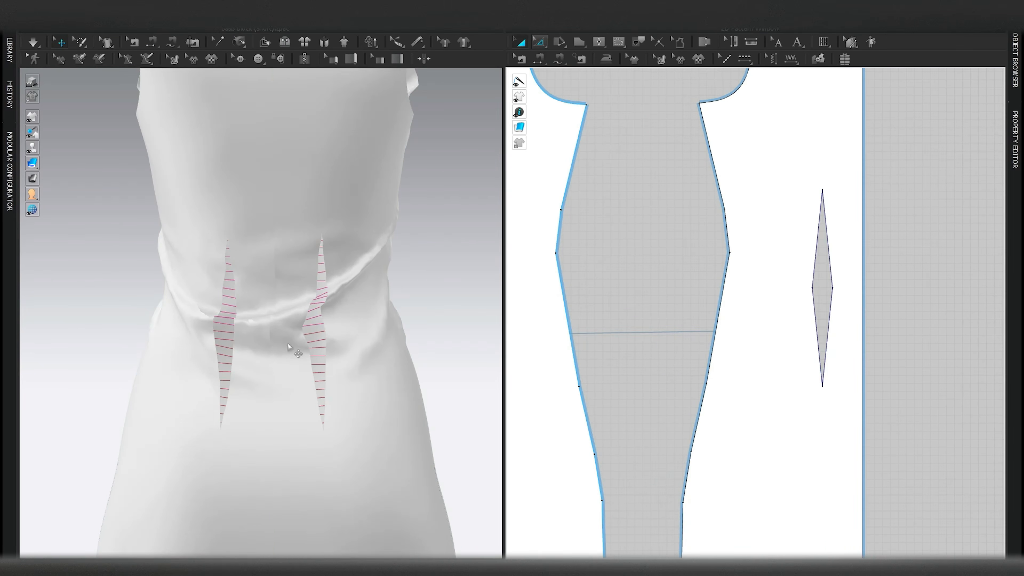
# Step: Pull the back fabric down toward the hip while simulating, and check the whole dress from the front
pyautogui.click(373, 393)
pyautogui.moveTo(171, 350); pyautogui.dragTo(167, 405)
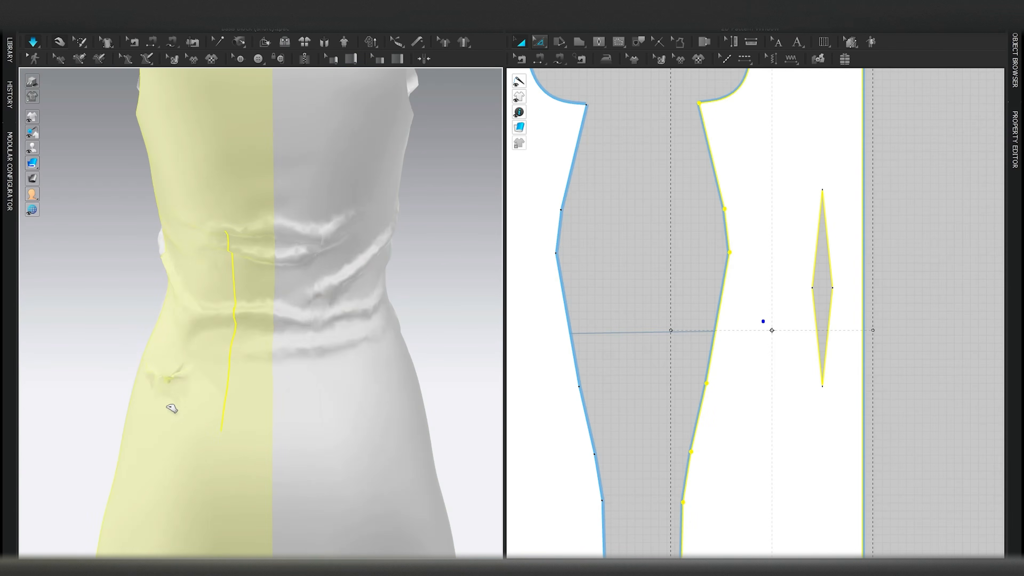
pyautogui.moveTo(224, 361); pyautogui.dragTo(281, 356, button='right')
pyautogui.moveTo(260, 316); pyautogui.dragTo(364, 342, button='right')
pyautogui.click(217, 329)
pyautogui.scroll(-5, 216, 329)
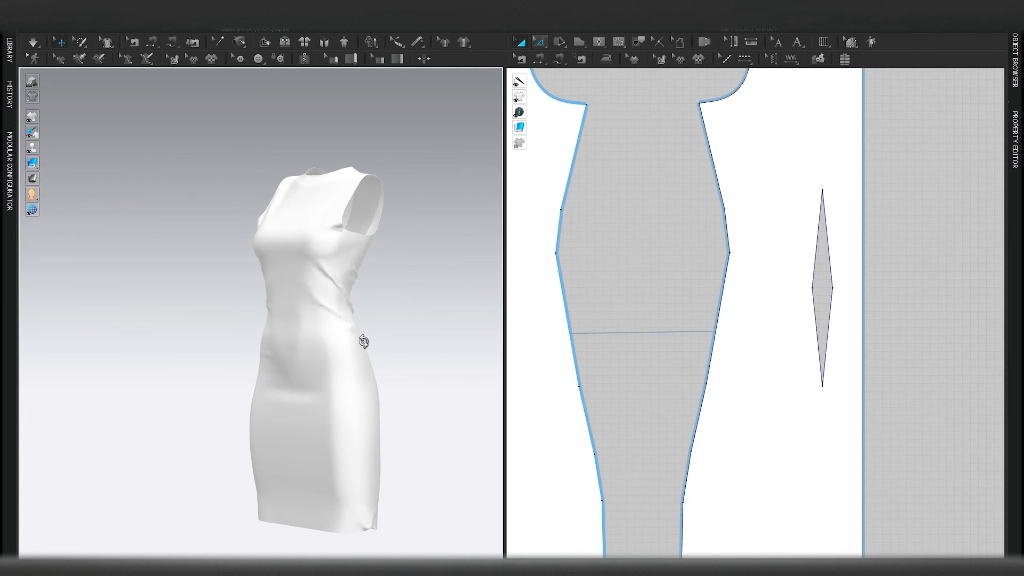
# Step: Select all pattern pieces and choose another physical property preset for FABRIC 1
pyautogui.hotkey('ctrl', 'a')
pyautogui.press('F3')
pyautogui.click(398, 88)
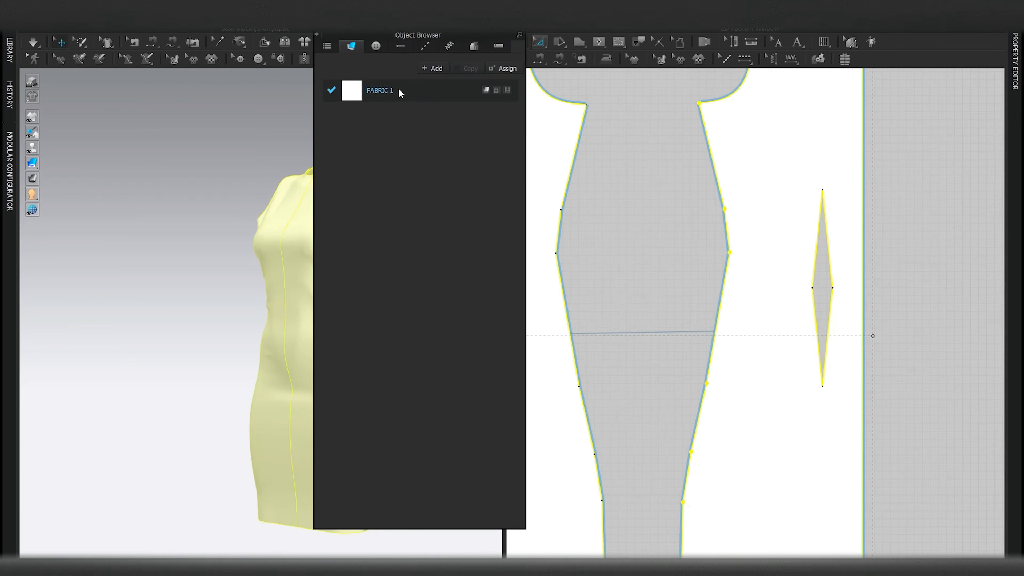
pyautogui.click(691, 163)
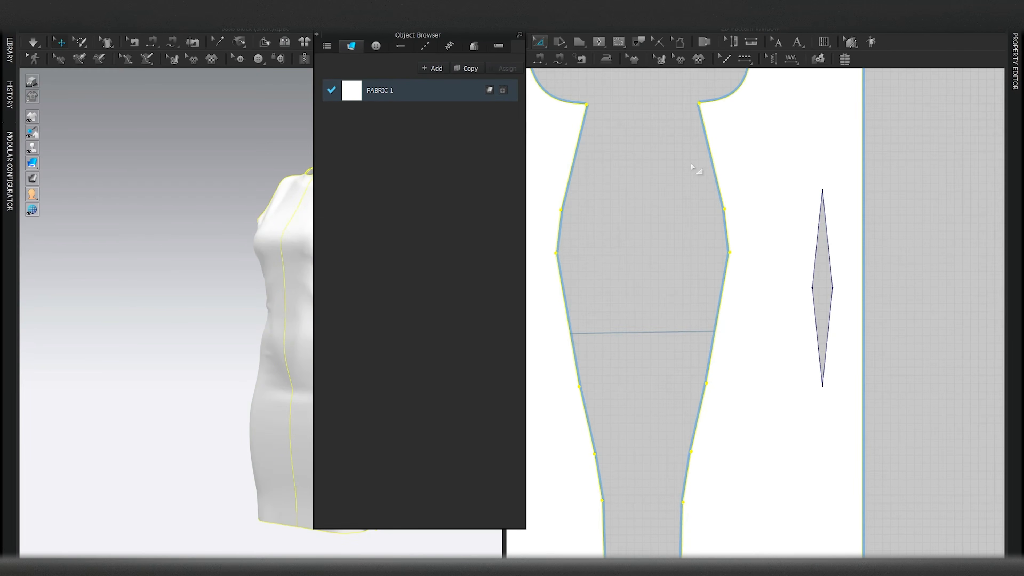
pyautogui.press('F3')
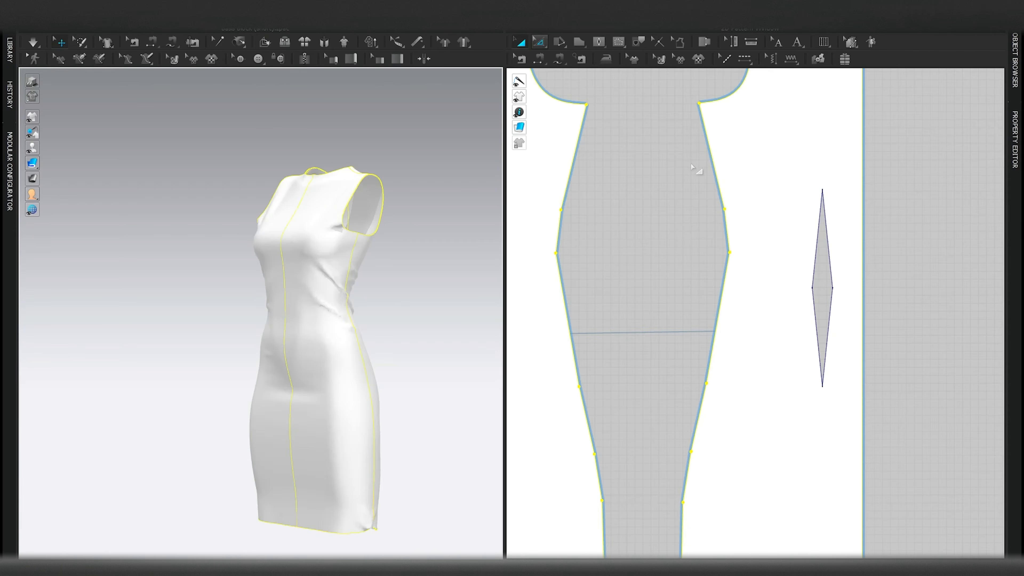
pyautogui.press('F4')
pyautogui.scroll(-3, 681, 280)
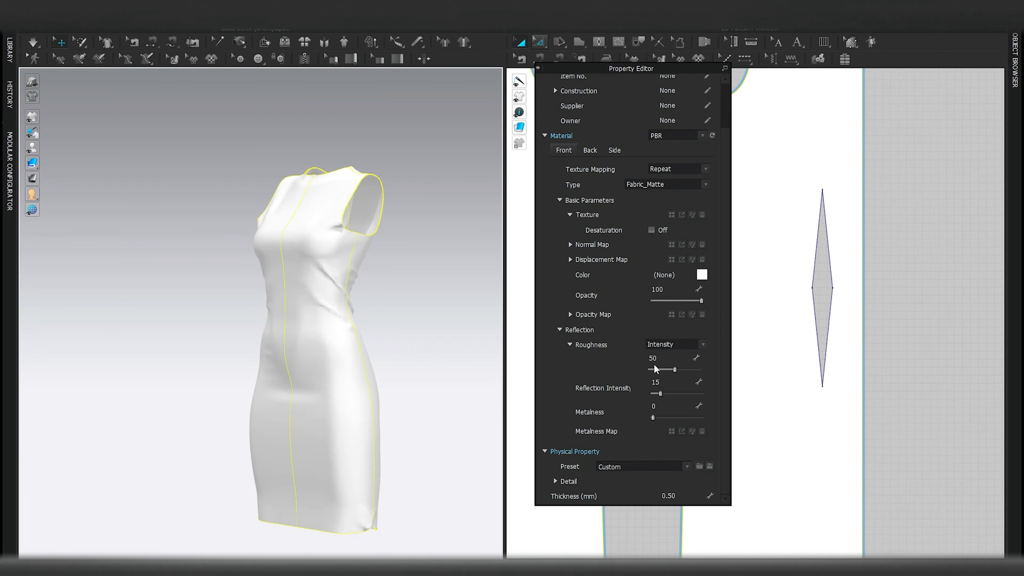
pyautogui.click(622, 467)
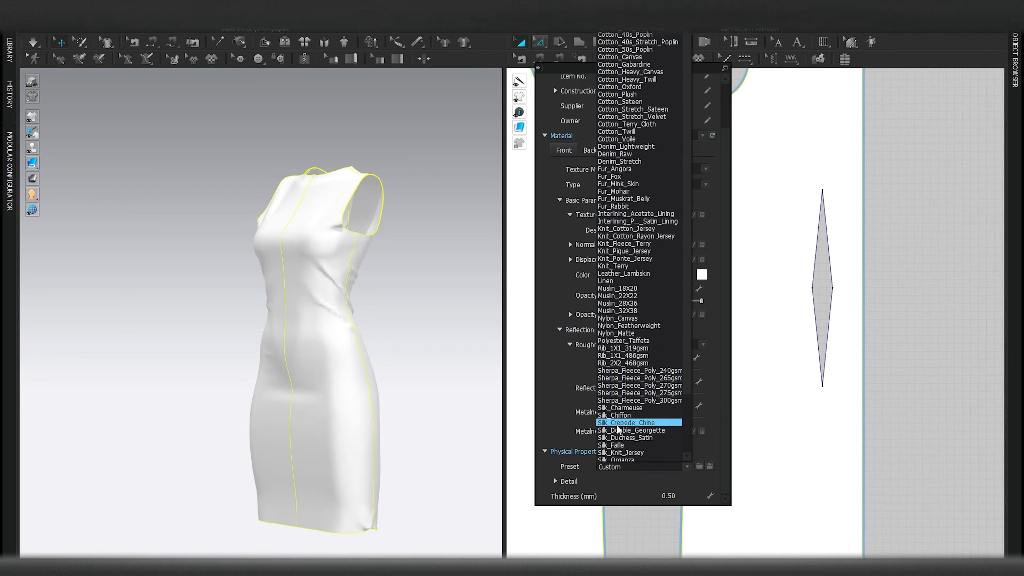
pyautogui.click(620, 396)
pyautogui.click(414, 292)
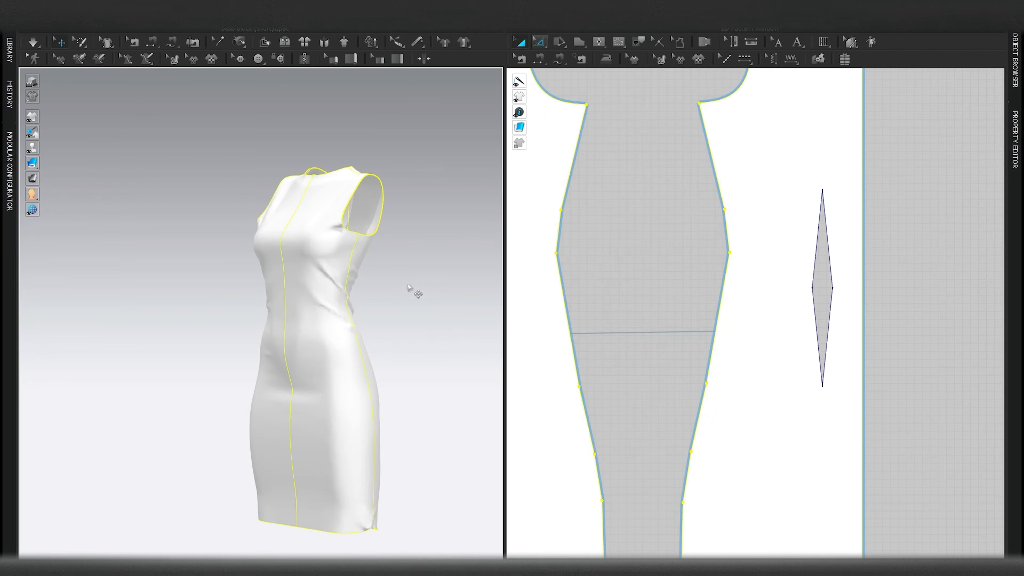
# Step: Simulate the dress, pull the fabric down at the waist side, and turn to its back
pyautogui.scroll(5, 362, 325)
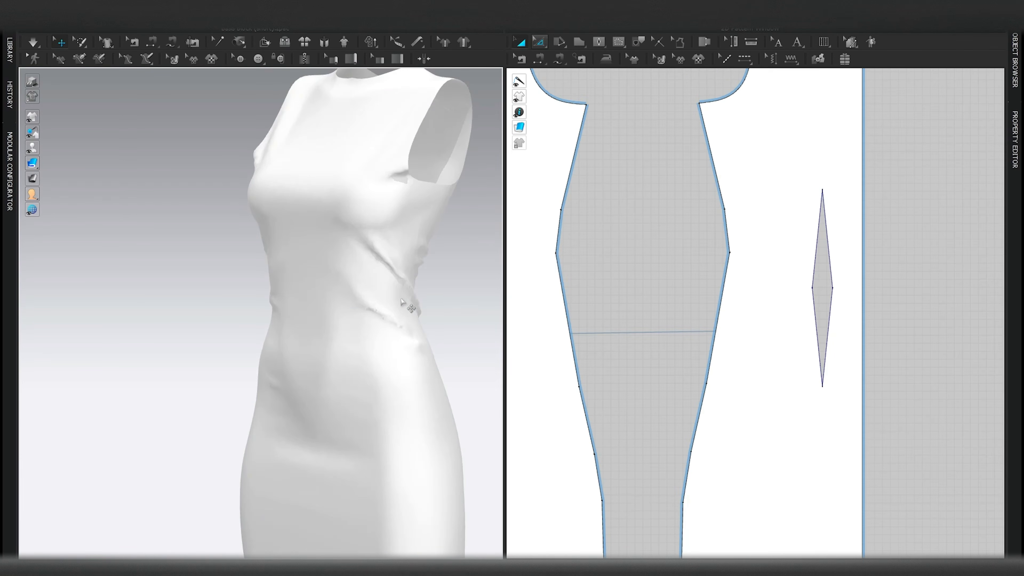
pyautogui.press('space')
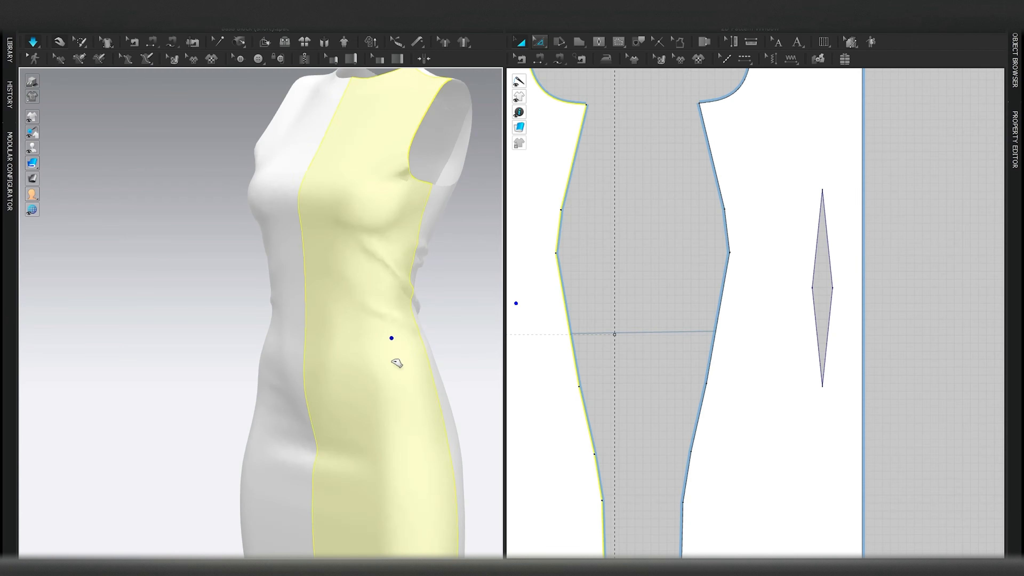
pyautogui.moveTo(305, 375); pyautogui.dragTo(282, 351, button='right')
pyautogui.moveTo(281, 352); pyautogui.dragTo(254, 390)
pyautogui.moveTo(255, 391); pyautogui.dragTo(360, 380, button='right')
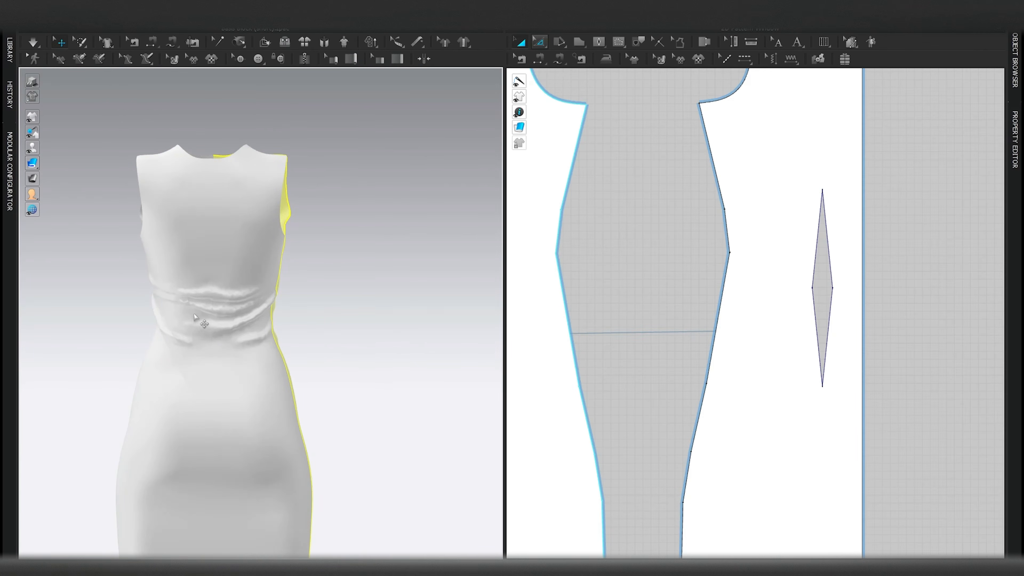
# Step: Widen the back dart slightly at its waist points and simulate the dress
pyautogui.scroll(-1, 734, 276)
pyautogui.press('z')
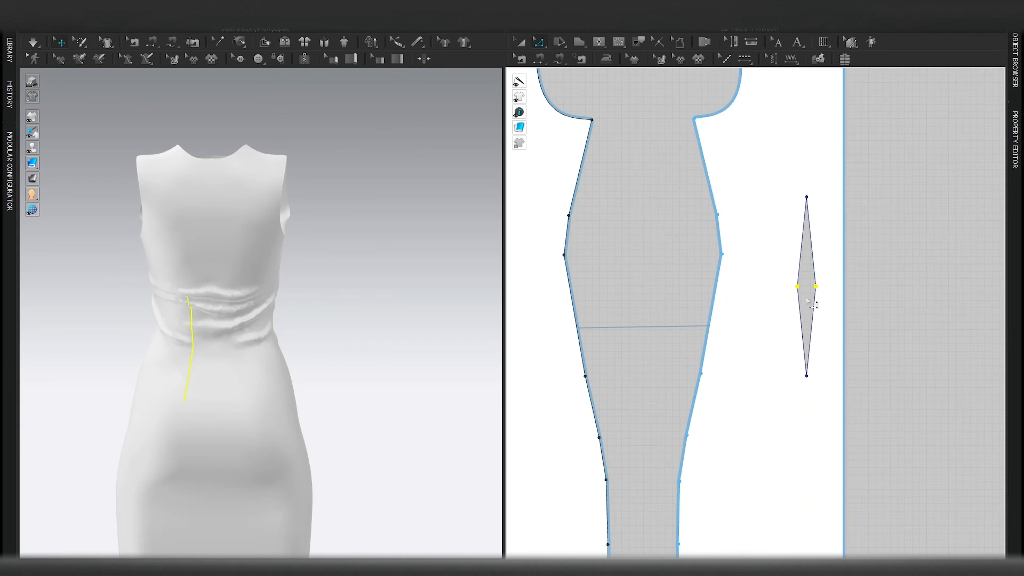
pyautogui.scroll(3, 807, 301)
pyautogui.moveTo(836, 279); pyautogui.dragTo(841, 279)
pyautogui.click(850, 321)
pyautogui.press('space')
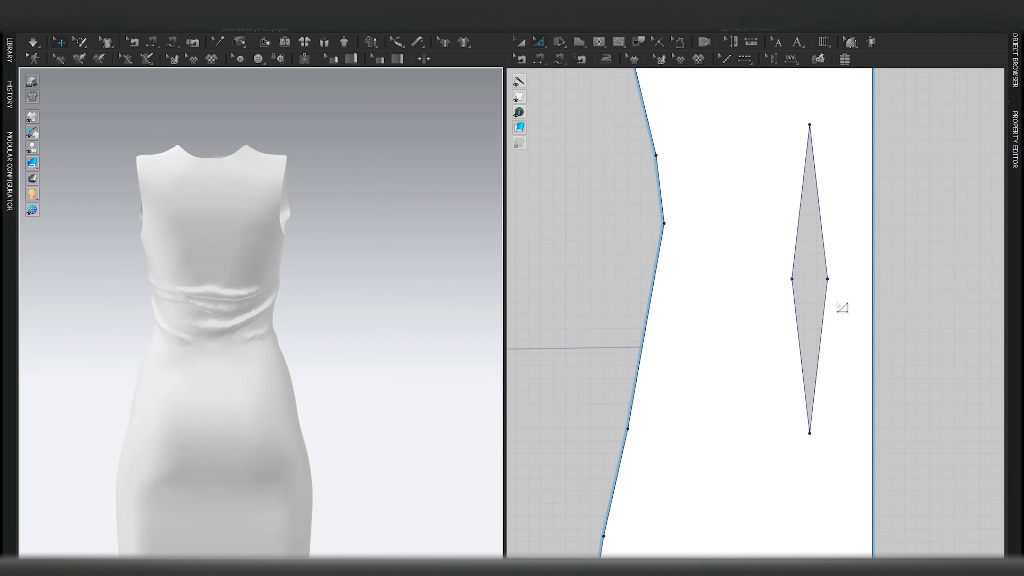
pyautogui.press('space')
pyautogui.moveTo(246, 279)
pyautogui.mouseDown()
pyautogui.moveTo(274, 238)
pyautogui.moveTo(258, 229)
pyautogui.moveTo(267, 229)
pyautogui.moveTo(245, 266)
pyautogui.mouseUp()
# Step: Raise the top and bottom tips of the back dart and simulate again
pyautogui.scroll(-5, 766, 259)
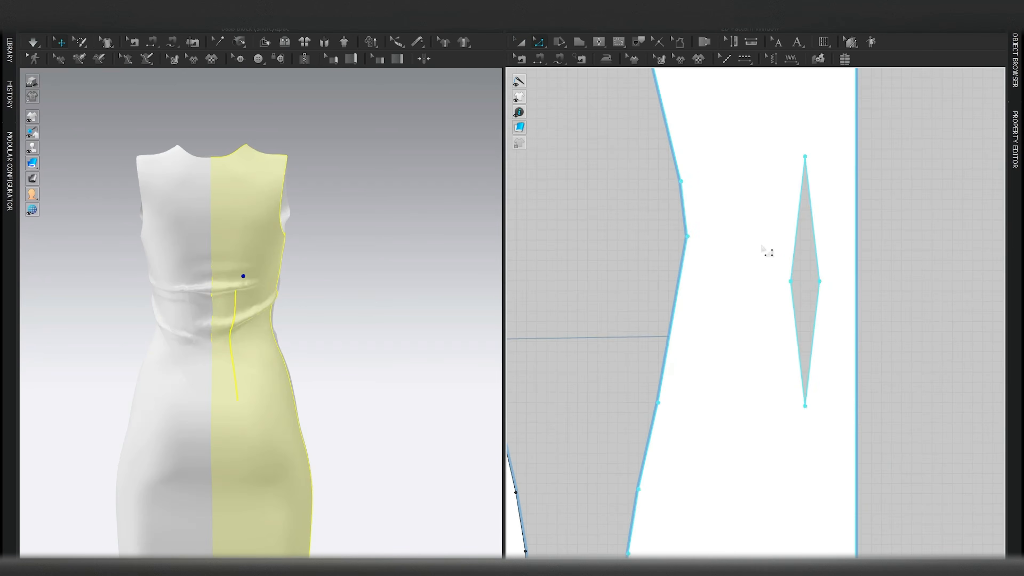
pyautogui.press('space')
pyautogui.moveTo(811, 219); pyautogui.dragTo(786, 190)
pyautogui.moveTo(782, 314)
pyautogui.mouseDown()
pyautogui.moveTo(804, 354)
pyautogui.moveTo(776, 317)
pyautogui.moveTo(776, 294)
pyautogui.mouseUp()
pyautogui.scroll(3, 782, 331)
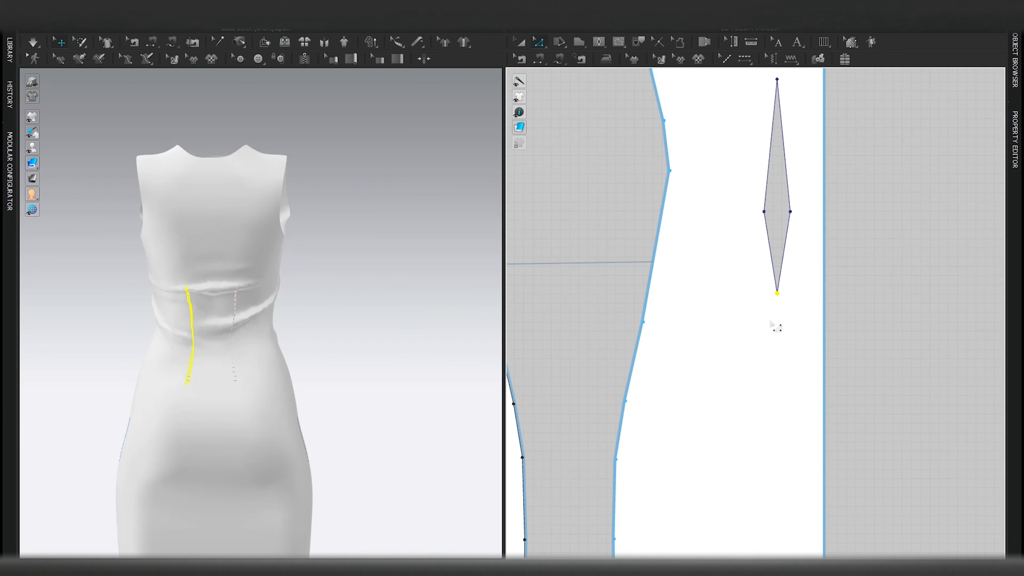
pyautogui.press('space')
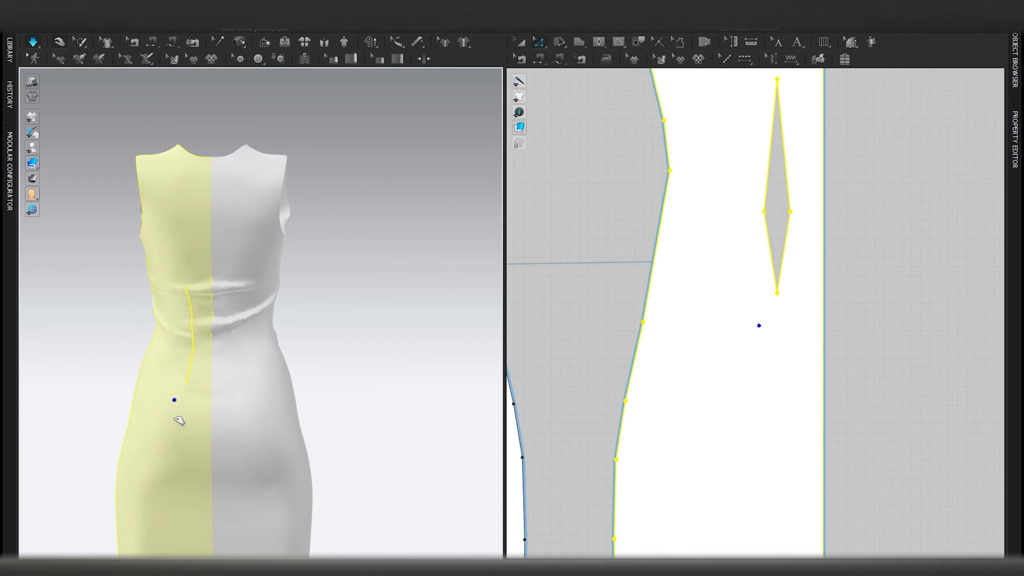
# Step: Pull the fabric around the back waist and both hips while simulating to settle the folds
pyautogui.moveTo(173, 422); pyautogui.dragTo(383, 322)
pyautogui.moveTo(255, 333); pyautogui.dragTo(189, 340)
pyautogui.moveTo(189, 340); pyautogui.dragTo(231, 354, button='right')
pyautogui.scroll(2, 231, 354)
pyautogui.moveTo(227, 354); pyautogui.dragTo(300, 339, button='middle')
pyautogui.moveTo(255, 322); pyautogui.dragTo(255, 319)
pyautogui.moveTo(255, 319); pyautogui.dragTo(218, 354)
pyautogui.moveTo(225, 400); pyautogui.dragTo(224, 404)
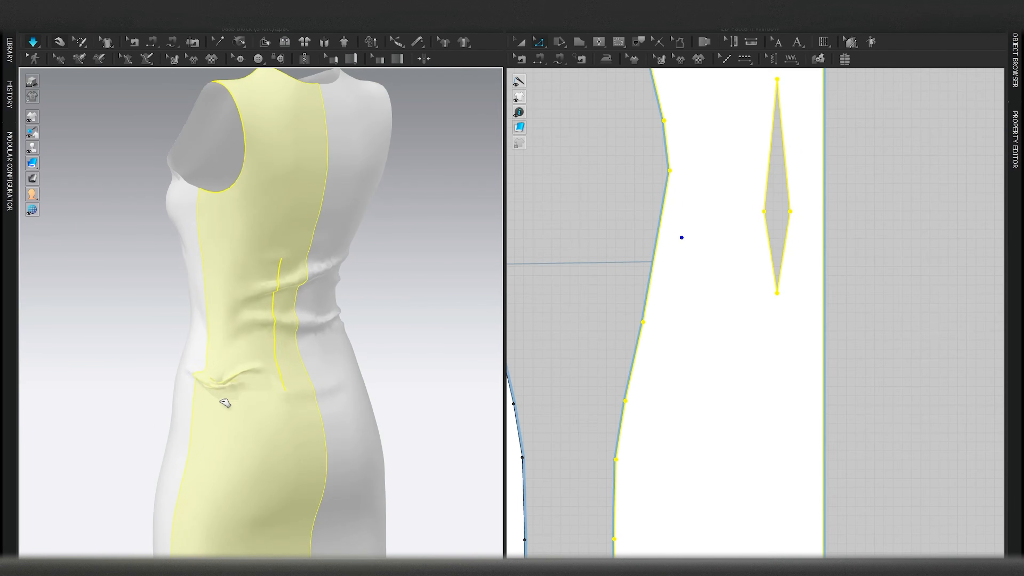
pyautogui.moveTo(224, 404); pyautogui.dragTo(271, 378, button='right')
pyautogui.moveTo(375, 385); pyautogui.dragTo(328, 416)
pyautogui.moveTo(317, 354); pyautogui.dragTo(375, 462)
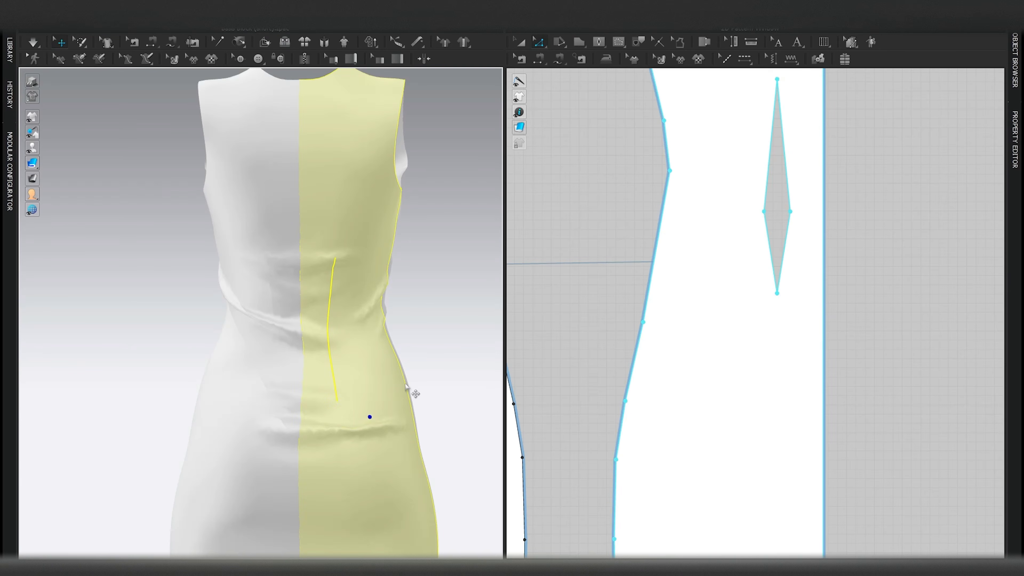
# Step: Bring the first pair of side seam points below the waist slightly closer together, and simulate
pyautogui.click(405, 384)
pyautogui.scroll(-8, 739, 343)
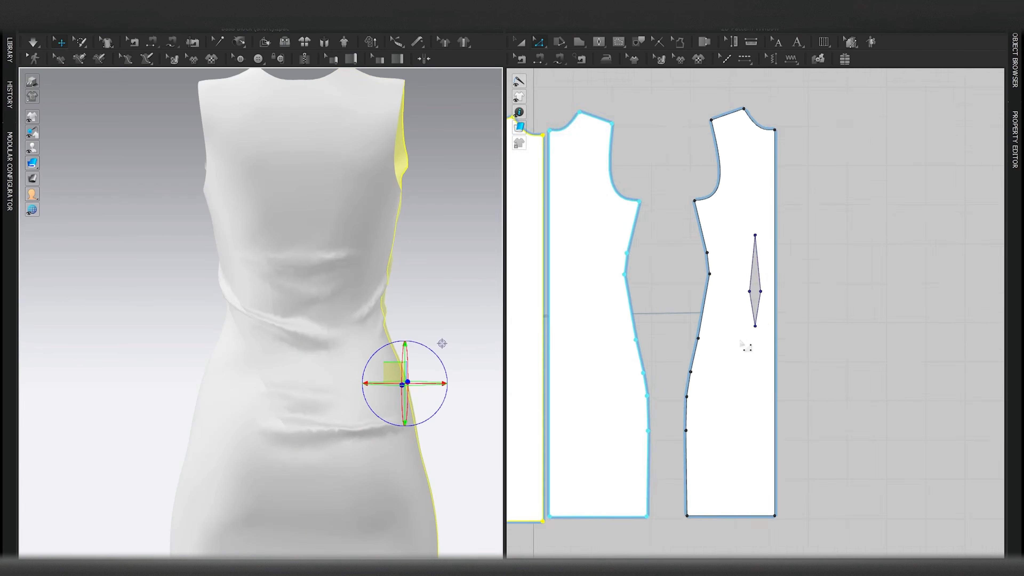
pyautogui.scroll(5, 620, 342)
pyautogui.scroll(2, 620, 341)
pyautogui.moveTo(620, 341); pyautogui.dragTo(740, 352, button='middle')
pyautogui.moveTo(779, 309); pyautogui.dragTo(597, 359)
pyautogui.moveTo(736, 340); pyautogui.dragTo(731, 340)
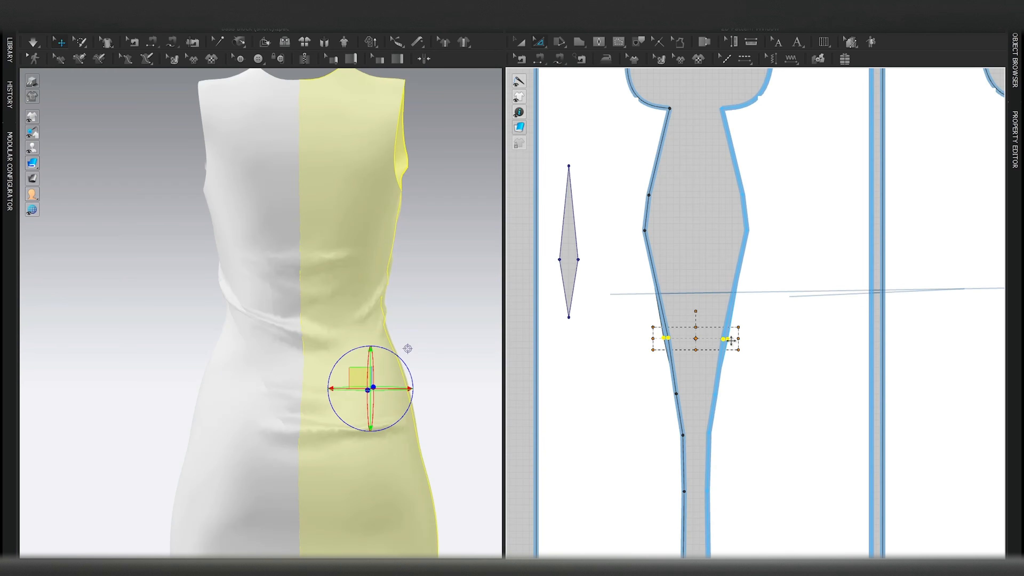
pyautogui.press('space')
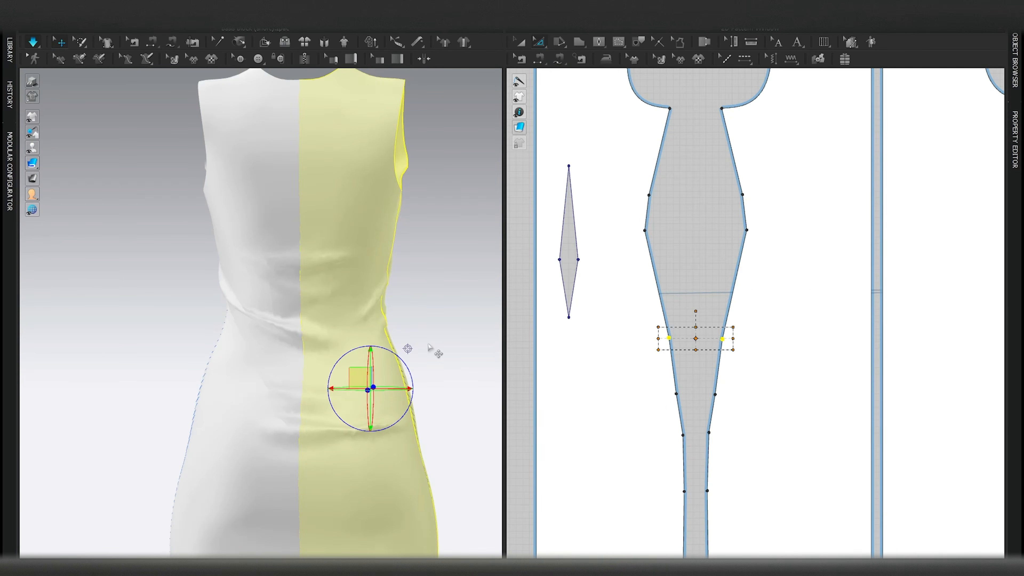
# Step: Pull both back panels downward over the upper hips while simulating to smooth the dress
pyautogui.click(429, 345)
pyautogui.moveTo(358, 344); pyautogui.dragTo(370, 409)
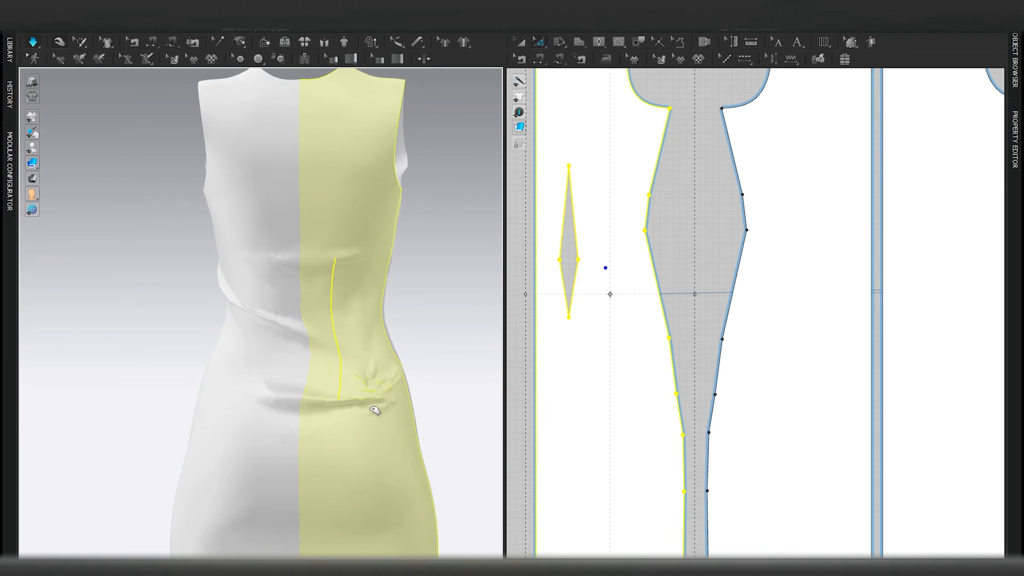
pyautogui.moveTo(279, 377); pyautogui.dragTo(354, 357, button='right')
pyautogui.moveTo(240, 339); pyautogui.dragTo(233, 384)
pyautogui.moveTo(233, 384); pyautogui.dragTo(262, 386, button='right')
pyautogui.moveTo(264, 399); pyautogui.dragTo(282, 486)
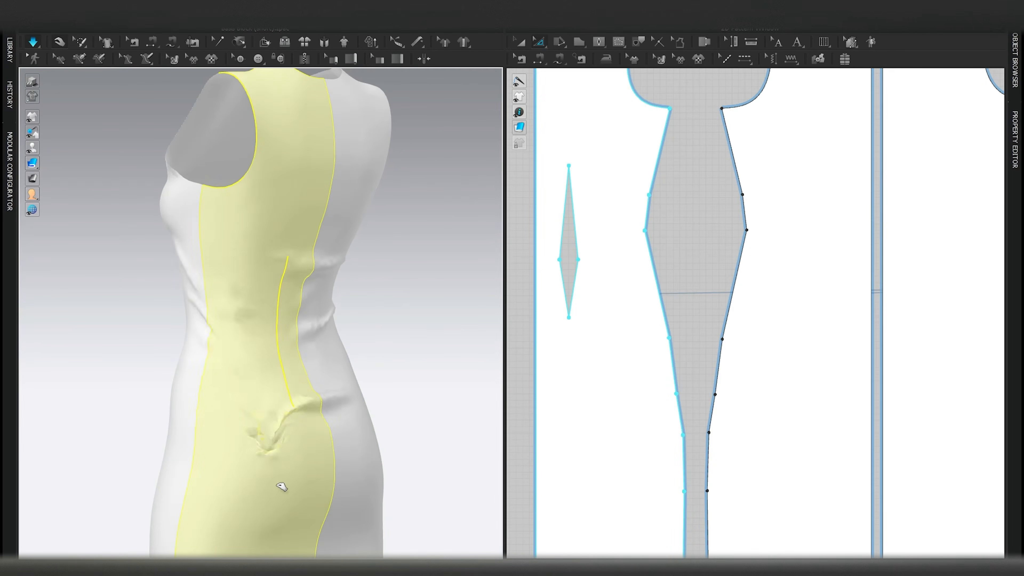
pyautogui.moveTo(433, 391); pyautogui.dragTo(354, 384, button='right')
pyautogui.moveTo(385, 350); pyautogui.dragTo(404, 412)
pyautogui.scroll(-2, 396, 388)
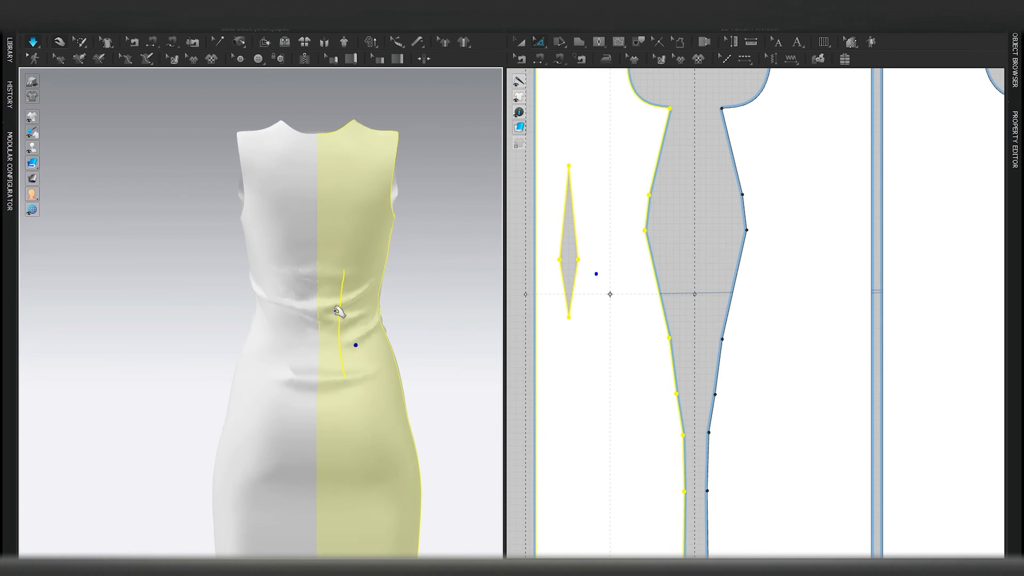
# Step: Stop the simulation and move the whole back dart upward on the back panel
pyautogui.scroll(-5, 761, 310)
pyautogui.scroll(8, 668, 280)
pyautogui.press('space')
pyautogui.press('z')
pyautogui.press('a')
pyautogui.click(617, 286)
pyautogui.click(694, 290)
pyautogui.moveTo(694, 290); pyautogui.dragTo(694, 247)
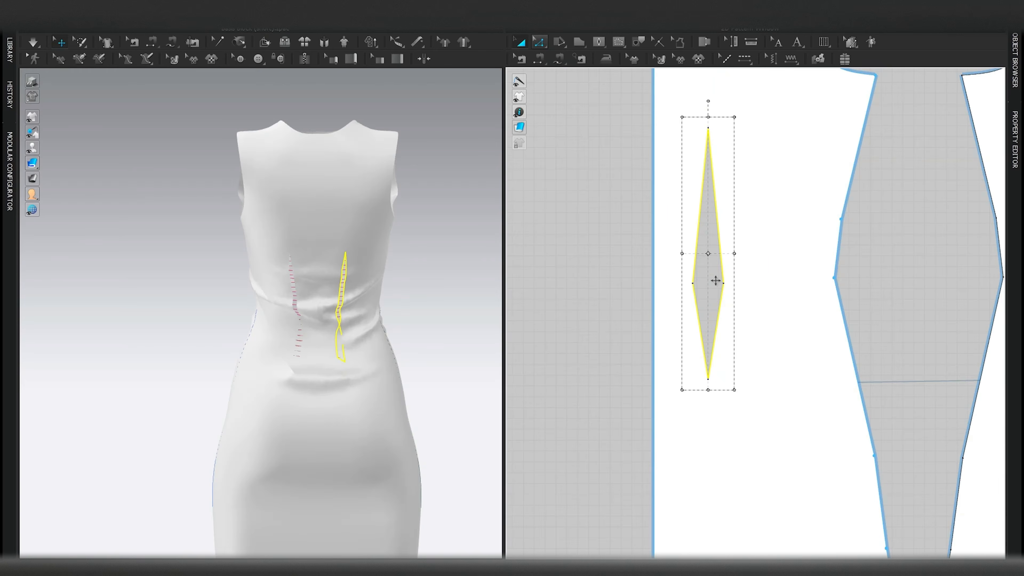
# Step: Lower the top and bottom tips of the back dart, and restart the simulation
pyautogui.press('z')
pyautogui.moveTo(716, 281); pyautogui.dragTo(700, 346, button='middle')
pyautogui.moveTo(684, 174); pyautogui.dragTo(700, 236)
pyautogui.moveTo(651, 412); pyautogui.dragTo(747, 466)
pyautogui.moveTo(692, 445); pyautogui.dragTo(693, 454)
pyautogui.press('space')
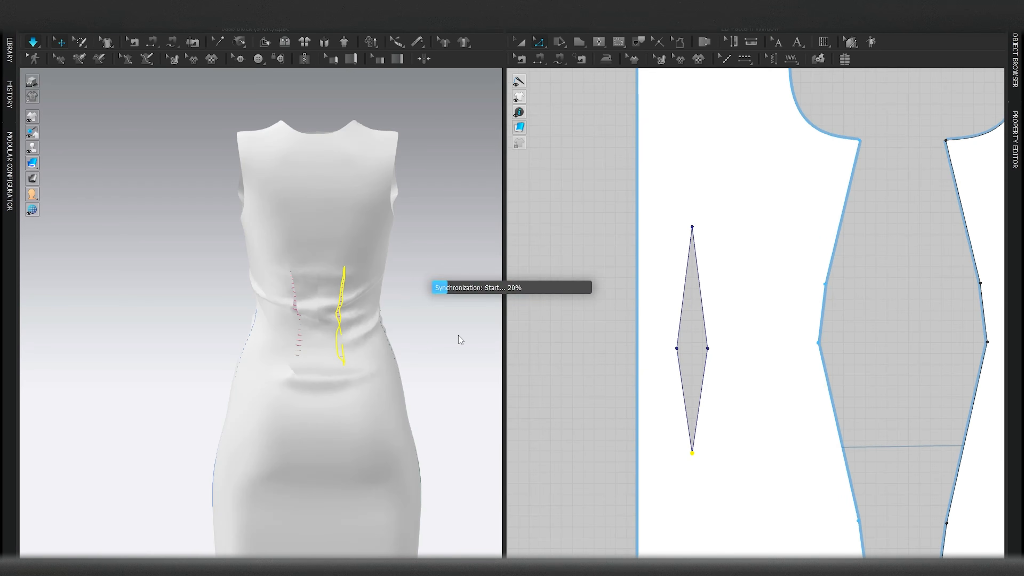
# Step: Pull the back and side fabric down over the seat and hips from several angles while simulating
pyautogui.click(373, 347)
pyautogui.moveTo(278, 375); pyautogui.dragTo(269, 340, button='right')
pyautogui.moveTo(258, 352); pyautogui.dragTo(266, 395)
pyautogui.moveTo(323, 410); pyautogui.dragTo(322, 477)
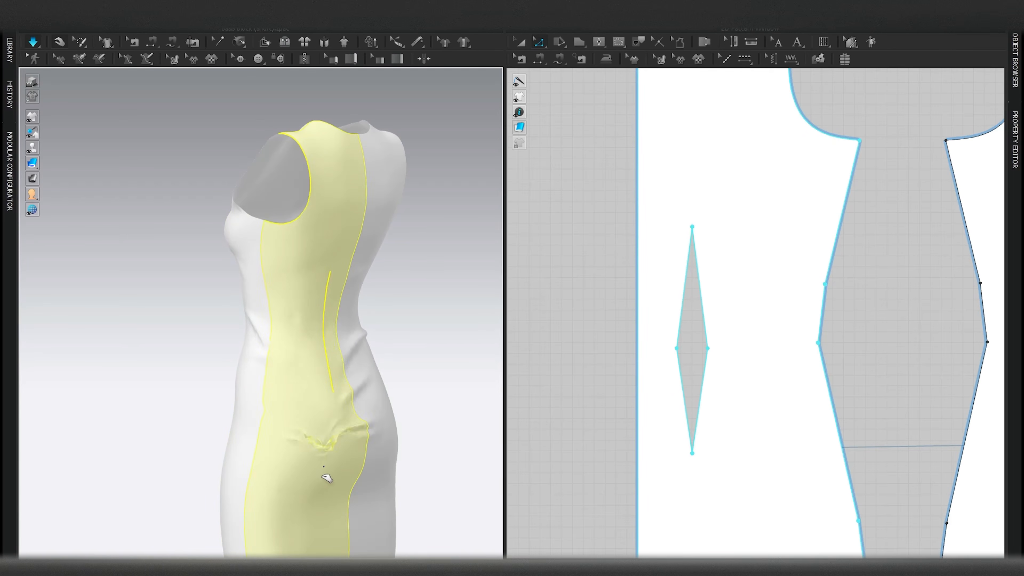
pyautogui.moveTo(419, 408); pyautogui.dragTo(386, 404, button='right')
pyautogui.moveTo(386, 403); pyautogui.dragTo(377, 332, button='middle')
pyautogui.moveTo(404, 347); pyautogui.dragTo(416, 402)
pyautogui.moveTo(360, 350); pyautogui.dragTo(353, 397)
pyautogui.moveTo(400, 422); pyautogui.dragTo(381, 431, button='right')
pyautogui.moveTo(382, 431); pyautogui.dragTo(367, 357, button='middle')
pyautogui.moveTo(357, 361); pyautogui.dragTo(336, 477)
pyautogui.moveTo(399, 346); pyautogui.dragTo(337, 331, button='right')
pyautogui.moveTo(375, 303); pyautogui.dragTo(390, 348)
pyautogui.moveTo(33, 179)
pyautogui.click(63, 180)
pyautogui.click(63, 180)
pyautogui.click(63, 179)
pyautogui.click(64, 179)
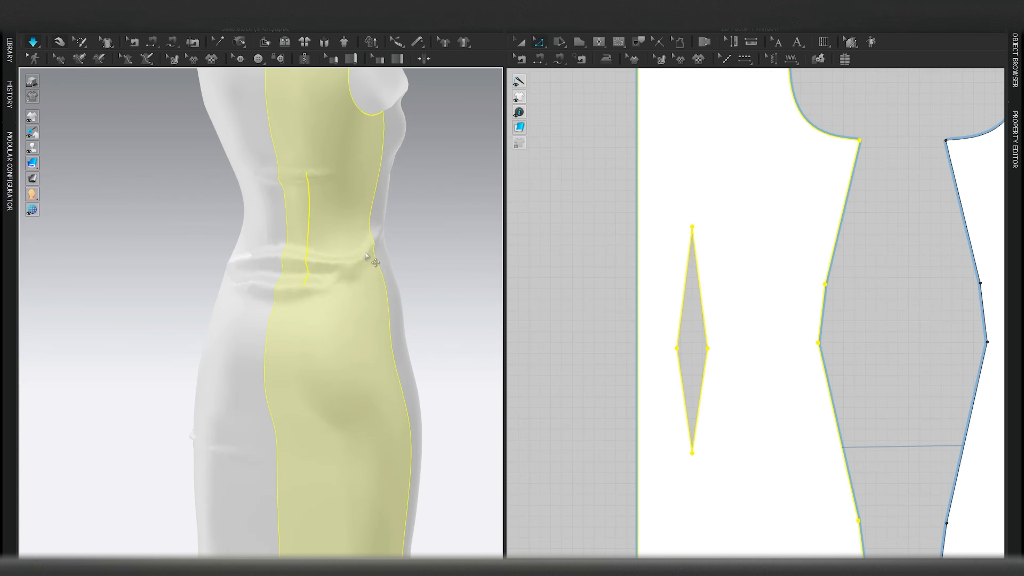
# Step: Stop the simulation and add a point just below the waist on the front and back side seams
pyautogui.moveTo(395, 275); pyautogui.dragTo(355, 271, button='right')
pyautogui.press('space')
pyautogui.click(394, 256)
pyautogui.scroll(-4, 797, 321)
pyautogui.scroll(2, 788, 343)
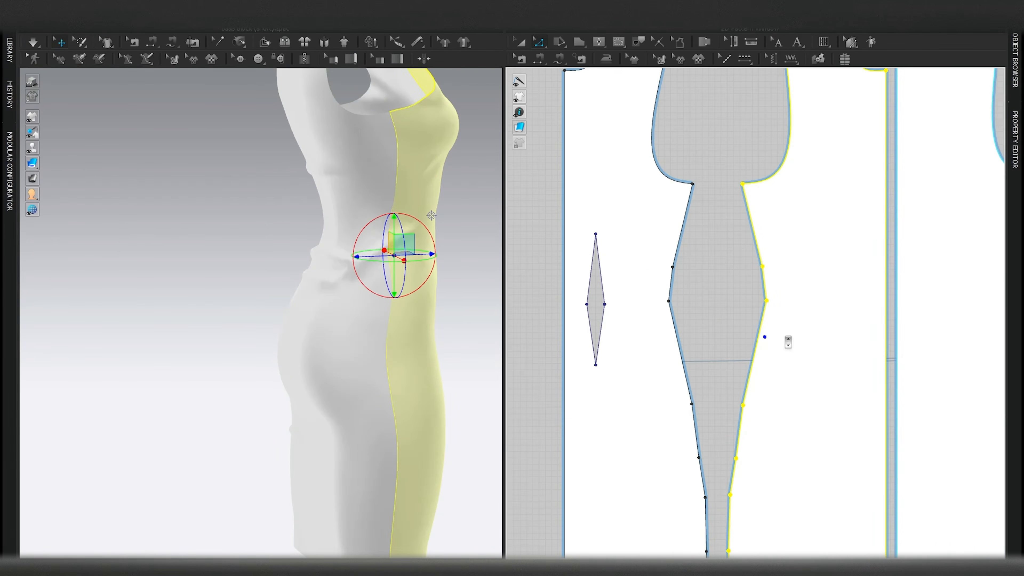
pyautogui.click(761, 325)
pyautogui.click(674, 324)
# Step: Spread the new pair of side seam points farther apart to take in the waist, and simulate
pyautogui.press('z')
pyautogui.moveTo(652, 308); pyautogui.dragTo(786, 326)
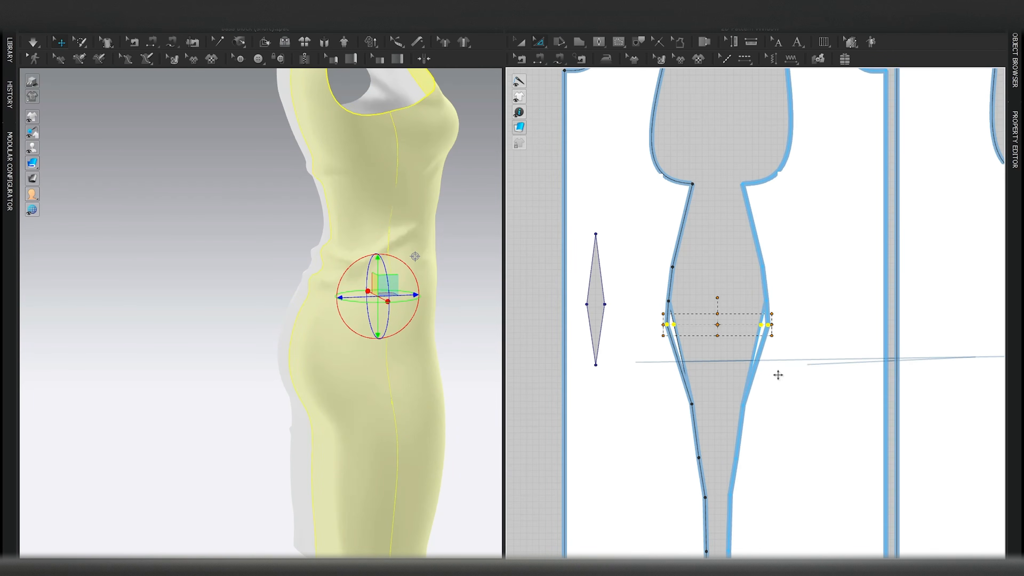
pyautogui.press('space')
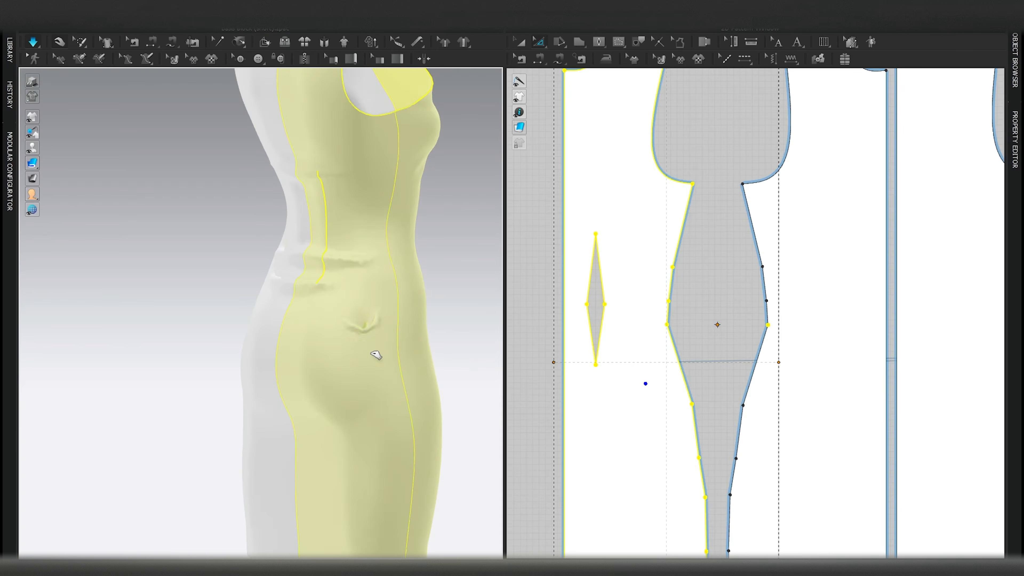
# Step: Pull the back fabric from the waist down toward the hem while simulating, and check the dress from the front
pyautogui.moveTo(296, 343); pyautogui.dragTo(343, 336, button='right')
pyautogui.moveTo(313, 343); pyautogui.dragTo(295, 393)
pyautogui.moveTo(357, 403)
pyautogui.mouseDown()
pyautogui.moveTo(357, 440)
pyautogui.moveTo(371, 414)
pyautogui.mouseUp()
pyautogui.scroll(-3, 370, 415)
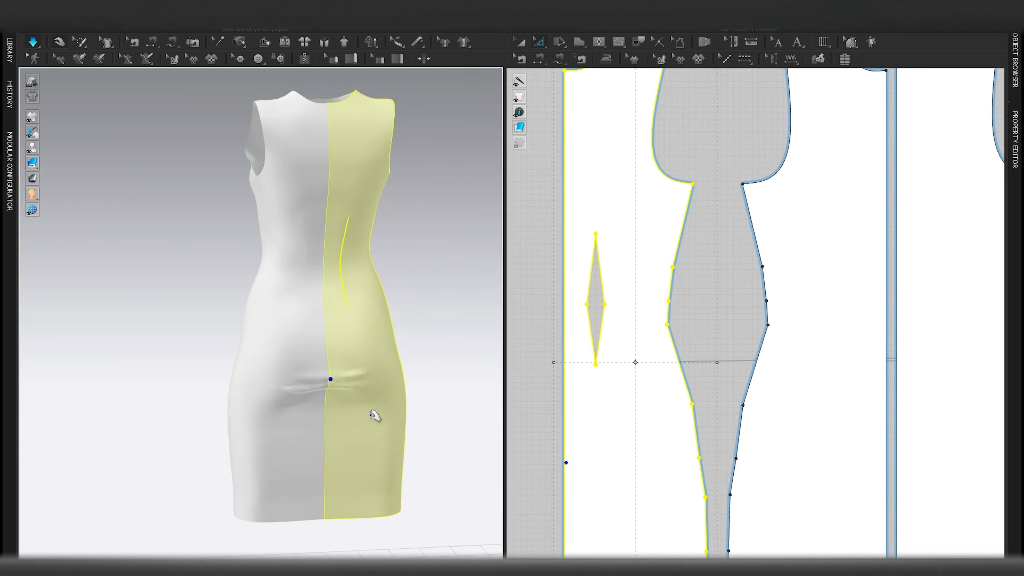
pyautogui.moveTo(375, 416); pyautogui.dragTo(375, 362, button='middle')
pyautogui.moveTo(347, 356)
pyautogui.mouseDown()
pyautogui.moveTo(342, 419)
pyautogui.moveTo(340, 371)
pyautogui.mouseUp()
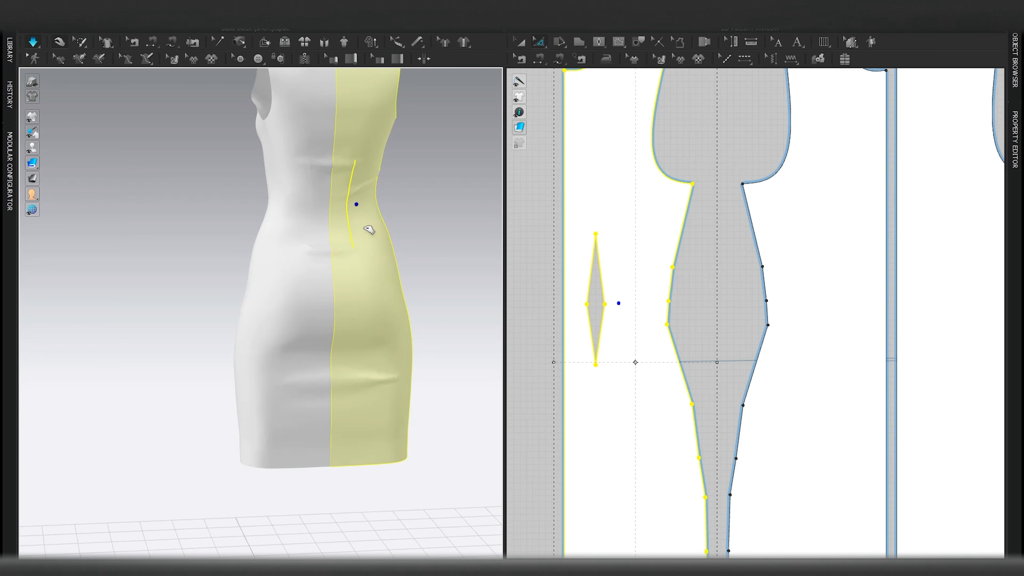
pyautogui.moveTo(370, 241); pyautogui.dragTo(363, 365)
pyautogui.moveTo(354, 416); pyautogui.dragTo(360, 458)
pyautogui.moveTo(318, 180); pyautogui.dragTo(318, 207)
pyautogui.moveTo(336, 198); pyautogui.dragTo(338, 244)
pyautogui.moveTo(338, 243); pyautogui.dragTo(339, 247)
pyautogui.moveTo(287, 211); pyautogui.dragTo(301, 321)
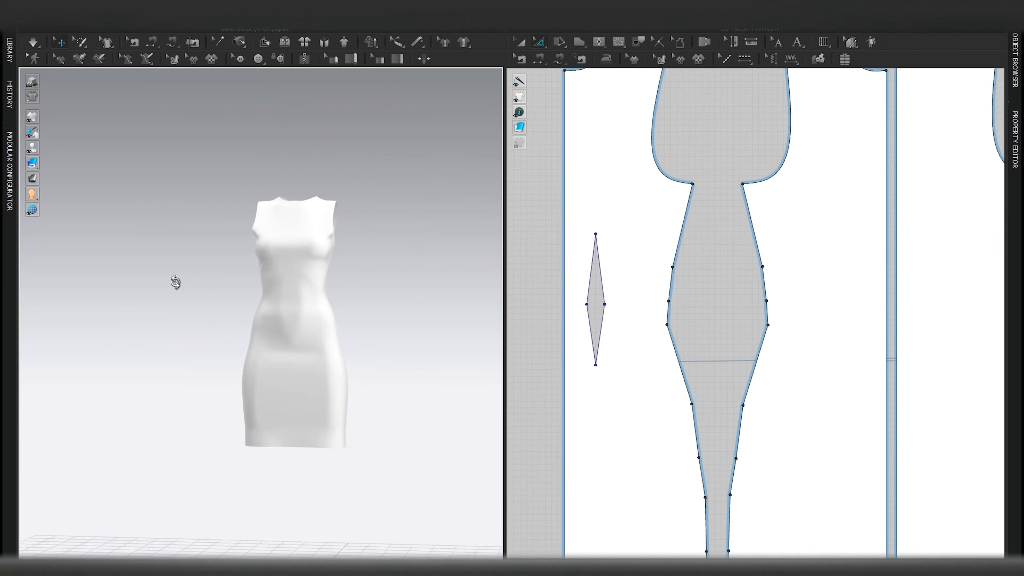
# Step: Turn on the strain map, examine the dress's stretch from the side, back and front, and restore the normal fabric display
pyautogui.moveTo(183, 281); pyautogui.dragTo(267, 296, button='right')
pyautogui.scroll(-3, 267, 295)
pyautogui.click(63, 179)
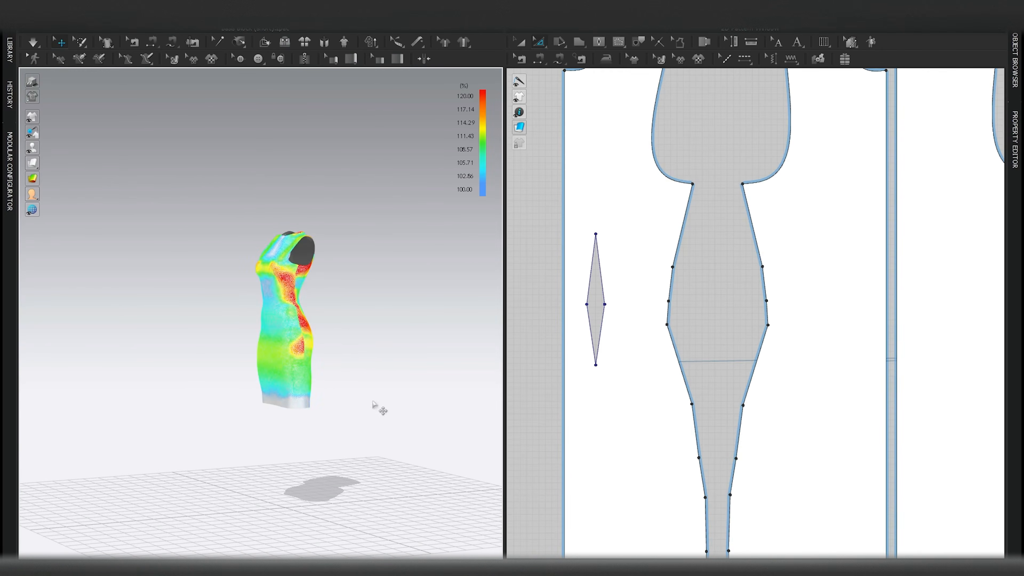
pyautogui.moveTo(375, 392); pyautogui.dragTo(376, 336, button='middle')
pyautogui.scroll(4, 376, 337)
pyautogui.moveTo(368, 333); pyautogui.dragTo(476, 322, button='right')
pyautogui.moveTo(271, 277); pyautogui.dragTo(416, 284, button='right')
pyautogui.moveTo(416, 283); pyautogui.dragTo(408, 334, button='middle')
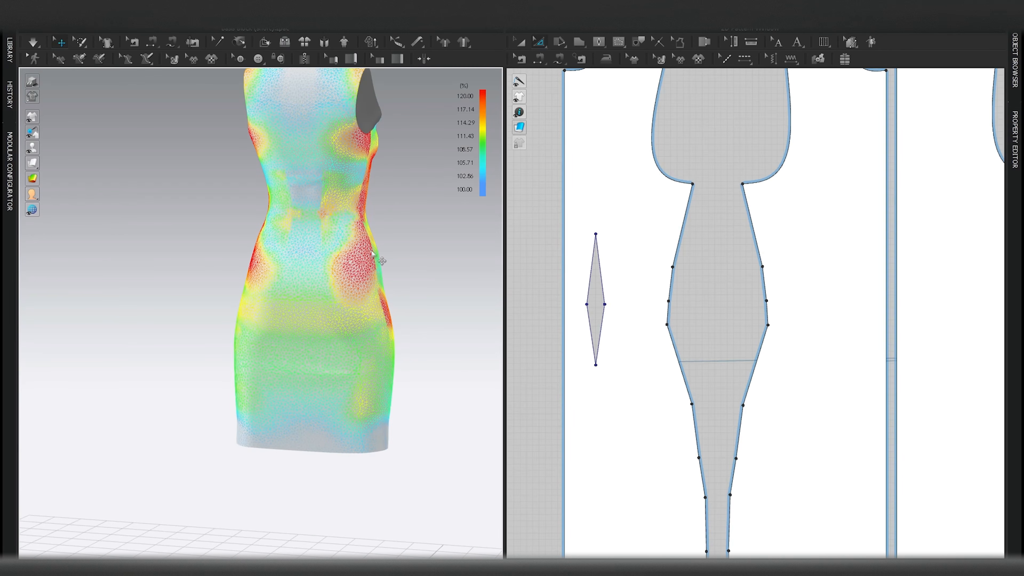
pyautogui.moveTo(418, 274); pyautogui.dragTo(365, 289, button='right')
pyautogui.click(67, 179)
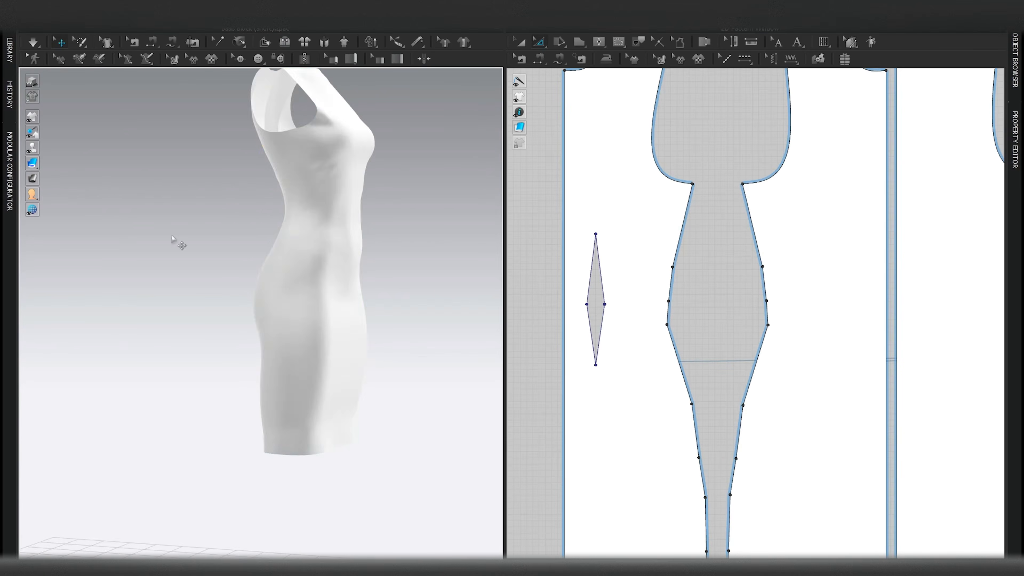
# Step: Match up the back and front patterns along the top segments of their side seams, just below the armholes
pyautogui.moveTo(274, 310); pyautogui.dragTo(279, 397, button='middle')
pyautogui.moveTo(258, 343); pyautogui.dragTo(460, 331, button='right')
pyautogui.scroll(-5, 747, 340)
pyautogui.click(725, 264)
pyautogui.scroll(5, 726, 264)
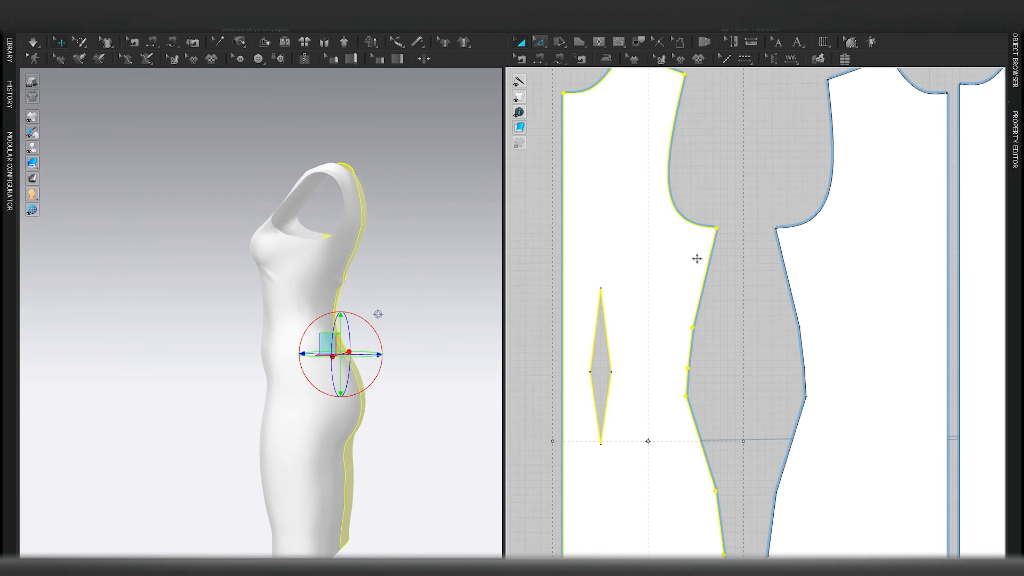
pyautogui.doubleClick(782, 263)
pyautogui.press('z')
pyautogui.click(703, 272)
pyautogui.keyDown('shift'); pyautogui.click(785, 260); pyautogui.keyUp('shift')
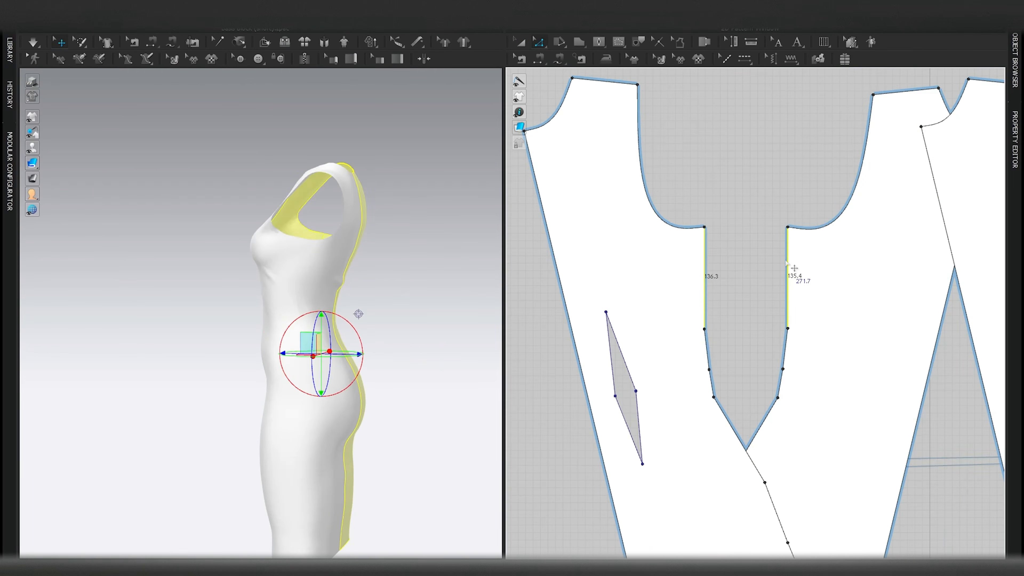
pyautogui.hotkey('ctrl', 'm')
# Step: Raise the shared underarm point slightly where the joined front and back armhole curves meet
pyautogui.scroll(5, 784, 261)
pyautogui.moveTo(784, 260); pyautogui.dragTo(752, 484, button='middle')
pyautogui.click(758, 408)
pyautogui.moveTo(278, 297); pyautogui.dragTo(305, 298, button='right')
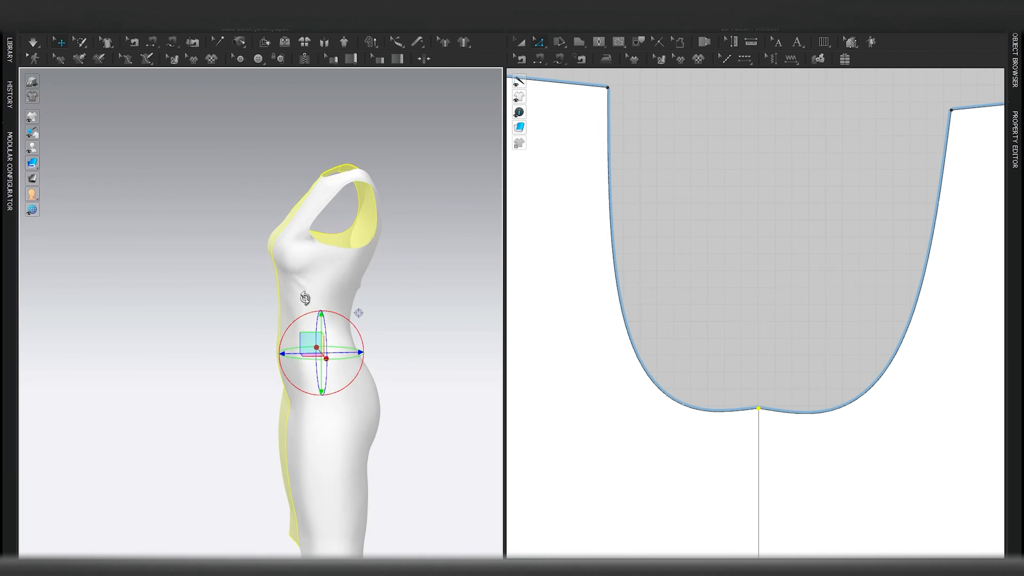
pyautogui.scroll(3, 337, 298)
pyautogui.moveTo(484, 309); pyautogui.dragTo(462, 339, button='middle')
pyautogui.moveTo(758, 409); pyautogui.dragTo(757, 396)
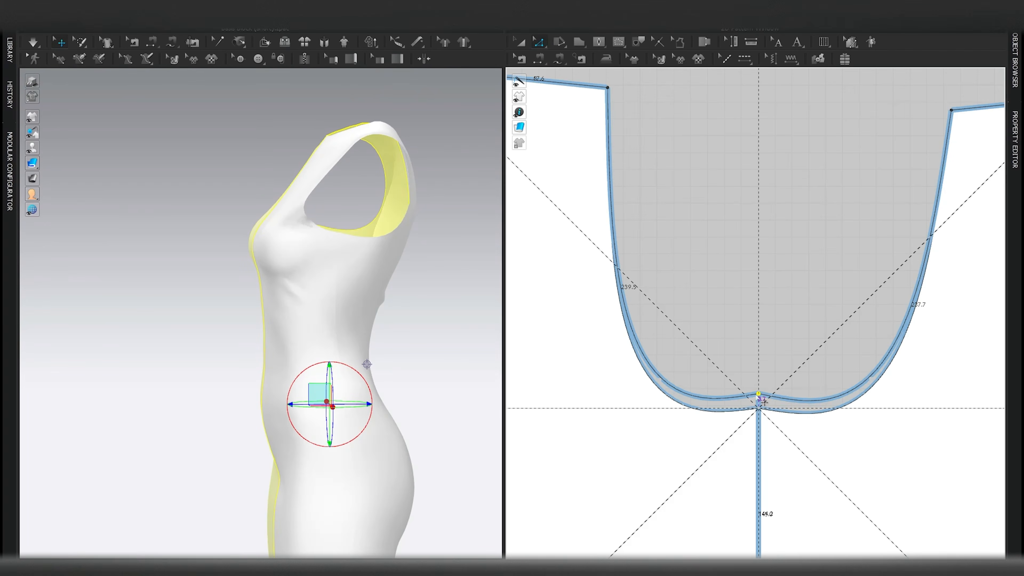
# Step: Smooth the armhole by raising a curve point on either side of the underarm point, and simulate the dress briefly
pyautogui.scroll(3, 743, 380)
pyautogui.press('v')
pyautogui.moveTo(704, 406); pyautogui.dragTo(710, 396)
pyautogui.moveTo(833, 409); pyautogui.dragTo(829, 396)
pyautogui.press('space')
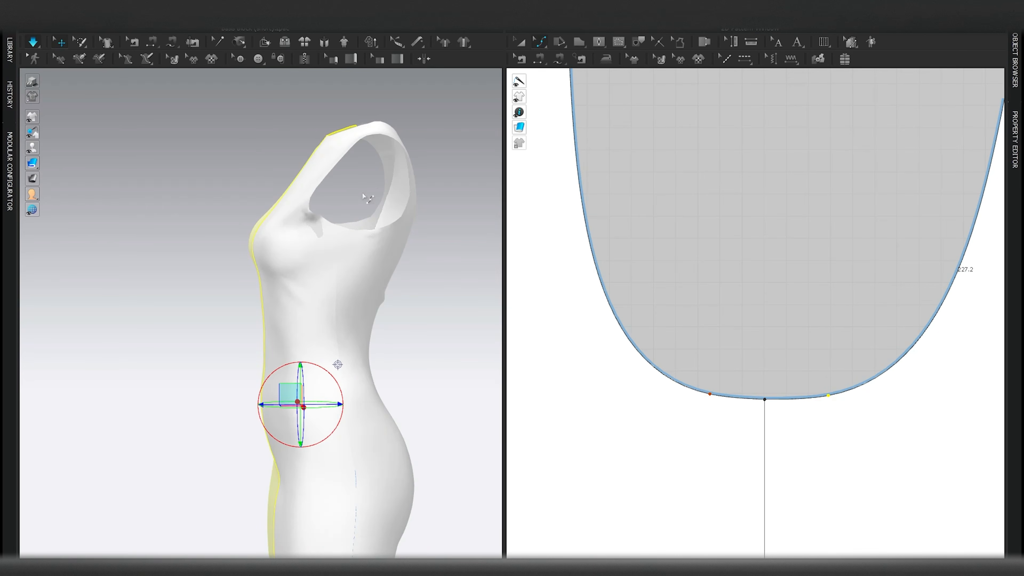
pyautogui.press('space')
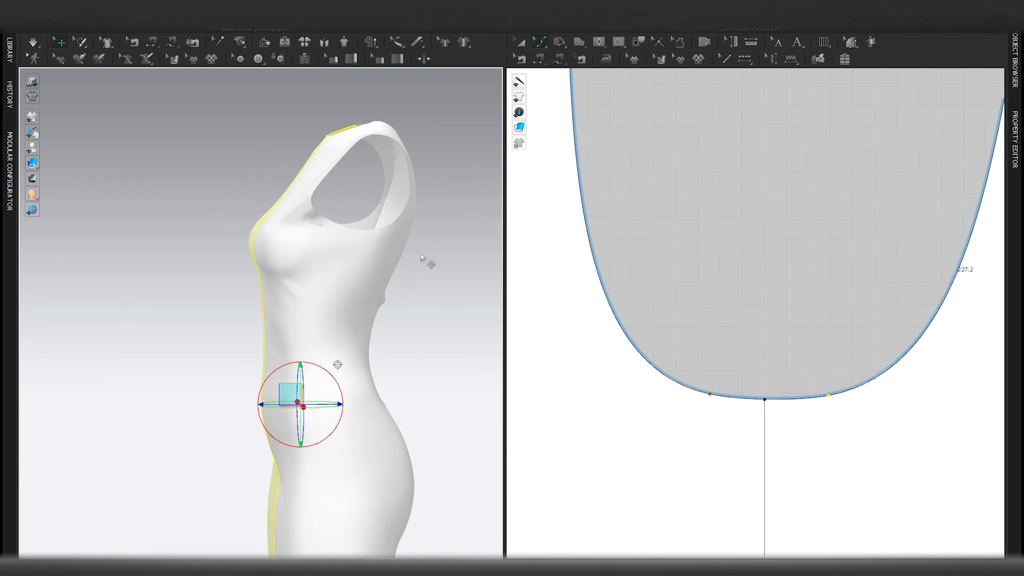
pyautogui.scroll(-5, 719, 298)
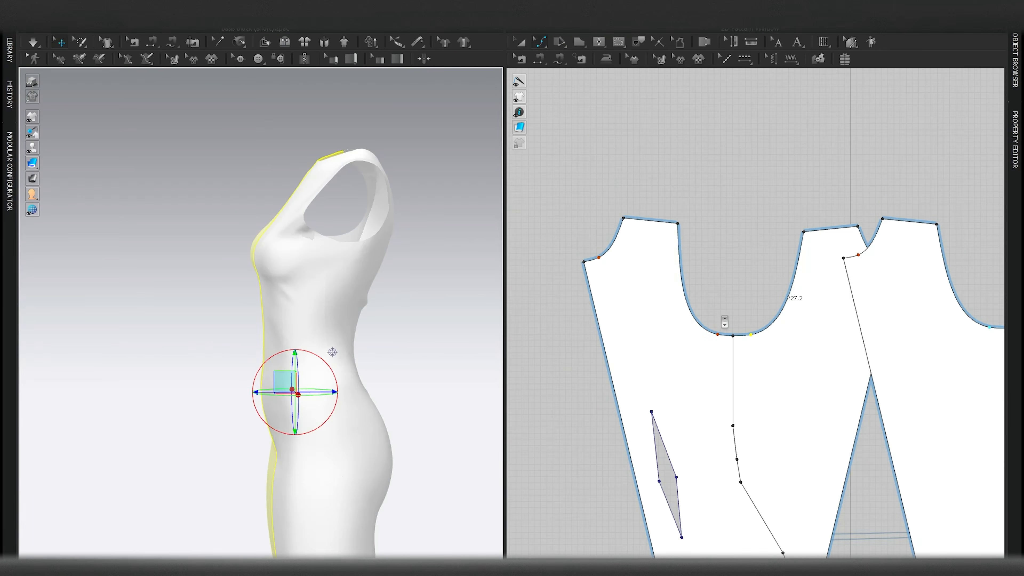
pyautogui.moveTo(292, 251); pyautogui.dragTo(336, 241, button='right')
pyautogui.moveTo(336, 241); pyautogui.dragTo(334, 319, button='middle')
pyautogui.press('z')
pyautogui.click(666, 222)
pyautogui.keyDown('shift'); pyautogui.click(815, 230); pyautogui.keyUp('shift')
pyautogui.press('a')
# Step: Shift the back and front patterns aside and rotate the tilted front pattern upright to the Y-axis
pyautogui.moveTo(653, 279); pyautogui.dragTo(609, 275)
pyautogui.moveTo(820, 318); pyautogui.dragTo(756, 305)
pyautogui.doubleClick(809, 346)
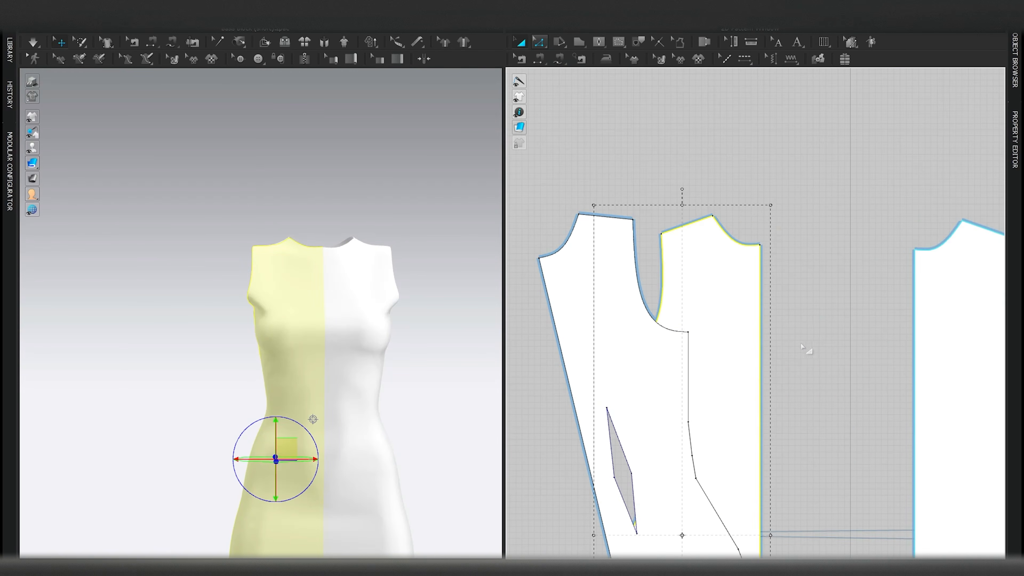
pyautogui.hotkey('ctrl', 'z')
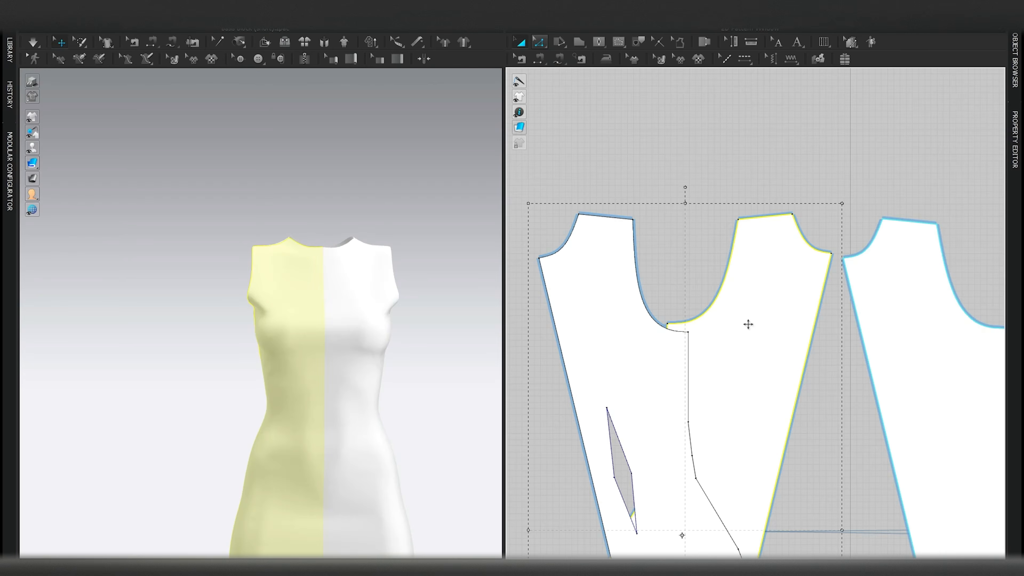
pyautogui.scroll(-3, 750, 328)
pyautogui.moveTo(757, 351); pyautogui.dragTo(751, 266, button='middle')
pyautogui.rightClick(750, 250)
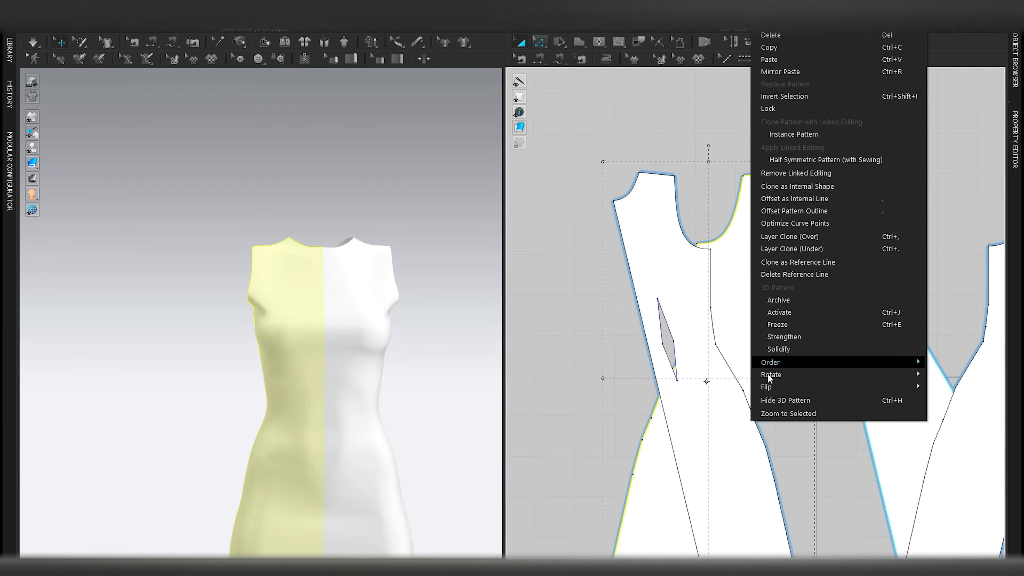
pyautogui.moveTo(768, 378)
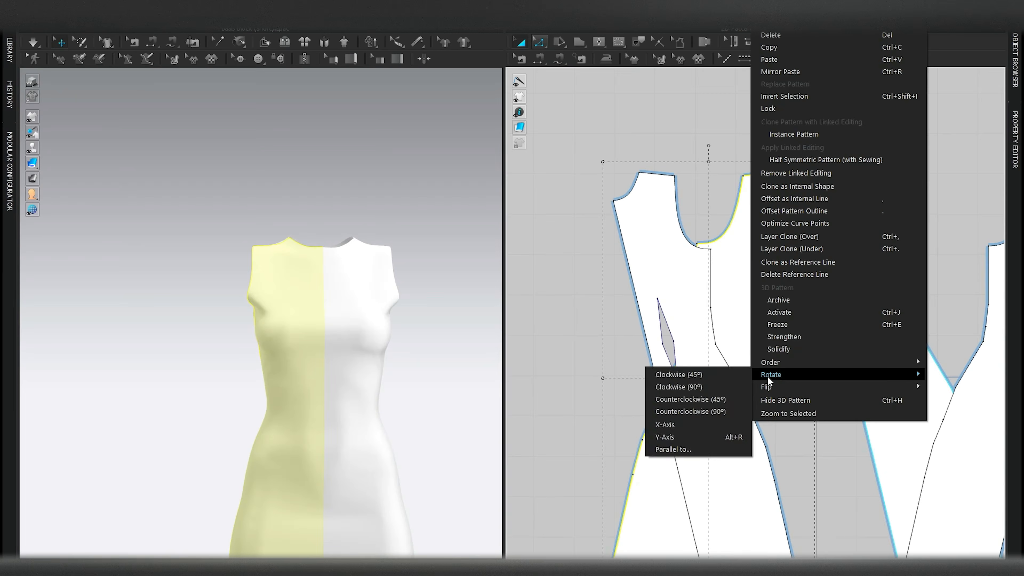
pyautogui.click(681, 437)
# Step: Move the front and back patterns away from each other and straighten the back pattern to the Y-axis
pyautogui.moveTo(740, 307); pyautogui.dragTo(760, 305)
pyautogui.moveTo(655, 263); pyautogui.dragTo(602, 261)
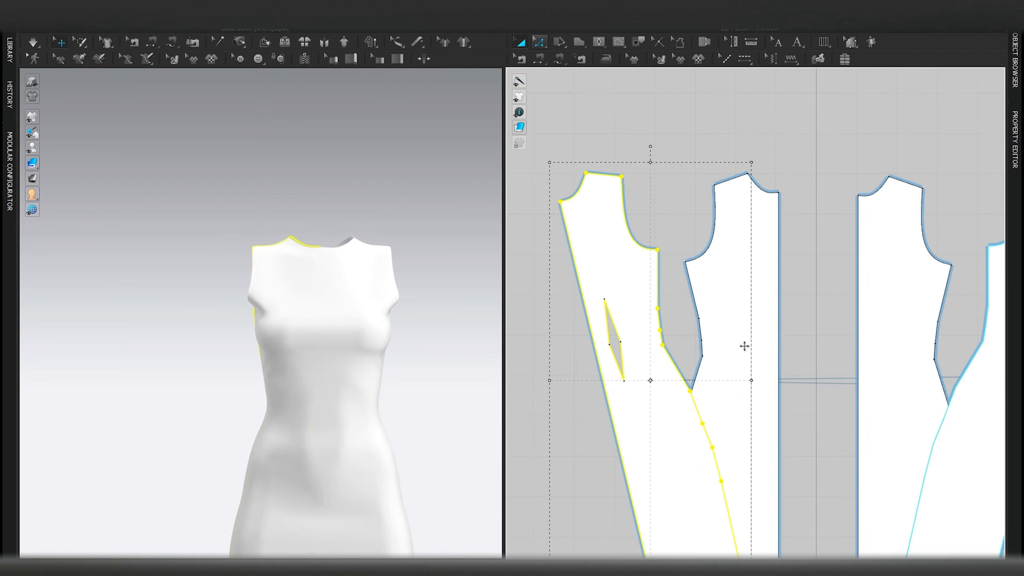
pyautogui.scroll(-4, 745, 346)
pyautogui.scroll(1, 716, 281)
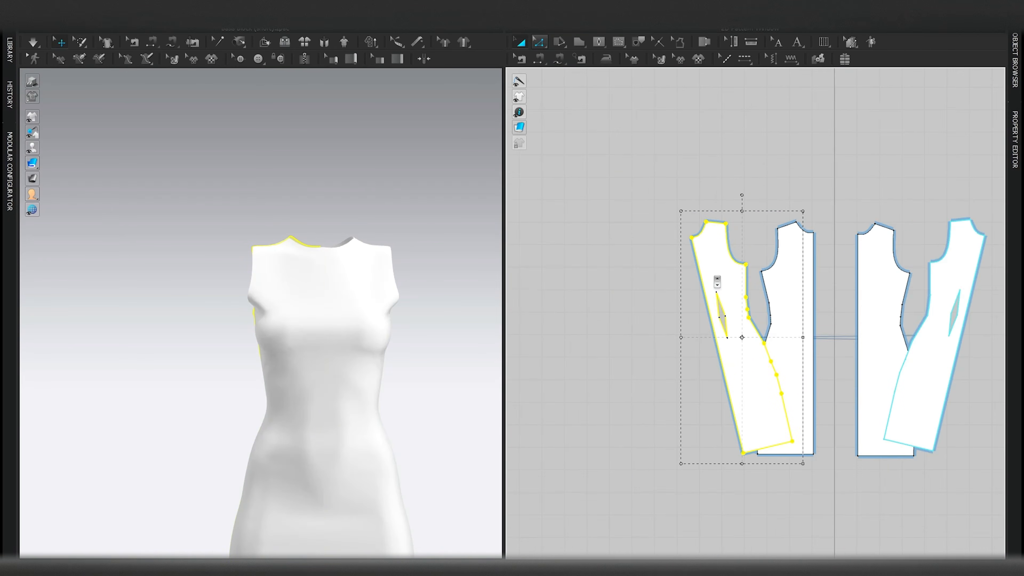
pyautogui.click(702, 273)
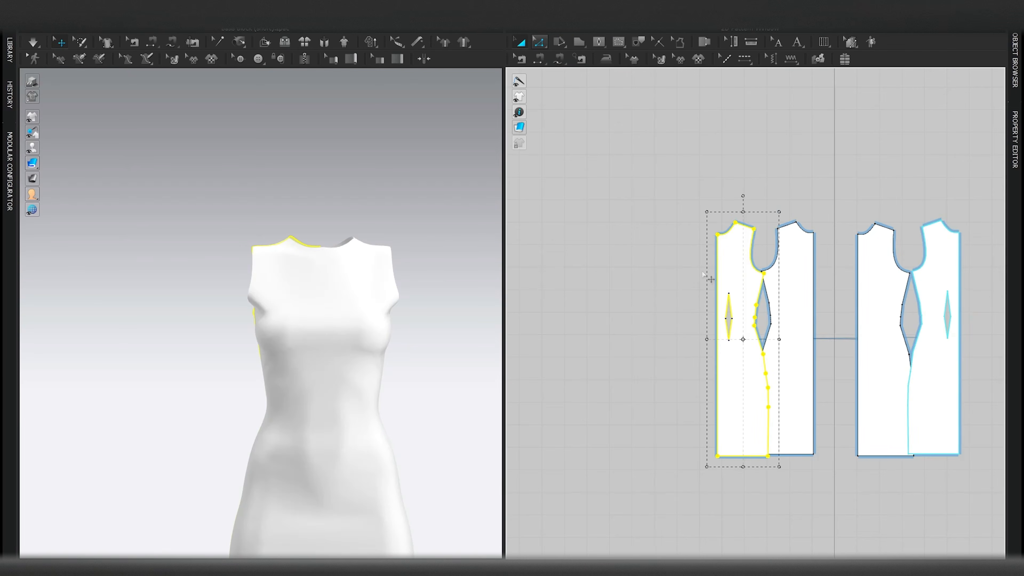
# Step: Match up the back pattern with the front pattern along their shoulder lines
pyautogui.press('z')
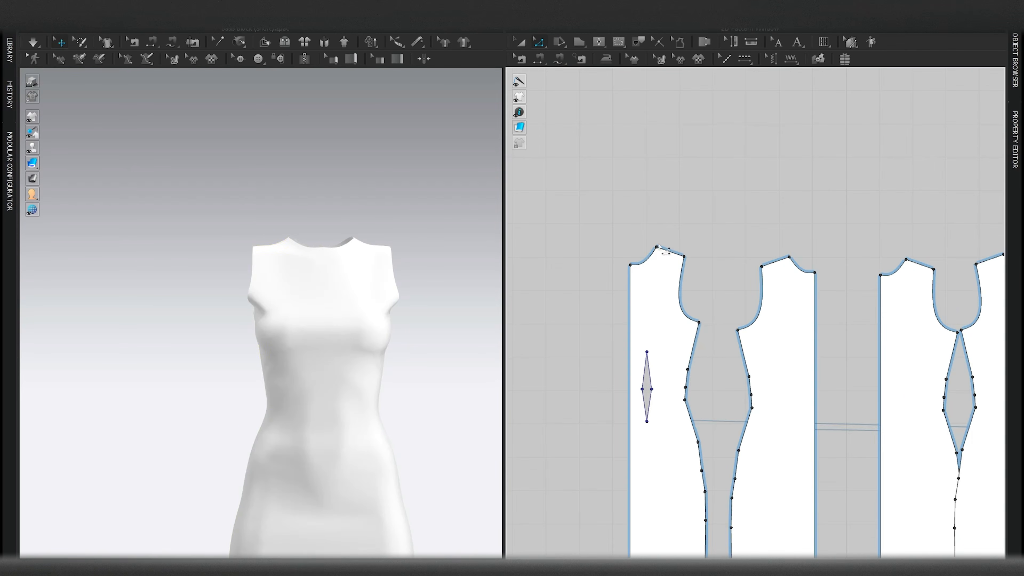
pyautogui.click(669, 252)
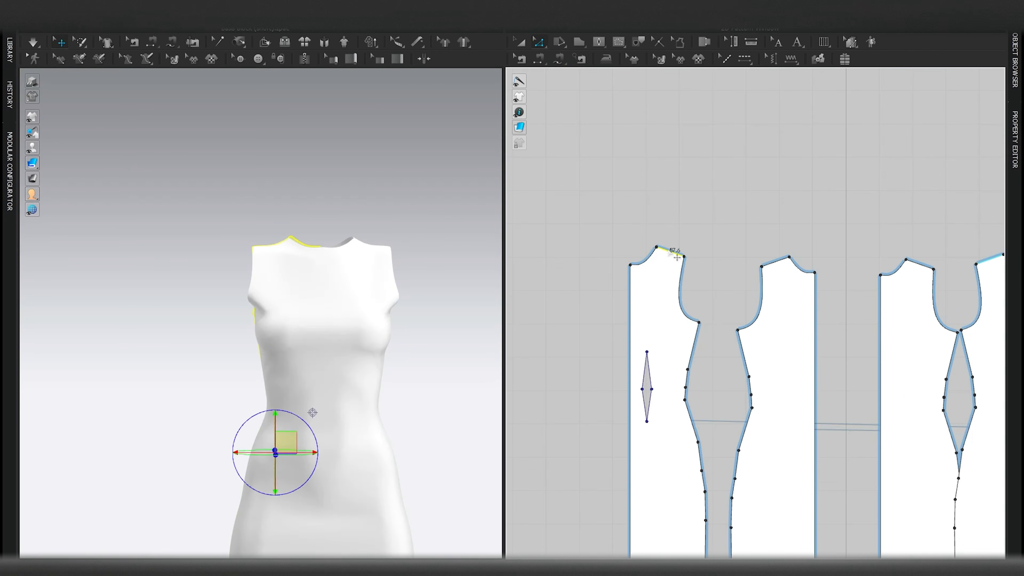
pyautogui.keyDown('shift'); pyautogui.click(773, 262); pyautogui.keyUp('shift')
pyautogui.rightClick(773, 262)
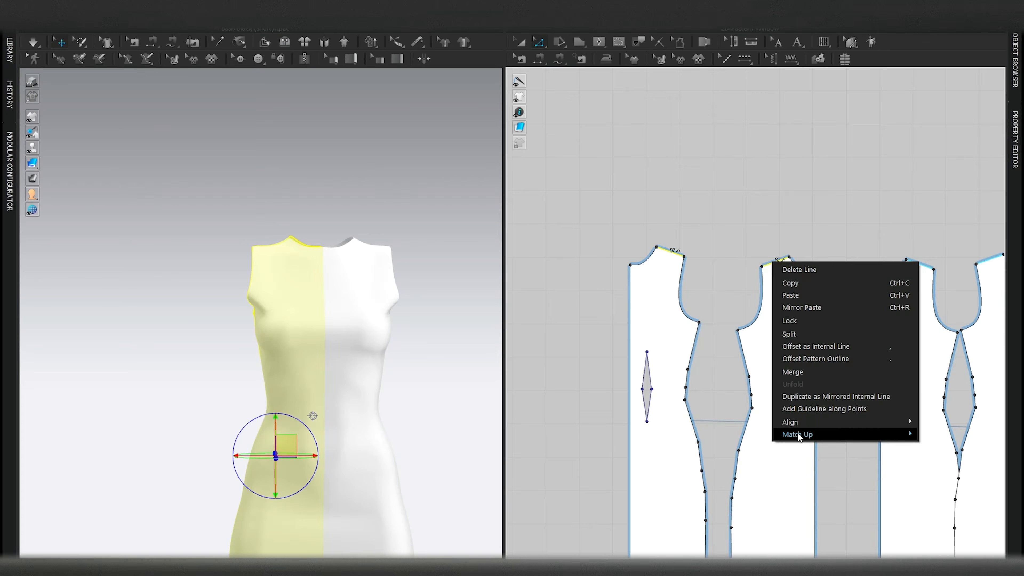
pyautogui.moveTo(796, 433)
pyautogui.click(928, 434)
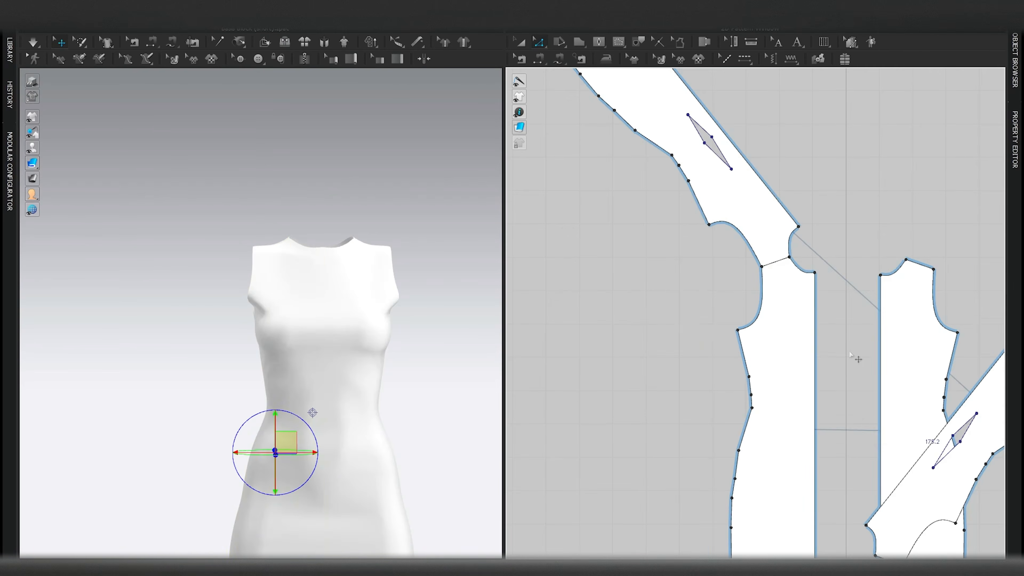
# Step: Narrow the shoulder by moving the shared neckline end of the joined shoulder line toward the armhole
pyautogui.scroll(5, 793, 279)
pyautogui.scroll(2, 377, 274)
pyautogui.moveTo(377, 275); pyautogui.dragTo(371, 333, button='right')
pyautogui.moveTo(787, 292); pyautogui.dragTo(724, 315)
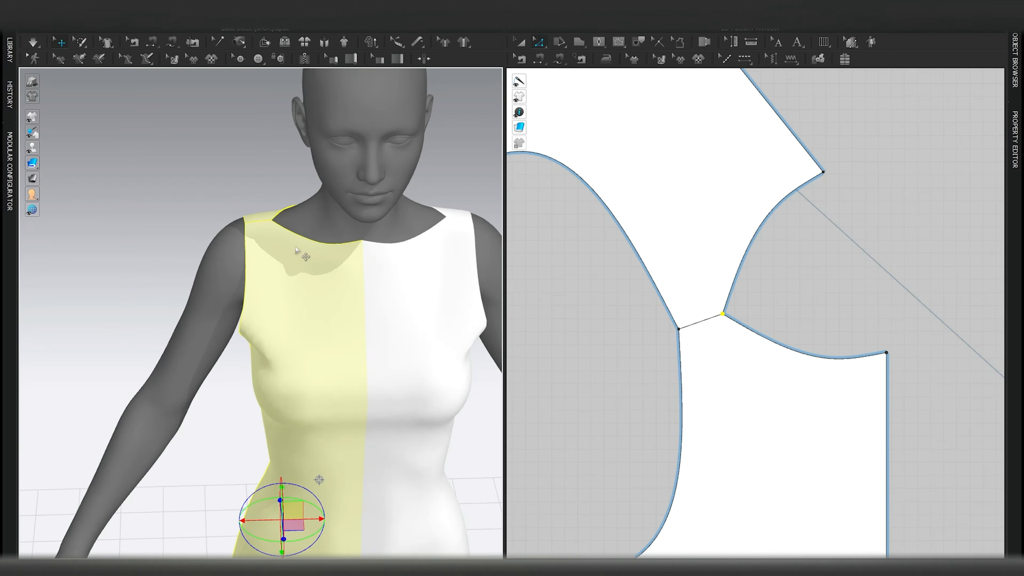
# Step: Lower the centre-front neck point to chest level and delete all curve points on the front neckline
pyautogui.moveTo(346, 284); pyautogui.dragTo(354, 258, button='right')
pyautogui.scroll(-3, 845, 306)
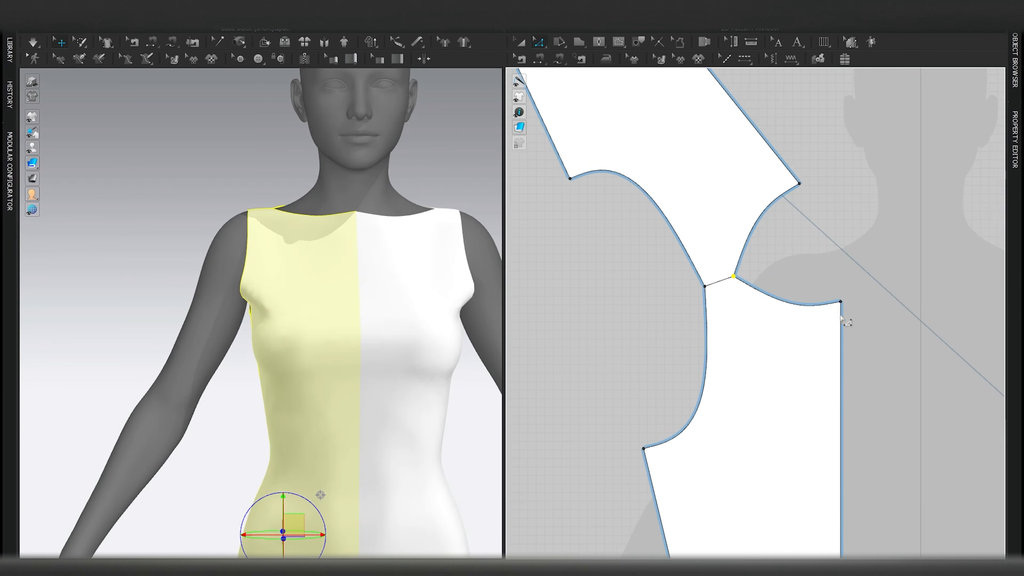
pyautogui.moveTo(833, 295); pyautogui.dragTo(831, 394)
pyautogui.rightClick(806, 373)
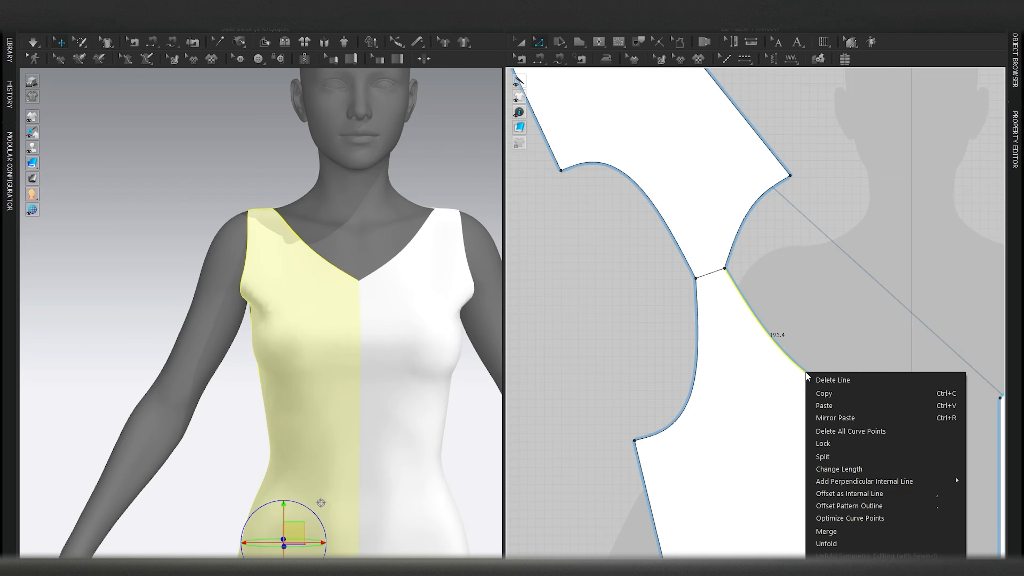
pyautogui.click(744, 300)
pyautogui.rightClick(765, 327)
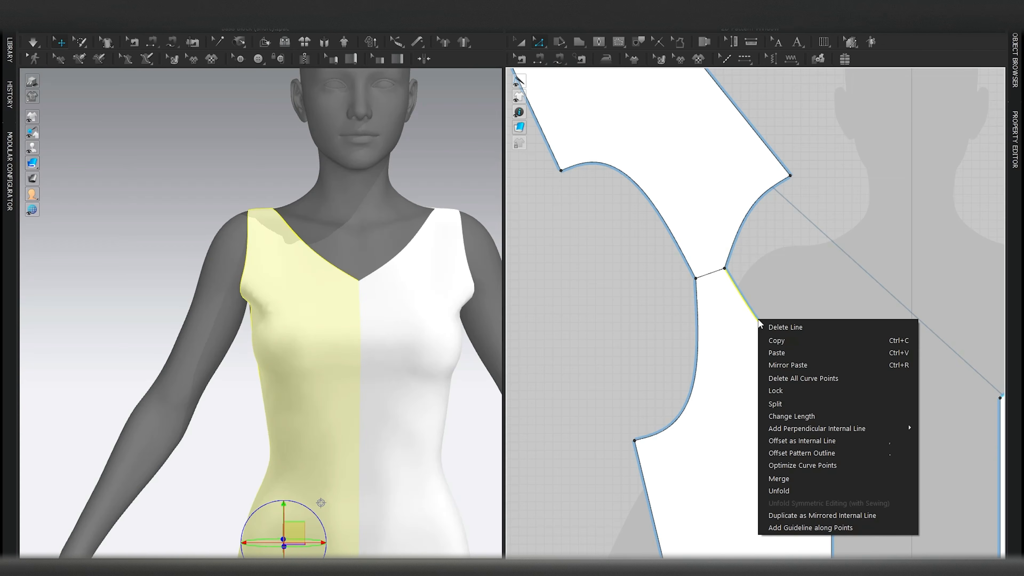
pyautogui.click(813, 380)
# Step: Add a point on the front neckline, pull it down into a square corner, and level the centre-front point with it
pyautogui.moveTo(759, 345); pyautogui.dragTo(769, 338, button='middle')
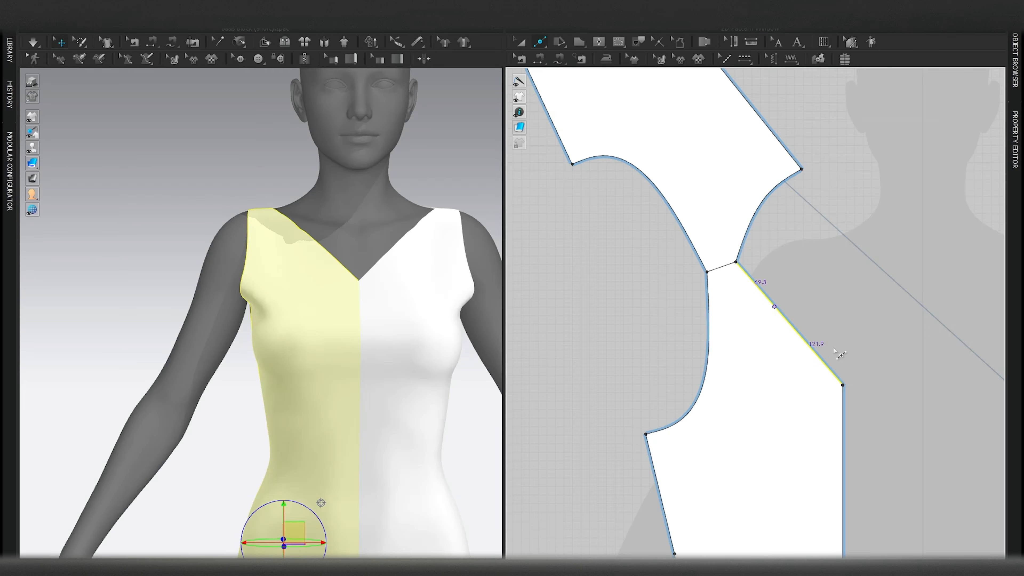
pyautogui.press('z')
pyautogui.moveTo(775, 309); pyautogui.dragTo(762, 391)
pyautogui.moveTo(843, 385); pyautogui.dragTo(843, 391)
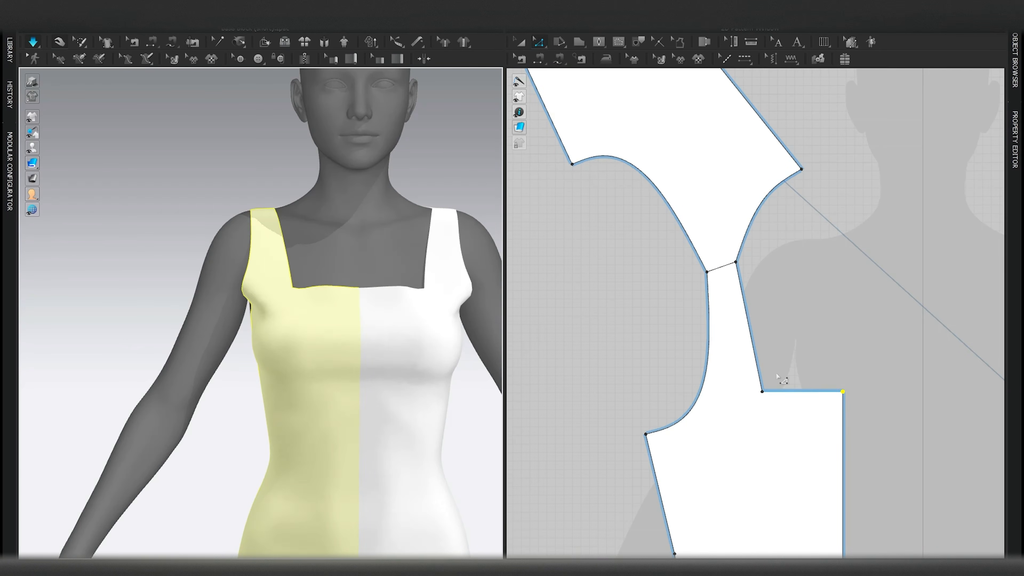
# Step: Hide the avatar and examine the square front neckline and the back of the dress from several angles
pyautogui.hotkey('shift', 'a')
pyautogui.moveTo(367, 303); pyautogui.dragTo(412, 353, button='right')
pyautogui.scroll(4, 412, 354)
pyautogui.moveTo(412, 353); pyautogui.dragTo(366, 339, button='middle')
pyautogui.scroll(-1, 305, 318)
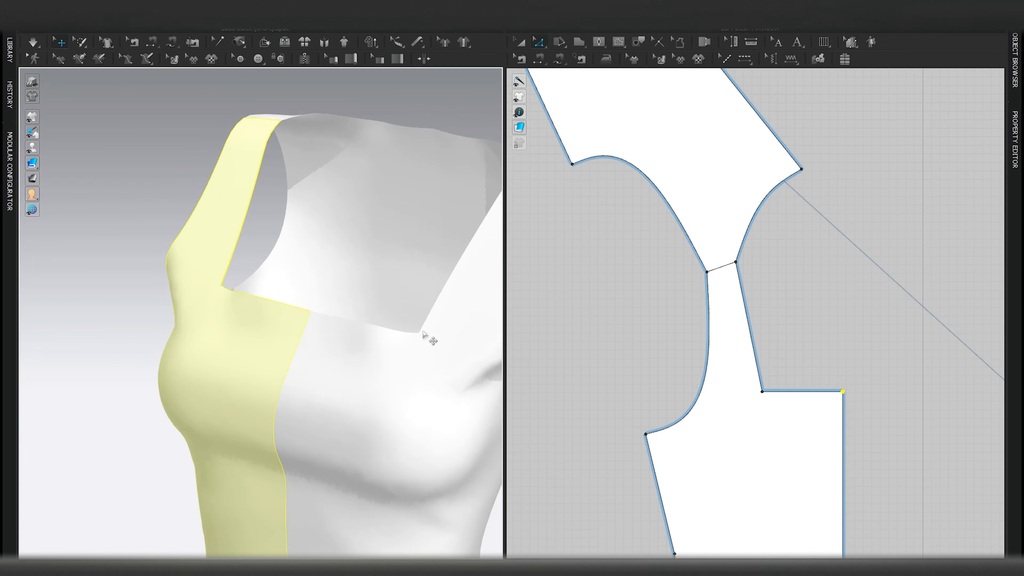
pyautogui.press('2')
pyautogui.scroll(3, 357, 322)
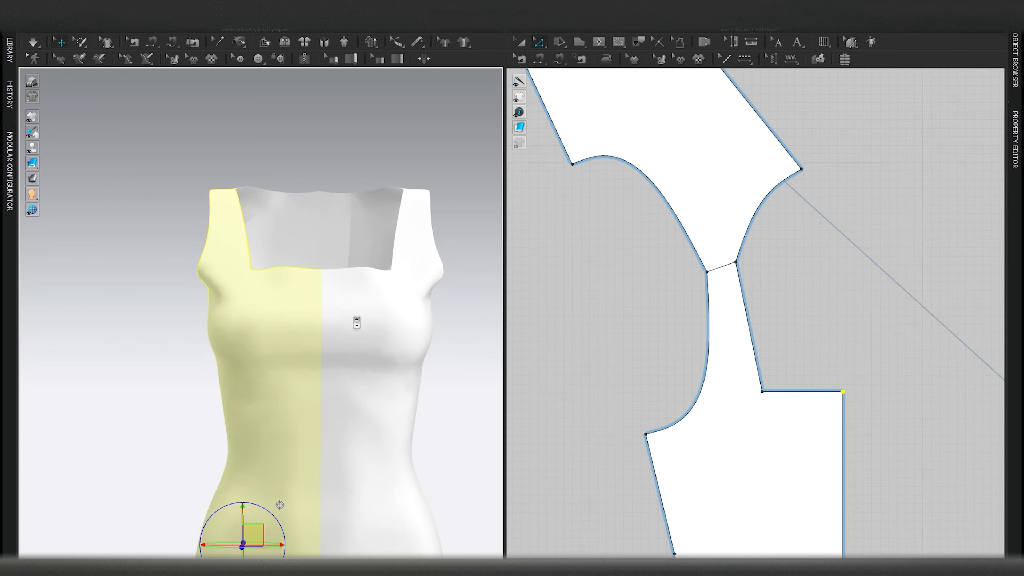
pyautogui.moveTo(356, 322); pyautogui.dragTo(413, 336, button='right')
pyautogui.scroll(-3, 730, 325)
pyautogui.scroll(-2, 730, 320)
pyautogui.scroll(6, 731, 333)
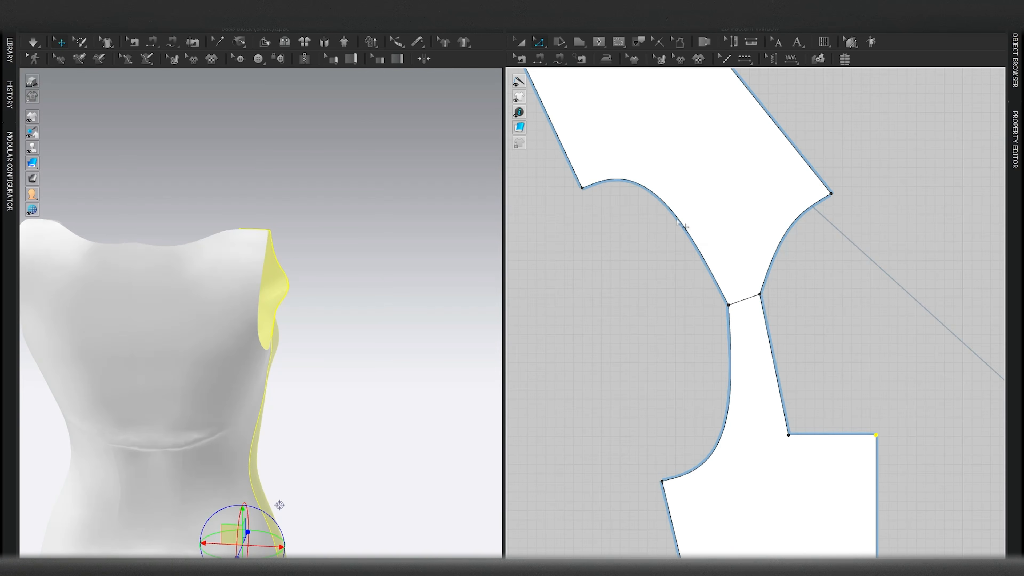
# Step: Match the back pattern to the front along the side seams, and bring the back halves together at the centre-back line
pyautogui.scroll(-3, 690, 239)
pyautogui.click(621, 174)
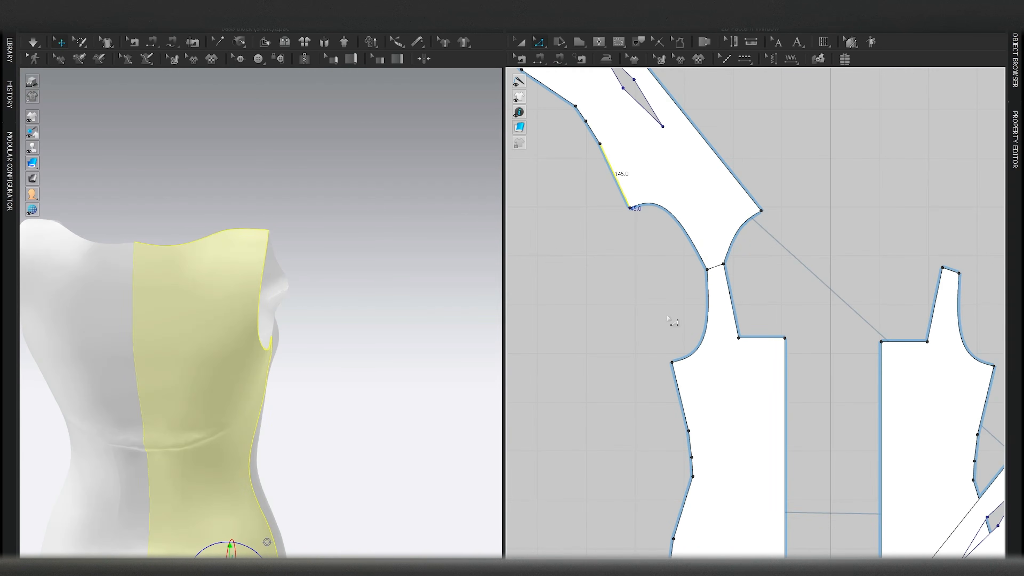
pyautogui.click(687, 393)
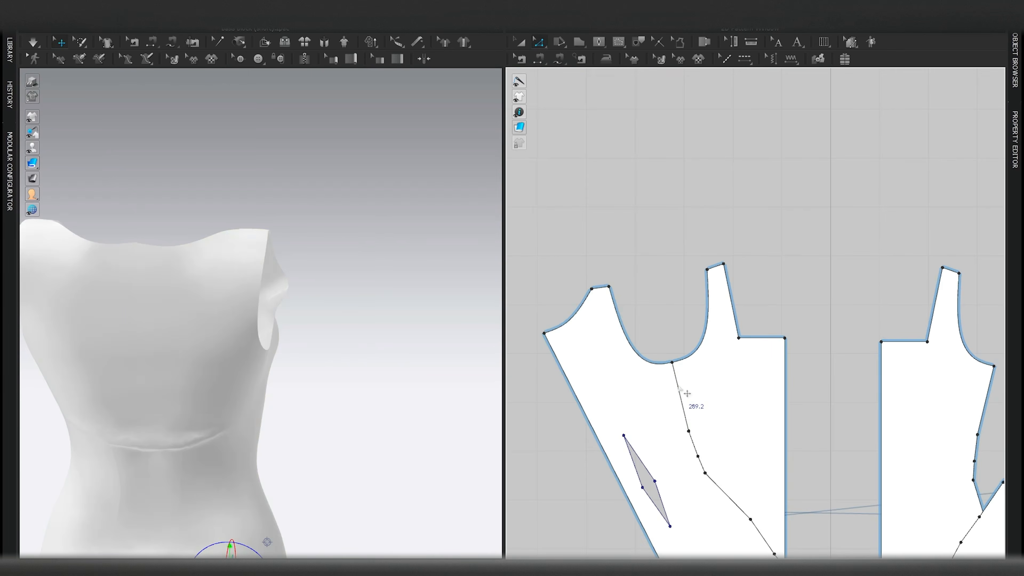
pyautogui.click(572, 387)
pyautogui.scroll(-5, 621, 338)
pyautogui.moveTo(674, 350); pyautogui.dragTo(757, 338)
# Step: Lower the centre-back neck point and remove the curve points so the back neckline edges run straight
pyautogui.scroll(5, 755, 316)
pyautogui.moveTo(794, 375); pyautogui.dragTo(809, 327, button='middle')
pyautogui.press('z')
pyautogui.moveTo(765, 294); pyautogui.dragTo(834, 372)
pyautogui.moveTo(794, 320); pyautogui.dragTo(794, 372)
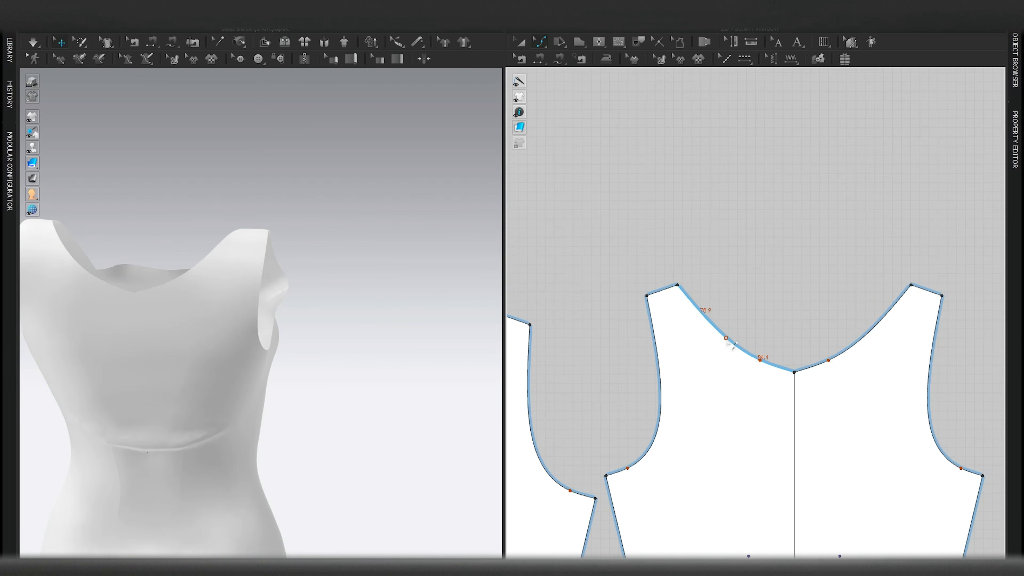
pyautogui.click(743, 380)
pyautogui.press('Delete')
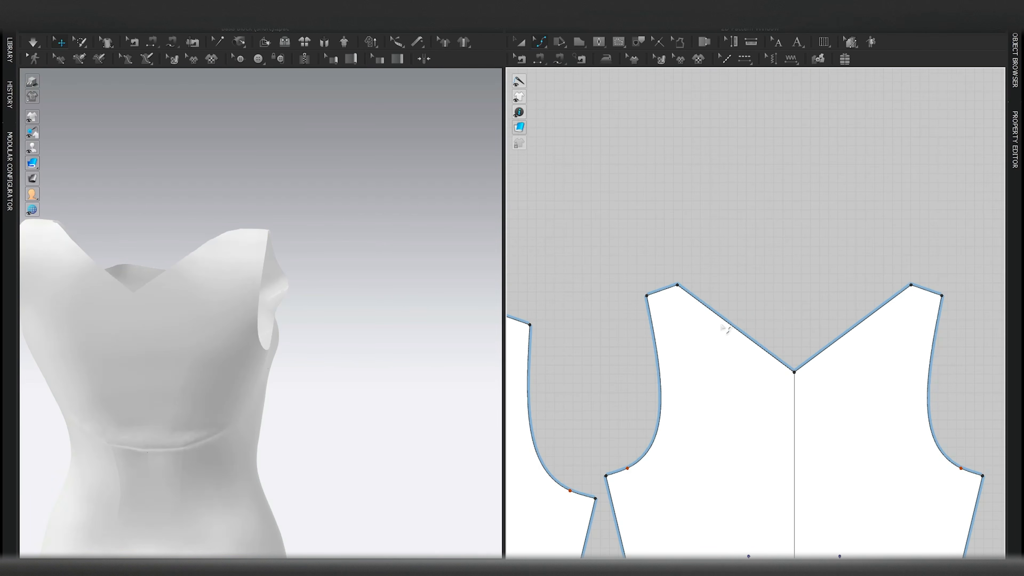
# Step: Pull a new point on the back neckline down into a square corner, show the avatar, and simulate the dress
pyautogui.moveTo(723, 319); pyautogui.dragTo(713, 373)
pyautogui.moveTo(214, 394); pyautogui.dragTo(300, 392, button='middle')
pyautogui.scroll(-1, 340, 366)
pyautogui.hotkey('shift', 'a')
pyautogui.moveTo(341, 366); pyautogui.dragTo(313, 370, button='right')
pyautogui.press('space')
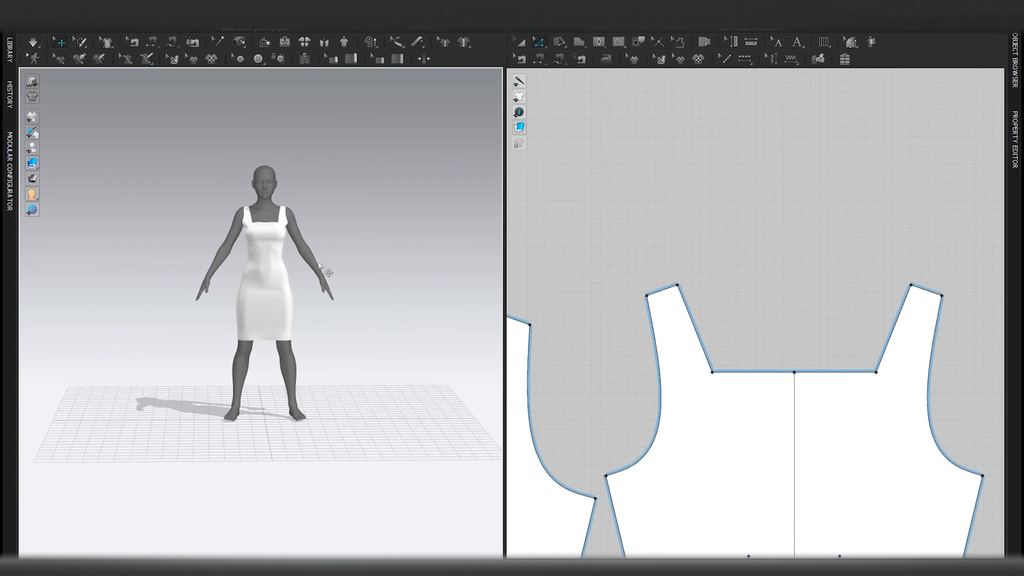
# Step: Hide the avatar and examine the back of the dress around the waist darts up close
pyautogui.hotkey('shift', 'a')
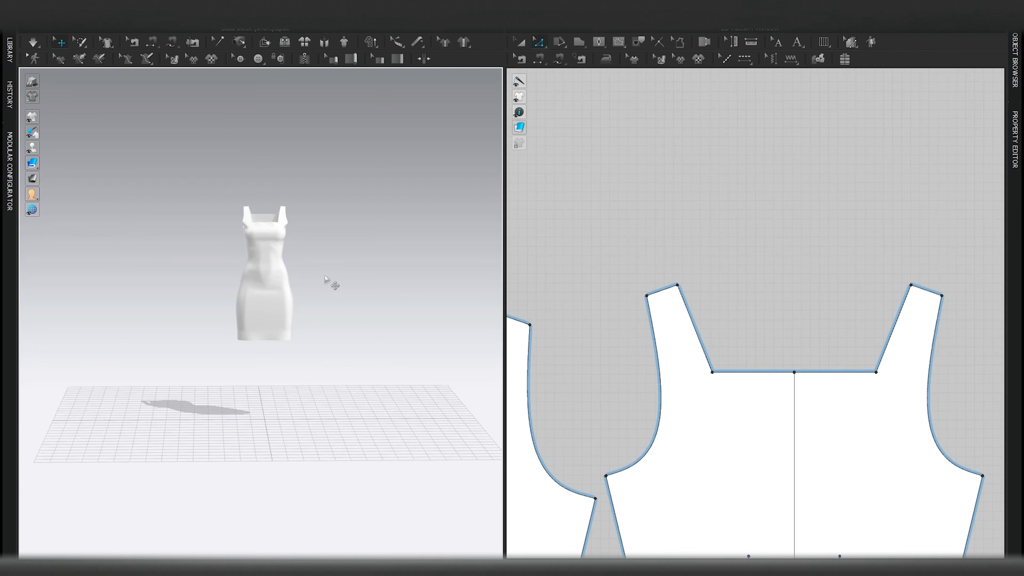
pyautogui.moveTo(325, 279); pyautogui.dragTo(185, 260, button='right')
pyautogui.scroll(5, 282, 347)
pyautogui.moveTo(248, 255); pyautogui.dragTo(217, 302, button='middle')
pyautogui.scroll(4, 267, 311)
pyautogui.click(238, 286)
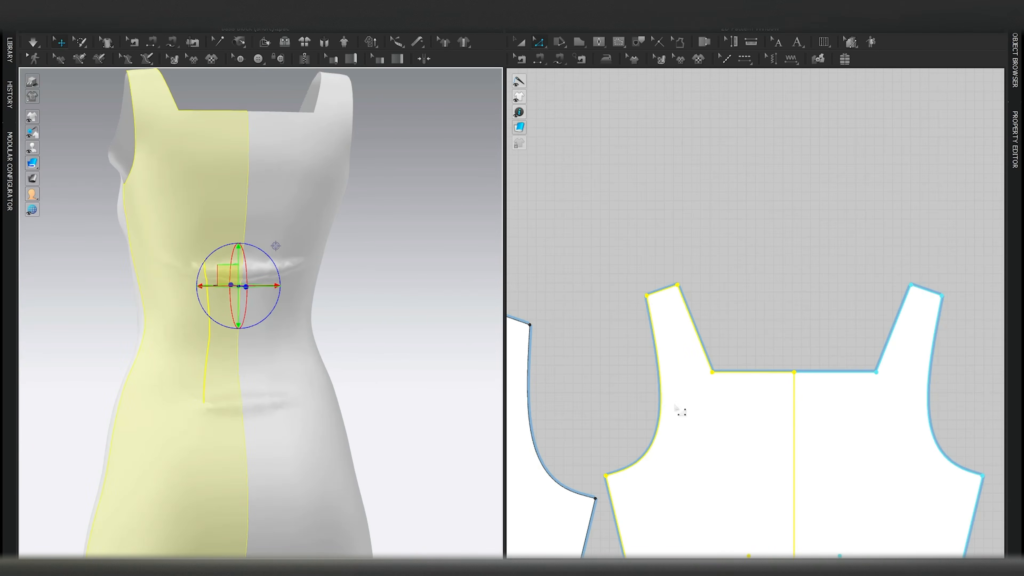
# Step: Shift the front pattern slightly away from the back, and move the back waist dart up a little
pyautogui.scroll(-8, 677, 409)
pyautogui.scroll(2, 665, 432)
pyautogui.moveTo(666, 431); pyautogui.dragTo(730, 361, button='middle')
pyautogui.scroll(7, 734, 365)
pyautogui.press('a')
pyautogui.moveTo(591, 343); pyautogui.dragTo(577, 343)
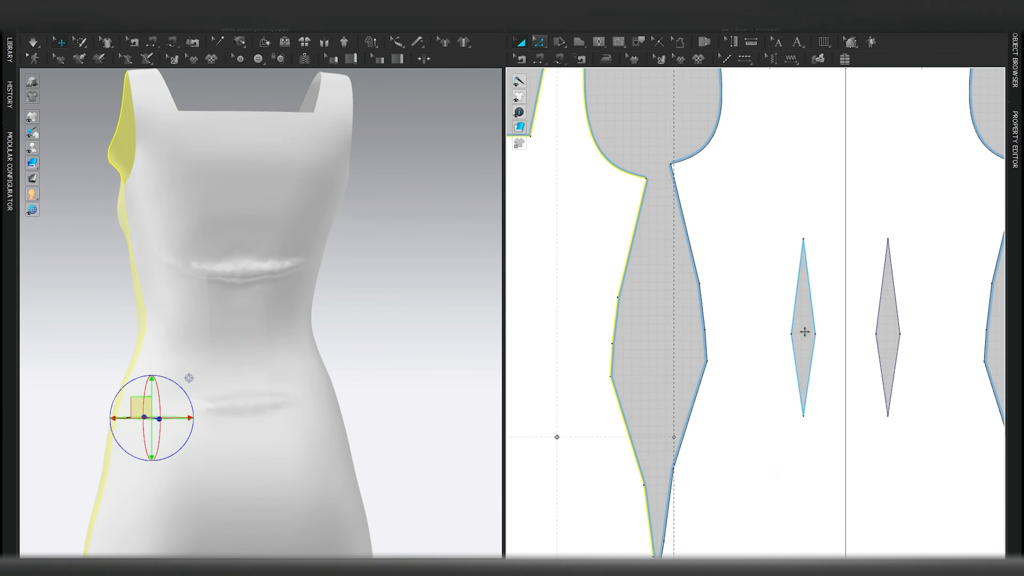
pyautogui.moveTo(805, 331); pyautogui.dragTo(737, 414, button='middle')
pyautogui.click(729, 376)
pyautogui.moveTo(731, 380); pyautogui.dragTo(733, 367)
# Step: Simulate the dress and tug the back fabric downward from the waist to the hip to smooth out the folds
pyautogui.press('space')
pyautogui.moveTo(248, 303); pyautogui.dragTo(202, 347)
pyautogui.moveTo(195, 346); pyautogui.dragTo(223, 402)
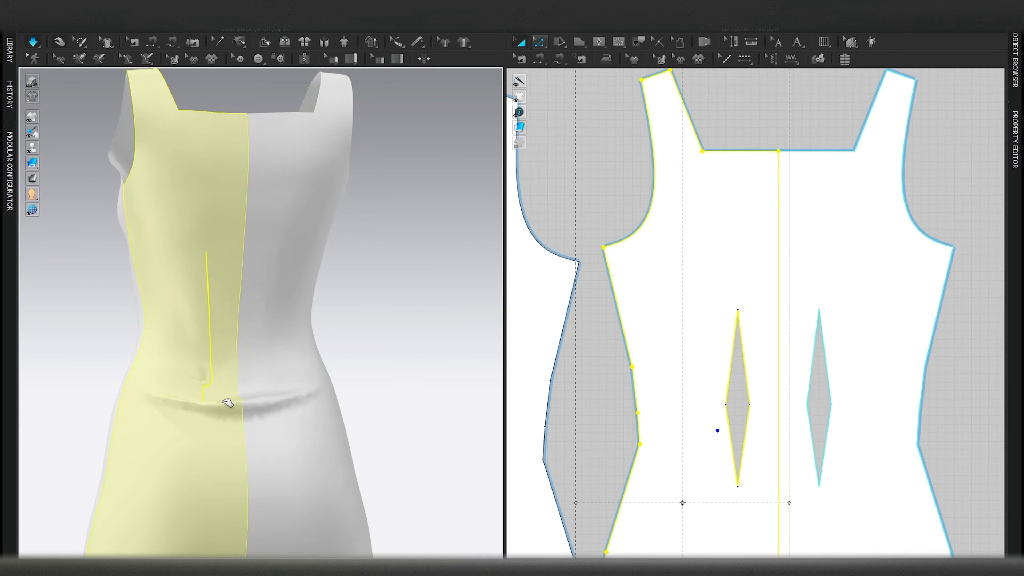
pyautogui.moveTo(276, 446); pyautogui.dragTo(288, 354, button='middle')
pyautogui.moveTo(276, 386); pyautogui.dragTo(324, 392)
pyautogui.moveTo(338, 353); pyautogui.dragTo(325, 428)
pyautogui.scroll(-1, 325, 428)
pyautogui.moveTo(325, 429); pyautogui.dragTo(331, 348, button='middle')
pyautogui.moveTo(316, 340); pyautogui.dragTo(289, 451)
pyautogui.scroll(-3, 289, 385)
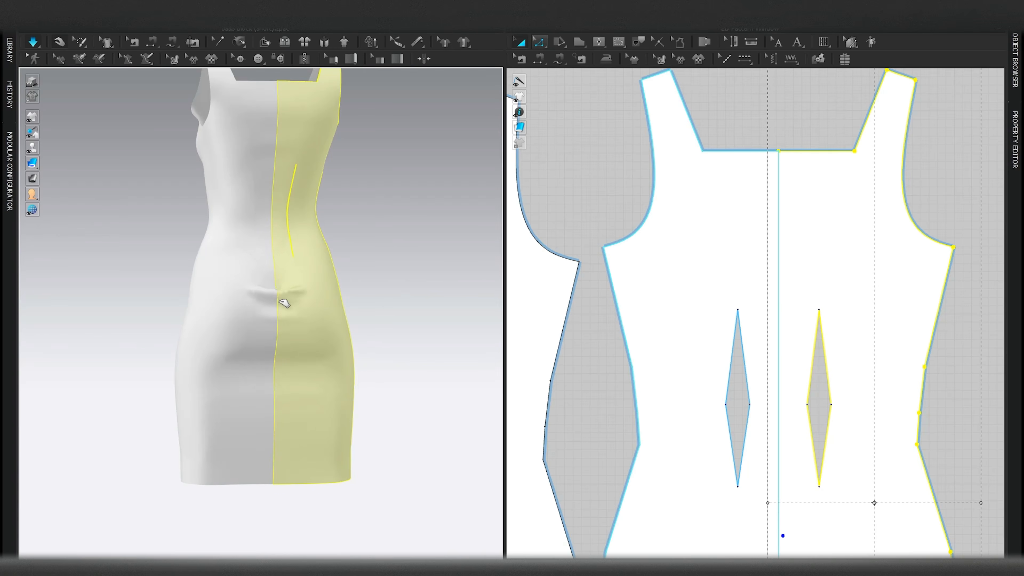
pyautogui.moveTo(276, 284); pyautogui.dragTo(286, 326)
pyautogui.moveTo(288, 326); pyautogui.dragTo(304, 407)
pyautogui.click(395, 283)
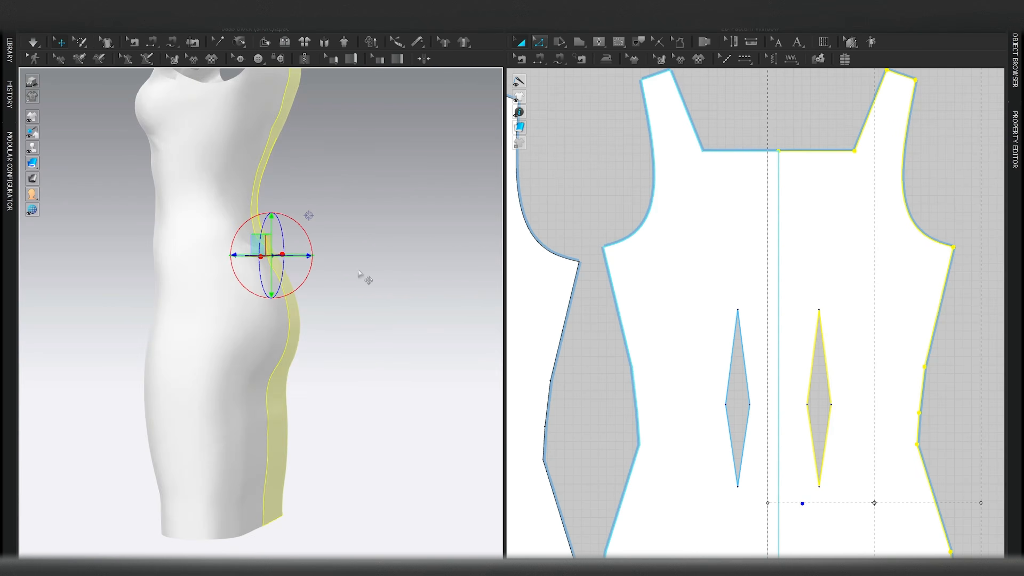
# Step: Check the side fit of the dress on the avatar, hide the avatar, and inspect the lower ends of the back darts
pyautogui.moveTo(360, 399); pyautogui.dragTo(359, 381, button='middle')
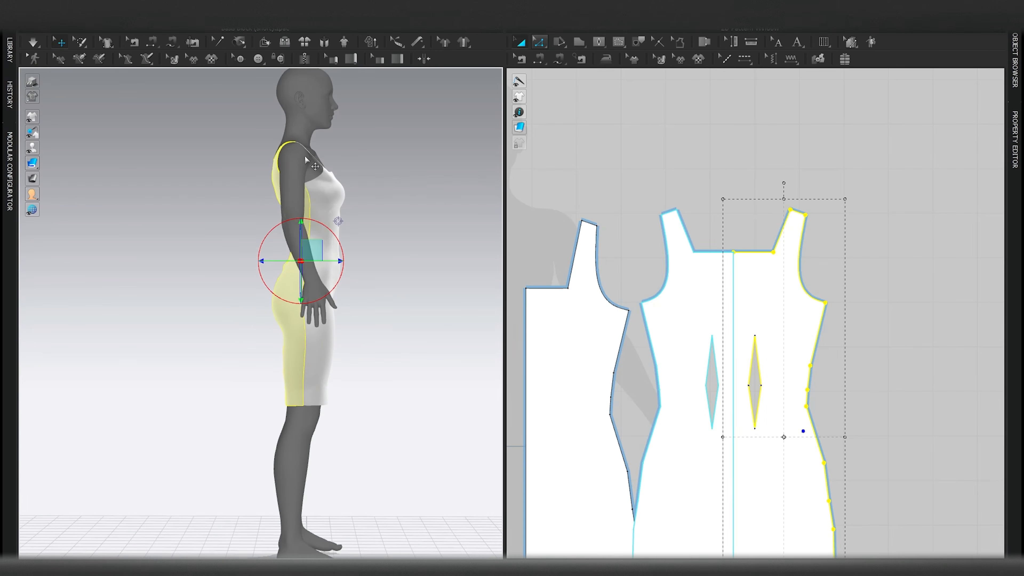
pyautogui.moveTo(353, 435); pyautogui.dragTo(377, 417, button='middle')
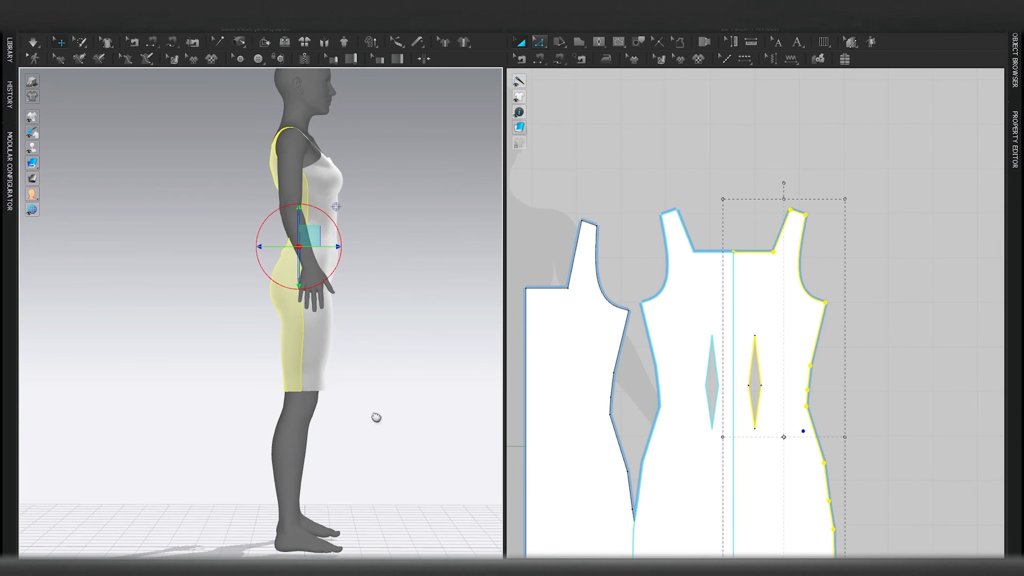
pyautogui.hotkey('shift', 'a')
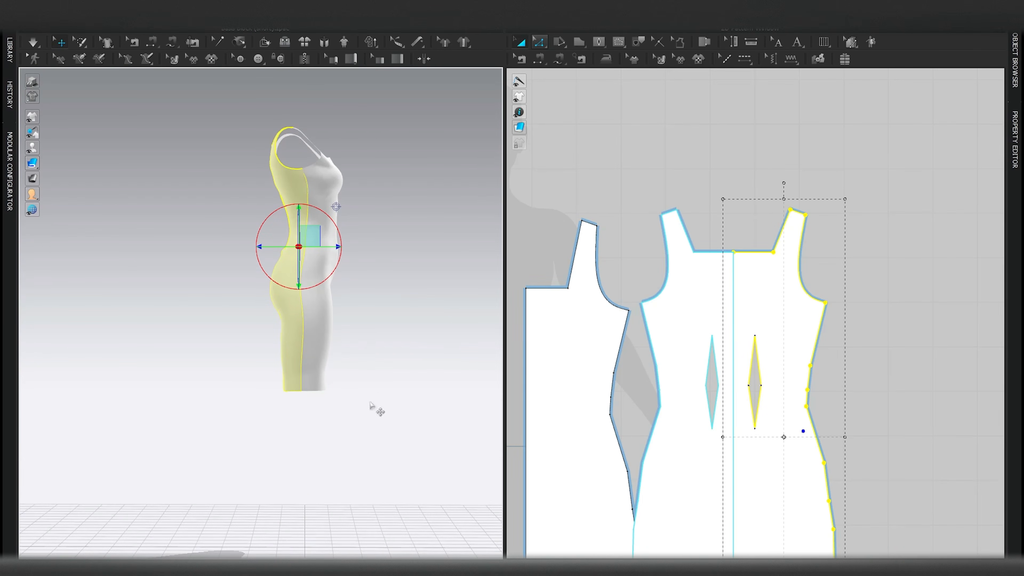
pyautogui.click(368, 377)
pyautogui.scroll(5, 290, 366)
pyautogui.moveTo(310, 323); pyautogui.dragTo(391, 316, button='right')
pyautogui.moveTo(392, 316); pyautogui.dragTo(319, 517, button='middle')
pyautogui.click(286, 372)
pyautogui.moveTo(263, 398); pyautogui.dragTo(294, 447, button='right')
# Step: Lengthen the back waist darts by pulling their lower tip points further down
pyautogui.scroll(4, 797, 391)
pyautogui.press('z')
pyautogui.scroll(3, 745, 423)
pyautogui.moveTo(743, 370); pyautogui.dragTo(742, 387)
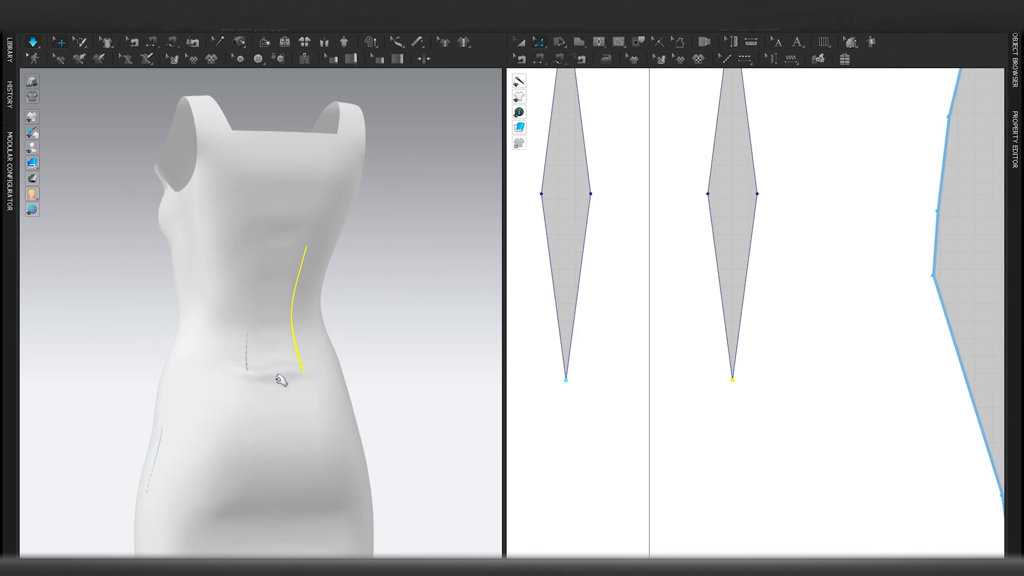
# Step: Pull the simulated fabric down below the lengthened darts over the seat, and check the result from the side
pyautogui.click(293, 405)
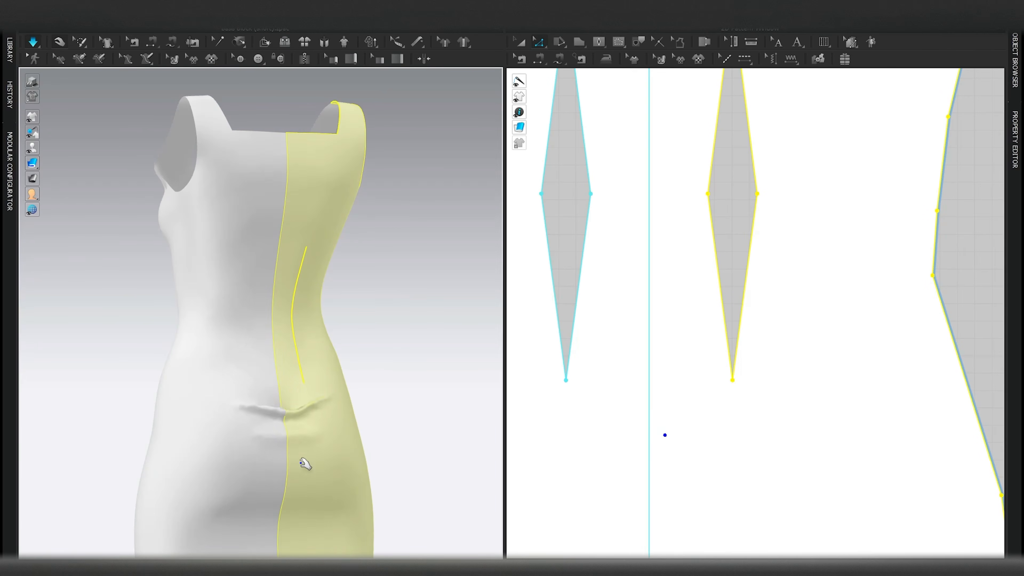
pyautogui.moveTo(305, 509); pyautogui.dragTo(304, 505)
pyautogui.moveTo(304, 506); pyautogui.dragTo(302, 369, button='middle')
pyautogui.moveTo(299, 403); pyautogui.dragTo(304, 487)
pyautogui.moveTo(315, 428); pyautogui.dragTo(291, 420, button='right')
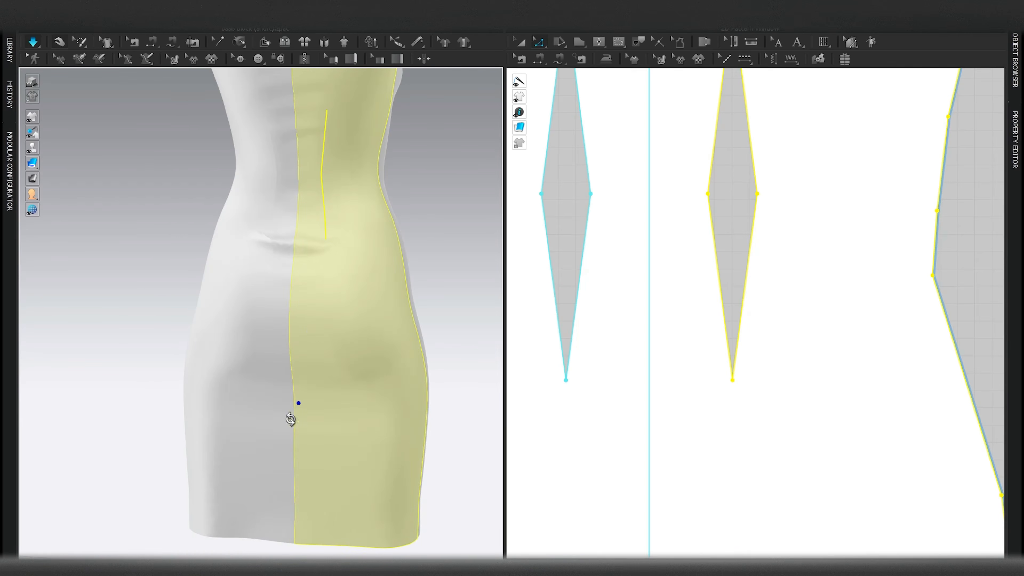
pyautogui.moveTo(319, 262); pyautogui.dragTo(288, 332, button='right')
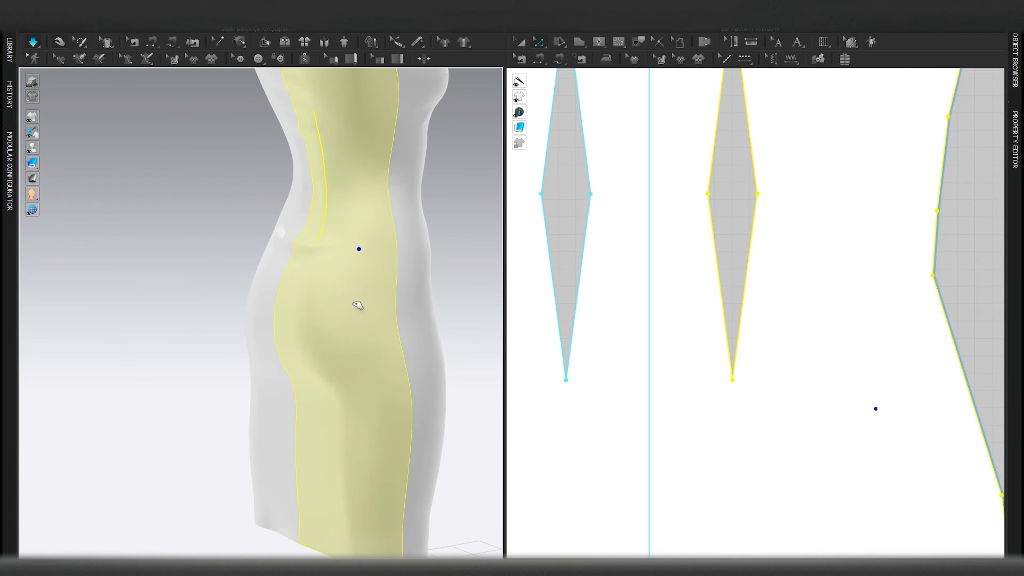
pyautogui.scroll(-5, 319, 347)
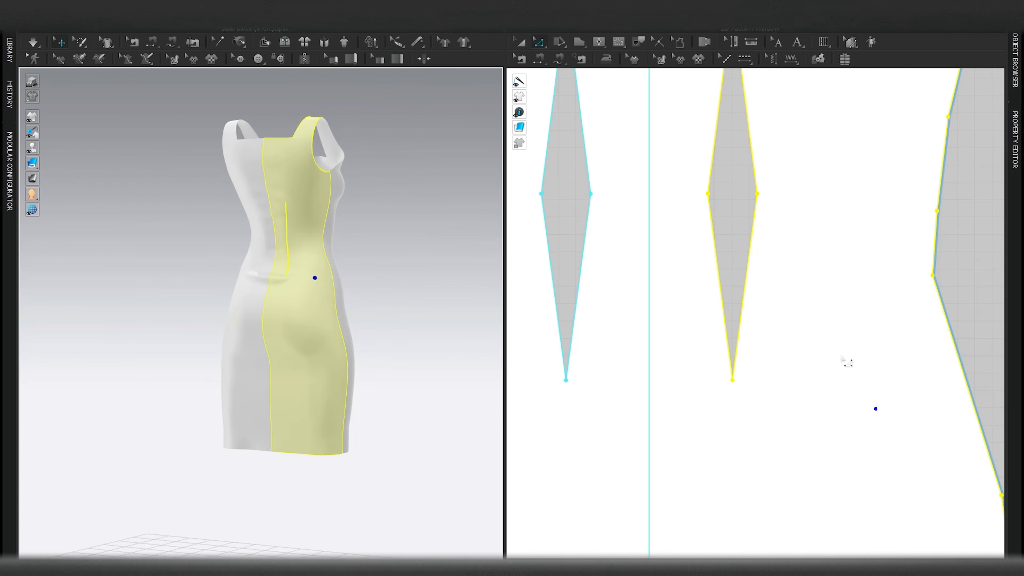
# Step: Add a point on the back side seam just below the waist and a matching one on the front side seam
pyautogui.scroll(-5, 842, 358)
pyautogui.press('a')
pyautogui.moveTo(877, 390); pyautogui.dragTo(600, 403, button='middle')
pyautogui.scroll(1, 600, 403)
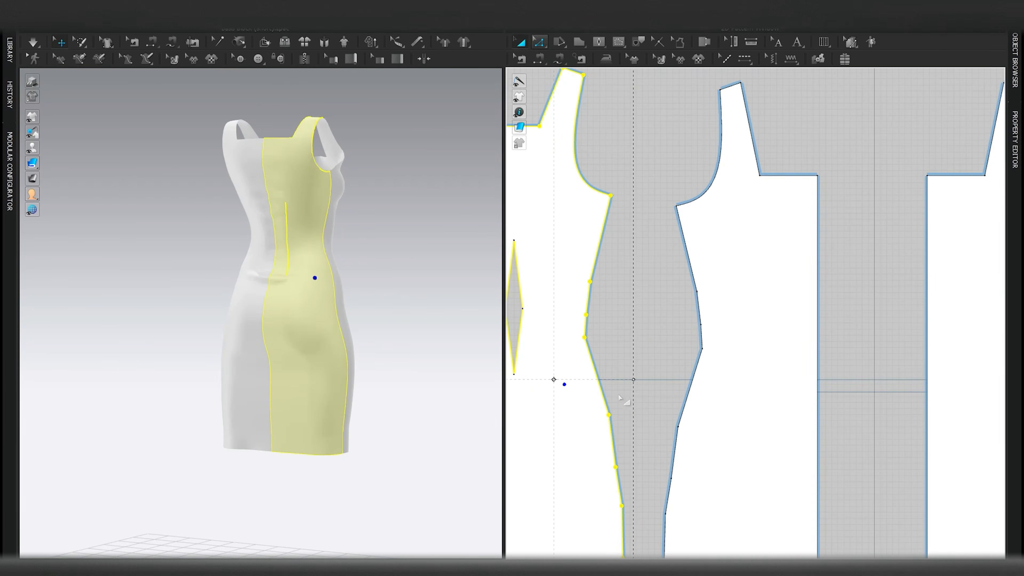
pyautogui.click(598, 380)
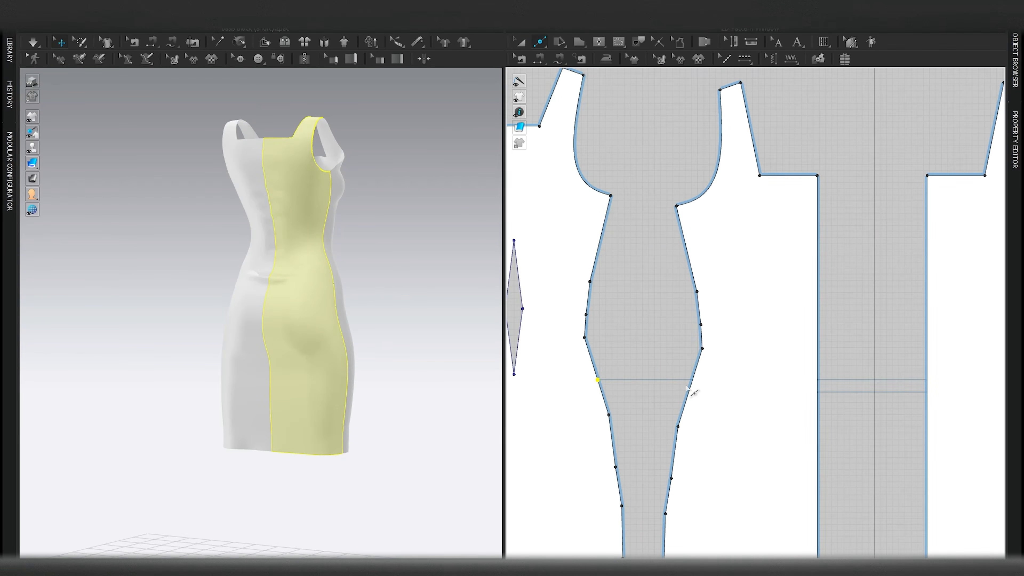
pyautogui.click(692, 383)
# Step: Spread the two new side-seam points slightly apart, and bring the pair of points below them slightly closer together
pyautogui.press('z')
pyautogui.moveTo(722, 407); pyautogui.dragTo(559, 364)
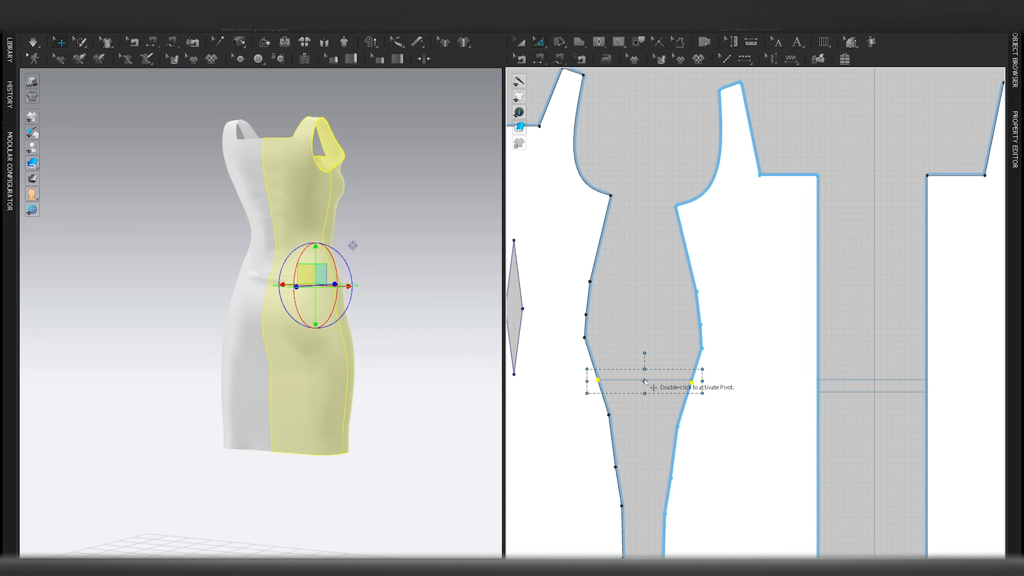
pyautogui.moveTo(704, 384); pyautogui.dragTo(706, 383)
pyautogui.moveTo(709, 449); pyautogui.dragTo(588, 403)
pyautogui.moveTo(687, 421); pyautogui.dragTo(685, 421)
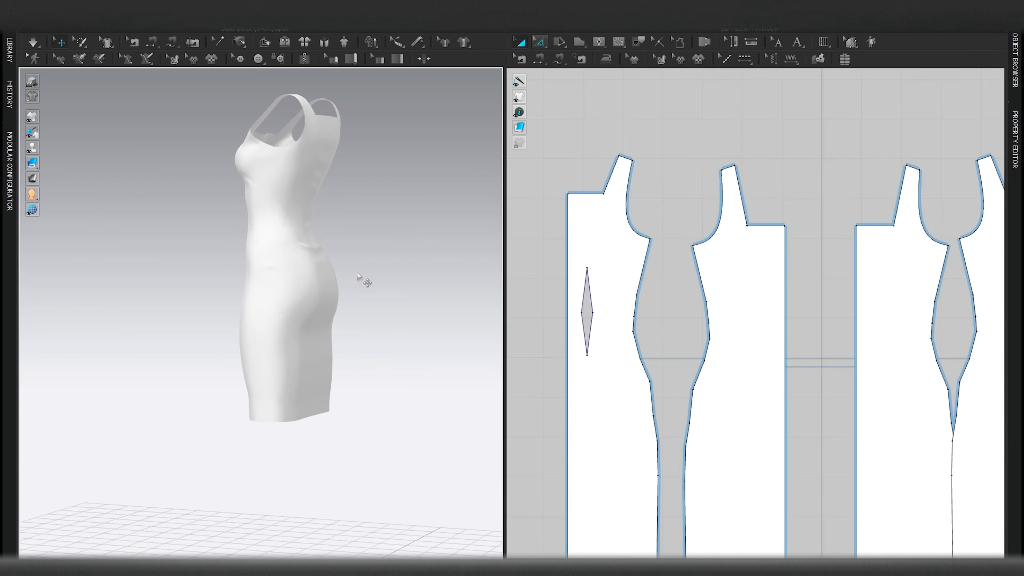
# Step: Move the back panel slightly down and away from the front panel to separate their side seams
pyautogui.click(754, 293)
pyautogui.scroll(-4, 754, 296)
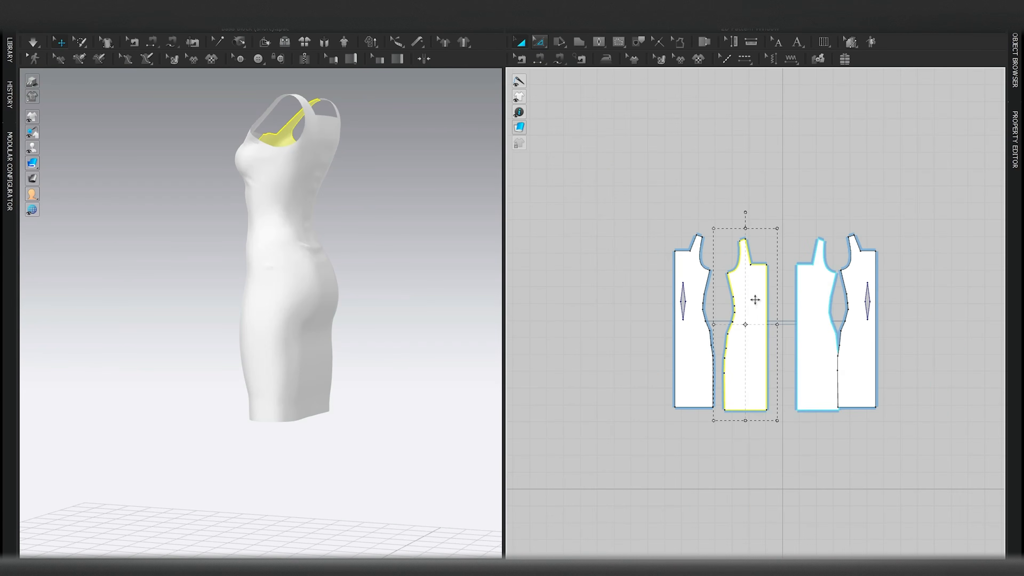
pyautogui.scroll(4, 745, 316)
pyautogui.moveTo(710, 357); pyautogui.dragTo(751, 331, button='middle')
pyautogui.moveTo(698, 326); pyautogui.dragTo(688, 356)
# Step: Convert the waist and hip points on the front and back side seams to curve points
pyautogui.press('z')
pyautogui.moveTo(757, 245); pyautogui.dragTo(704, 328)
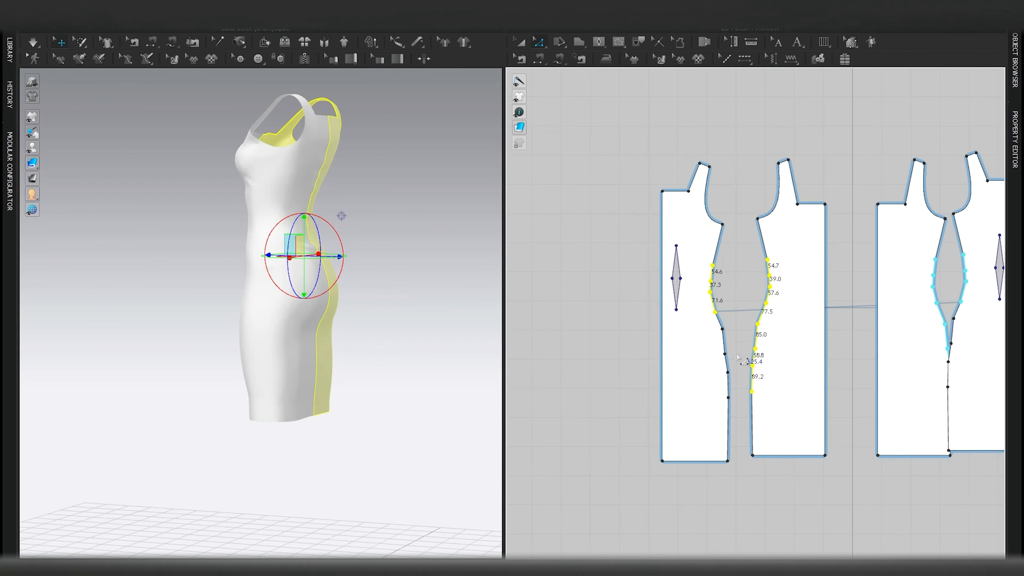
pyautogui.scroll(4, 724, 332)
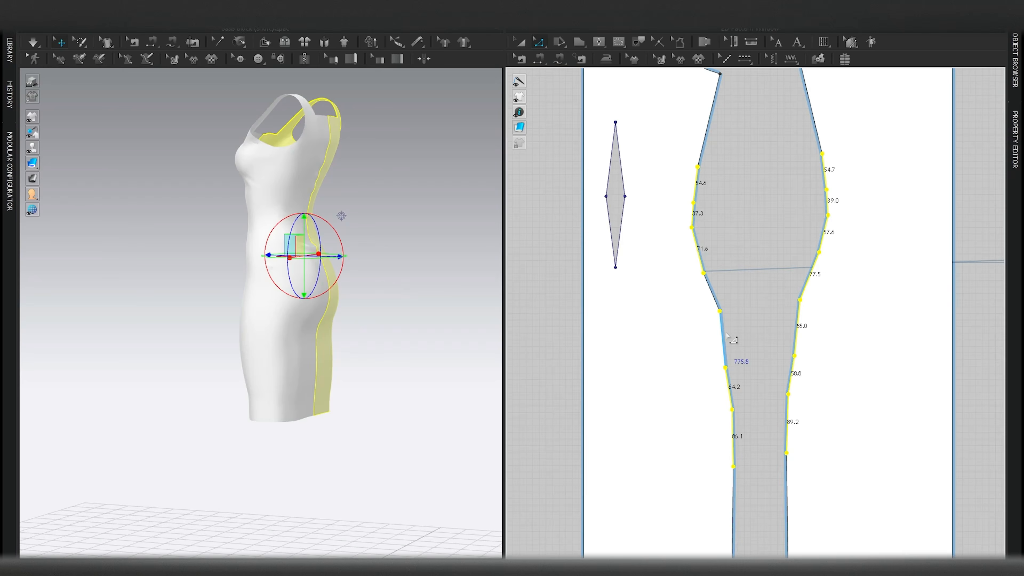
pyautogui.rightClick(722, 314)
pyautogui.click(767, 383)
# Step: Delete the matching pair of curve points just below the hip on the front and back side seams
pyautogui.scroll(-6, 767, 384)
pyautogui.press('a')
pyautogui.scroll(4, 765, 368)
pyautogui.moveTo(753, 386); pyautogui.dragTo(753, 333, button='middle')
pyautogui.press('v')
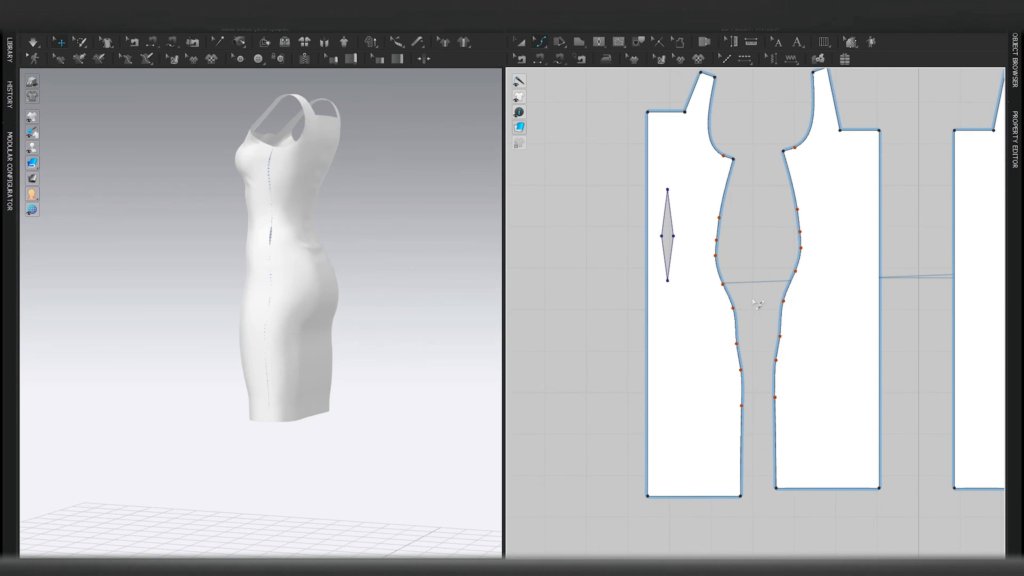
pyautogui.scroll(3, 744, 331)
pyautogui.moveTo(703, 376); pyautogui.dragTo(703, 376)
pyautogui.keyDown('shift'); pyautogui.click(808, 344); pyautogui.keyUp('shift')
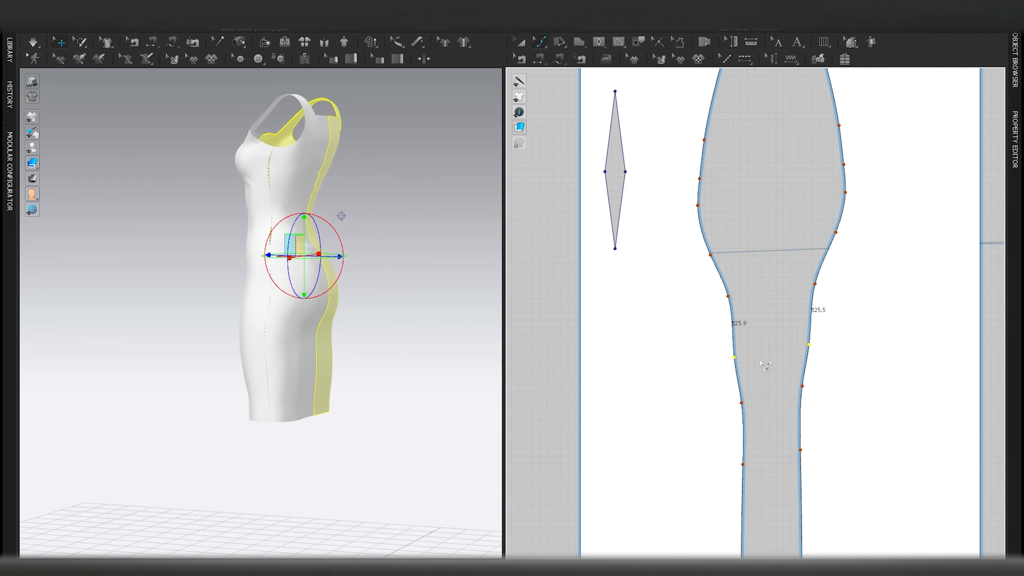
pyautogui.press('Delete')
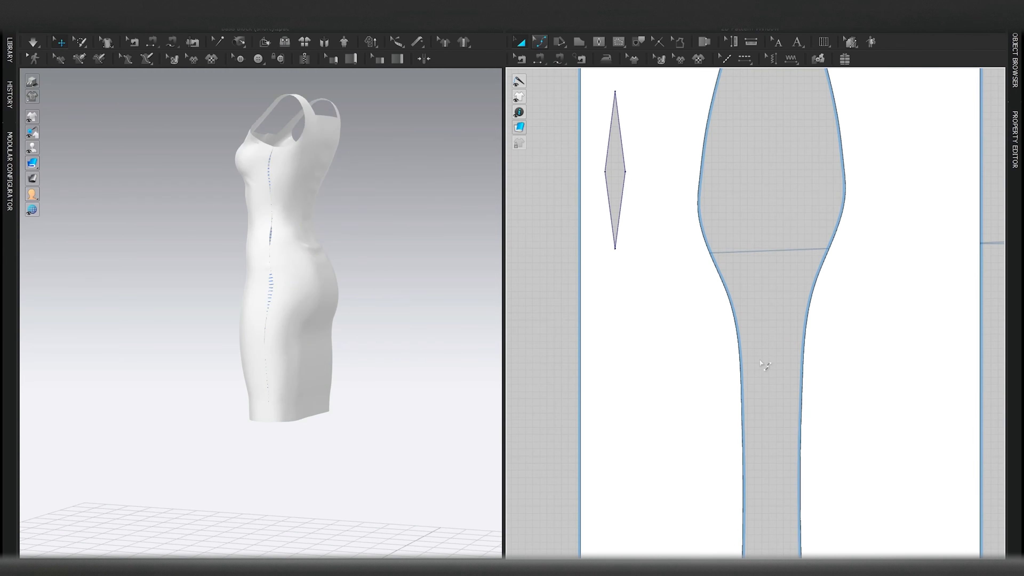
# Step: Delete the lowest pair of waist curve points on the front and back side seams
pyautogui.scroll(-5, 760, 362)
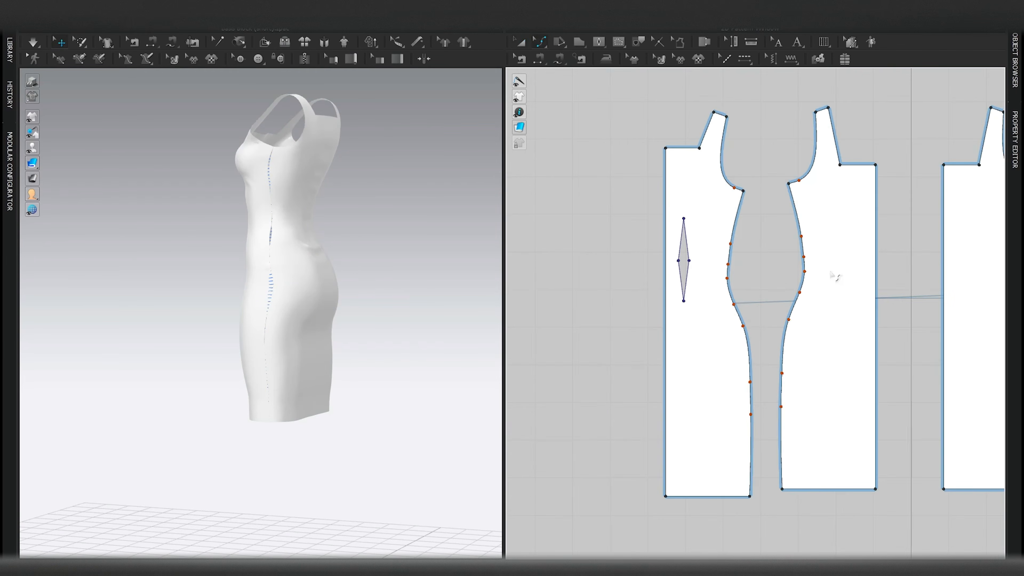
pyautogui.scroll(5, 834, 276)
pyautogui.moveTo(828, 259); pyautogui.dragTo(641, 293)
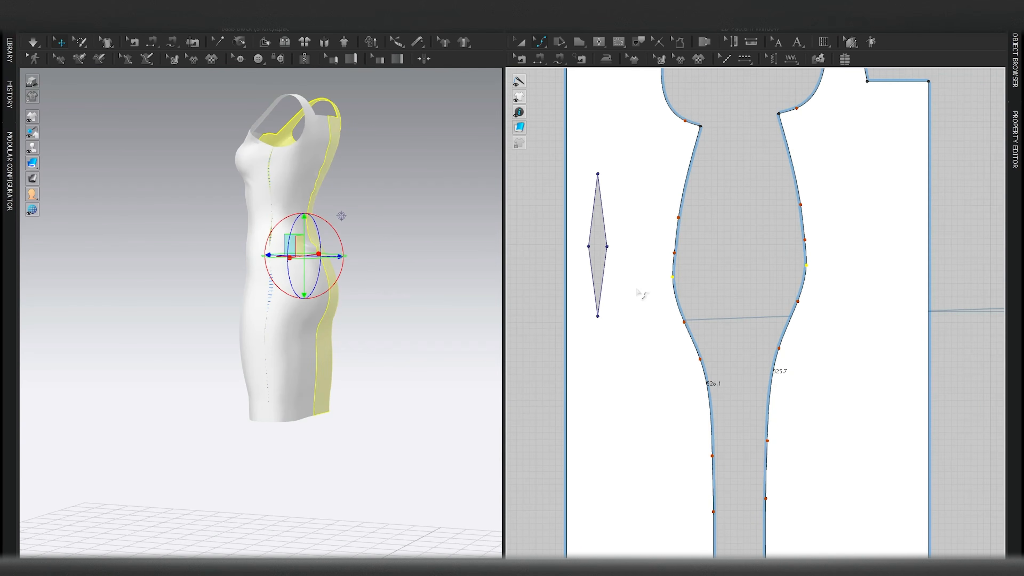
pyautogui.press('Delete')
pyautogui.scroll(-3, 792, 283)
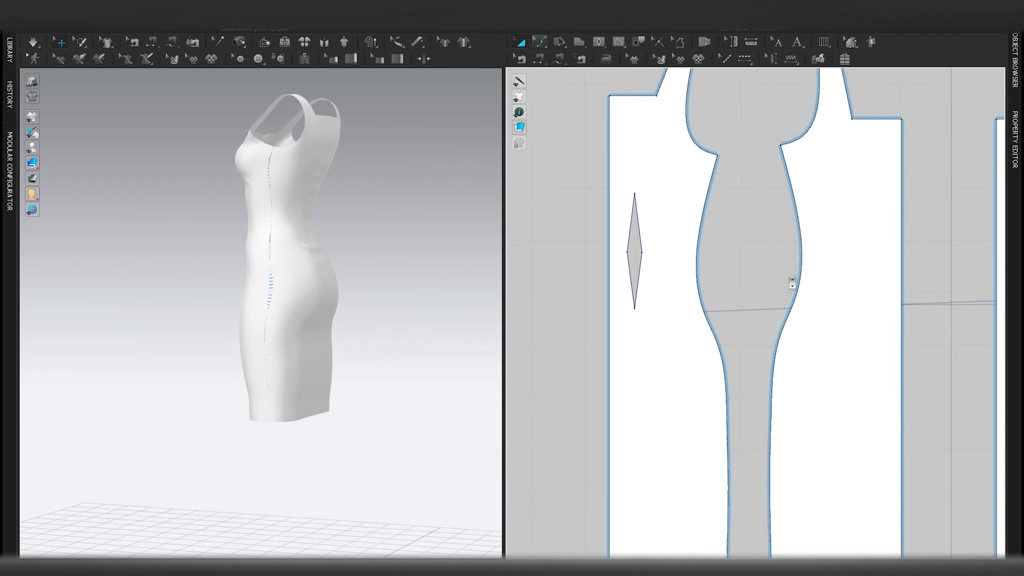
# Step: Move the back panel up so it sits alongside the front panel
pyautogui.click(714, 339)
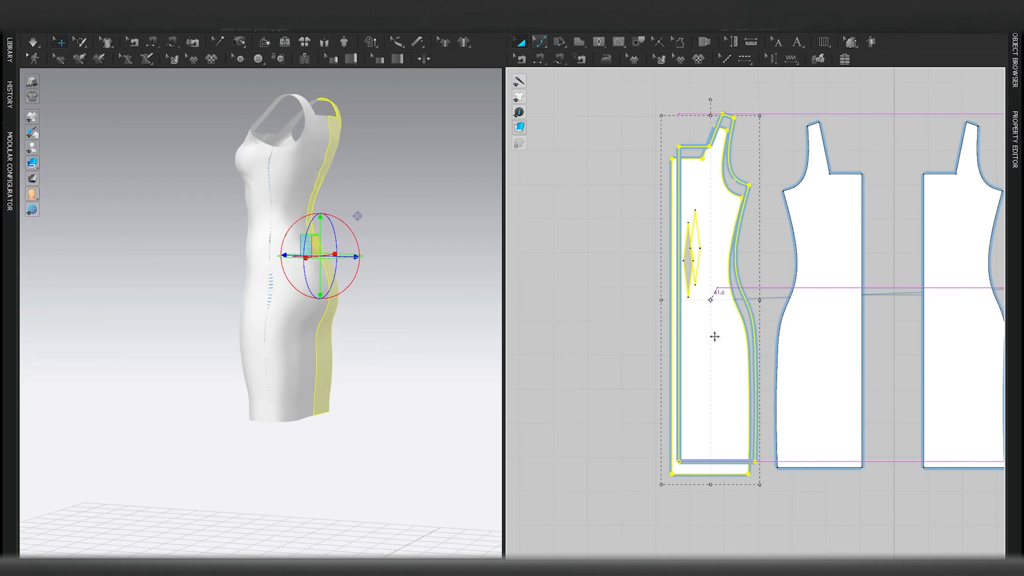
pyautogui.click(613, 359)
pyautogui.scroll(-3, 613, 359)
# Step: Simulate the dress and tug the fabric along the side seam at the hip to settle the reshaped seam
pyautogui.moveTo(355, 327); pyautogui.dragTo(82, 326, button='right')
pyautogui.scroll(3, 309, 334)
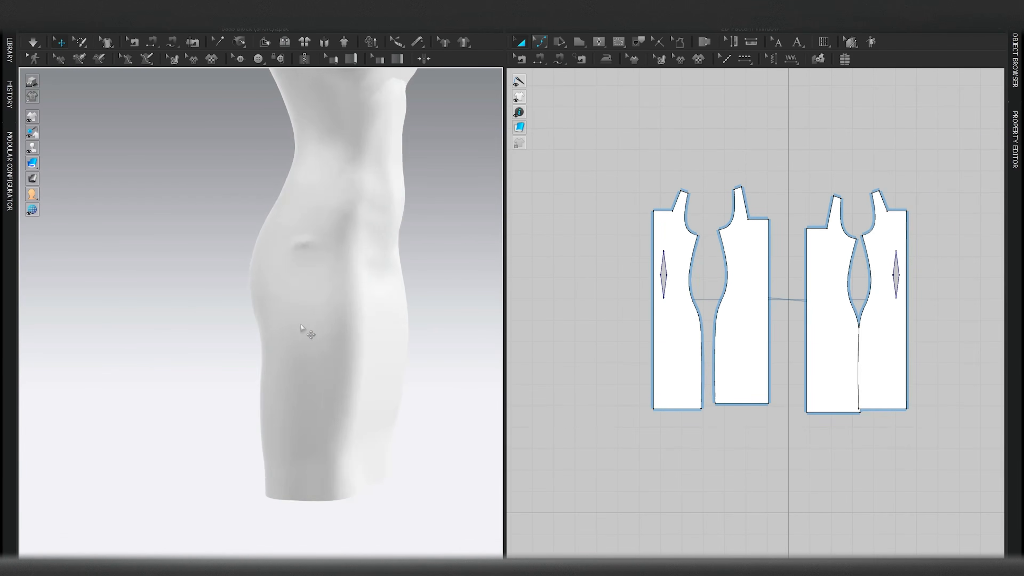
pyautogui.moveTo(309, 334); pyautogui.dragTo(294, 329, button='right')
pyautogui.scroll(2, 305, 252)
pyautogui.moveTo(307, 256); pyautogui.dragTo(343, 422)
pyautogui.scroll(-3, 294, 298)
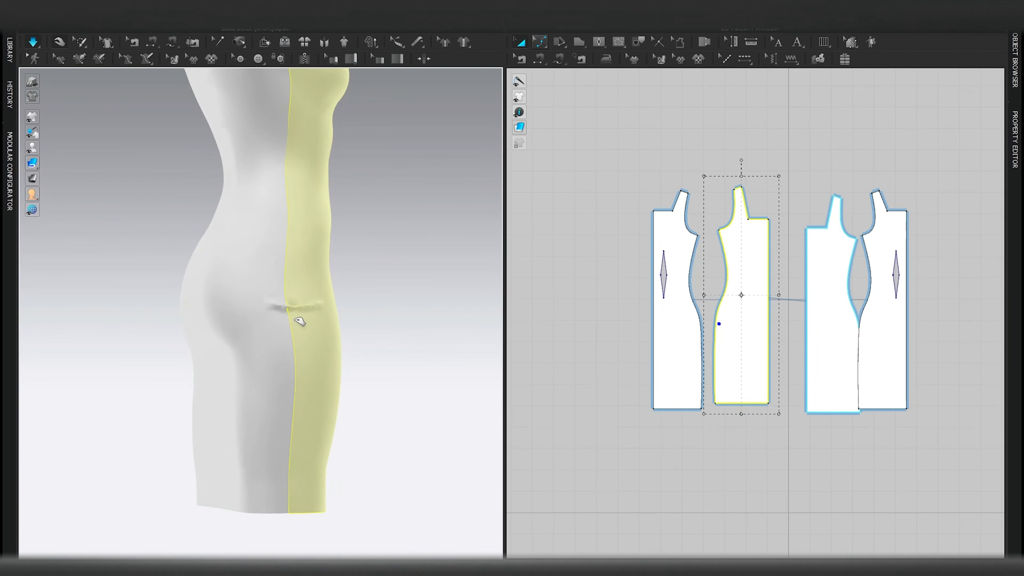
pyautogui.scroll(2, 323, 278)
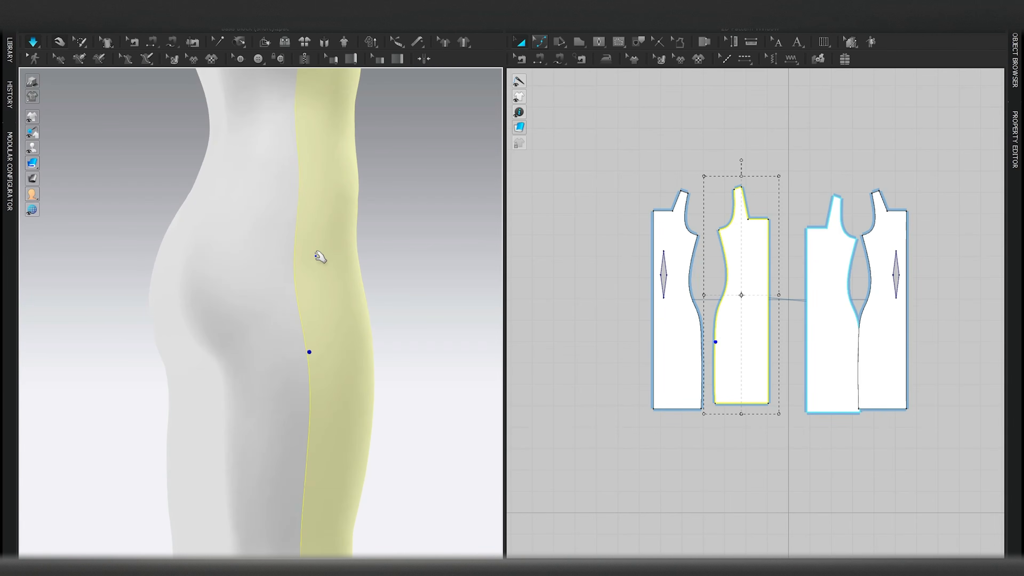
pyautogui.click(383, 270)
pyautogui.moveTo(384, 270); pyautogui.dragTo(366, 305, button='right')
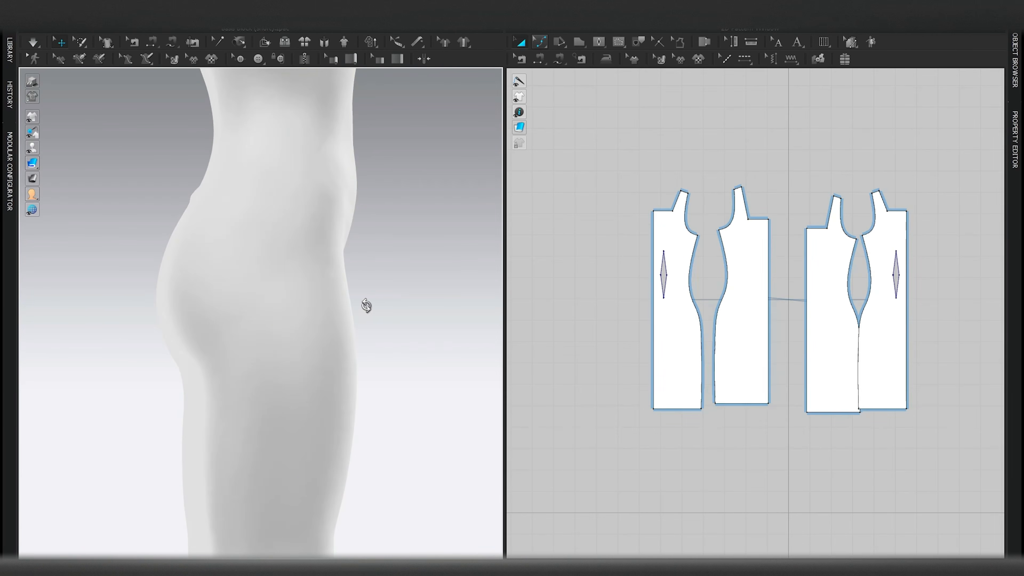
pyautogui.moveTo(248, 304); pyautogui.dragTo(346, 239, button='right')
pyautogui.moveTo(283, 297); pyautogui.dragTo(297, 364)
pyautogui.click(400, 229)
# Step: View the dress from the front, and move the overlapping front panel clear of the back and level with its mirrored half
pyautogui.moveTo(291, 260); pyautogui.dragTo(241, 262, button='right')
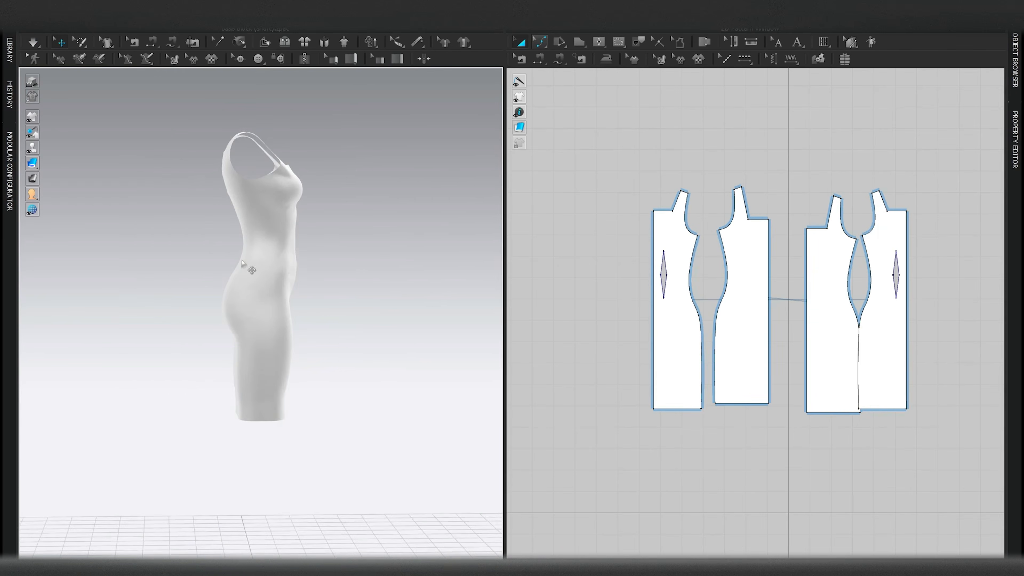
pyautogui.press('2')
pyautogui.moveTo(360, 279); pyautogui.dragTo(368, 276, button='right')
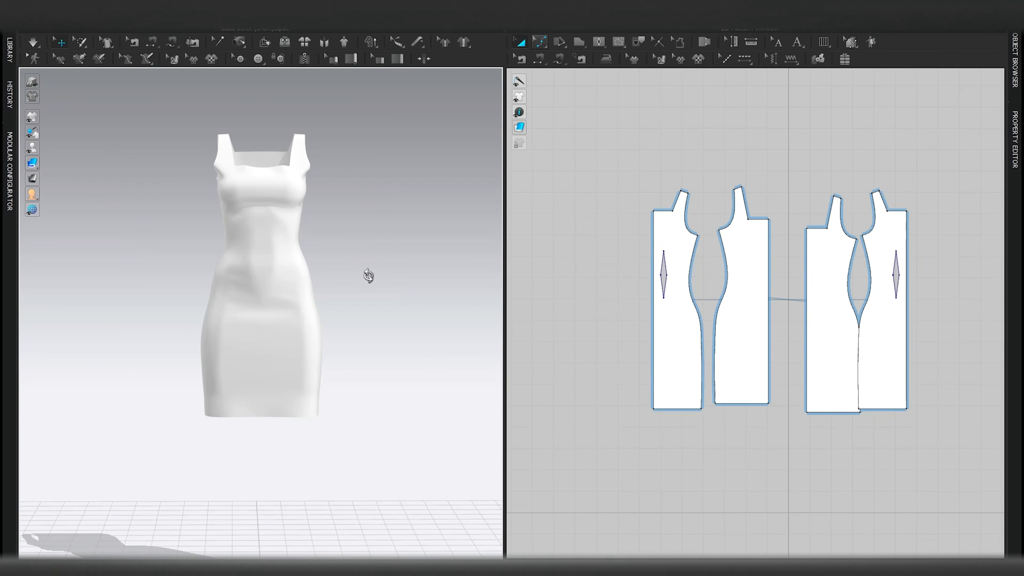
pyautogui.moveTo(824, 328); pyautogui.dragTo(810, 319)
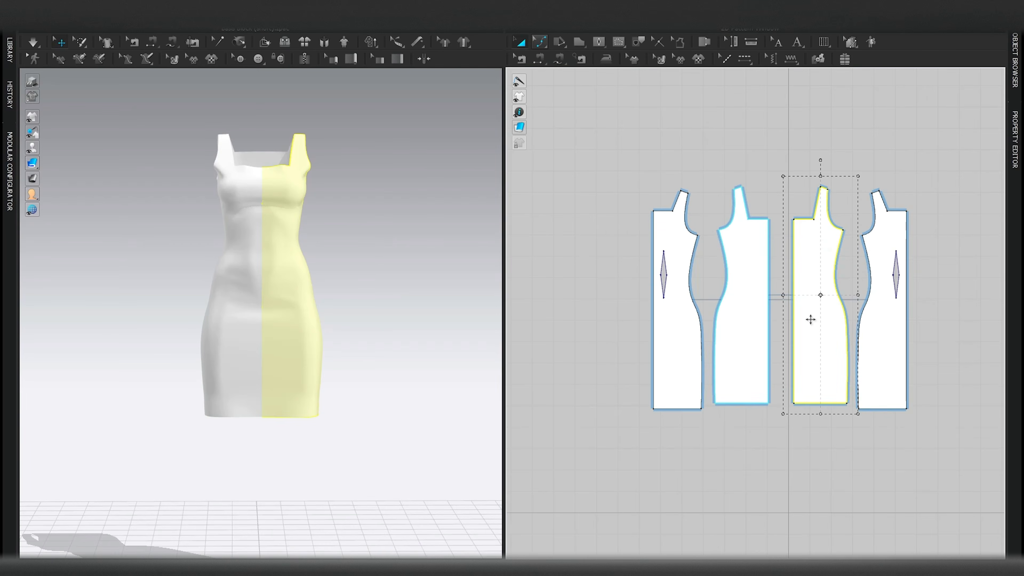
# Step: Draw a rectangular sleeve pattern above the front and back panels
pyautogui.moveTo(286, 194); pyautogui.dragTo(289, 283, button='middle')
pyautogui.scroll(-5, 717, 238)
pyautogui.click(803, 169)
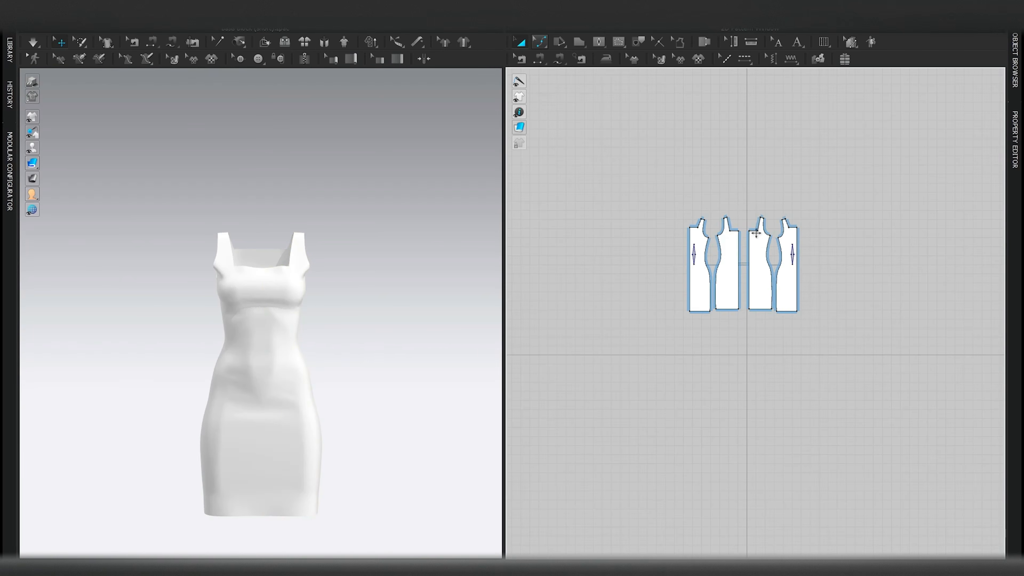
pyautogui.scroll(5, 803, 169)
pyautogui.press('s')
pyautogui.moveTo(712, 209); pyautogui.dragTo(744, 262)
pyautogui.press('a')
pyautogui.scroll(4, 763, 237)
pyautogui.click(684, 196)
# Step: Add a point midway along the sleeve rectangle's upper edge, raise it into a peak, and convert it to a smooth curve point
pyautogui.press('x')
pyautogui.click(727, 232)
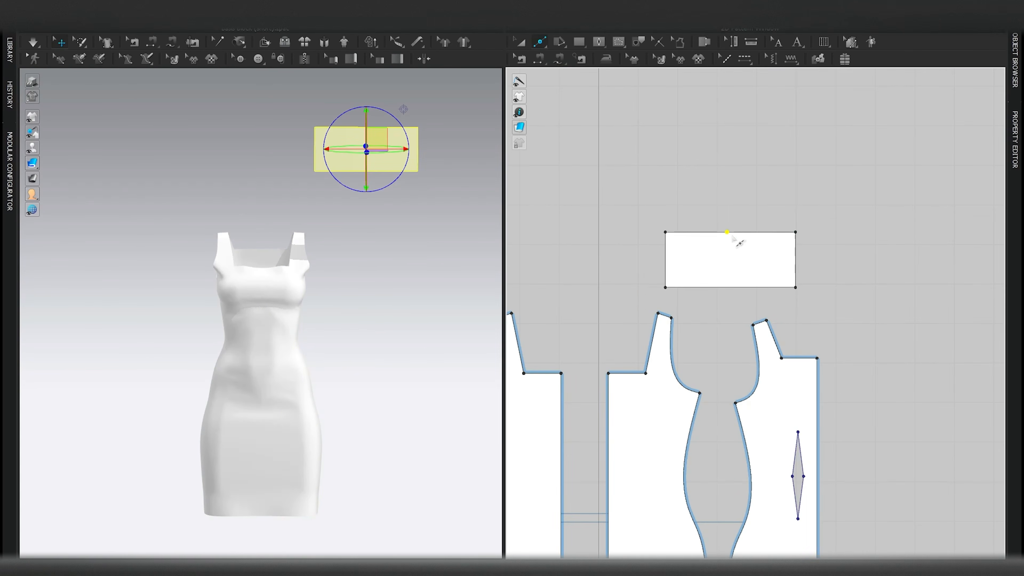
pyautogui.moveTo(727, 233); pyautogui.dragTo(722, 181)
pyautogui.rightClick(722, 181)
pyautogui.click(721, 190)
pyautogui.scroll(3, 726, 191)
pyautogui.hotkey('ctrl', 'z')
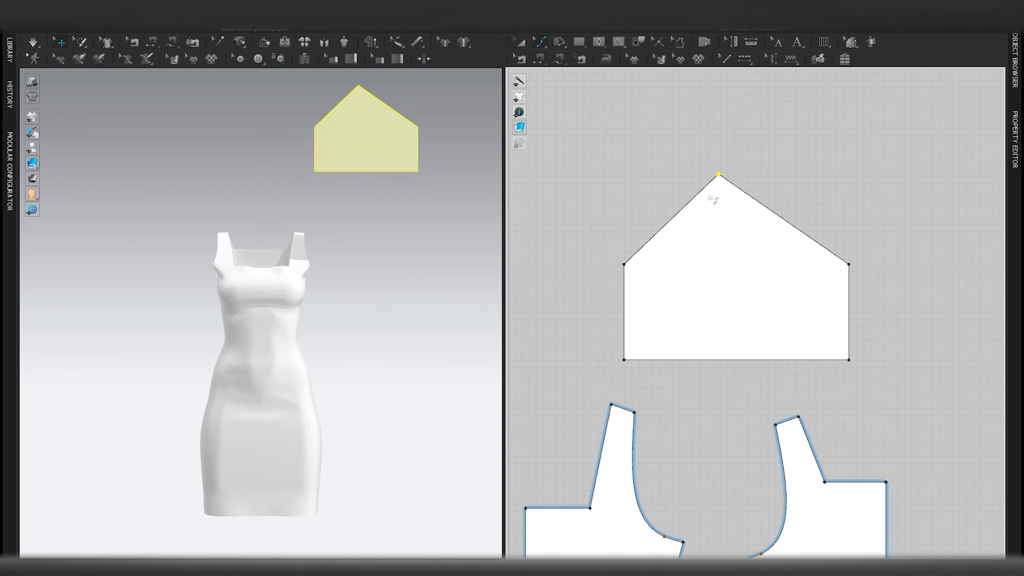
pyautogui.rightClick(723, 179)
pyautogui.click(749, 247)
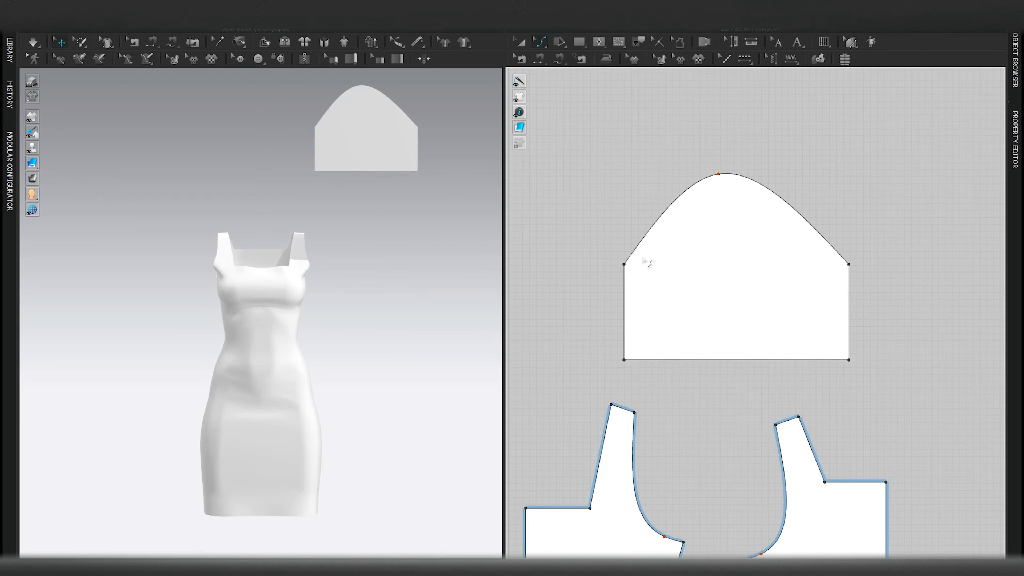
# Step: Shape the sleeve cap by hollowing the curve near both underarm corners and rounding it out towards the crown
pyautogui.moveTo(637, 244); pyautogui.dragTo(645, 255)
pyautogui.moveTo(680, 221); pyautogui.dragTo(653, 206)
pyautogui.moveTo(824, 235); pyautogui.dragTo(829, 258)
pyautogui.moveTo(772, 207); pyautogui.dragTo(782, 188)
pyautogui.scroll(2, 695, 204)
pyautogui.moveTo(641, 206); pyautogui.dragTo(652, 214)
pyautogui.moveTo(810, 185); pyautogui.dragTo(805, 191)
# Step: Sew the whole sleeve cap to the front and back armholes with many-to-many free sewing, starting from the front underarm
pyautogui.press('a')
pyautogui.scroll(-3, 716, 163)
pyautogui.press('m')
pyautogui.click(642, 242)
pyautogui.click(834, 242)
pyautogui.scroll(-2, 715, 377)
pyautogui.click(693, 354)
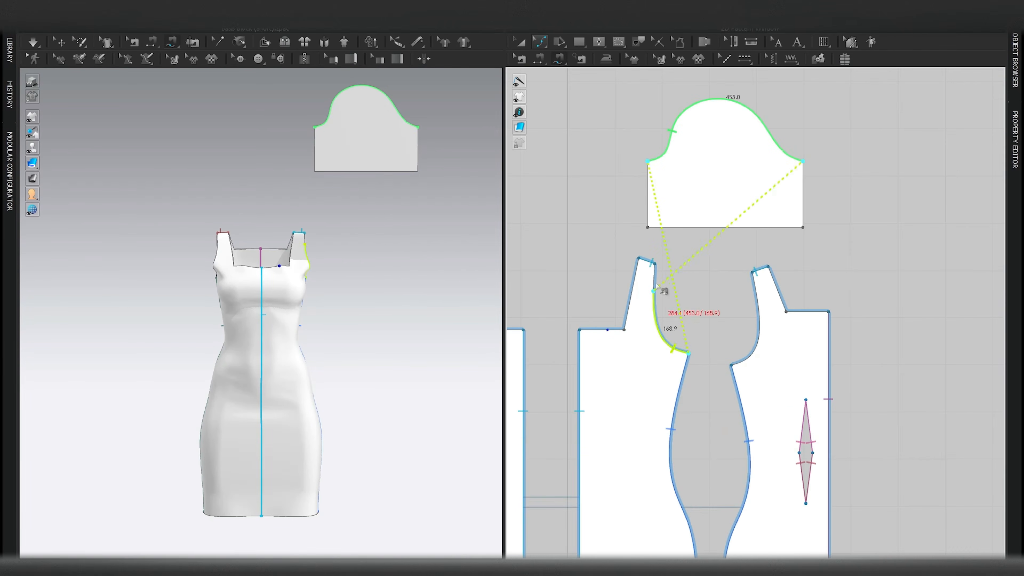
pyautogui.click(747, 273)
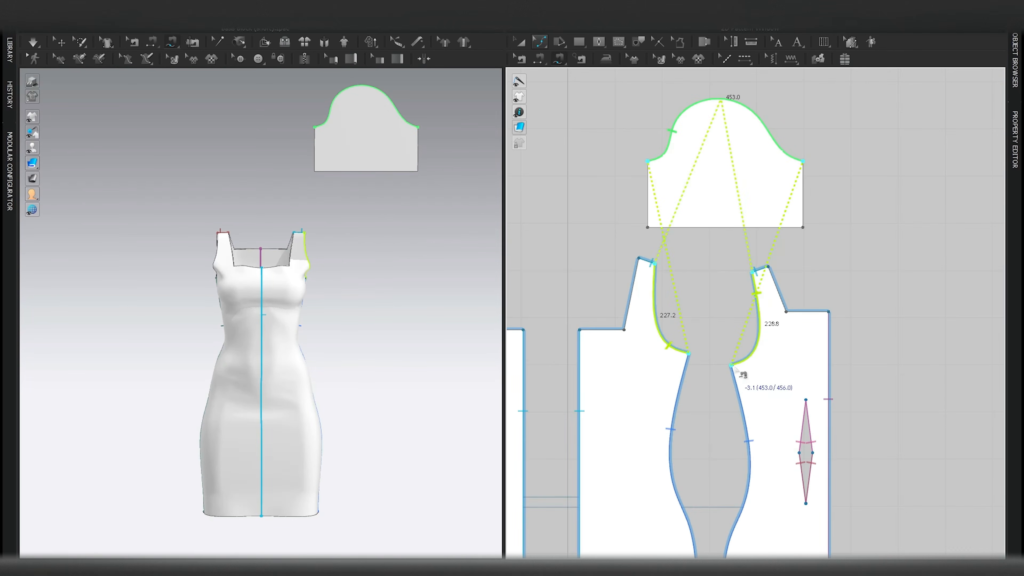
pyautogui.press('Return')
# Step: Show the avatar and move the back panel's armhole-side shoulder point slightly outward to widen the strap
pyautogui.press('q')
pyautogui.moveTo(393, 280)
pyautogui.mouseDown(button='right')
pyautogui.moveTo(359, 297)
pyautogui.moveTo(393, 281)
pyautogui.mouseUp(button='right')
pyautogui.scroll(3, 360, 297)
pyautogui.hotkey('shift', 'a')
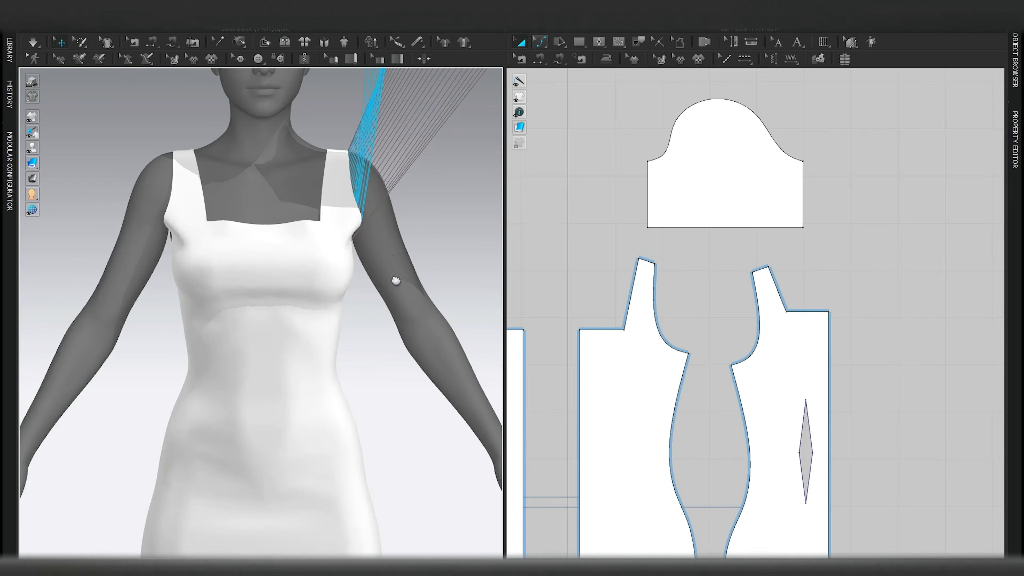
pyautogui.scroll(3, 404, 354)
pyautogui.moveTo(389, 244); pyautogui.dragTo(351, 339, button='right')
pyautogui.press('z')
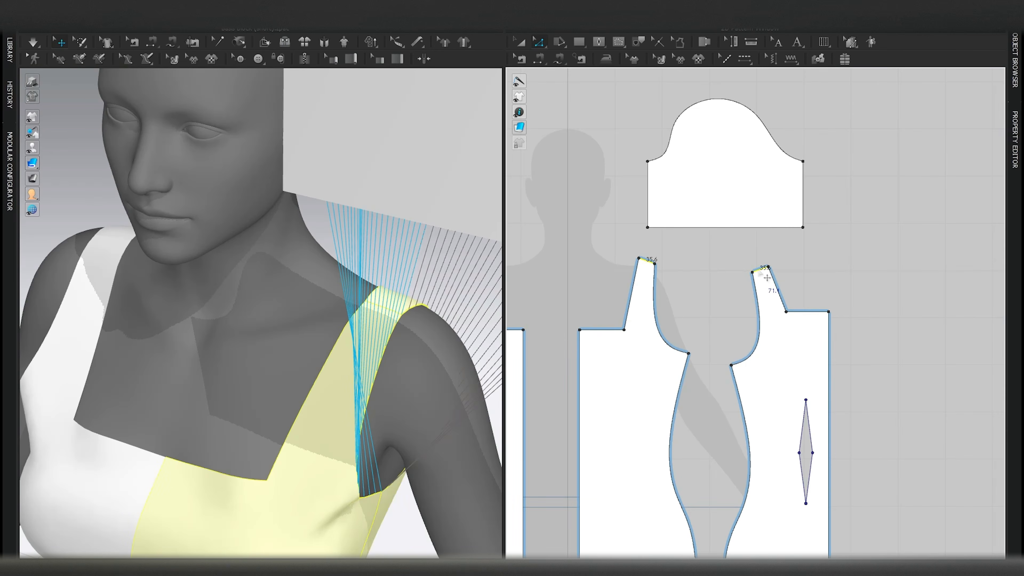
pyautogui.scroll(8, 766, 278)
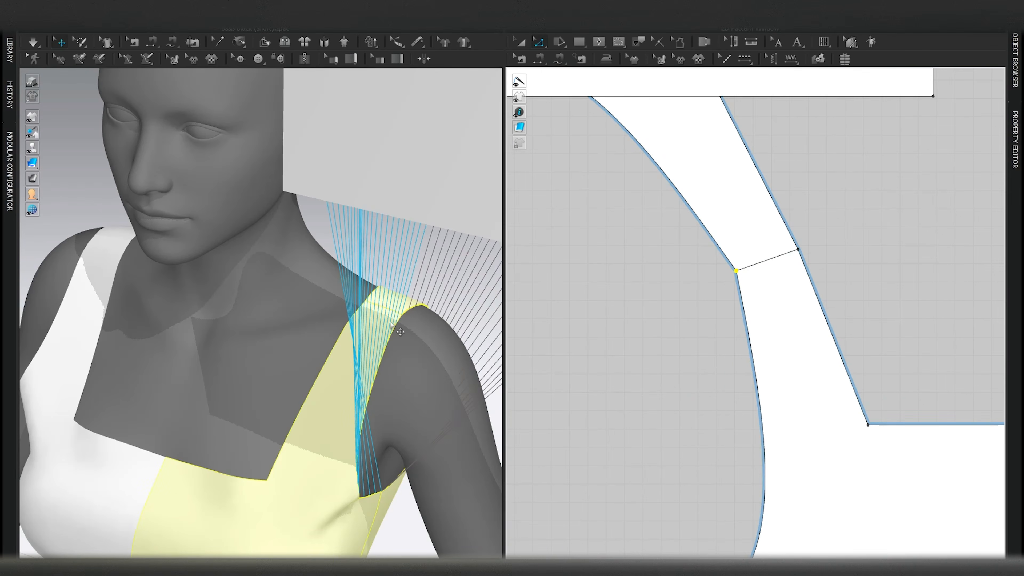
pyautogui.moveTo(735, 274); pyautogui.dragTo(722, 284)
# Step: Adjust the back armhole's curve just below the shoulder point so it runs smoothly into the strap
pyautogui.moveTo(421, 352); pyautogui.dragTo(389, 430, button='right')
pyautogui.scroll(-4, 402, 339)
pyautogui.scroll(2, 768, 313)
pyautogui.moveTo(724, 339); pyautogui.dragTo(726, 345)
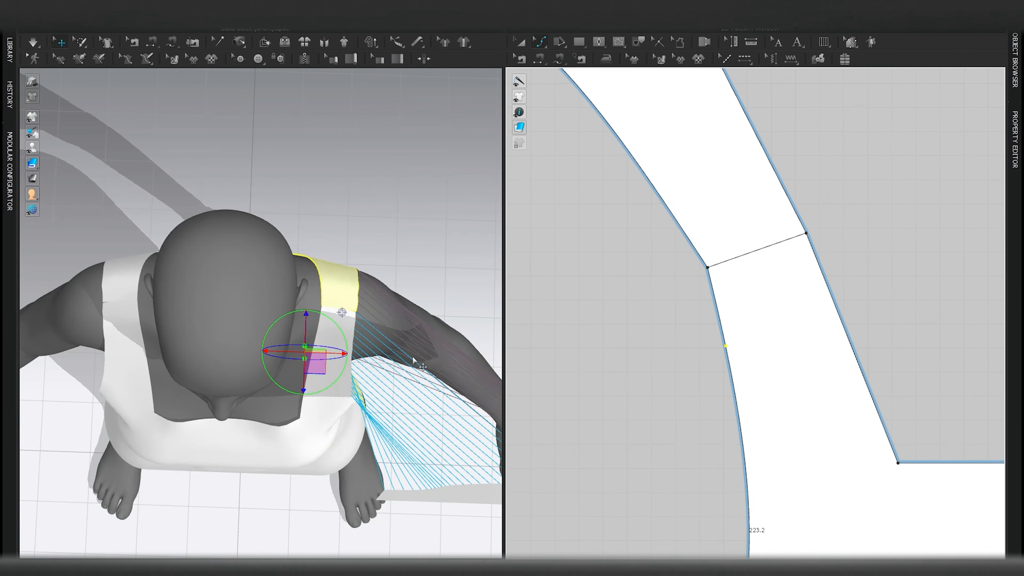
pyautogui.hotkey('ctrl', 'z')
pyautogui.moveTo(727, 343)
pyautogui.mouseDown()
pyautogui.moveTo(737, 346)
pyautogui.moveTo(728, 339)
pyautogui.mouseUp()
pyautogui.moveTo(438, 331); pyautogui.dragTo(364, 366, button='right')
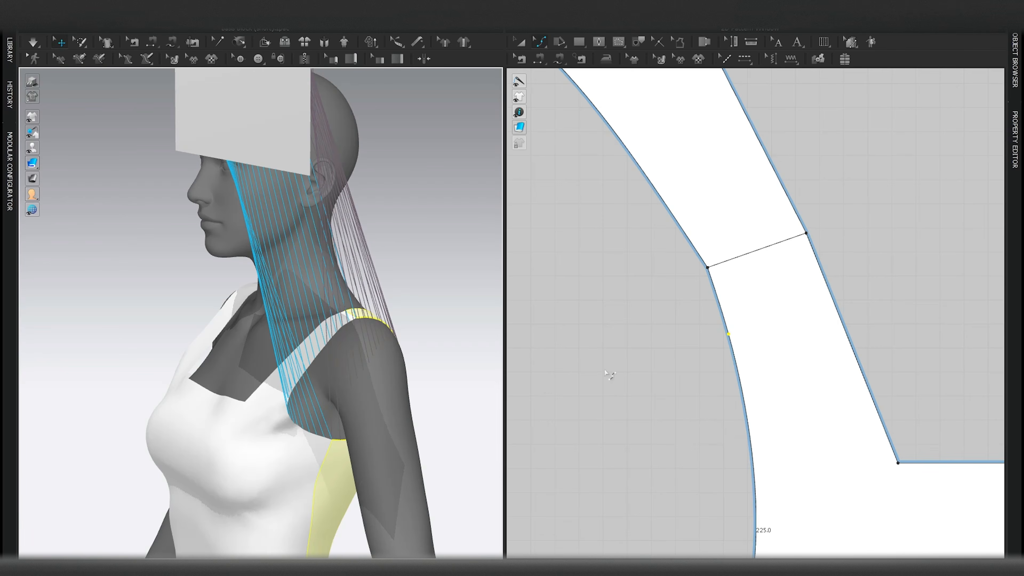
# Step: Rotate the tilted mirrored front panels closer to upright and bring the back panel level beside them
pyautogui.scroll(-5, 545, 386)
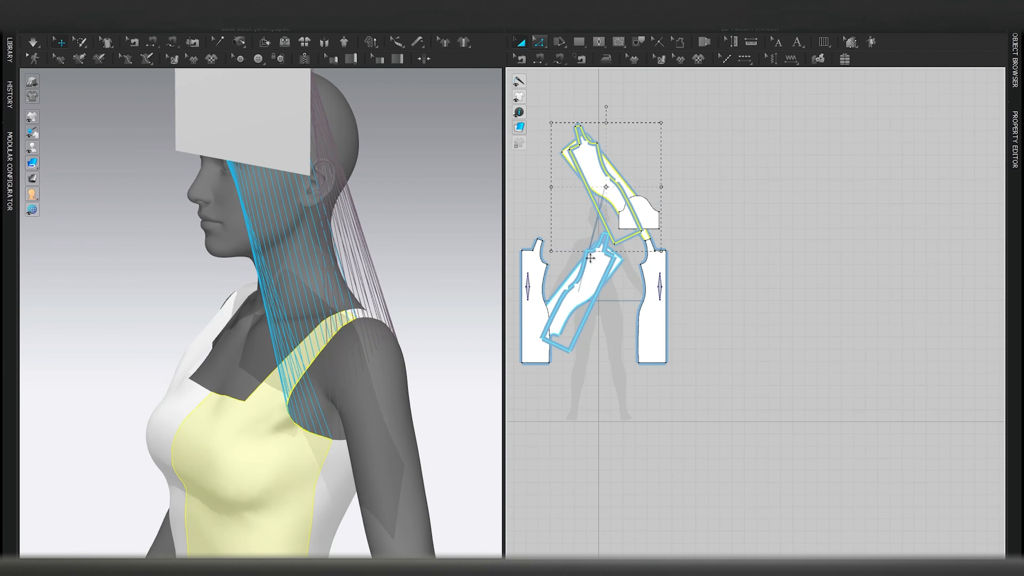
pyautogui.moveTo(618, 105); pyautogui.dragTo(653, 119)
pyautogui.moveTo(603, 209); pyautogui.dragTo(613, 321)
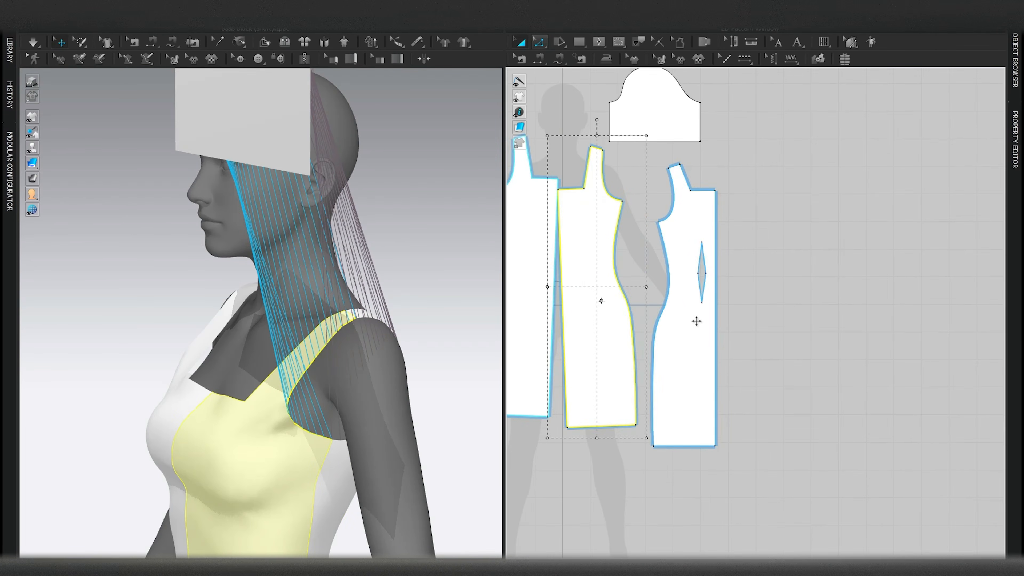
pyautogui.moveTo(697, 321); pyautogui.dragTo(671, 309)
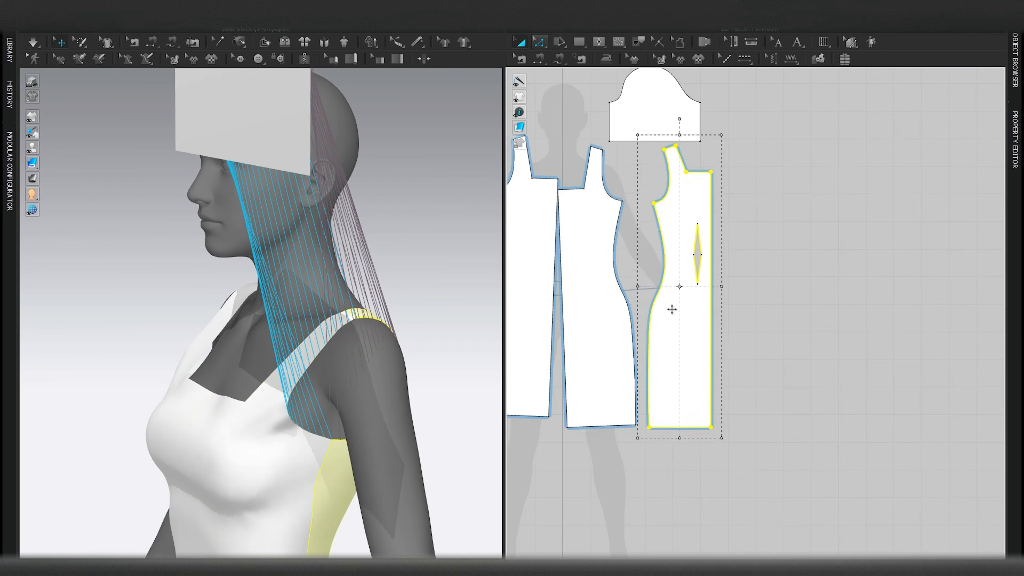
pyautogui.moveTo(672, 310); pyautogui.dragTo(691, 440, button='middle')
pyautogui.click(792, 296)
# Step: Move the sleeve pattern up a little and scale it down slightly from its corner
pyautogui.moveTo(677, 246); pyautogui.dragTo(667, 227)
pyautogui.scroll(3, 666, 258)
pyautogui.moveTo(342, 317); pyautogui.dragTo(328, 267, button='middle')
pyautogui.scroll(6, 748, 144)
pyautogui.moveTo(679, 231); pyautogui.dragTo(891, 221, button='middle')
pyautogui.moveTo(893, 173); pyautogui.dragTo(886, 176)
pyautogui.press('b')
pyautogui.press('a')
pyautogui.scroll(4, 868, 169)
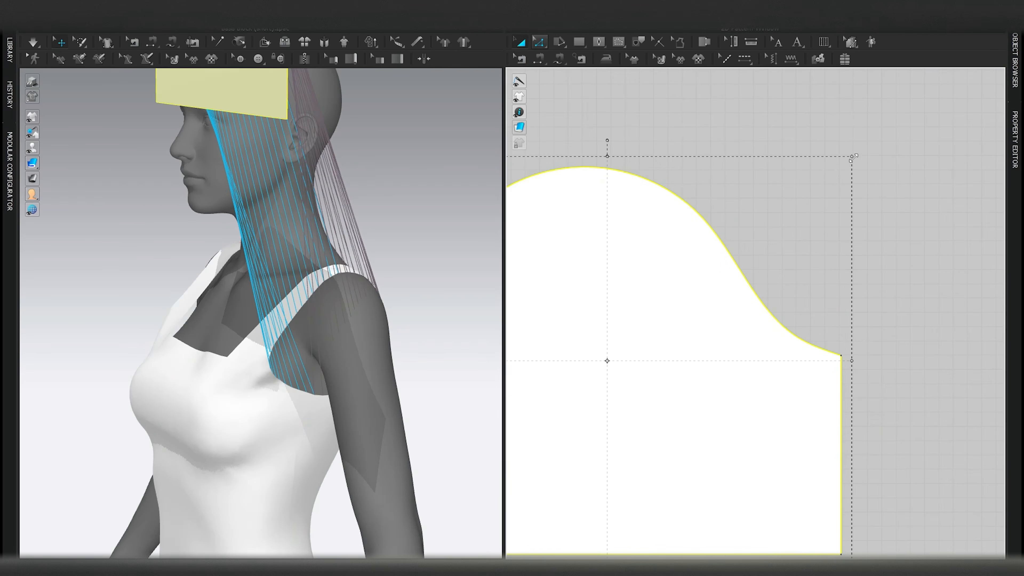
pyautogui.scroll(3, 853, 158)
pyautogui.moveTo(852, 156); pyautogui.dragTo(842, 160)
pyautogui.scroll(-8, 629, 284)
# Step: Wrap the sleeve around the avatar's upper arm using the arrangement points
pyautogui.moveTo(375, 454); pyautogui.dragTo(362, 355, button='middle')
pyautogui.hotkey('shift', 'f')
pyautogui.click(384, 387)
pyautogui.hotkey('shift', 'f')
pyautogui.scroll(-4, 346, 320)
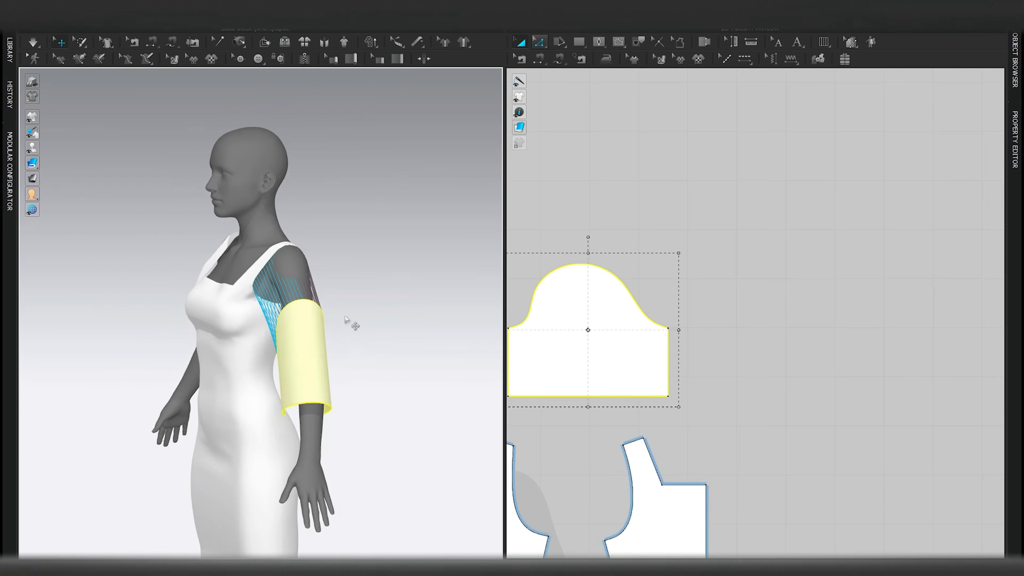
# Step: Freeze the dress panels while leaving the sleeve active, and simulate to pull the sleeve onto the armhole
pyautogui.moveTo(346, 317); pyautogui.dragTo(400, 305, button='right')
pyautogui.click(400, 305)
pyautogui.hotkey('ctrl', 'a')
pyautogui.hotkey('ctrl', 'k')
pyautogui.click(367, 267)
pyautogui.click(344, 311)
pyautogui.hotkey('ctrl', 'k')
pyautogui.press('space')
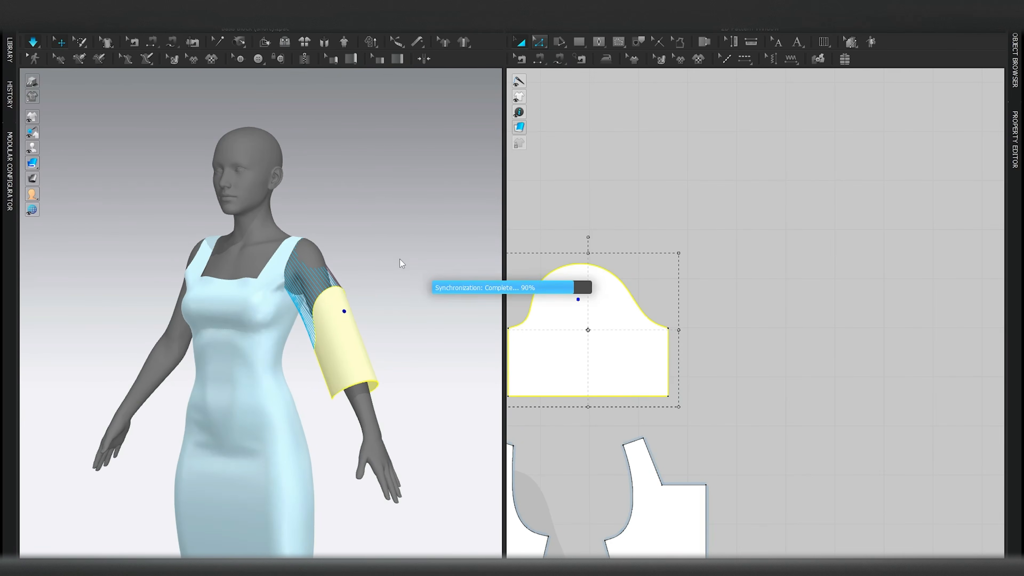
pyautogui.scroll(2, 372, 305)
pyautogui.moveTo(372, 306); pyautogui.dragTo(378, 289, button='right')
pyautogui.press('space')
# Step: Sew the sleeve's two underarm edges together, then simulate the sleeve with the avatar hidden
pyautogui.moveTo(513, 364); pyautogui.dragTo(640, 282, button='middle')
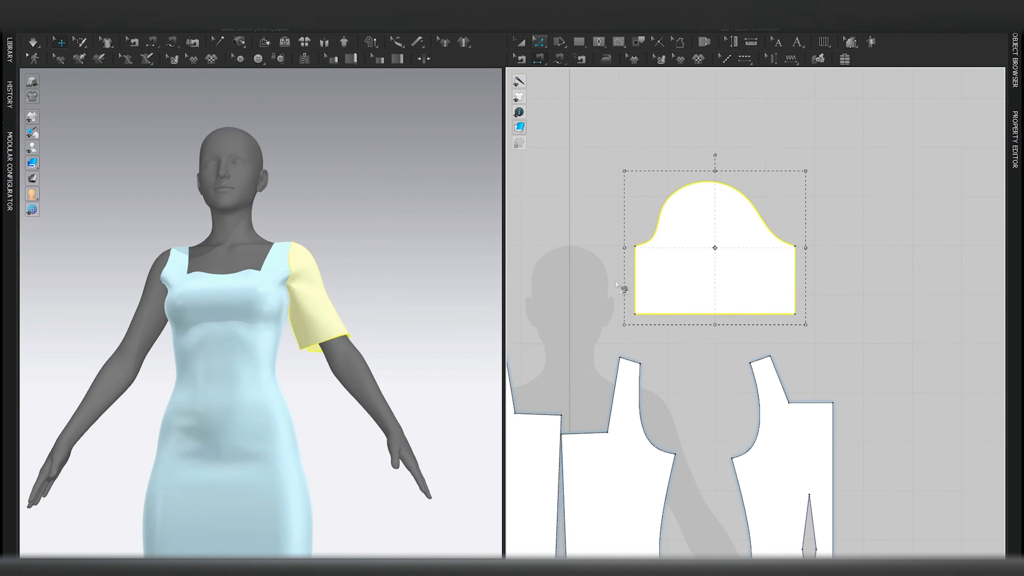
pyautogui.press('n')
pyautogui.click(636, 278)
pyautogui.click(798, 270)
pyautogui.press('space')
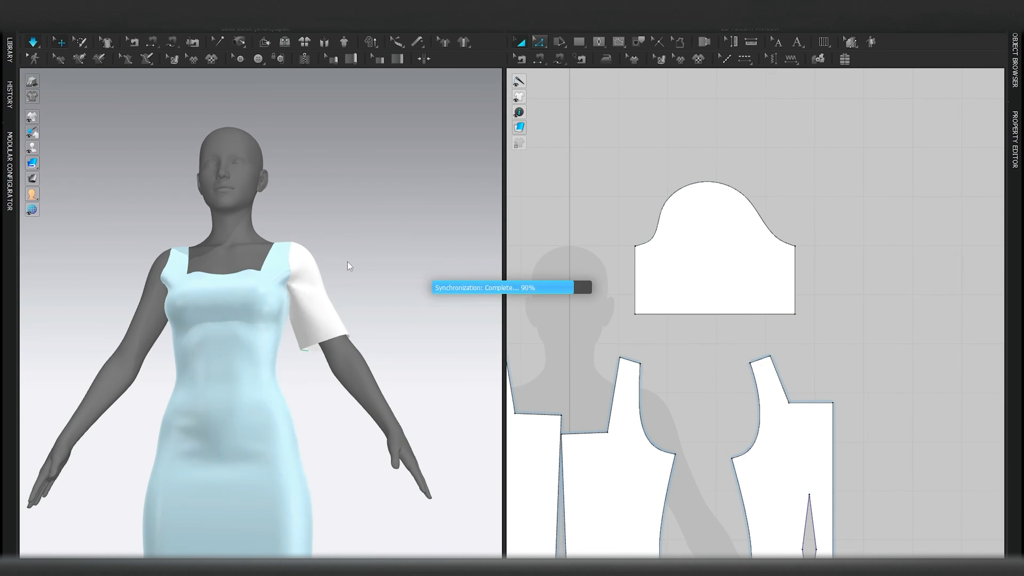
pyautogui.hotkey('shift', 'a')
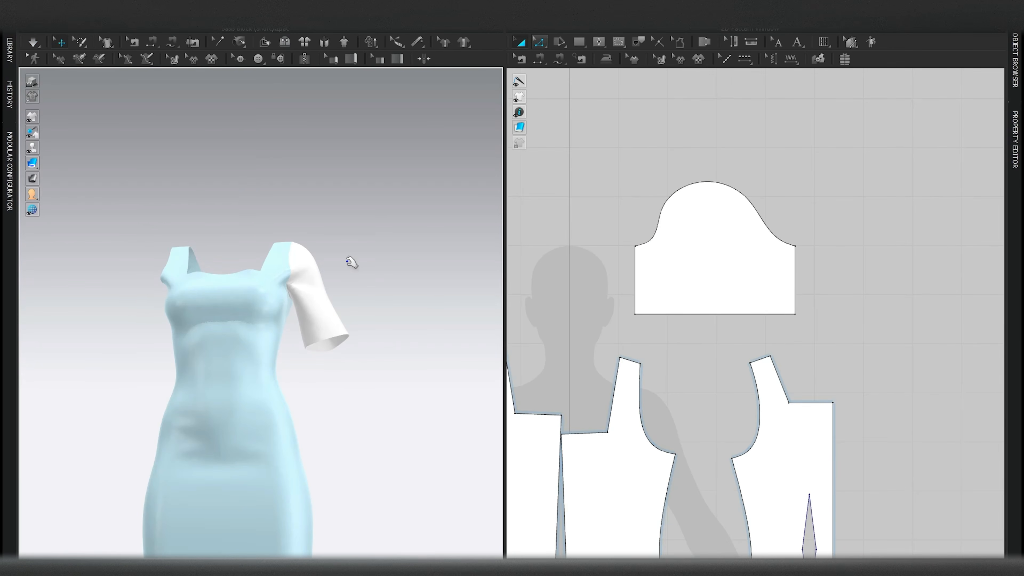
pyautogui.press('space')
# Step: Unfreeze all the dress panels and simulate the whole garment with its sleeve
pyautogui.moveTo(343, 283); pyautogui.dragTo(375, 351, button='right')
pyautogui.hotkey('ctrl', 'a')
pyautogui.hotkey('ctrl', 'k')
pyautogui.click(355, 248)
pyautogui.press('space')
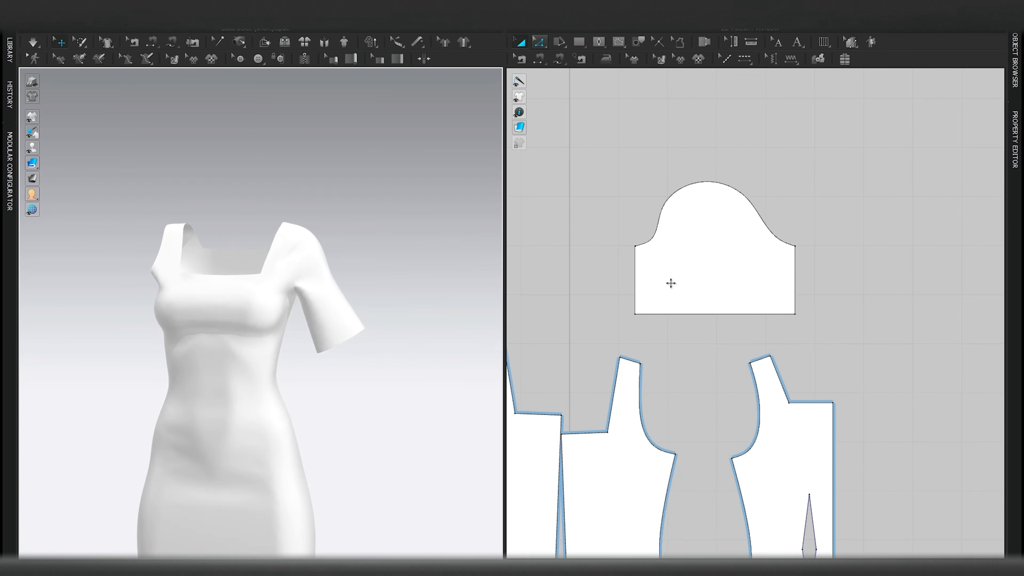
# Step: Move the sleeve pattern up, lengthen it towards the elbow by lowering its hem edge, and simulate
pyautogui.moveTo(641, 305); pyautogui.dragTo(640, 276)
pyautogui.hotkey('shift', 'a')
pyautogui.scroll(5, 445, 373)
pyautogui.moveTo(446, 373); pyautogui.dragTo(332, 289, button='middle')
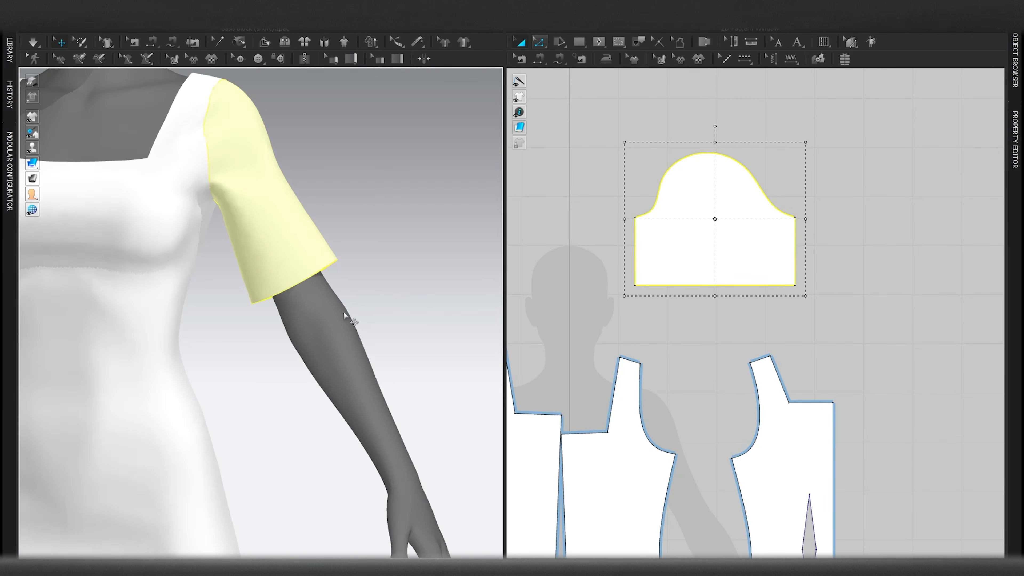
pyautogui.moveTo(717, 234); pyautogui.dragTo(684, 283)
pyautogui.press('z')
pyautogui.press('space')
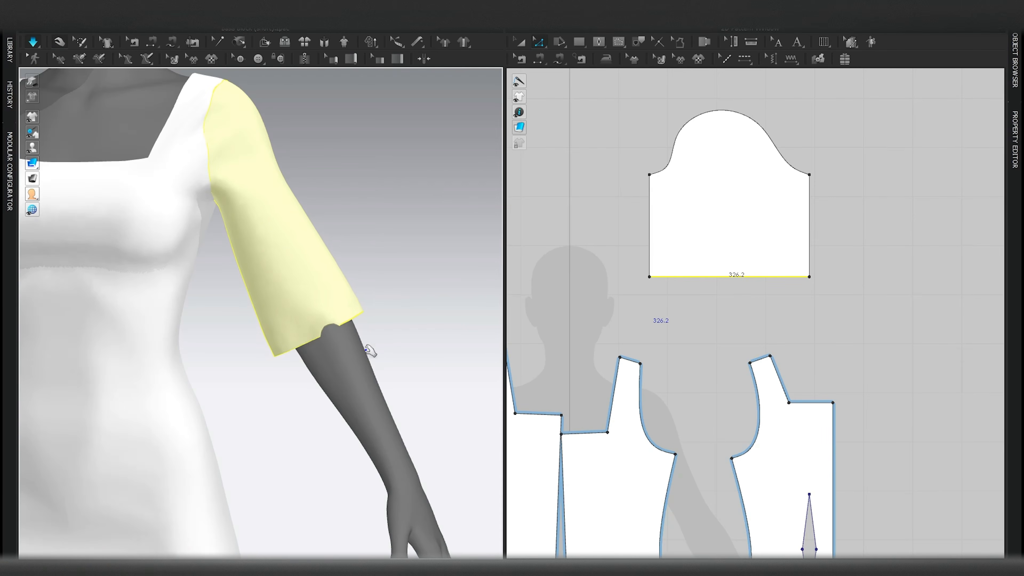
pyautogui.press('space')
# Step: Taper the sleeve by moving both hem corners inward by equal amounts
pyautogui.moveTo(378, 313); pyautogui.dragTo(336, 314, button='right')
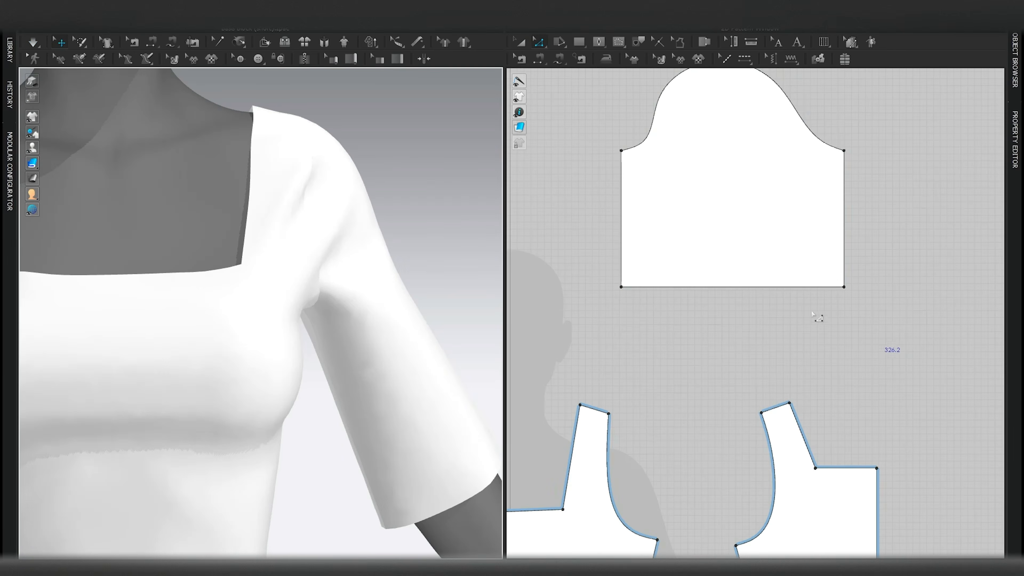
pyautogui.moveTo(883, 348); pyautogui.dragTo(812, 336)
pyautogui.click(812, 336)
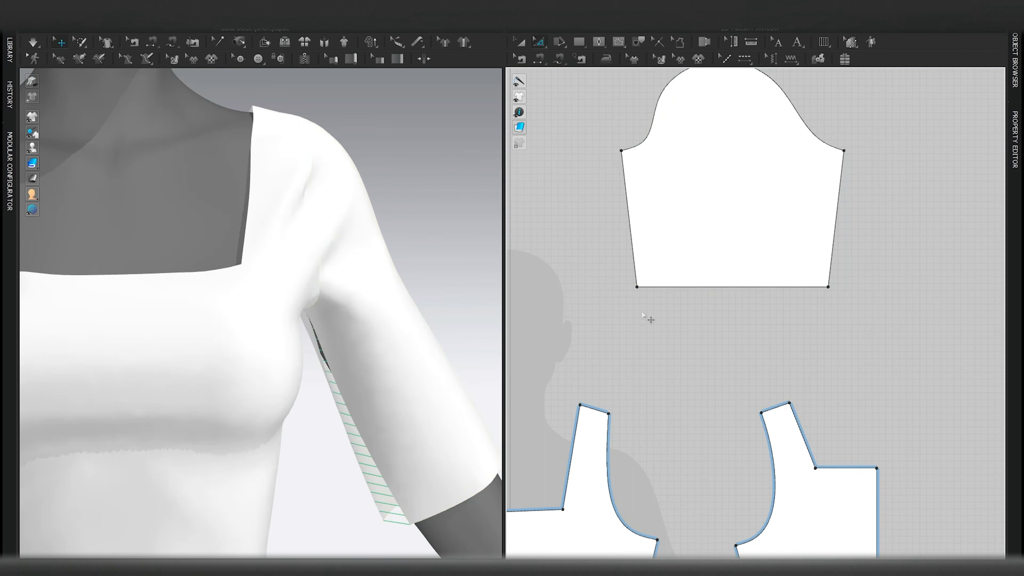
pyautogui.moveTo(406, 407); pyautogui.dragTo(358, 352, button='right')
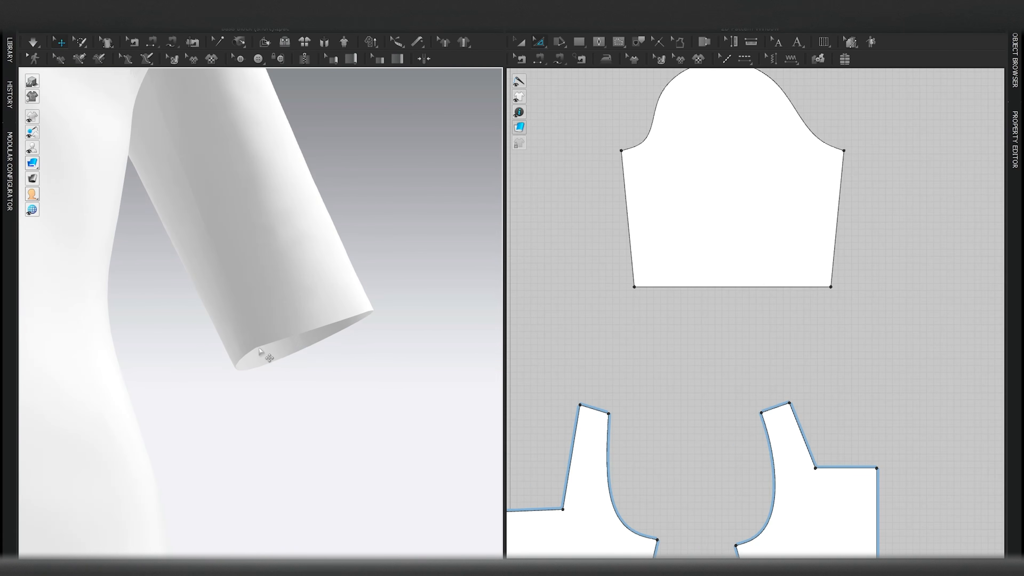
# Step: Add a point at the middle of the sleeve hem, curve the hem slightly upward there, and simulate
pyautogui.moveTo(271, 347); pyautogui.dragTo(285, 346, button='right')
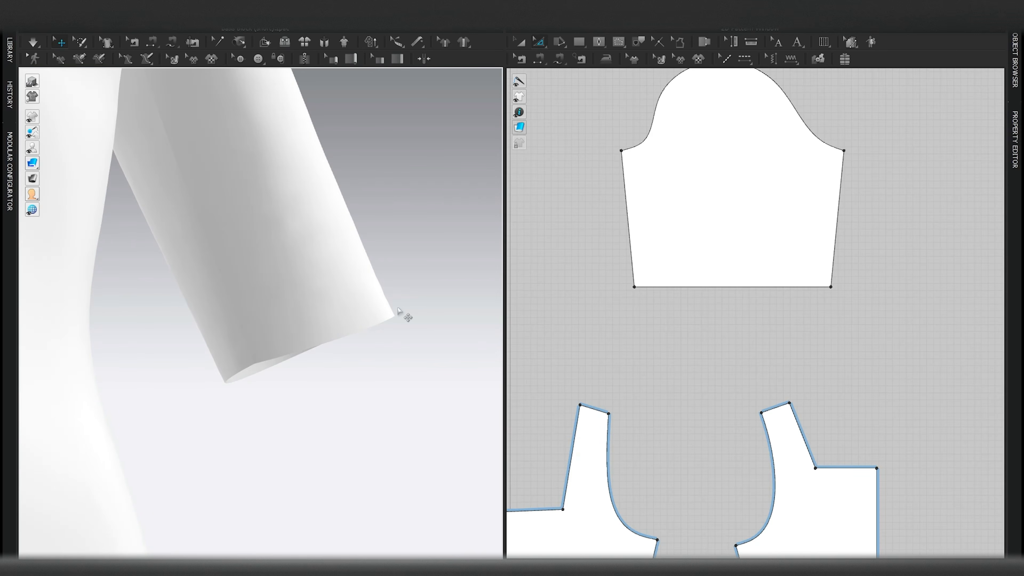
pyautogui.moveTo(305, 350); pyautogui.dragTo(203, 381, button='right')
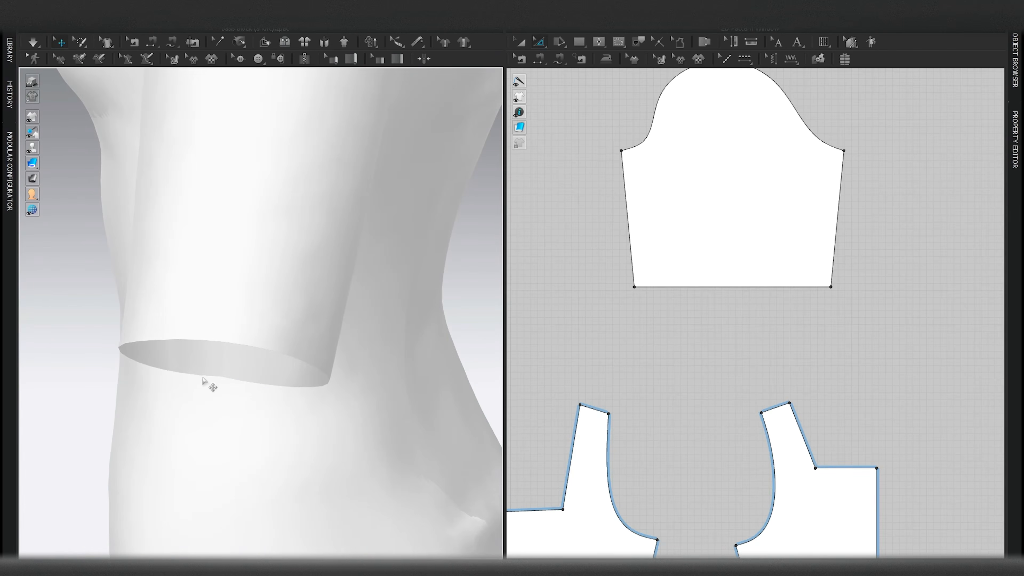
pyautogui.scroll(2, 716, 291)
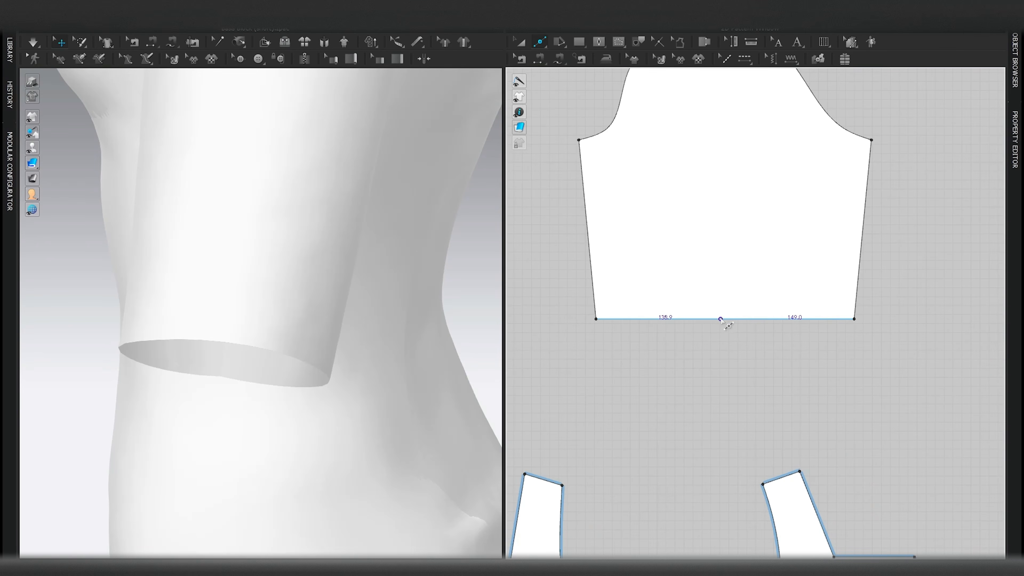
pyautogui.moveTo(724, 319); pyautogui.dragTo(726, 306)
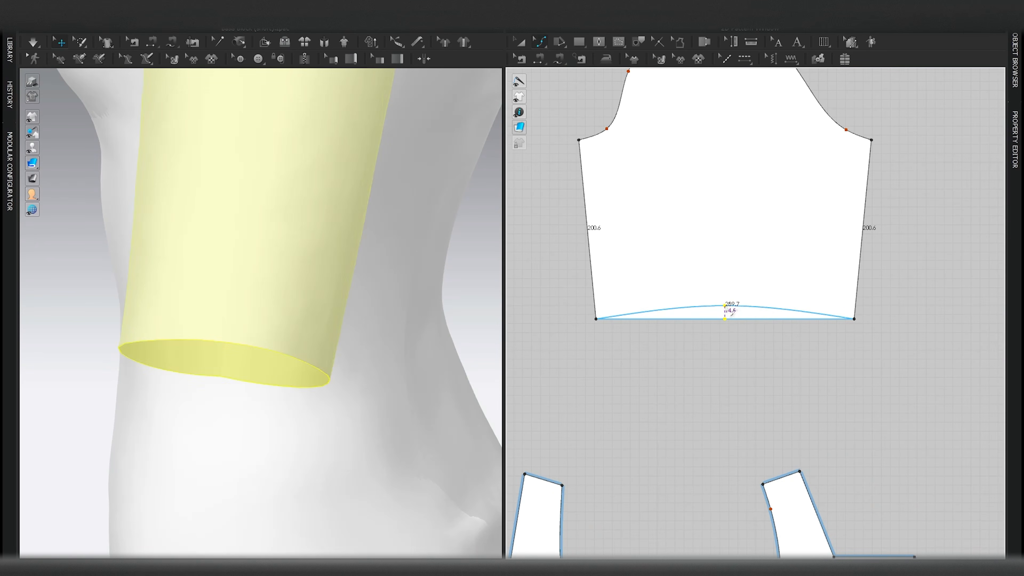
pyautogui.moveTo(342, 325); pyautogui.dragTo(383, 361, button='right')
pyautogui.press('space')
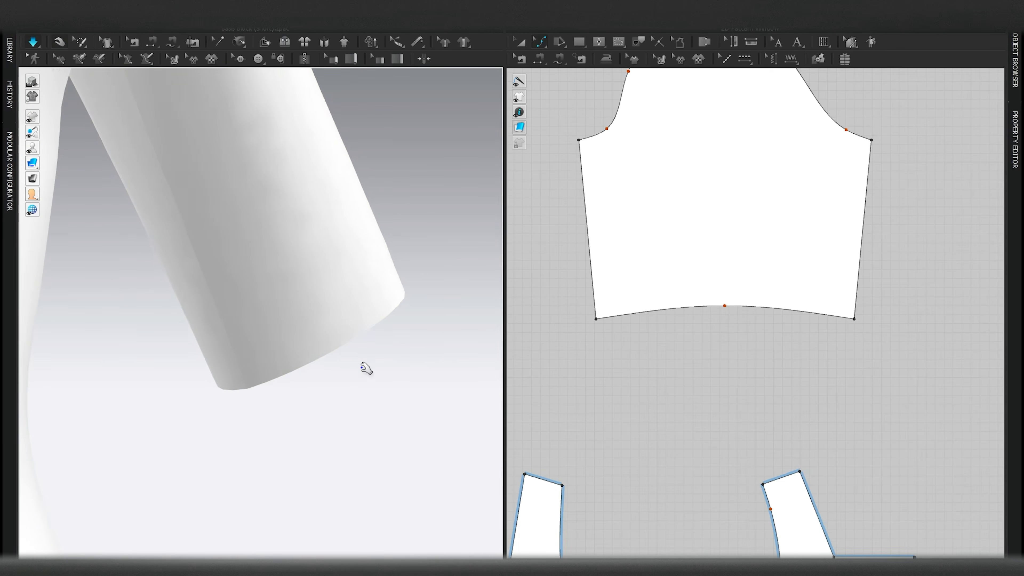
pyautogui.press('space')
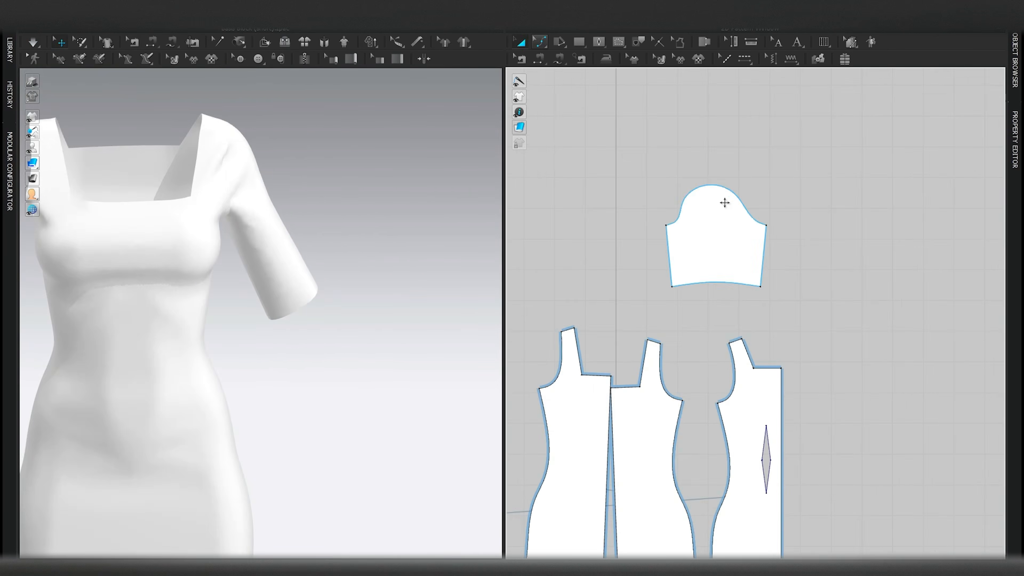
# Step: Create a mirrored, linked copy of the sleeve with its sewing for the opposite armhole
pyautogui.click(726, 201)
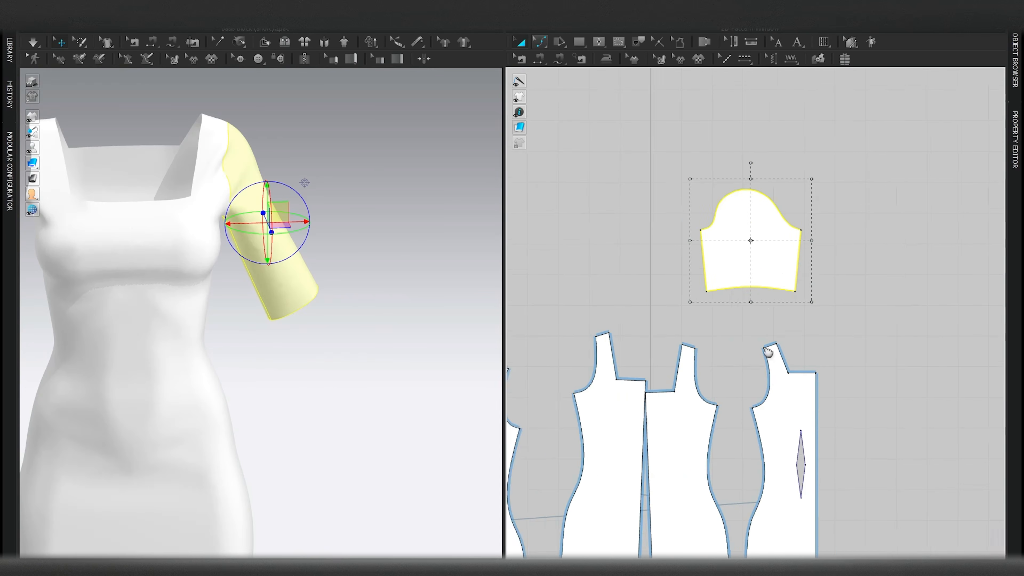
pyautogui.keyDown('shift'); pyautogui.click(660, 311); pyautogui.keyUp('shift')
pyautogui.moveTo(272, 331); pyautogui.dragTo(335, 350, button='right')
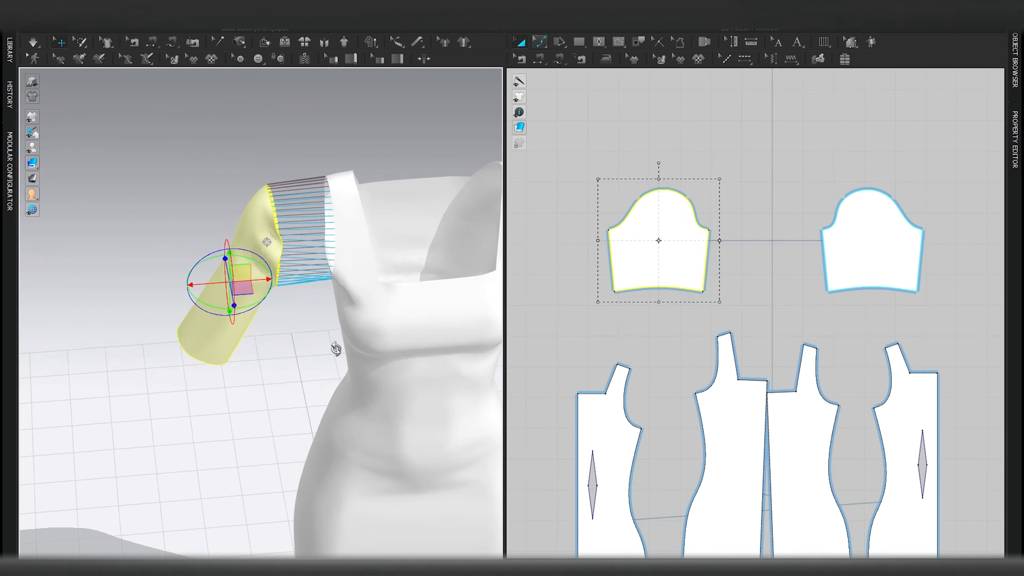
# Step: Position the mirrored sleeve closer to its armhole on the avatar's arm and simulate the dress
pyautogui.hotkey('shift', 'a')
pyautogui.moveTo(271, 280); pyautogui.dragTo(336, 277)
pyautogui.click(225, 217)
pyautogui.hotkey('shift', 'a')
pyautogui.press('space')
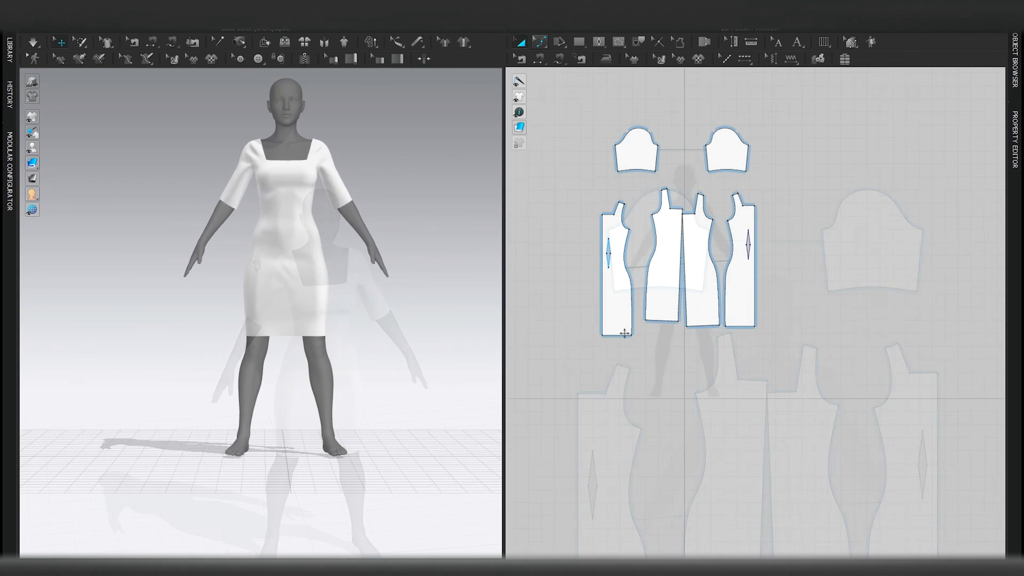
# Step: Narrow the skirt at the side seams by shifting the front and back hem corners slightly, and simulate the dress
pyautogui.scroll(5, 613, 305)
pyautogui.click(609, 267)
pyautogui.moveTo(611, 254); pyautogui.dragTo(612, 254)
pyautogui.press('z')
pyautogui.moveTo(699, 325); pyautogui.dragTo(641, 299)
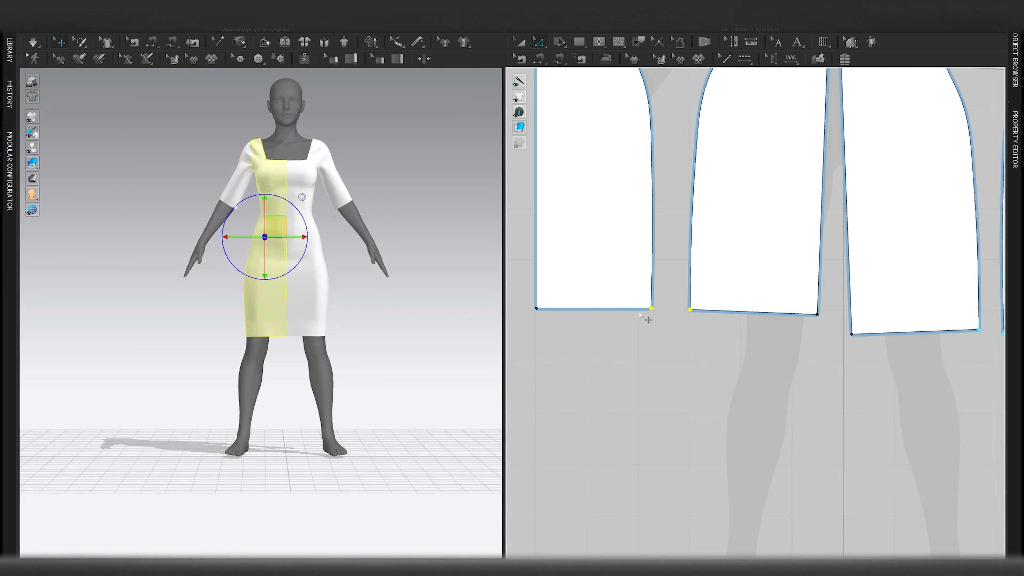
pyautogui.scroll(4, 639, 310)
pyautogui.moveTo(767, 307); pyautogui.dragTo(774, 307)
pyautogui.scroll(4, 311, 342)
pyautogui.moveTo(367, 342); pyautogui.dragTo(344, 345, button='right')
pyautogui.hotkey('shift', 'a')
pyautogui.press('space')
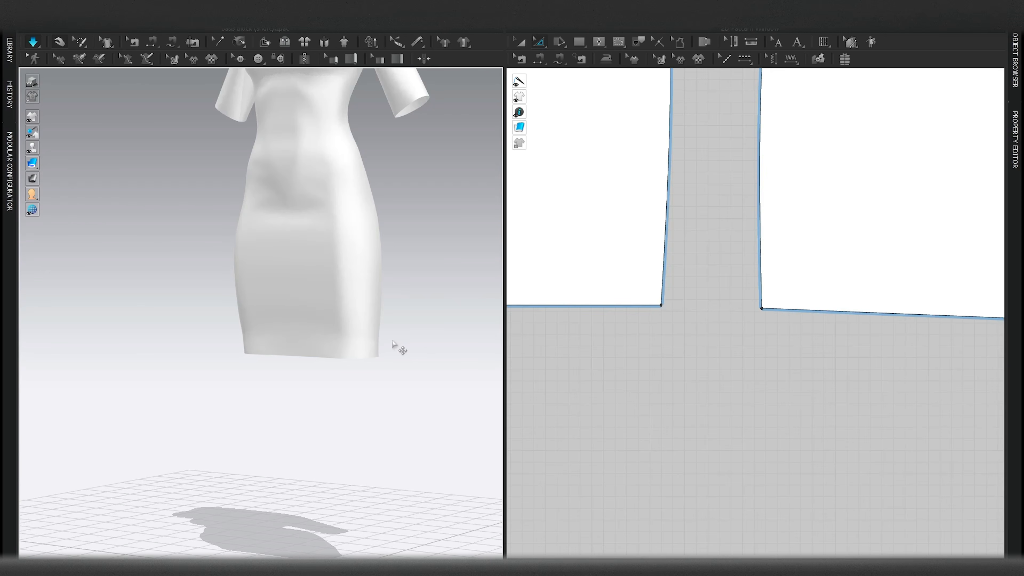
pyautogui.hotkey('shift', 'a')
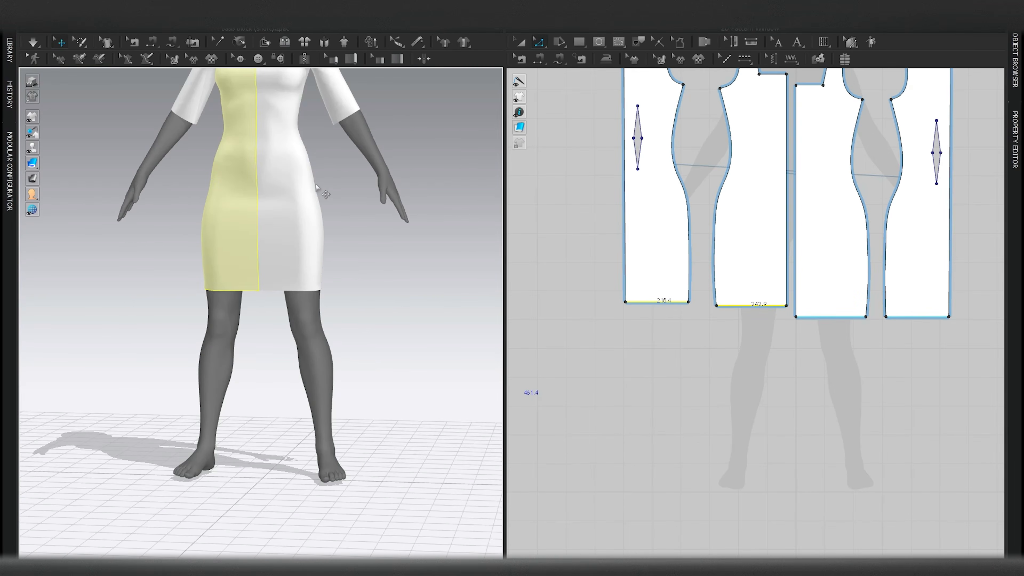
# Step: Lengthen the skirt slightly by moving the front and back hem edges down together, and simulate
pyautogui.hotkey('shift', 'a')
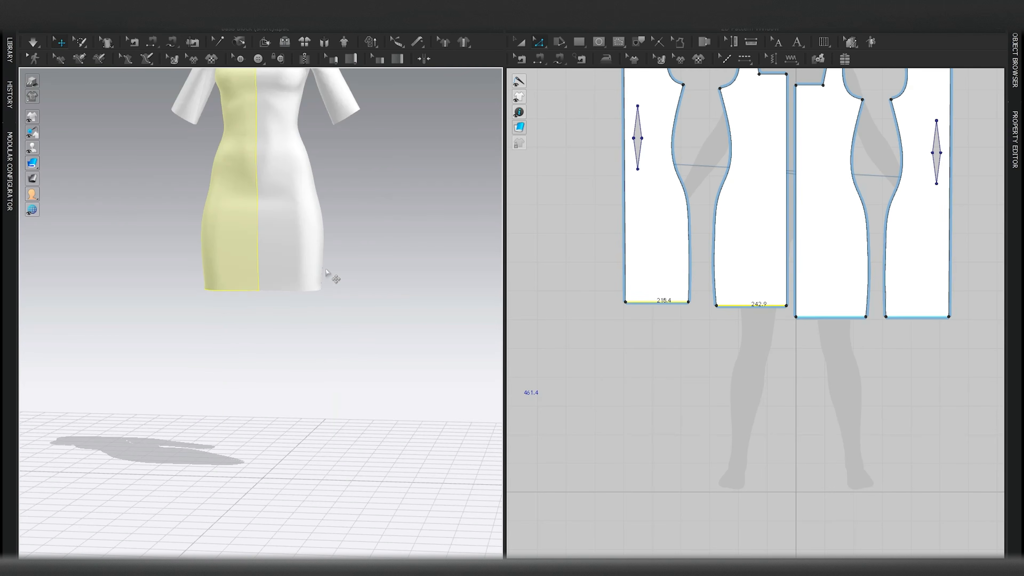
pyautogui.hotkey('shift', 'a')
pyautogui.moveTo(667, 302); pyautogui.dragTo(675, 306)
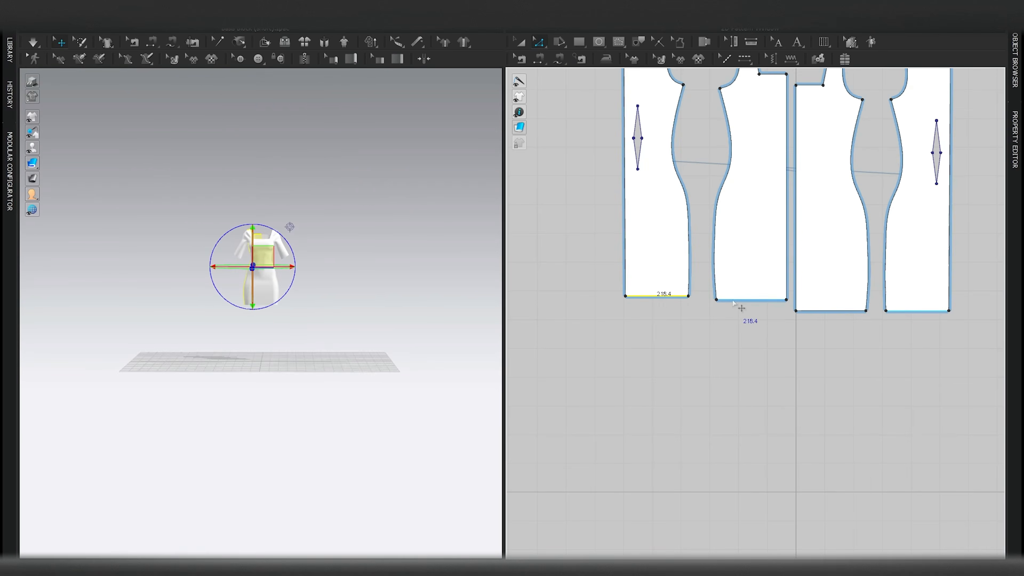
pyautogui.moveTo(731, 299); pyautogui.dragTo(731, 310)
pyautogui.press('space')
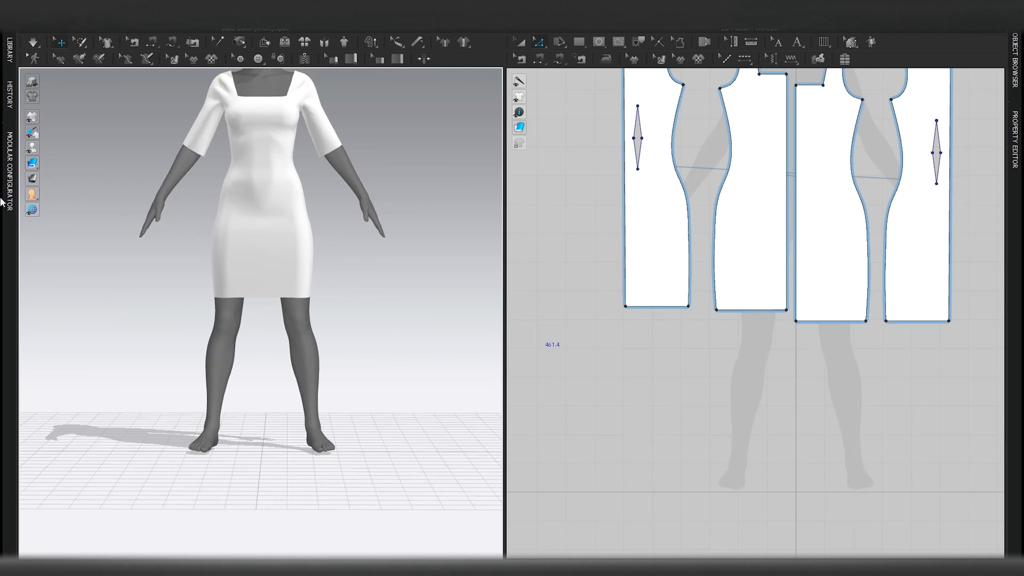
# Step: Examine the dress's fit all around with the strain map, and return to the normal surface display
pyautogui.click(32, 178)
pyautogui.click(65, 182)
pyautogui.moveTo(350, 285); pyautogui.dragTo(128, 273, button='right')
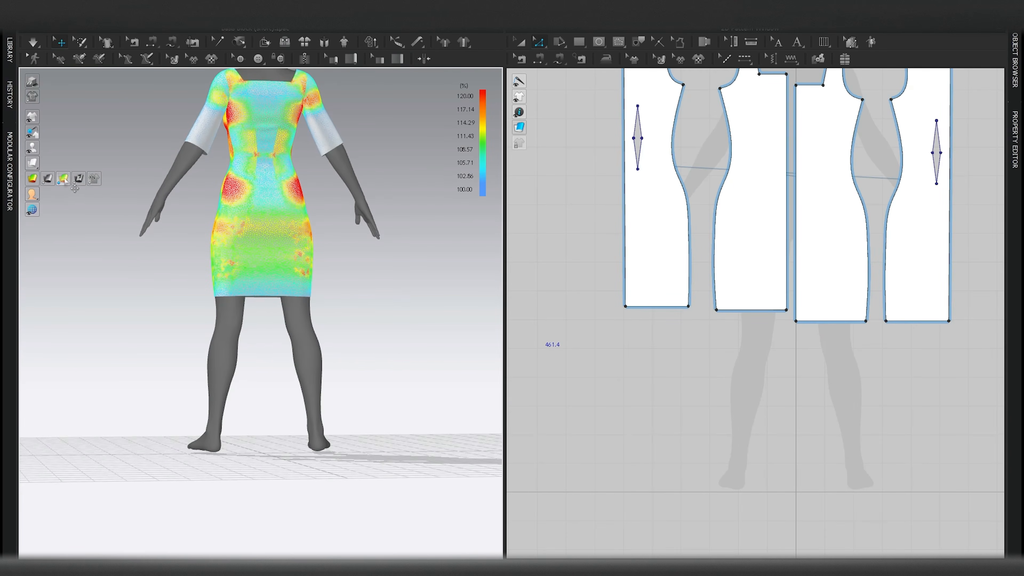
pyautogui.click(66, 181)
pyautogui.moveTo(96, 308); pyautogui.dragTo(318, 307, button='right')
pyautogui.scroll(3, 237, 307)
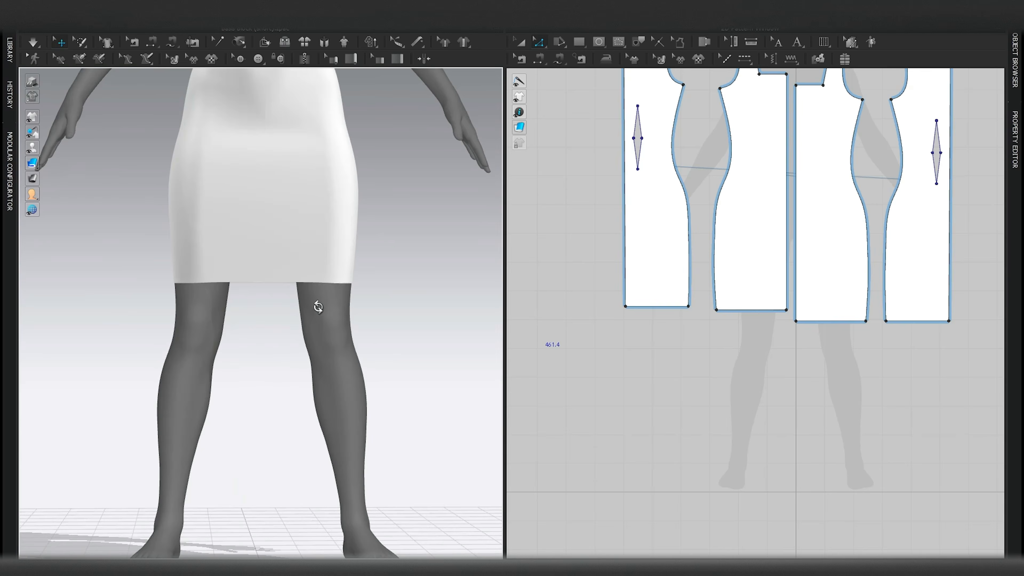
# Step: Rearrange the front and back halves in the pattern layout, spacing them evenly and aligning their hems
pyautogui.scroll(-4, 687, 308)
pyautogui.press('a')
pyautogui.scroll(5, 727, 293)
pyautogui.moveTo(727, 294); pyautogui.dragTo(717, 291)
pyautogui.moveTo(809, 295); pyautogui.dragTo(811, 282)
pyautogui.click(786, 383)
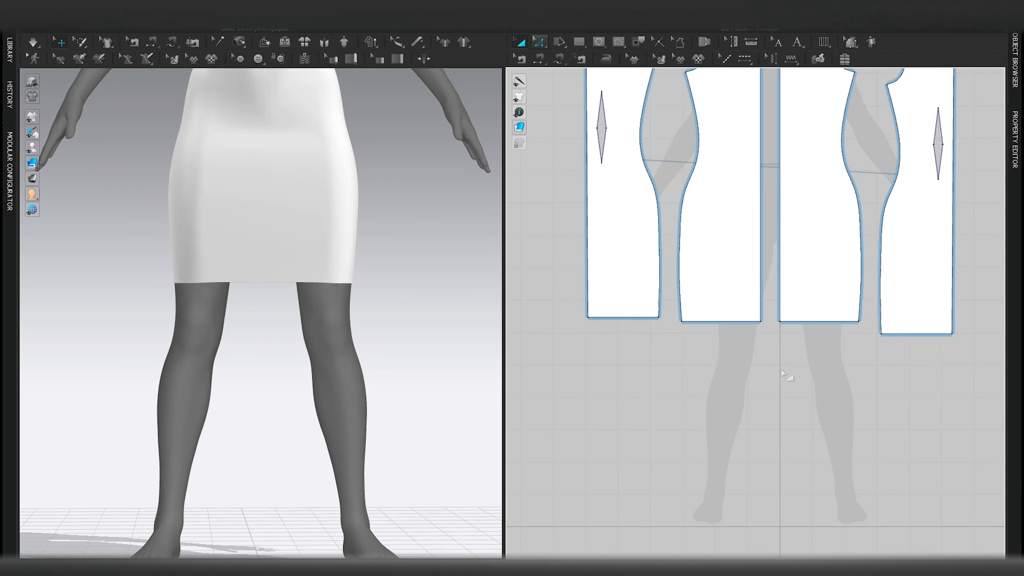
pyautogui.moveTo(886, 296); pyautogui.dragTo(889, 283)
pyautogui.moveTo(356, 318); pyautogui.dragTo(291, 284, button='right')
pyautogui.scroll(-3, 291, 283)
pyautogui.moveTo(290, 283); pyautogui.dragTo(292, 346, button='middle')
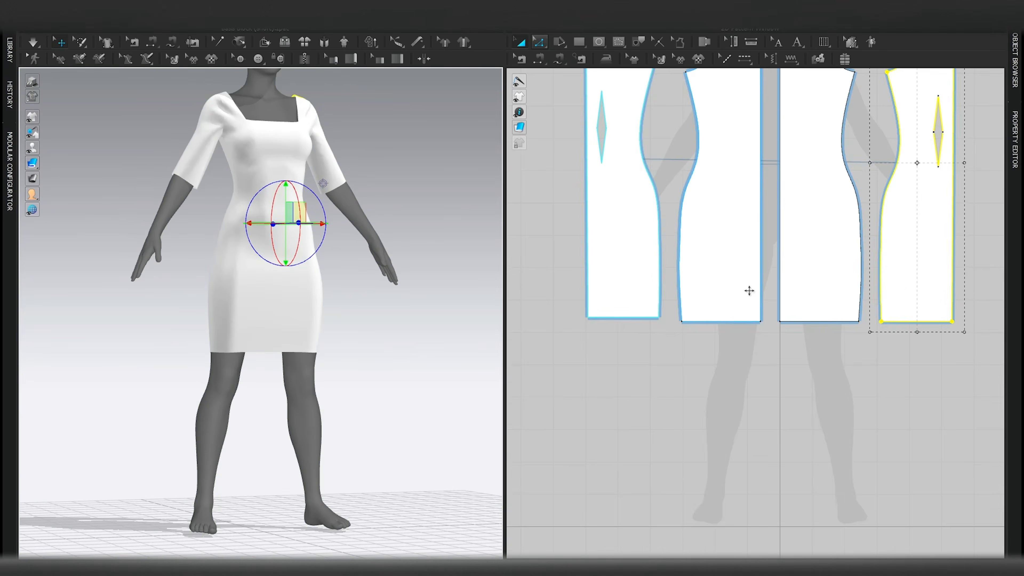
# Step: Merge the two front halves into a single piece along the center-front seam
pyautogui.scroll(-3, 748, 293)
pyautogui.moveTo(759, 198); pyautogui.dragTo(741, 266, button='middle')
pyautogui.press('n')
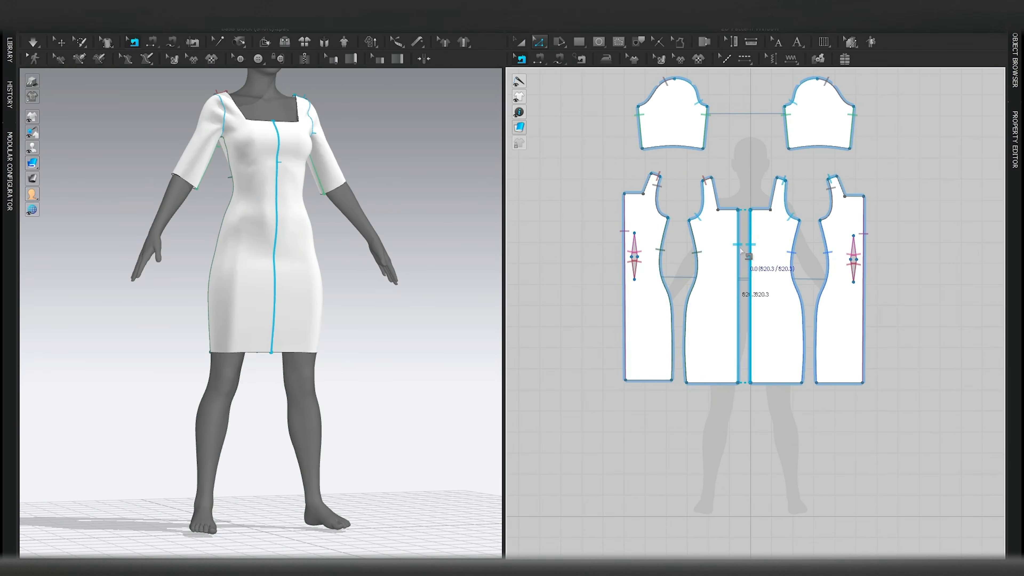
pyautogui.rightClick(741, 252)
pyautogui.click(752, 294)
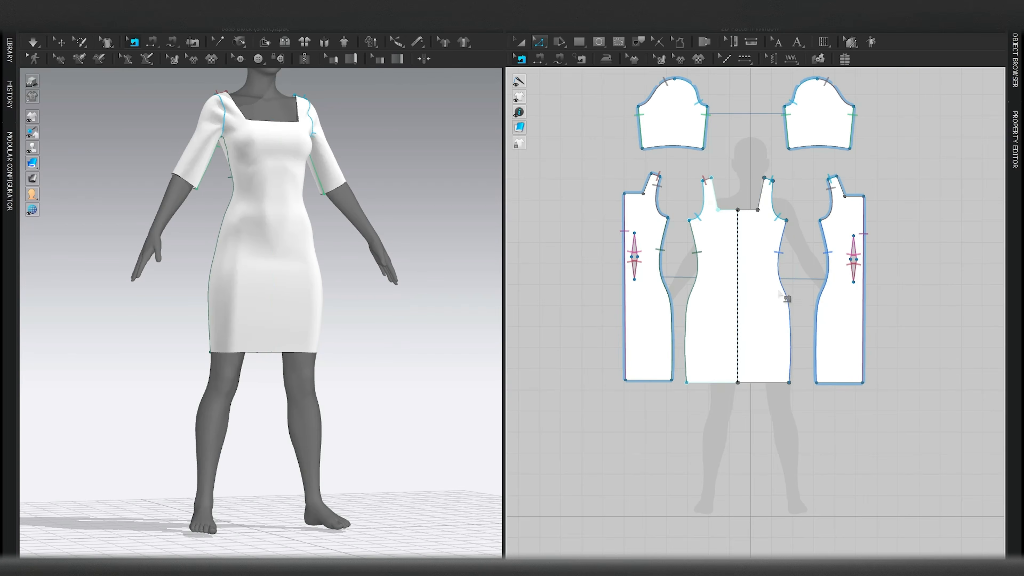
# Step: Move one back half beside the other and merge them into a single piece along the center-back seam
pyautogui.scroll(3, 731, 221)
pyautogui.moveTo(730, 221); pyautogui.dragTo(723, 294, button='middle')
pyautogui.press('a')
pyautogui.click(709, 286)
pyautogui.click(694, 222)
pyautogui.scroll(-4, 694, 221)
pyautogui.moveTo(694, 221); pyautogui.dragTo(690, 336, button='middle')
pyautogui.moveTo(638, 357); pyautogui.dragTo(882, 359)
pyautogui.scroll(3, 866, 359)
pyautogui.press('b')
pyautogui.rightClick(814, 357)
pyautogui.click(833, 403)
# Step: Place one sleeve pattern above the merged front piece and the other above the merged back piece
pyautogui.scroll(-4, 830, 406)
pyautogui.press('a')
pyautogui.click(827, 424)
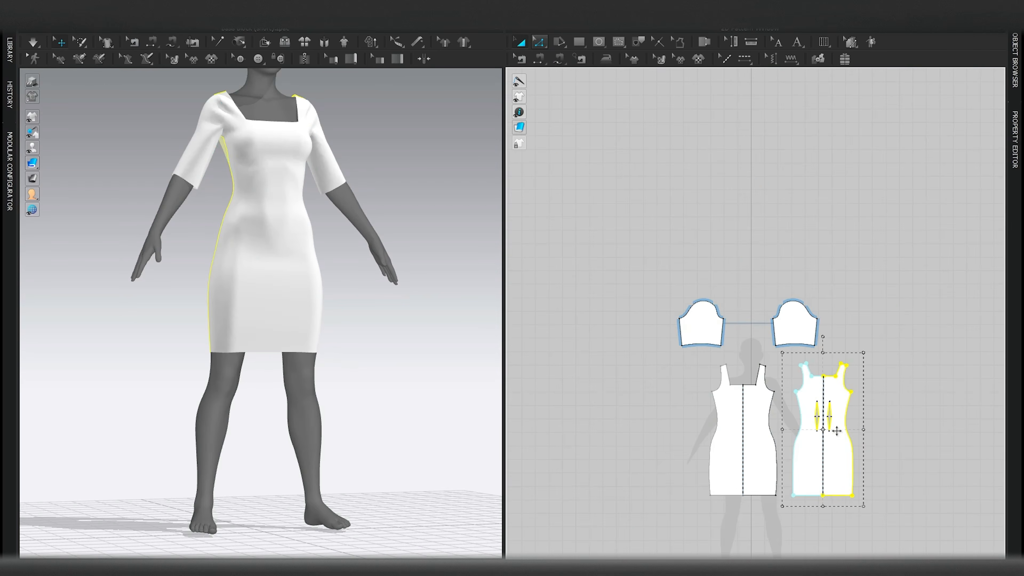
pyautogui.moveTo(827, 424); pyautogui.dragTo(806, 351, button='middle')
pyautogui.click(804, 349)
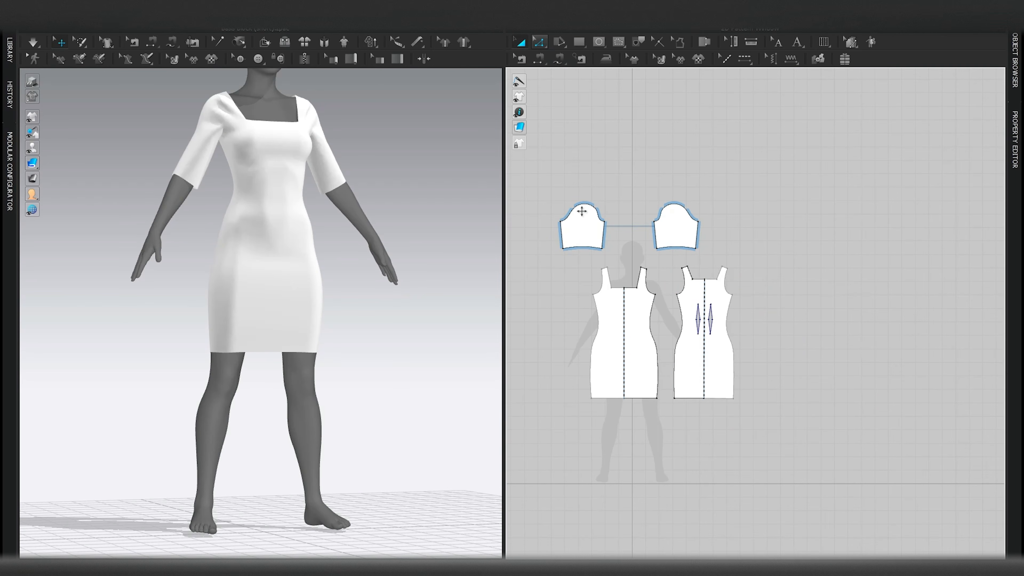
pyautogui.scroll(3, 585, 218)
pyautogui.moveTo(631, 213); pyautogui.dragTo(695, 225)
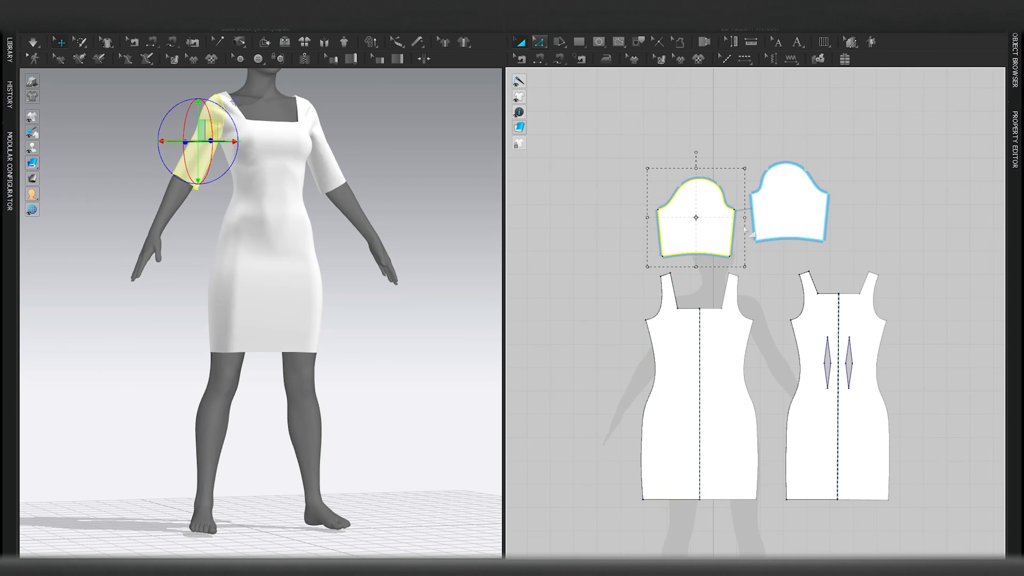
pyautogui.moveTo(800, 224); pyautogui.dragTo(848, 231)
pyautogui.moveTo(771, 387); pyautogui.dragTo(749, 325, button='middle')
pyautogui.click(749, 324)
# Step: Move the back waist darts slightly outward from the center back
pyautogui.scroll(7, 811, 299)
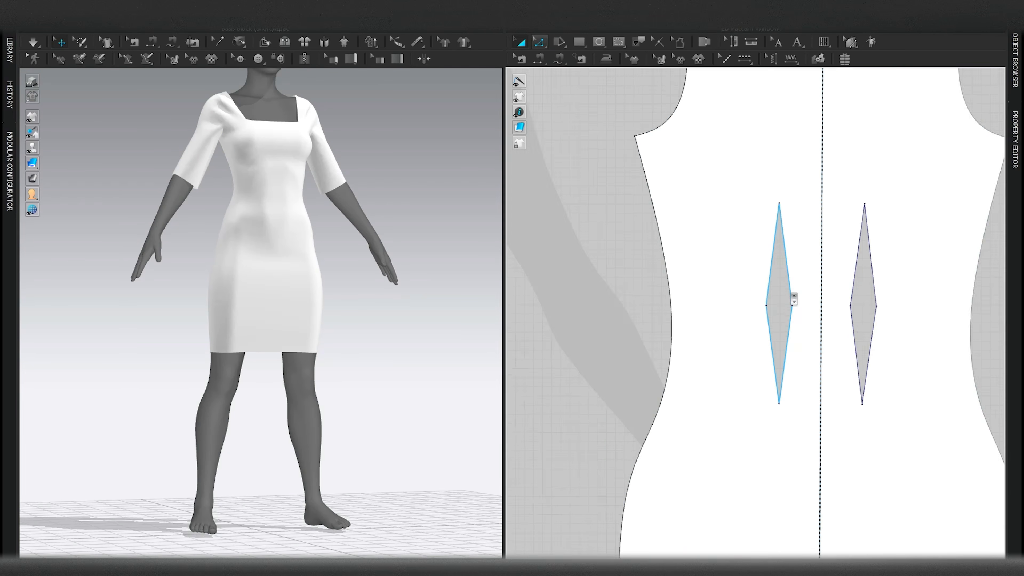
pyautogui.moveTo(407, 210); pyautogui.dragTo(270, 204, button='right')
pyautogui.scroll(5, 272, 206)
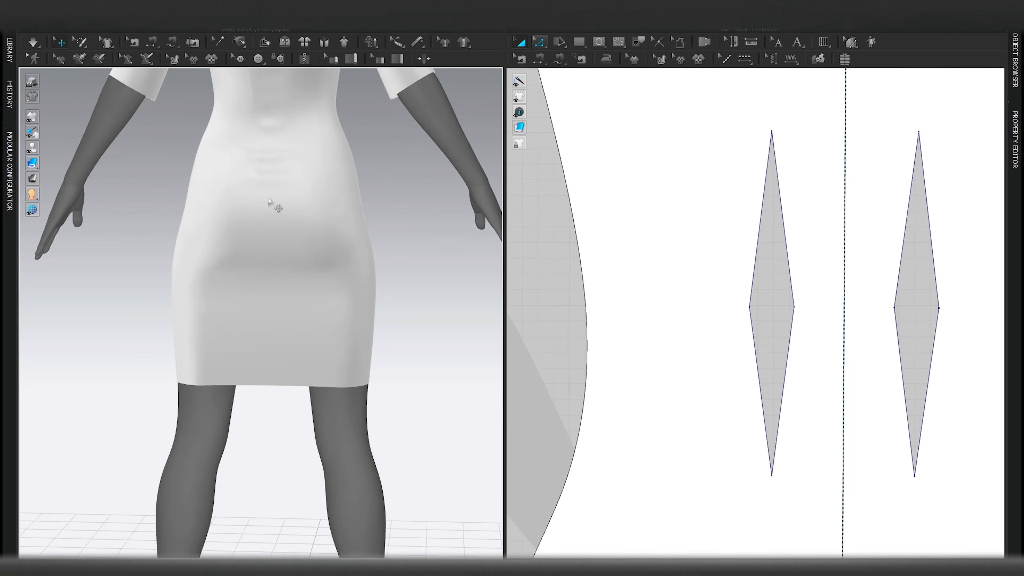
pyautogui.moveTo(270, 204); pyautogui.dragTo(279, 339, button='middle')
pyautogui.scroll(3, 279, 270)
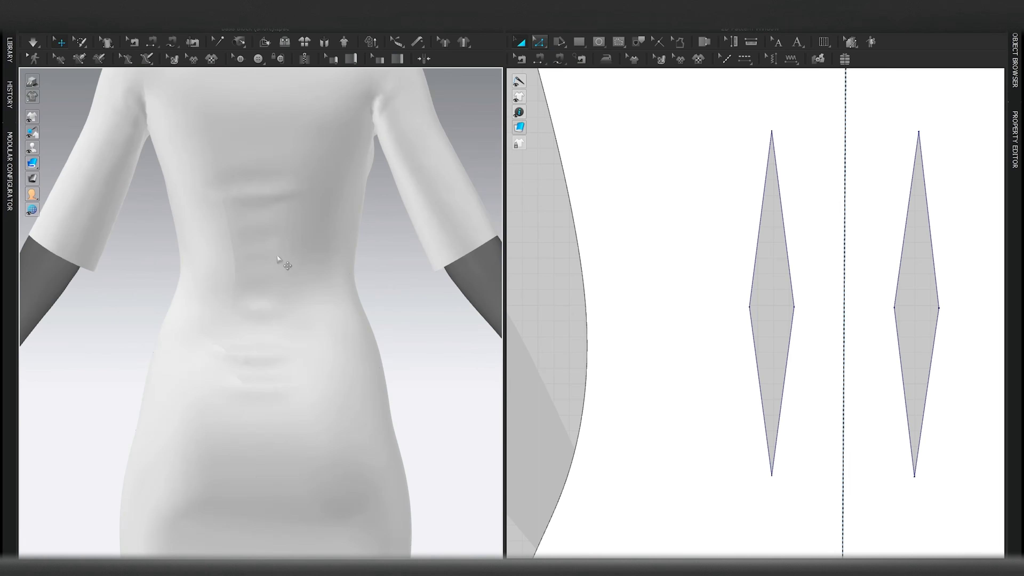
pyautogui.click(790, 265)
pyautogui.moveTo(791, 266); pyautogui.dragTo(778, 265)
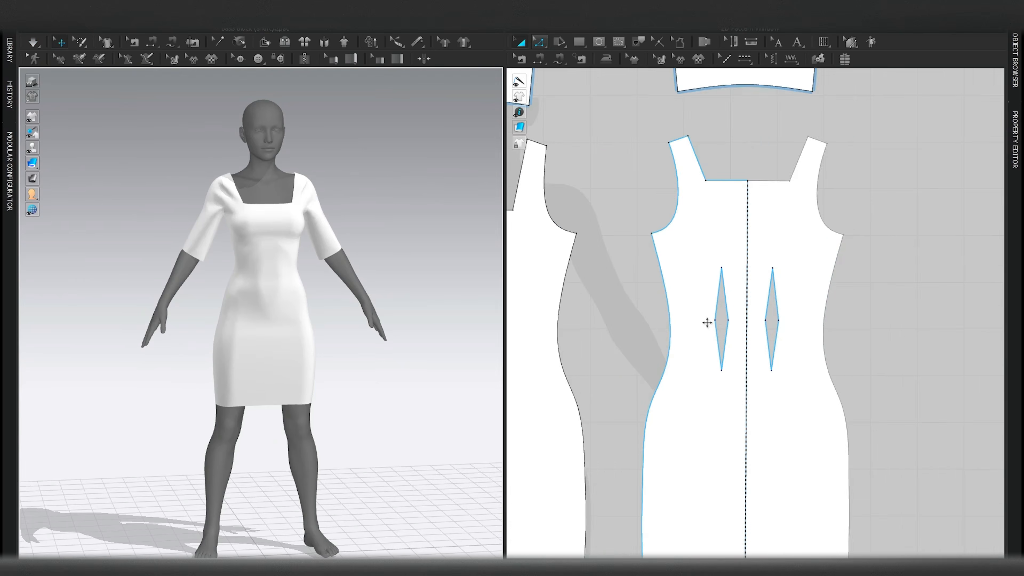
# Step: Draw a circular pattern piece with a circumference of about 2484 mm below the dress pieces
pyautogui.scroll(-3, 806, 315)
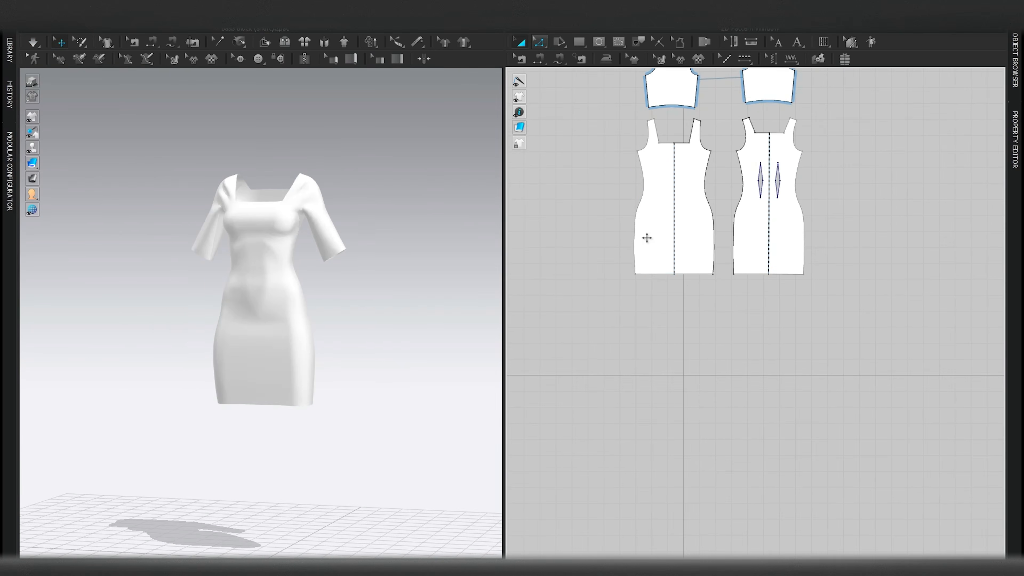
pyautogui.moveTo(647, 238); pyautogui.dragTo(638, 270, button='middle')
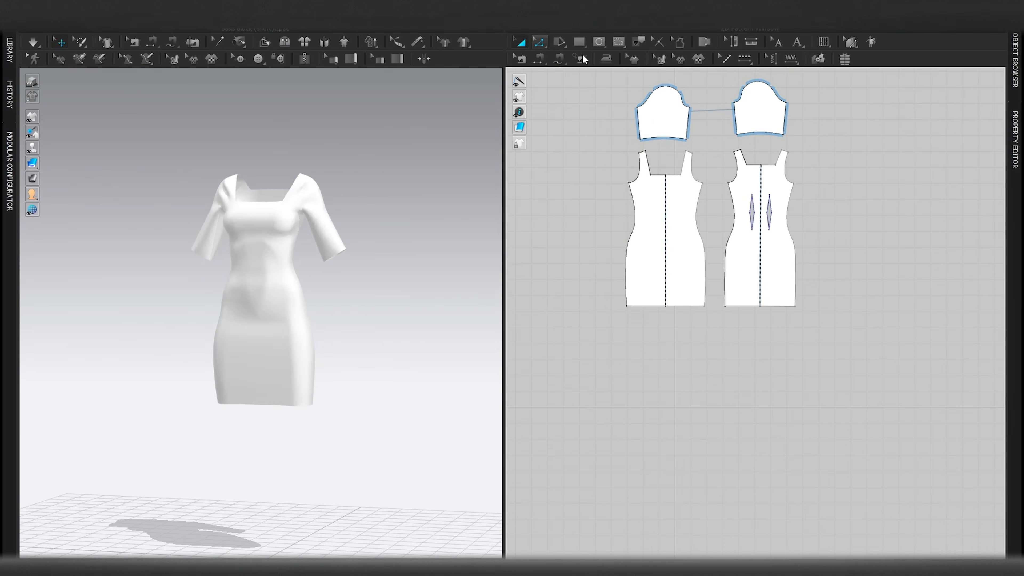
pyautogui.click(598, 41)
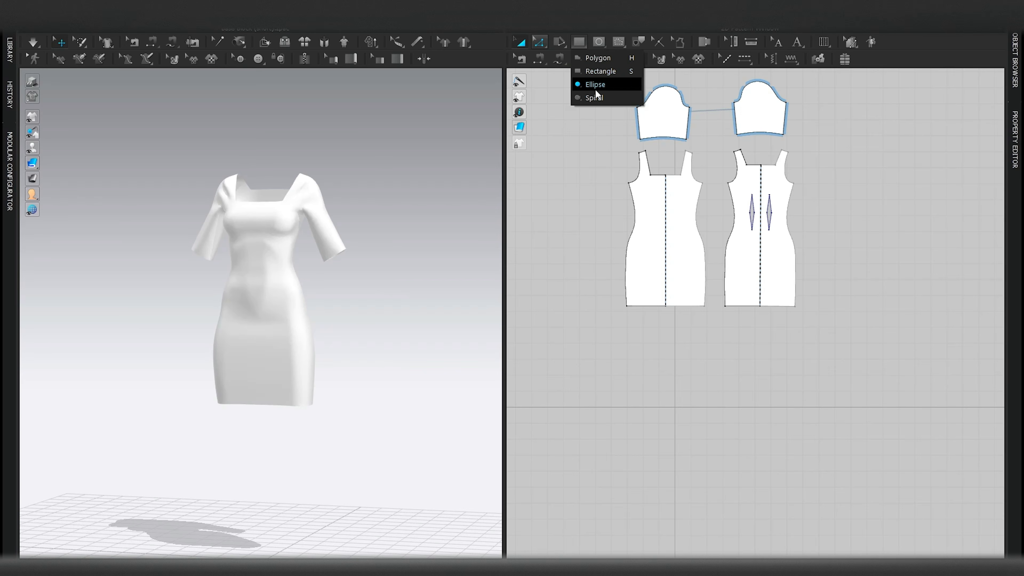
pyautogui.click(597, 92)
pyautogui.moveTo(660, 346); pyautogui.dragTo(786, 473)
# Step: Rotate the circular piece in the 3D view so it lies horizontally
pyautogui.moveTo(317, 378); pyautogui.dragTo(308, 145, button='middle')
pyautogui.click(314, 329)
pyautogui.moveTo(332, 326); pyautogui.dragTo(285, 349, button='right')
pyautogui.moveTo(281, 307); pyautogui.dragTo(352, 283)
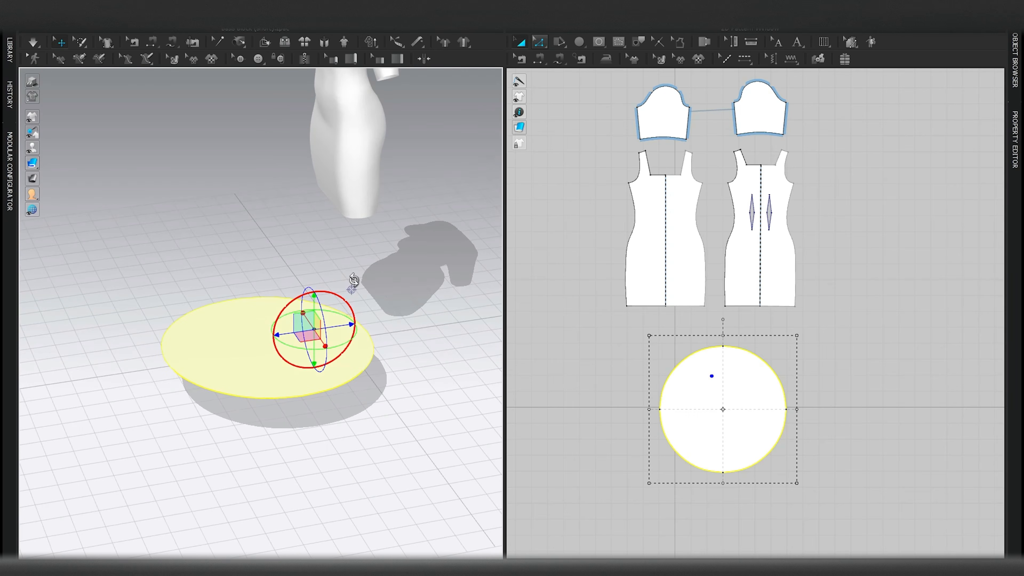
# Step: Show the avatar and center the horizontal circle around its legs just below the dress hem
pyautogui.hotkey('shift', 'a')
pyautogui.moveTo(351, 325); pyautogui.dragTo(343, 348, button='right')
pyautogui.moveTo(308, 344); pyautogui.dragTo(371, 286)
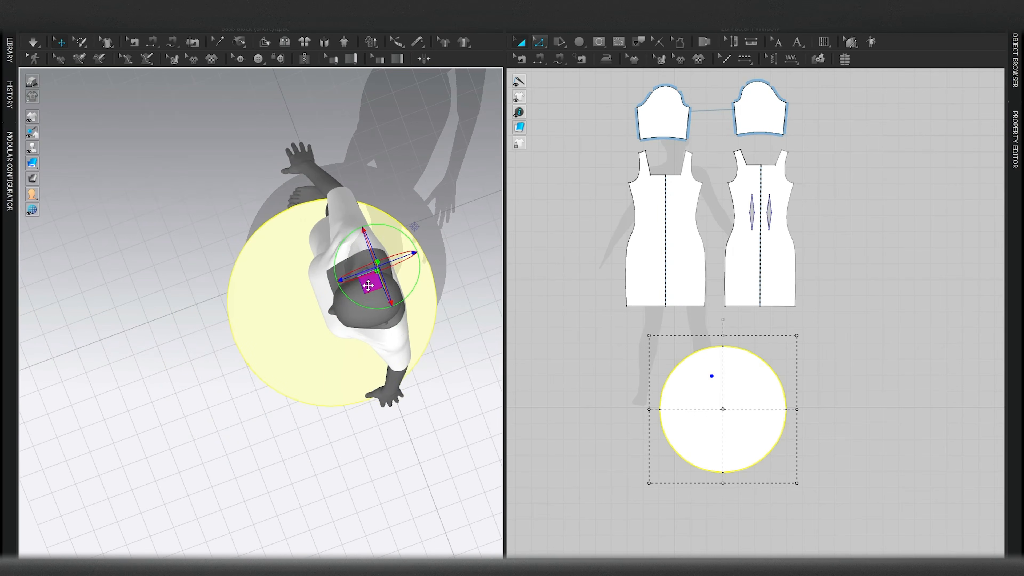
pyautogui.press('2')
pyautogui.moveTo(317, 246); pyautogui.dragTo(331, 290, button='right')
pyautogui.scroll(3, 327, 322)
pyautogui.moveTo(284, 323); pyautogui.dragTo(356, 340, button='right')
pyautogui.moveTo(251, 247); pyautogui.dragTo(237, 238)
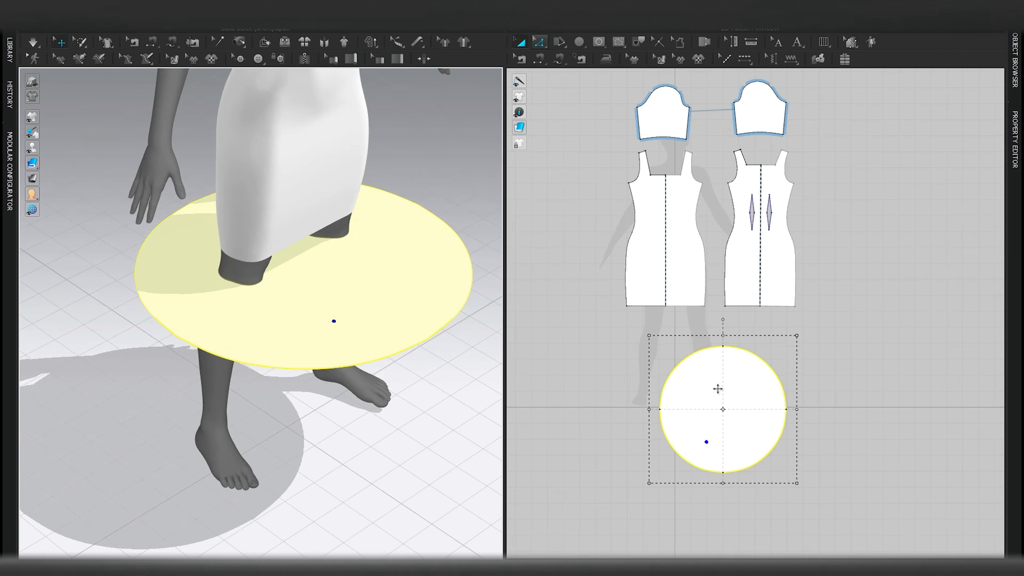
# Step: Offset all four segments of the circle's outline inward as a concentric internal line
pyautogui.press('z')
pyautogui.click(752, 354)
pyautogui.keyDown('shift'); pyautogui.click(692, 354); pyautogui.keyUp('shift')
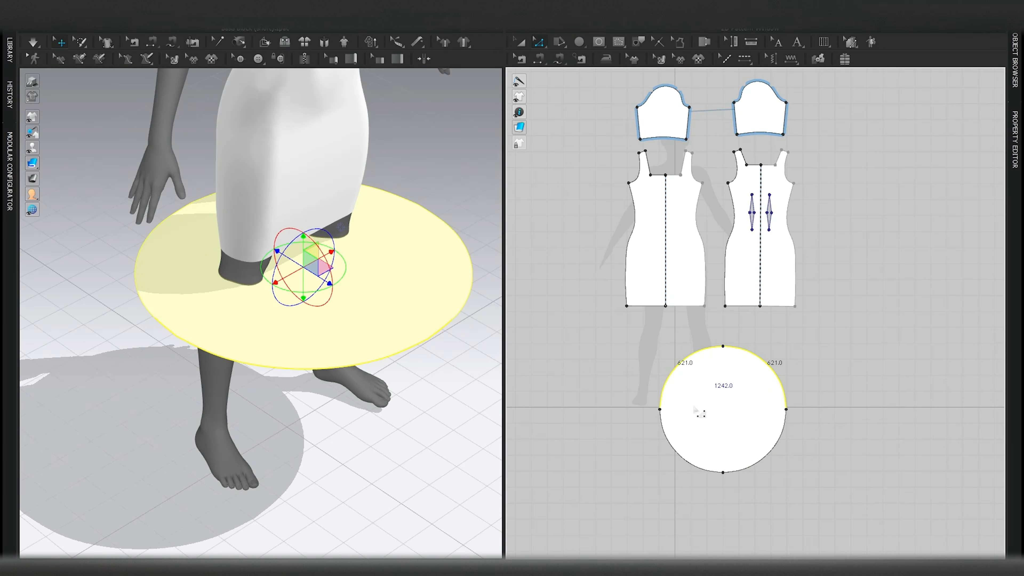
pyautogui.keyDown('shift'); pyautogui.click(679, 456); pyautogui.keyUp('shift')
pyautogui.rightClick(744, 473)
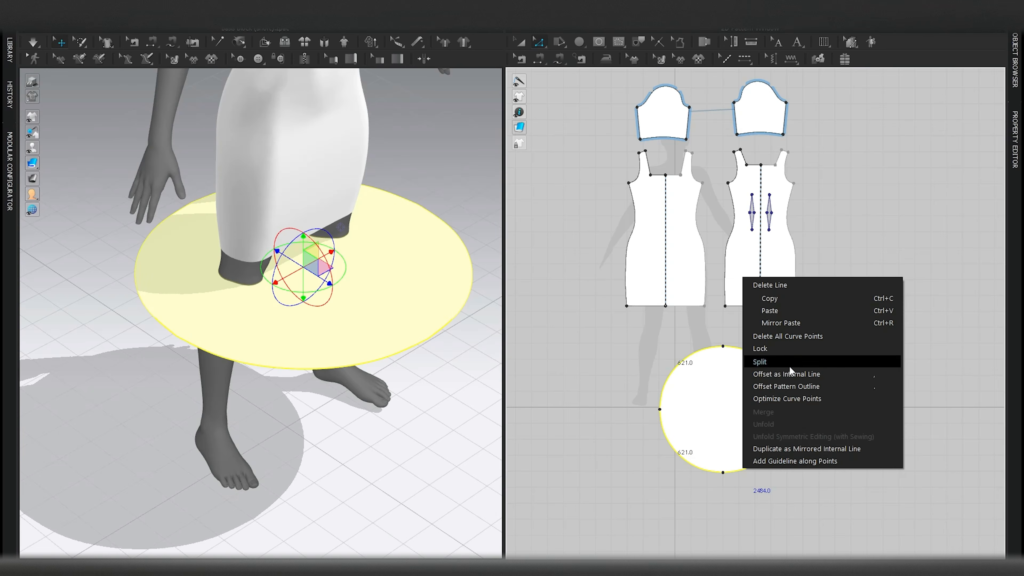
pyautogui.click(766, 373)
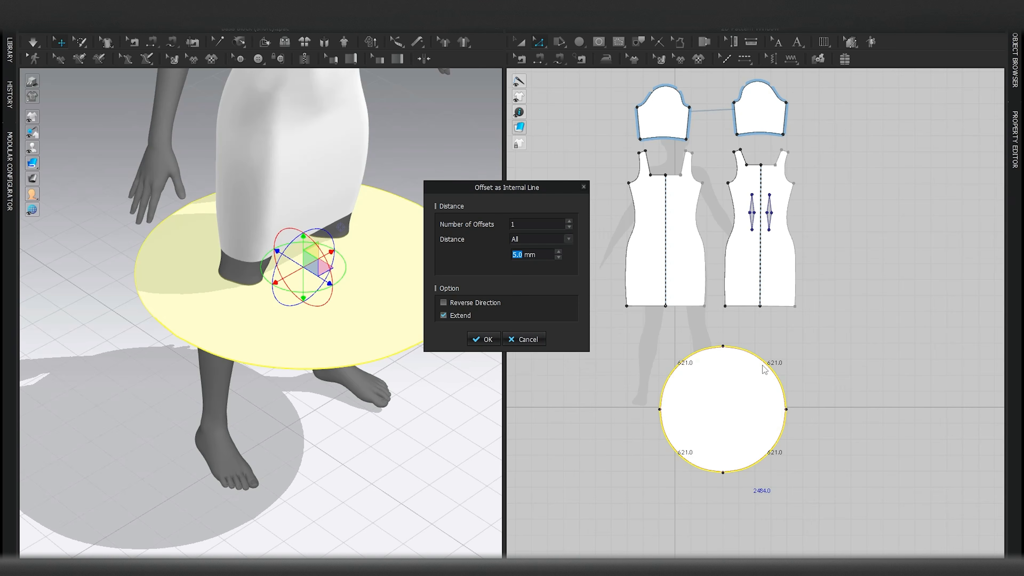
pyautogui.write('0')
pyautogui.click(484, 339)
# Step: Cut the circle along the internal line and delete the inner disc to leave a ring
pyautogui.scroll(2, 694, 389)
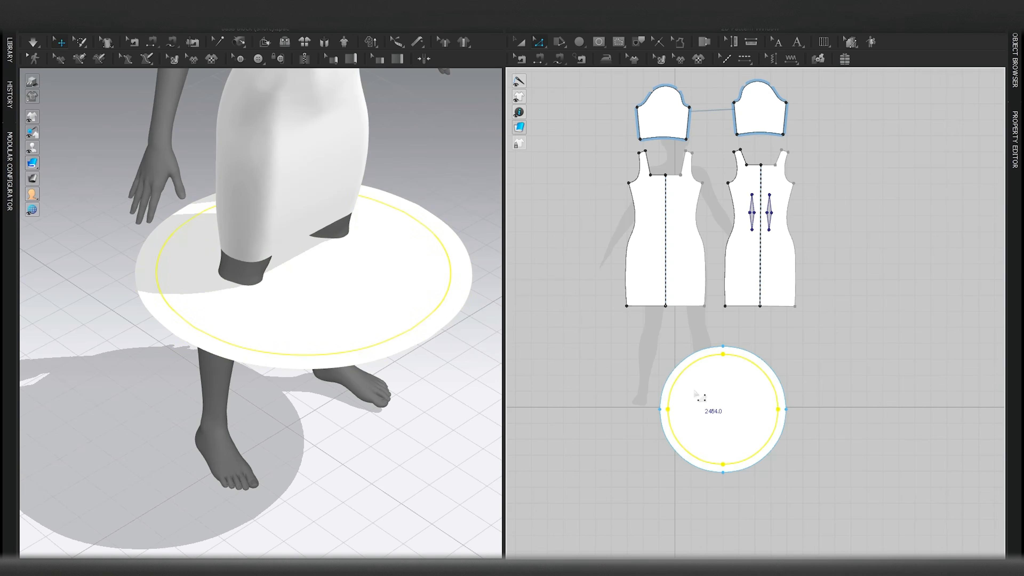
pyautogui.moveTo(698, 374); pyautogui.dragTo(676, 321, button='middle')
pyautogui.rightClick(664, 304)
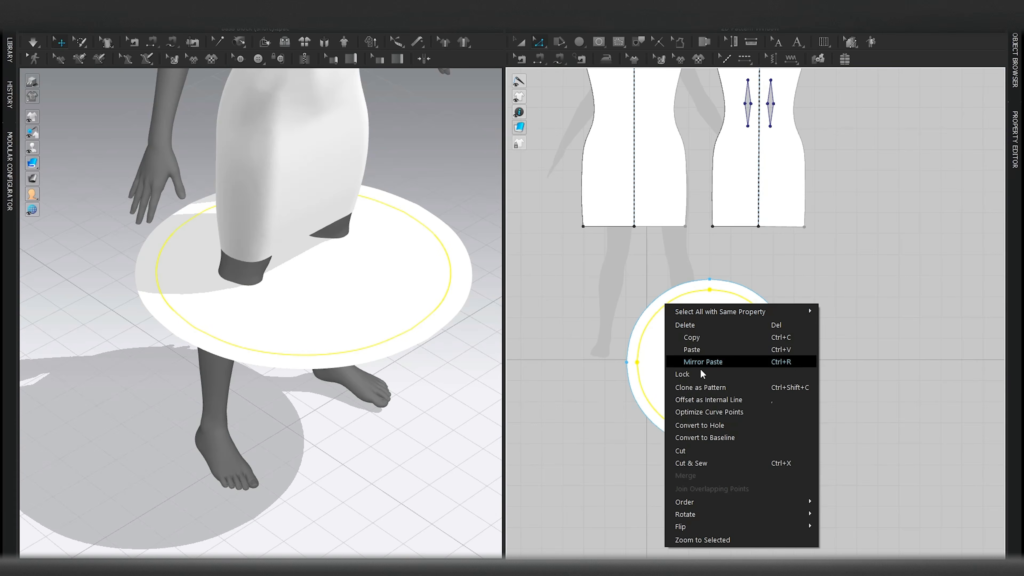
pyautogui.click(686, 452)
pyautogui.click(691, 343)
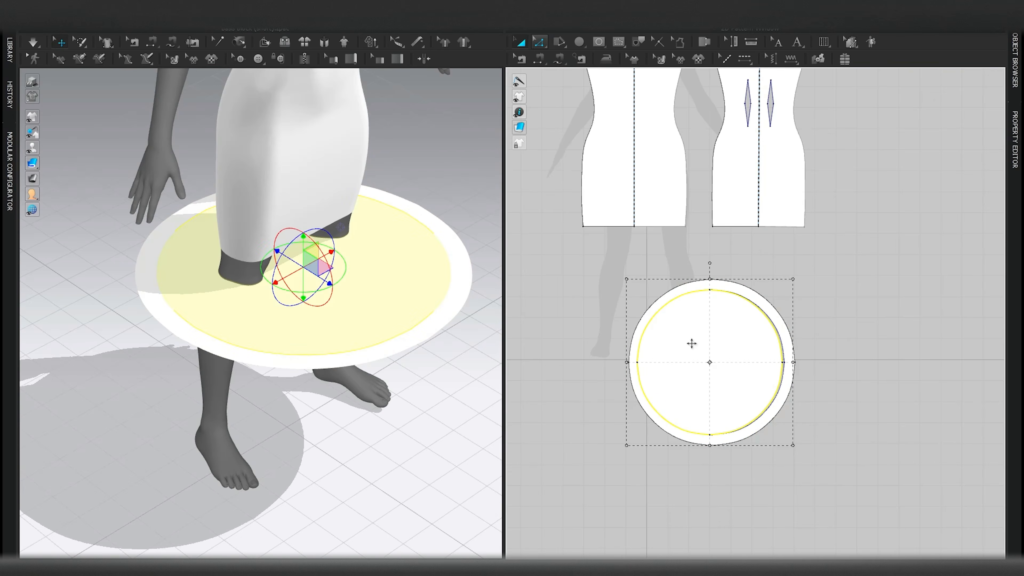
pyautogui.press('Delete')
# Step: Widen the ring by scaling its inner circle down evenly toward the center
pyautogui.click(761, 309)
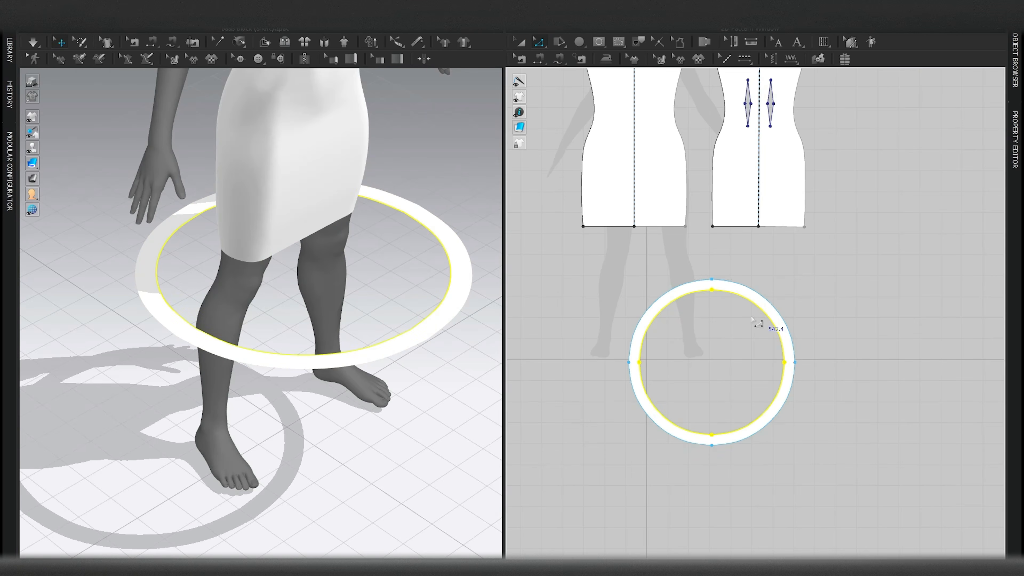
pyautogui.moveTo(794, 279); pyautogui.dragTo(778, 293)
pyautogui.click(597, 309)
pyautogui.scroll(1, 341, 332)
pyautogui.moveTo(342, 331); pyautogui.dragTo(351, 355, button='middle')
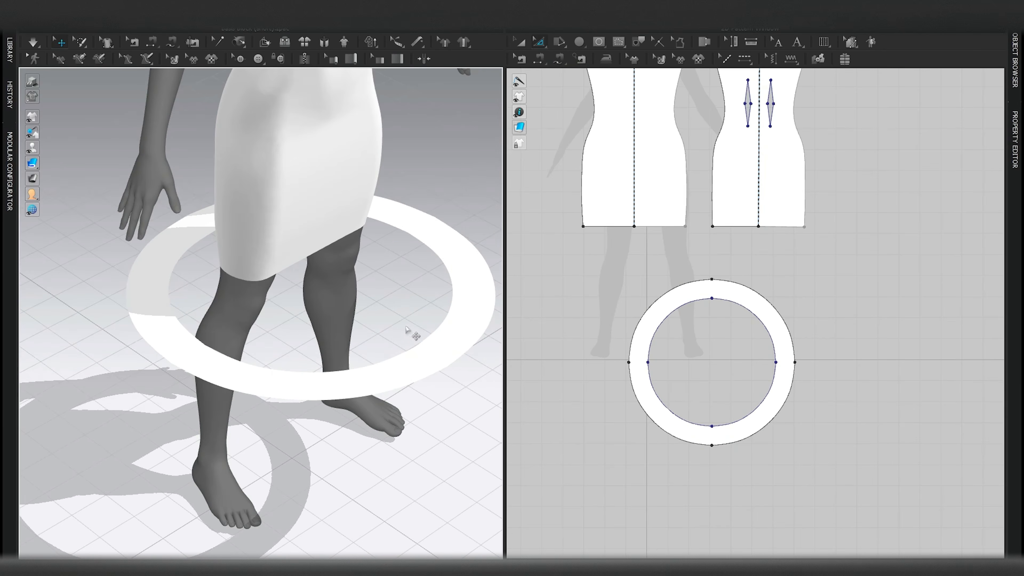
pyautogui.scroll(-5, 705, 341)
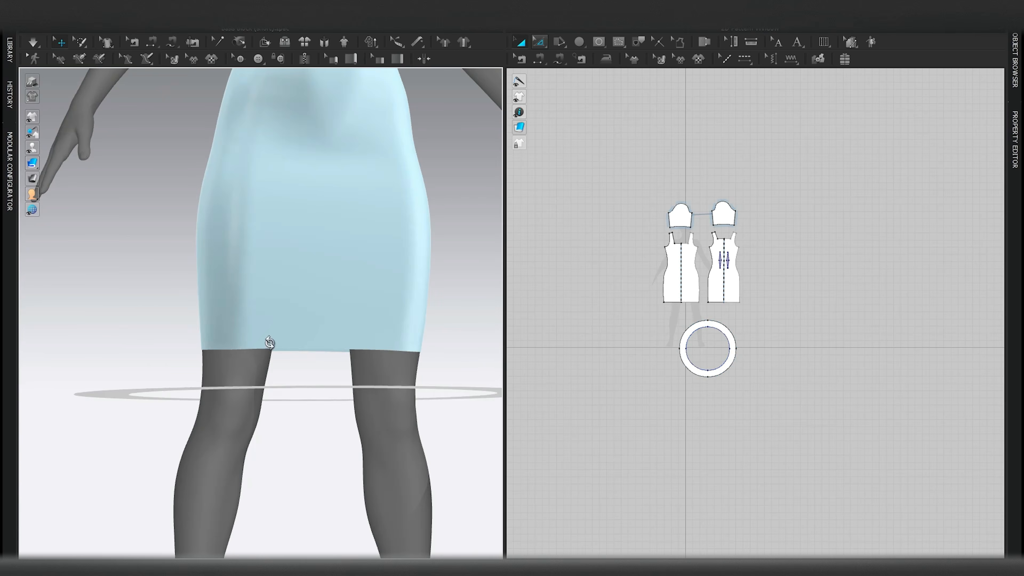
pyautogui.moveTo(270, 342); pyautogui.dragTo(350, 332, button='right')
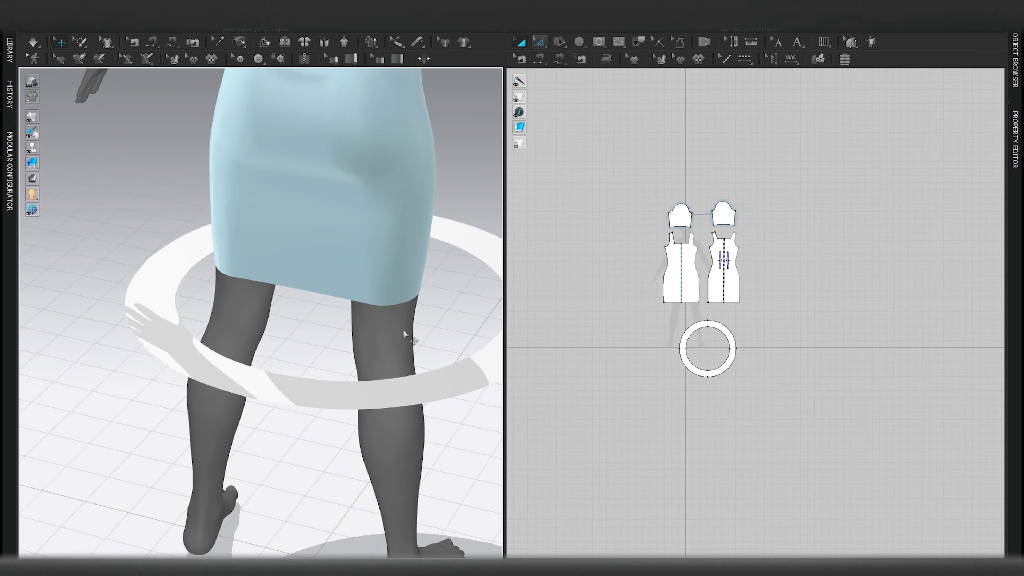
# Step: Sew the ring's full inner circle to the complete front and back hem edges of the dress with free sewing
pyautogui.scroll(4, 701, 343)
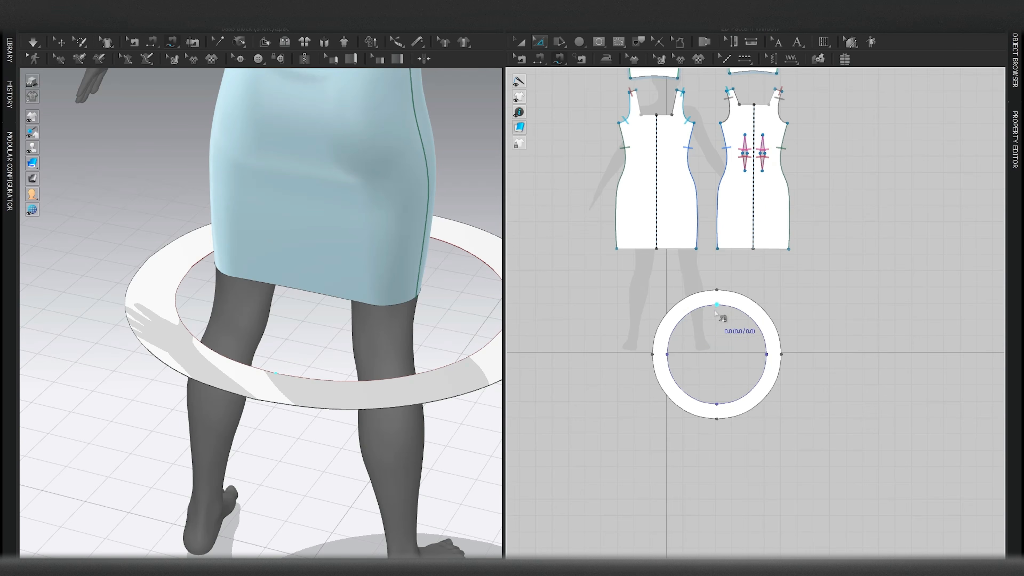
pyautogui.scroll(3, 714, 311)
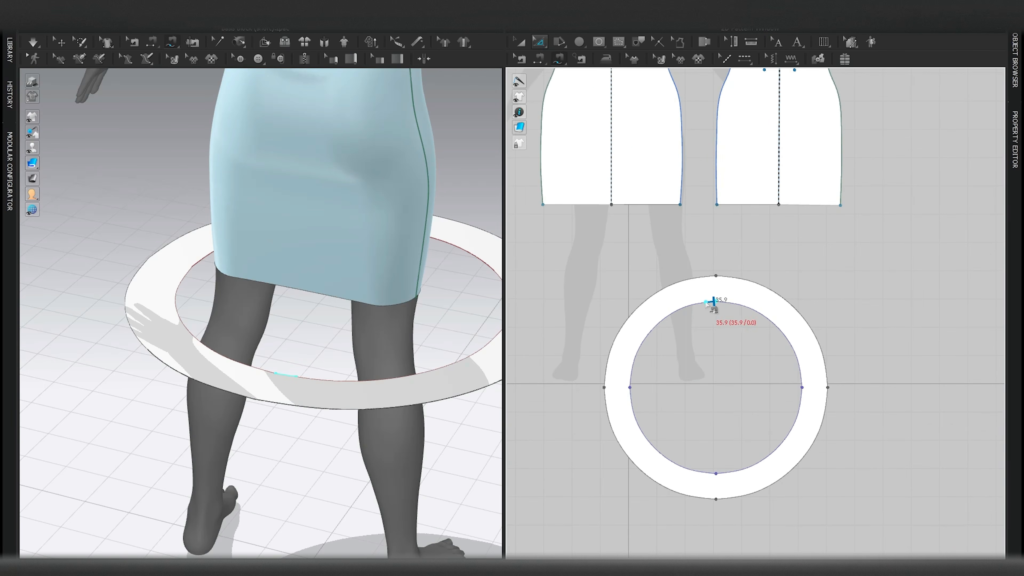
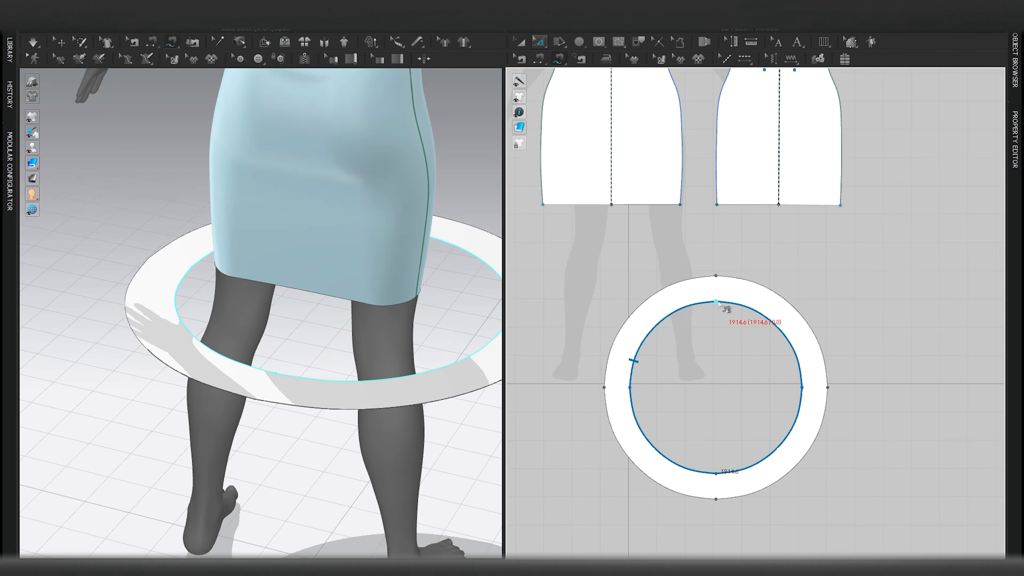
pyautogui.moveTo(719, 257); pyautogui.dragTo(693, 331, button='middle')
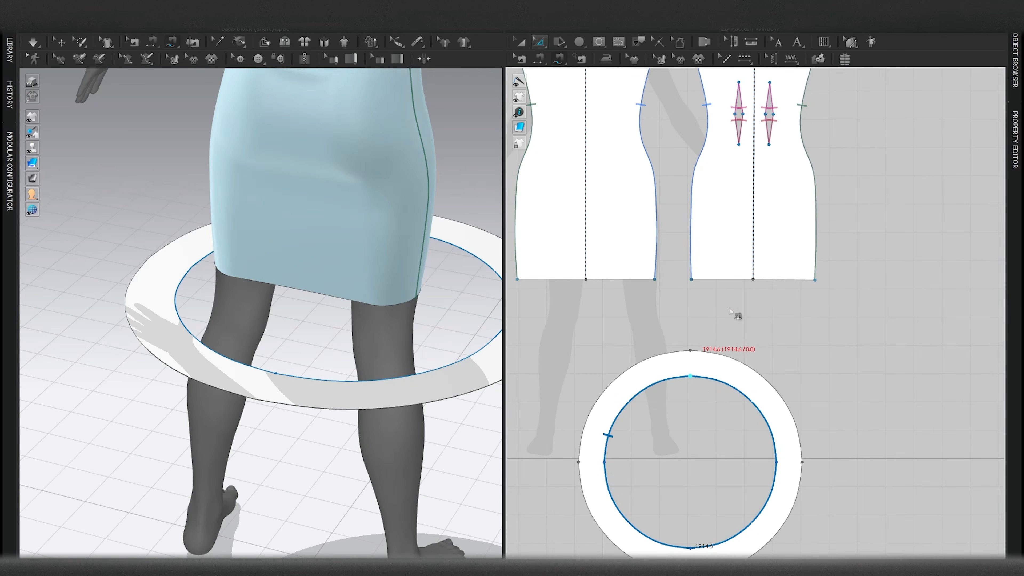
pyautogui.click(753, 280)
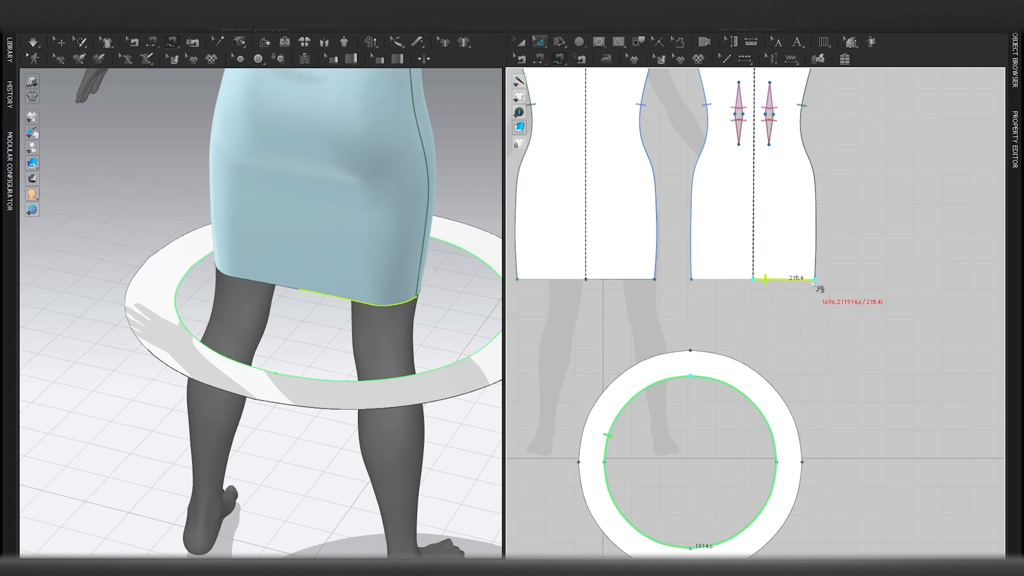
pyautogui.moveTo(636, 335); pyautogui.dragTo(716, 336, button='middle')
pyautogui.click(597, 279)
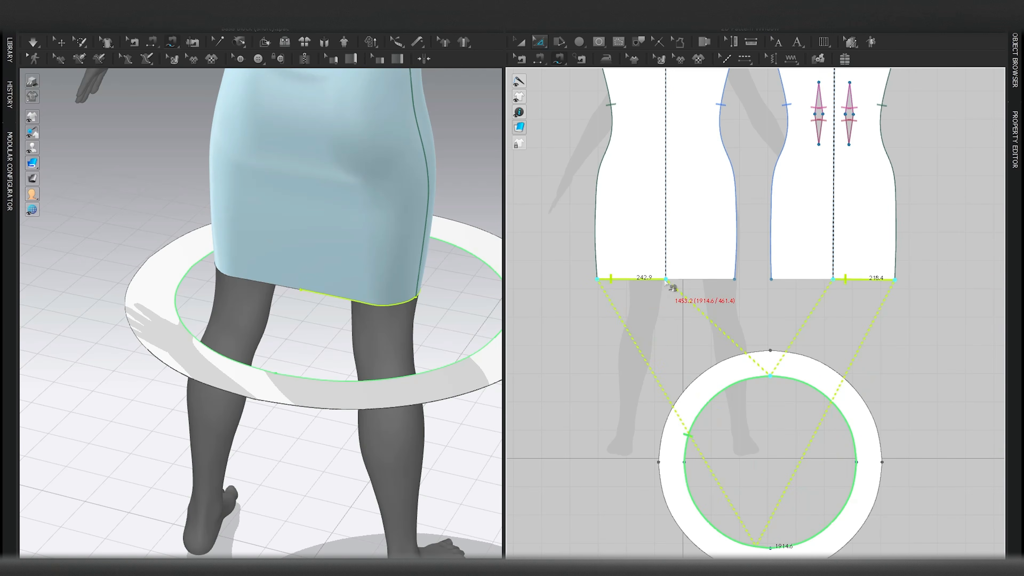
pyautogui.click(735, 279)
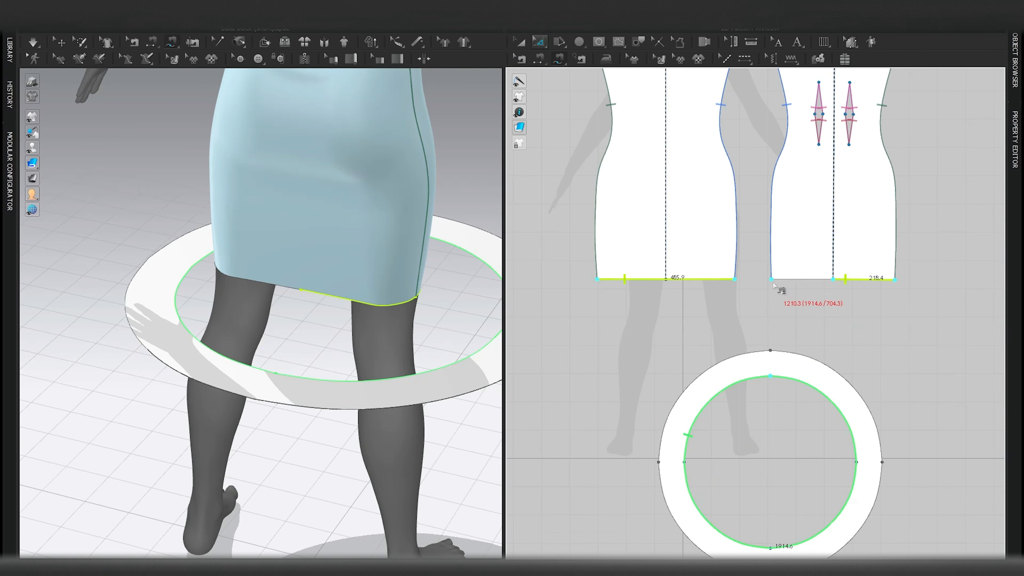
pyautogui.click(772, 280)
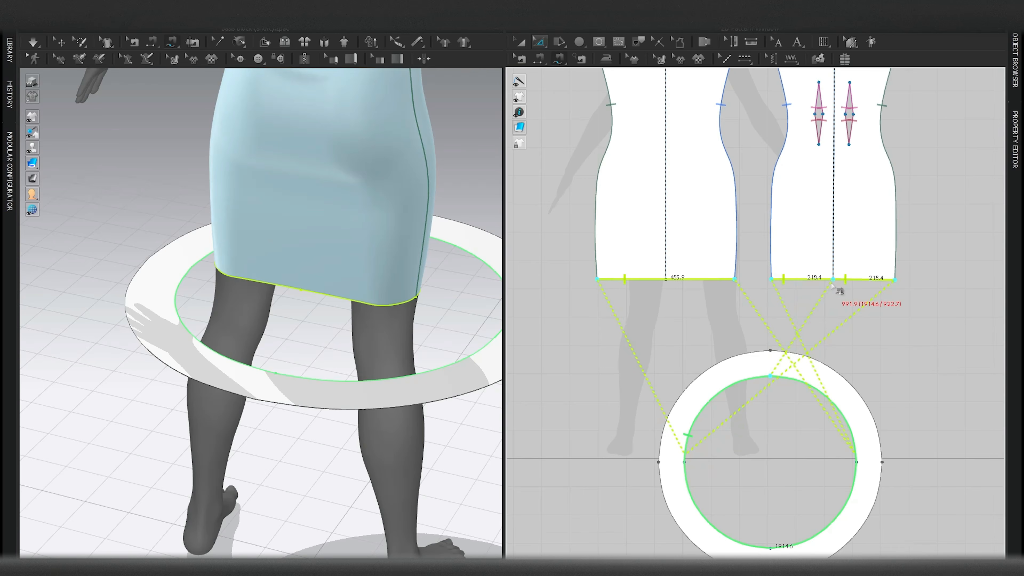
pyautogui.press('Return')
# Step: Simulate the garment so the ring gathers onto the dress hem, adjusting the fabric and viewing the flounce all around
pyautogui.press('q')
pyautogui.moveTo(380, 320); pyautogui.dragTo(220, 348, button='right')
pyautogui.scroll(-4, 220, 348)
pyautogui.moveTo(380, 328); pyautogui.dragTo(334, 301, button='right')
pyautogui.moveTo(396, 353); pyautogui.dragTo(316, 367, button='right')
pyautogui.scroll(3, 347, 349)
pyautogui.moveTo(297, 360); pyautogui.dragTo(286, 372)
pyautogui.moveTo(320, 314); pyautogui.dragTo(419, 282, button='right')
pyautogui.click(419, 283)
pyautogui.press('space')
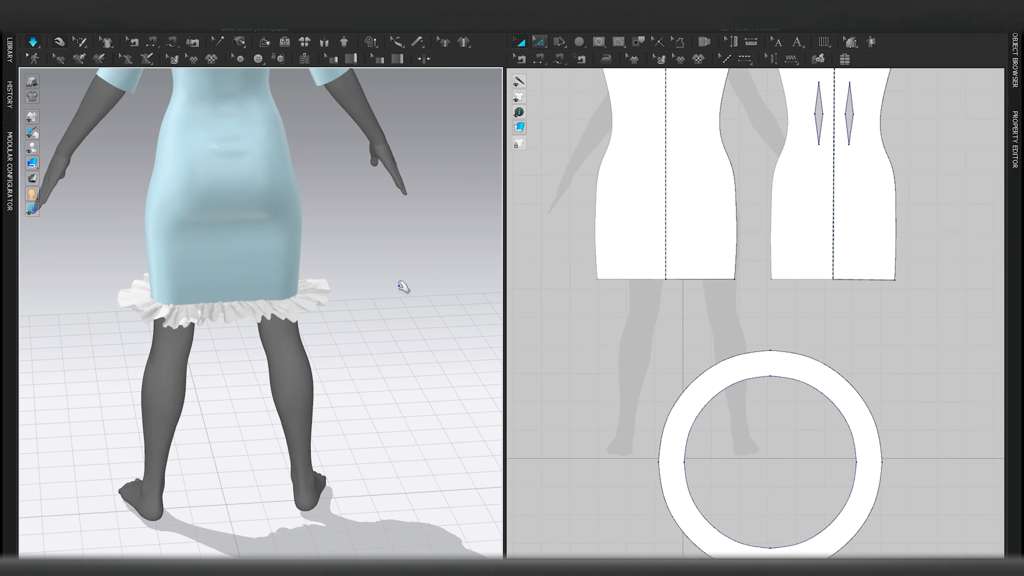
pyautogui.moveTo(181, 328); pyautogui.dragTo(322, 331, button='right')
pyautogui.scroll(-4, 290, 329)
pyautogui.press('space')
# Step: Scale the ring's outer circle up evenly from its center and simulate the longer flounce
pyautogui.click(789, 362)
pyautogui.scroll(-5, 780, 333)
pyautogui.press('z')
pyautogui.click(846, 343)
pyautogui.doubleClick(795, 347)
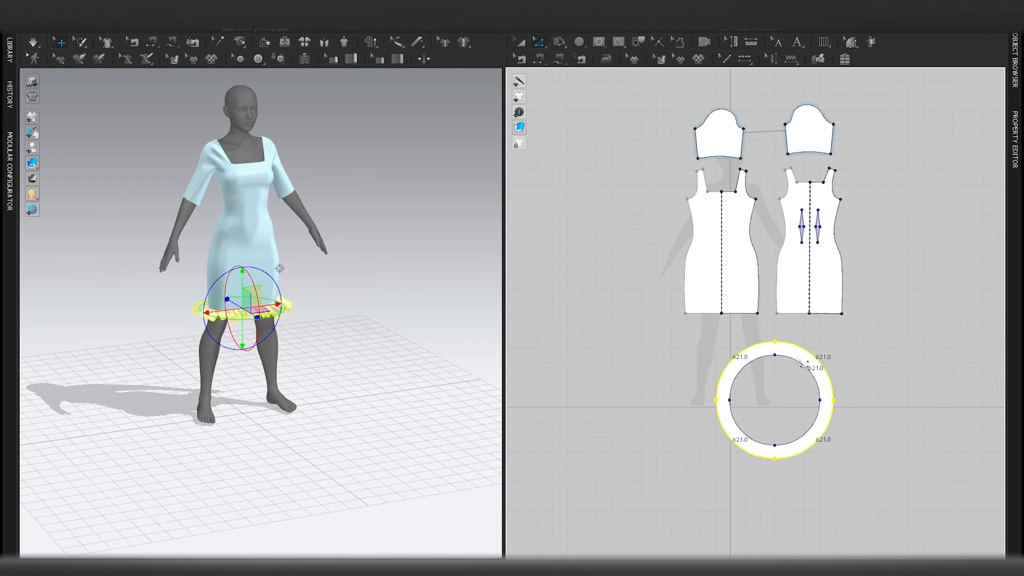
pyautogui.moveTo(845, 330); pyautogui.dragTo(890, 298)
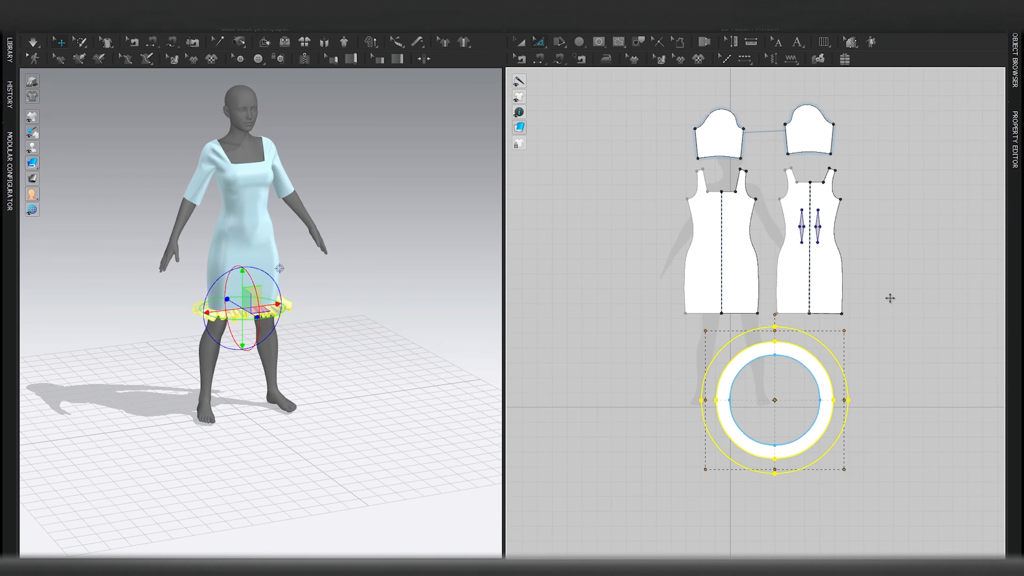
pyautogui.press('space')
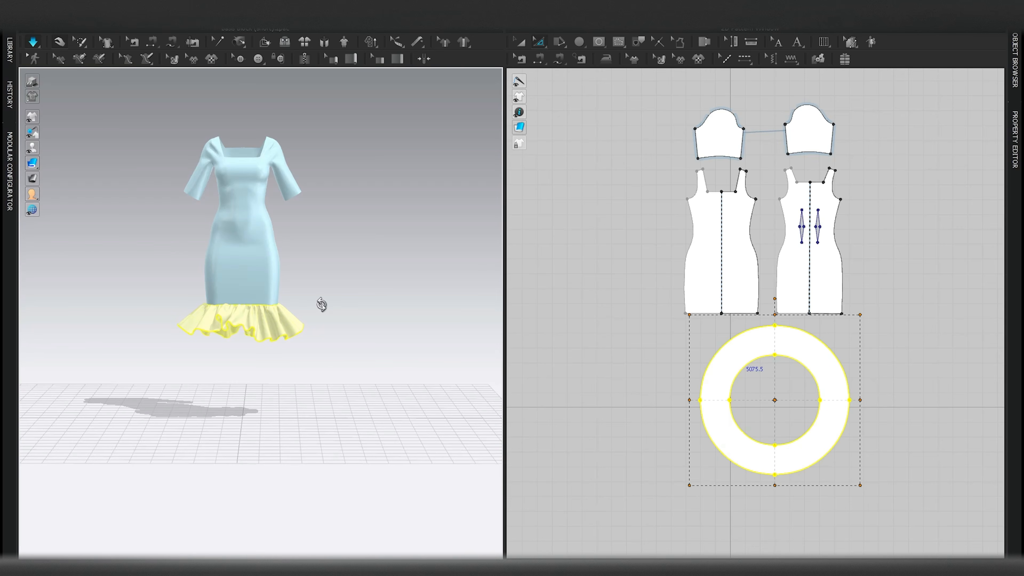
pyautogui.press('space')
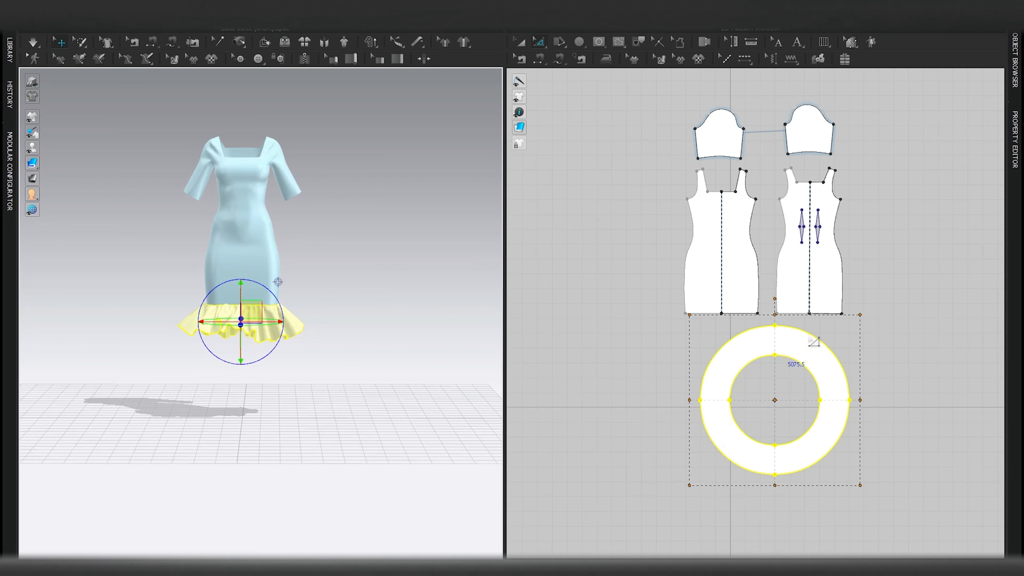
# Step: Enlarge the ring's outer circle slightly more, leaving the inner circle as is, and simulate the drape again
pyautogui.press('z')
pyautogui.doubleClick(828, 347)
pyautogui.hotkey('ctrl', 't')
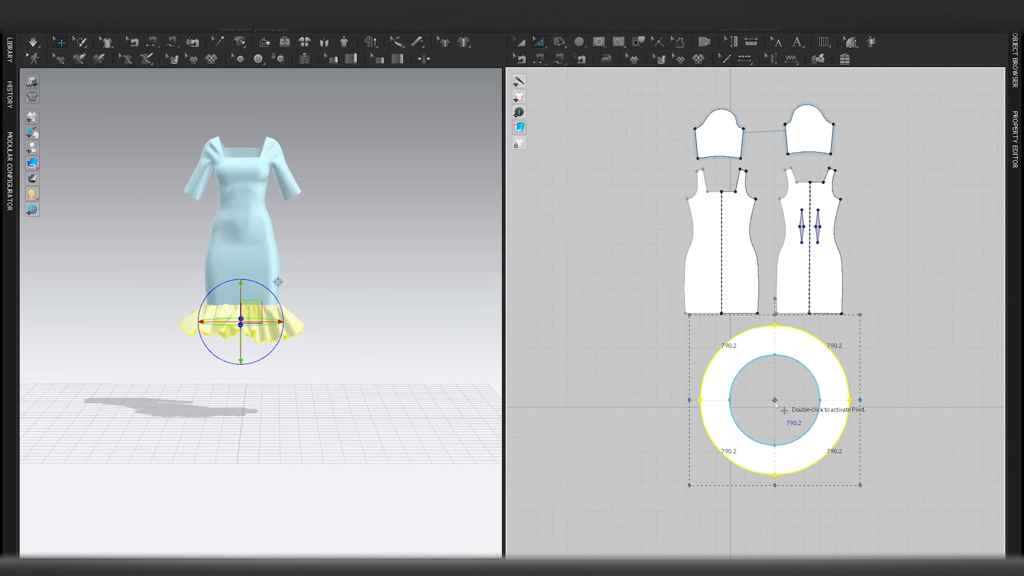
pyautogui.moveTo(859, 314); pyautogui.dragTo(868, 307)
pyautogui.press('space')
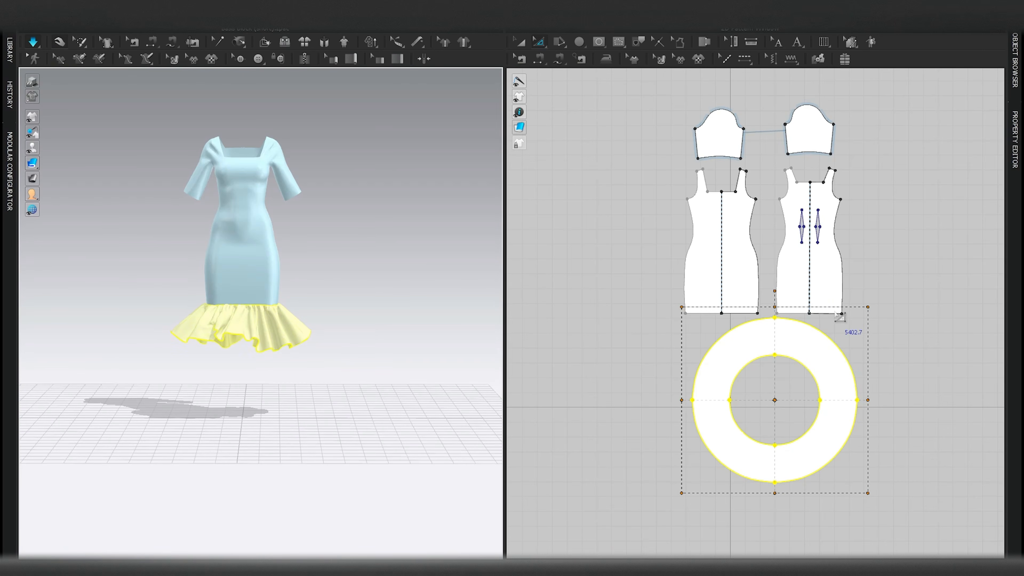
pyautogui.press('space')
# Step: Scale the outer circle up once more to a perimeter of about 6026.9 and simulate the fuller flounce on the avatar
pyautogui.scroll(-4, 756, 377)
pyautogui.press('a')
pyautogui.moveTo(806, 361); pyautogui.dragTo(795, 382)
pyautogui.click(853, 341)
pyautogui.press('z')
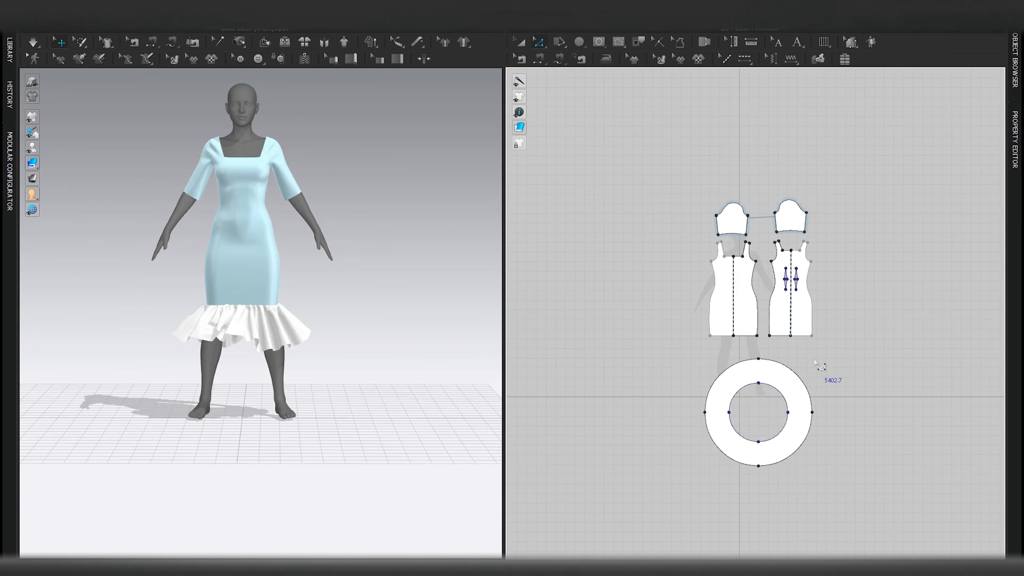
pyautogui.click(802, 417)
pyautogui.press('a')
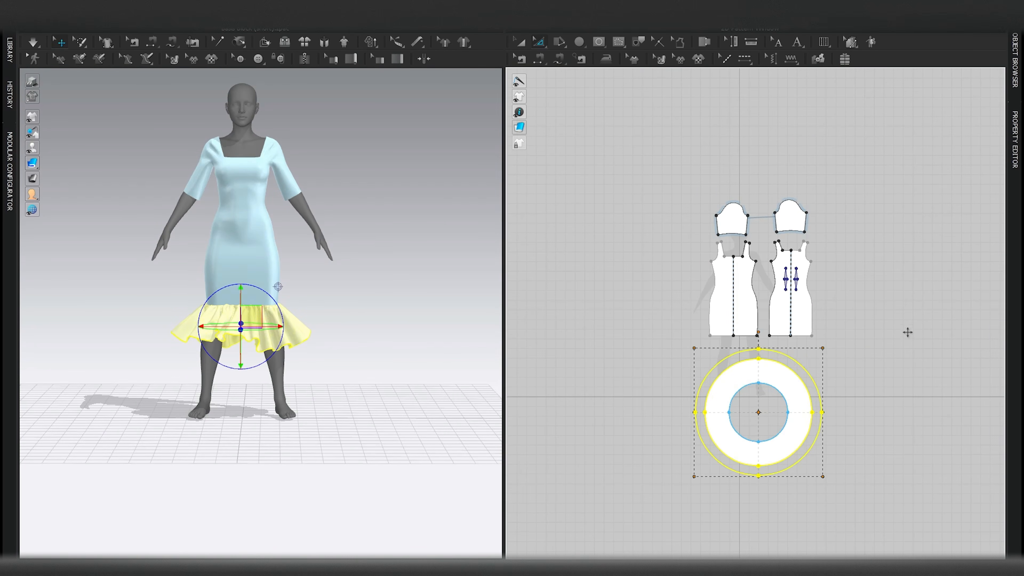
pyautogui.moveTo(907, 332); pyautogui.dragTo(911, 333)
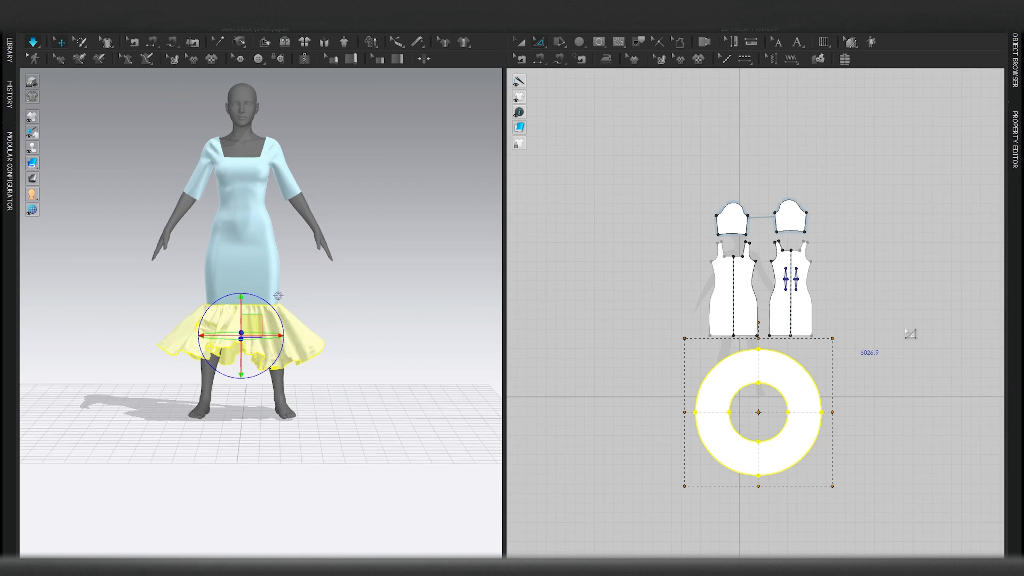
pyautogui.moveTo(217, 377); pyautogui.dragTo(260, 412)
pyautogui.scroll(-3, 310, 315)
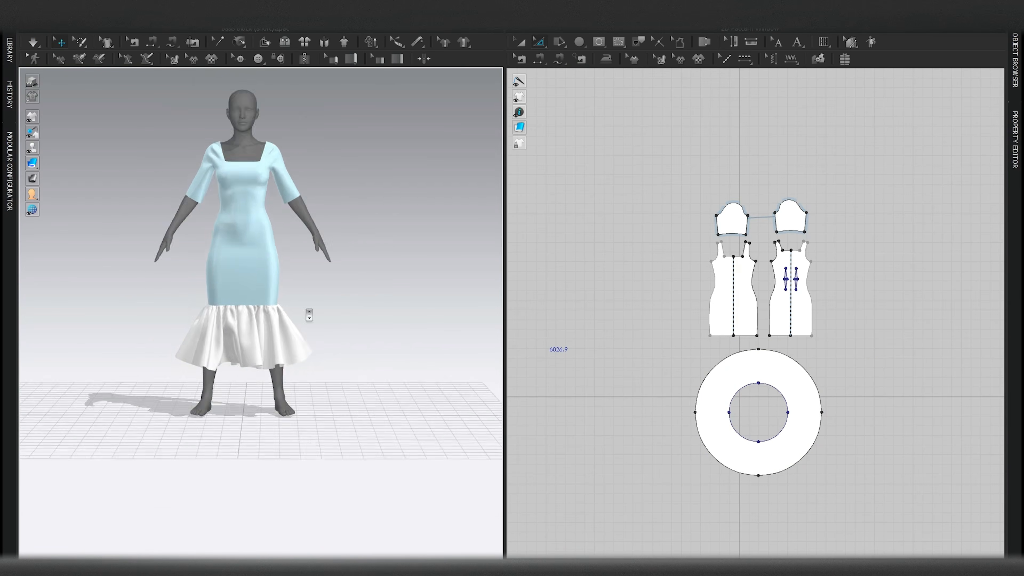
# Step: Reduce the ring's outer circle slightly, select its inner circle, and check the simulated flounce on the whole dress
pyautogui.scroll(3, 309, 315)
pyautogui.click(233, 348)
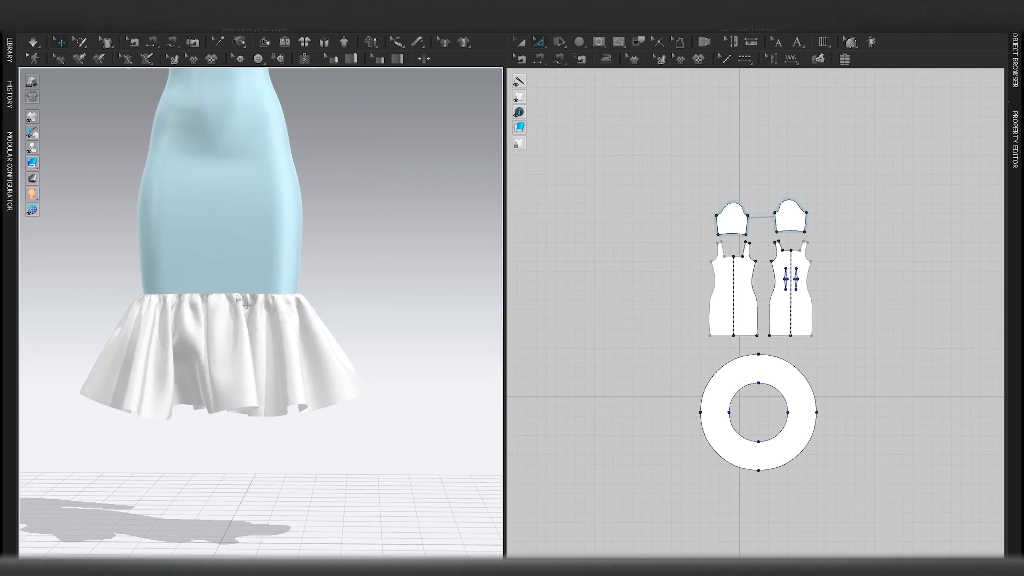
pyautogui.scroll(2, 830, 380)
pyautogui.moveTo(699, 386); pyautogui.dragTo(790, 471)
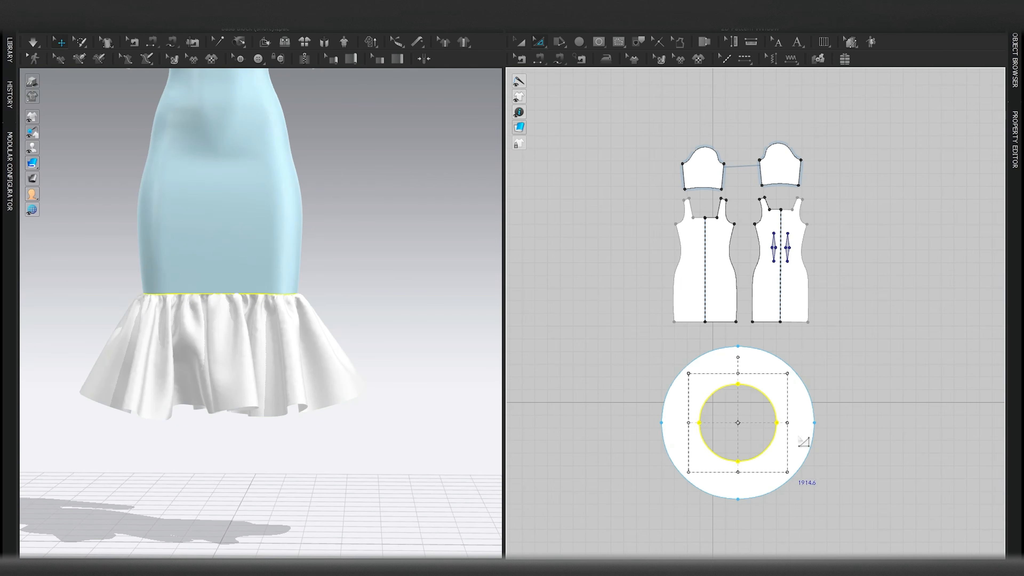
pyautogui.press('space')
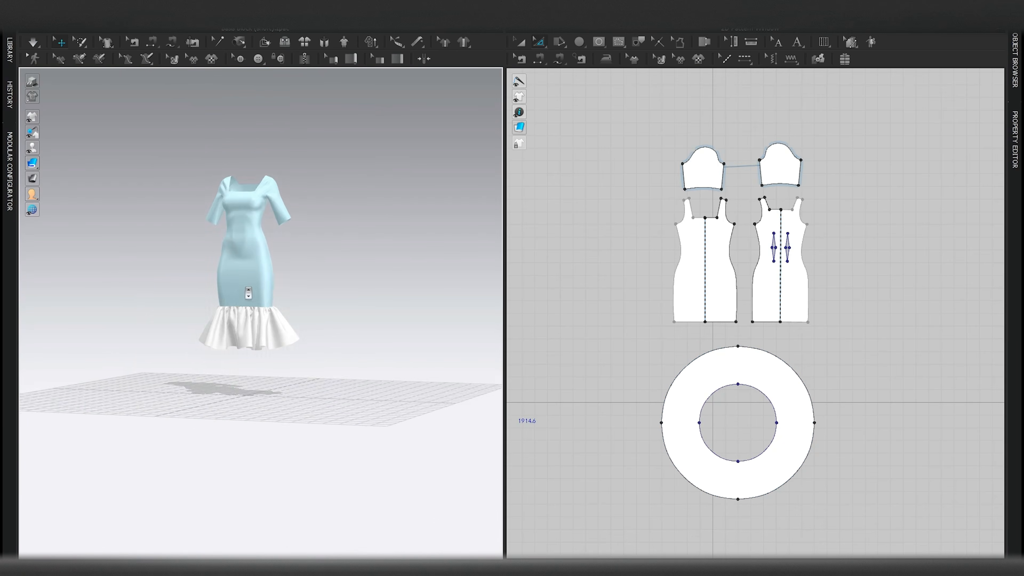
pyautogui.scroll(3, 282, 242)
pyautogui.moveTo(290, 232); pyautogui.dragTo(276, 292, button='middle')
# Step: Draw a new circle pattern, much smaller than the hem ring, in the empty area beside the sleeve pattern
pyautogui.press('a')
pyautogui.click(768, 378)
pyautogui.moveTo(899, 237); pyautogui.dragTo(706, 377, button='middle')
pyautogui.click(629, 211)
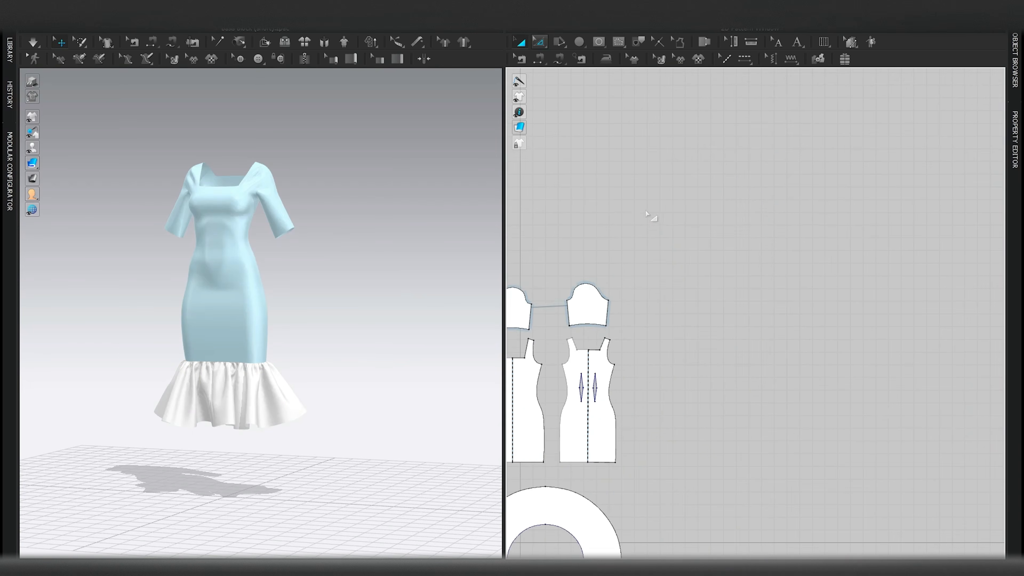
pyautogui.scroll(2, 629, 210)
pyautogui.press('e')
pyautogui.moveTo(702, 297); pyautogui.dragTo(770, 365)
pyautogui.scroll(3, 782, 317)
pyautogui.moveTo(720, 360); pyautogui.dragTo(790, 362, button='middle')
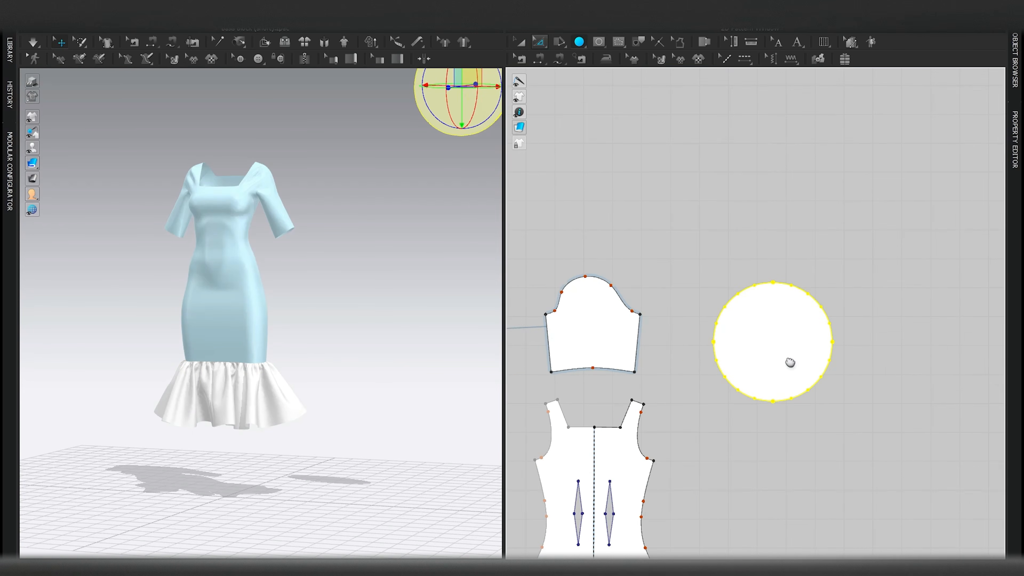
# Step: Try a second circle above the first, undo it, and move the first circle slightly closer to the sleeve pattern
pyautogui.moveTo(644, 171); pyautogui.dragTo(745, 263)
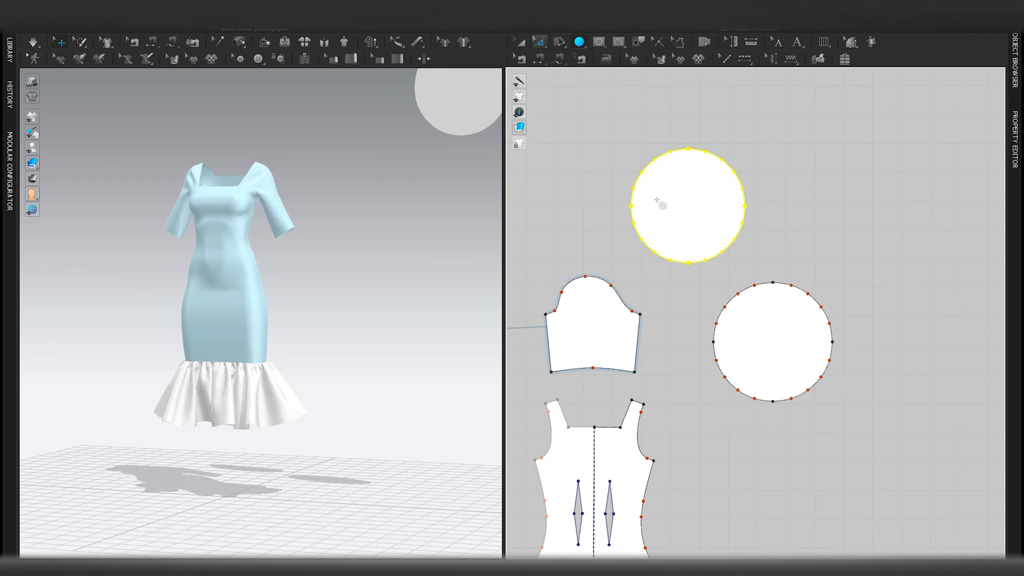
pyautogui.hotkey('ctrl', 'z')
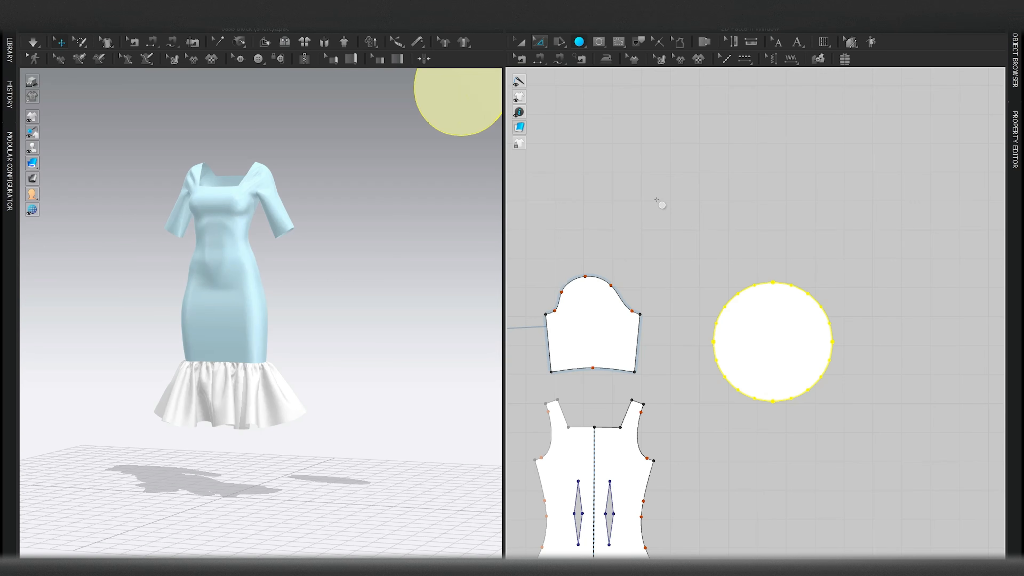
pyautogui.moveTo(748, 355); pyautogui.dragTo(729, 354)
pyautogui.click(603, 258)
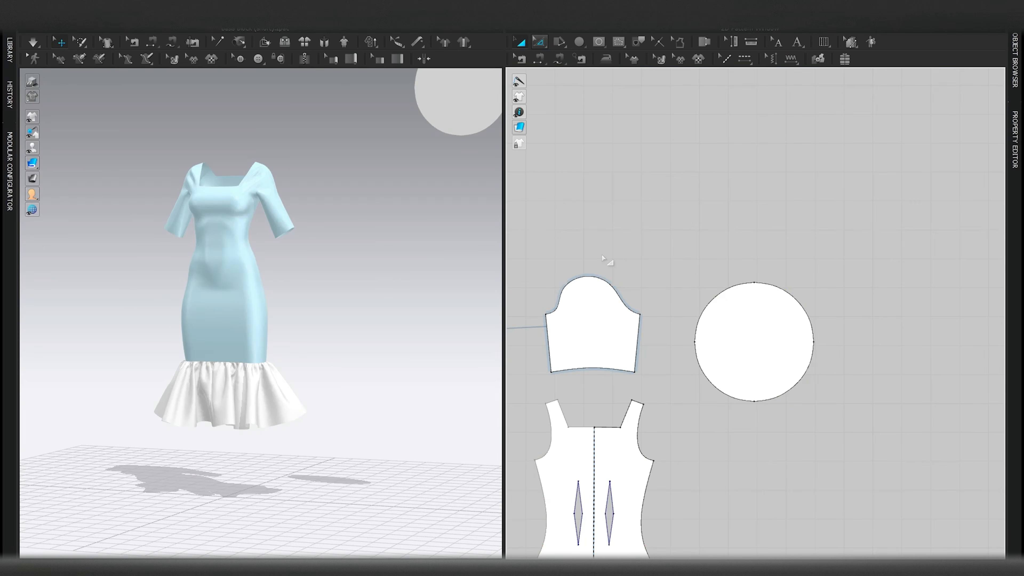
# Step: Offset the new circle's outline inward, cut along that internal line and delete the inner disc to leave a ring
pyautogui.scroll(3, 685, 327)
pyautogui.click(750, 322)
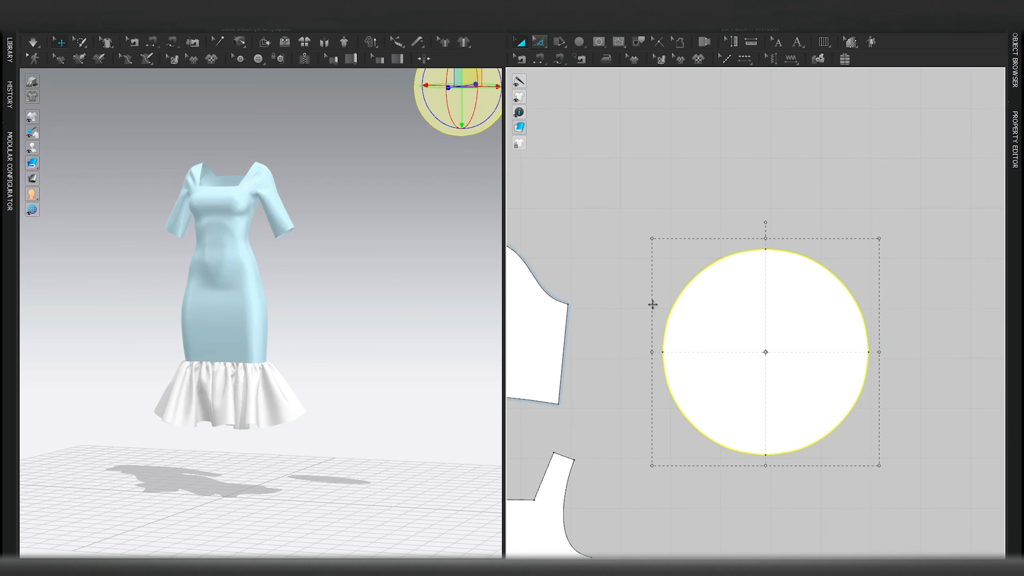
pyautogui.click(484, 339)
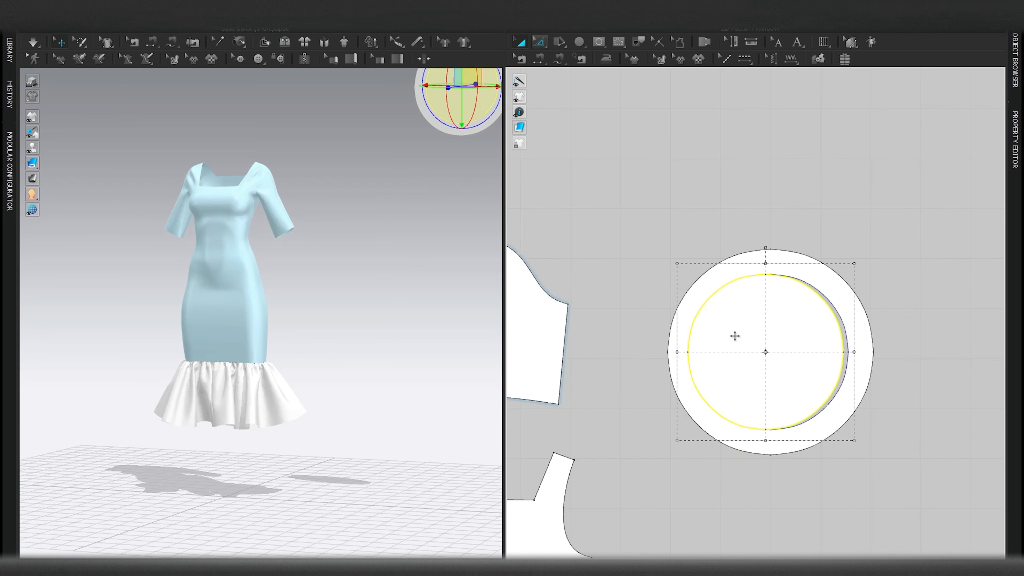
pyautogui.press('Delete')
# Step: Place the new ring around the avatar's forearm below the sleeve hem and tilt it across the arm
pyautogui.scroll(-5, 361, 240)
pyautogui.click(367, 208)
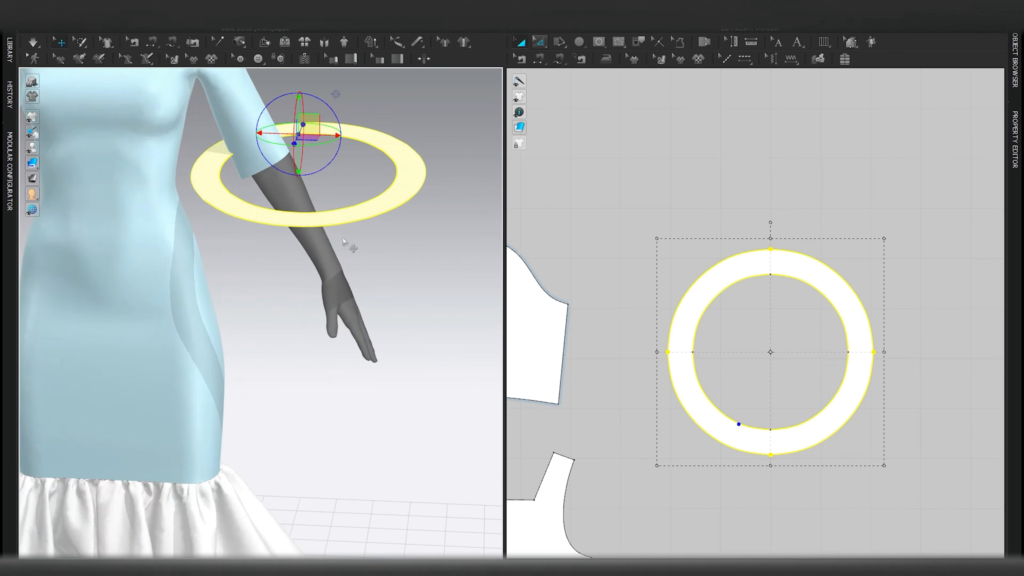
pyautogui.moveTo(327, 307); pyautogui.dragTo(289, 249)
pyautogui.click(365, 188)
pyautogui.scroll(3, 316, 218)
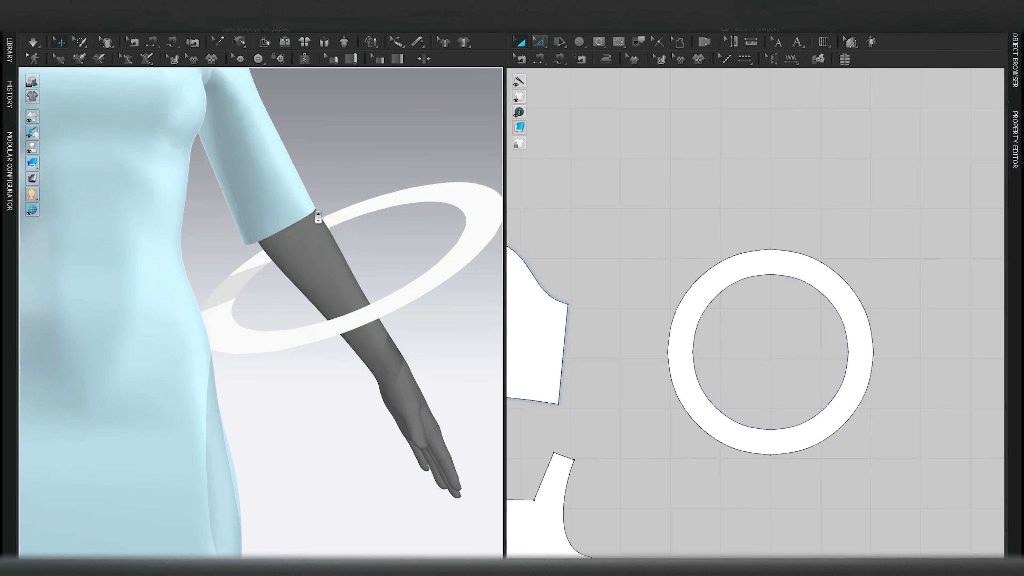
pyautogui.moveTo(237, 331); pyautogui.dragTo(292, 331, button='right')
# Step: Free-sew the full inner edge of the small ring to the hem edge of the sleeve pattern
pyautogui.click(234, 370)
pyautogui.press('m')
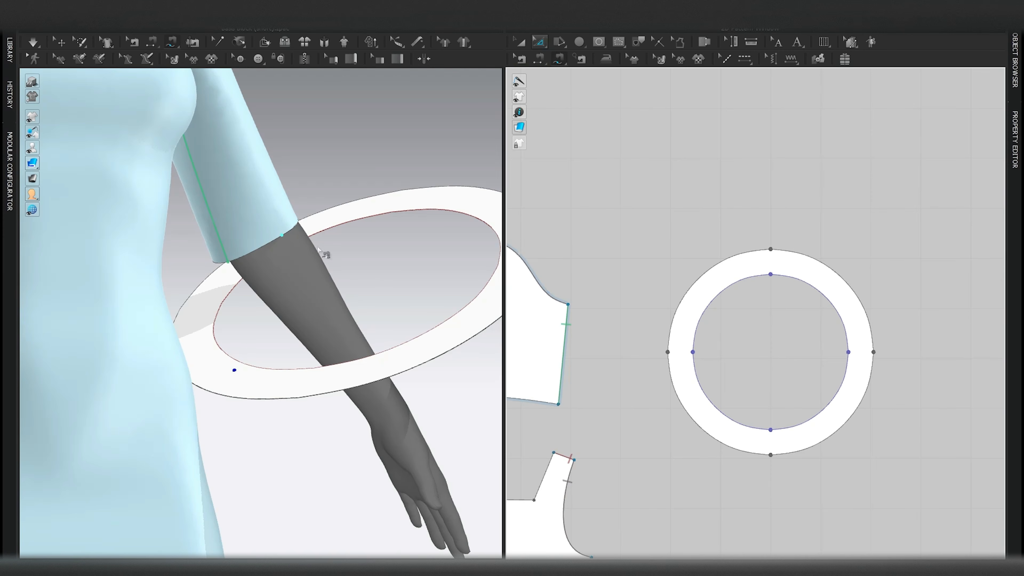
pyautogui.moveTo(600, 381); pyautogui.dragTo(736, 354, button='middle')
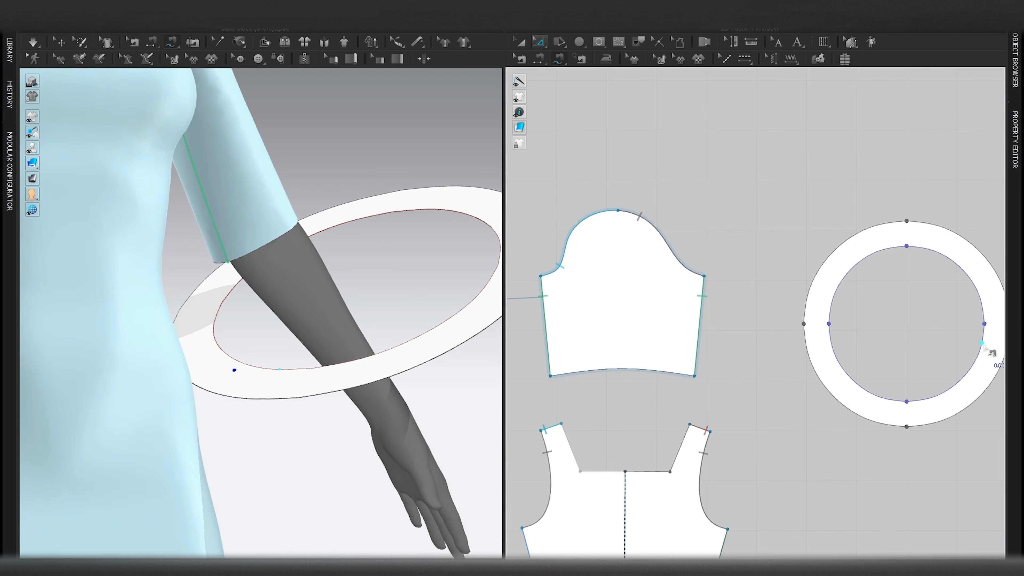
pyautogui.moveTo(987, 327); pyautogui.dragTo(927, 363, button='middle')
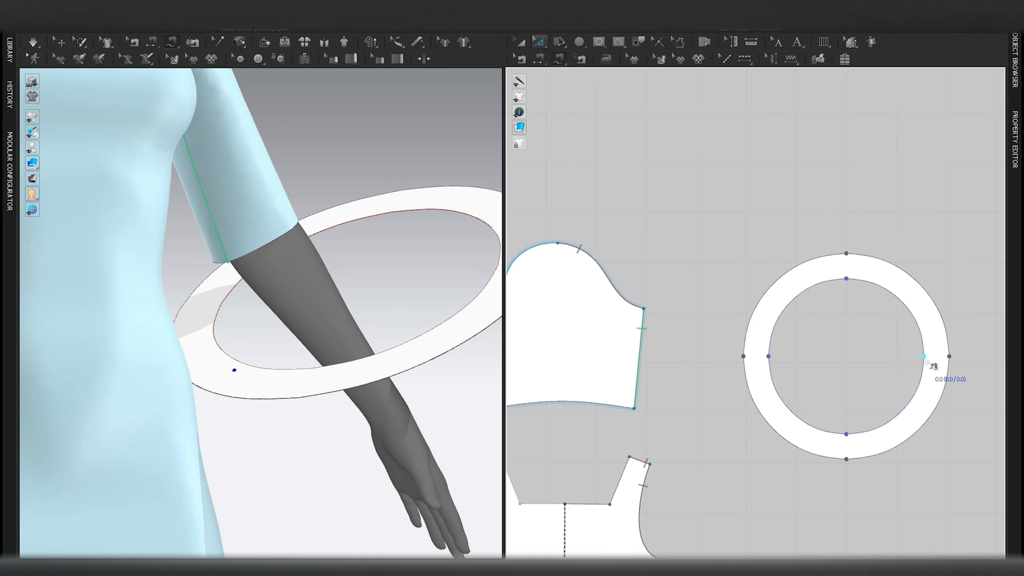
pyautogui.click(917, 352)
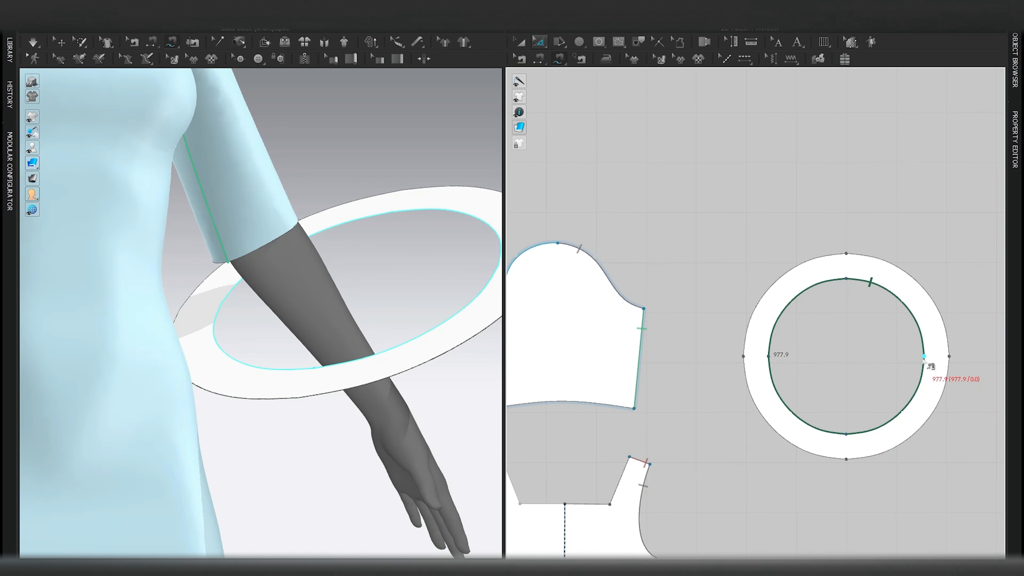
pyautogui.moveTo(733, 427); pyautogui.dragTo(905, 404, button='middle')
pyautogui.click(661, 384)
pyautogui.click(808, 390)
# Step: Simulate the garment so the new ring drapes as a flounce on the sleeve hem
pyautogui.press('q')
pyautogui.moveTo(310, 323); pyautogui.dragTo(275, 322, button='right')
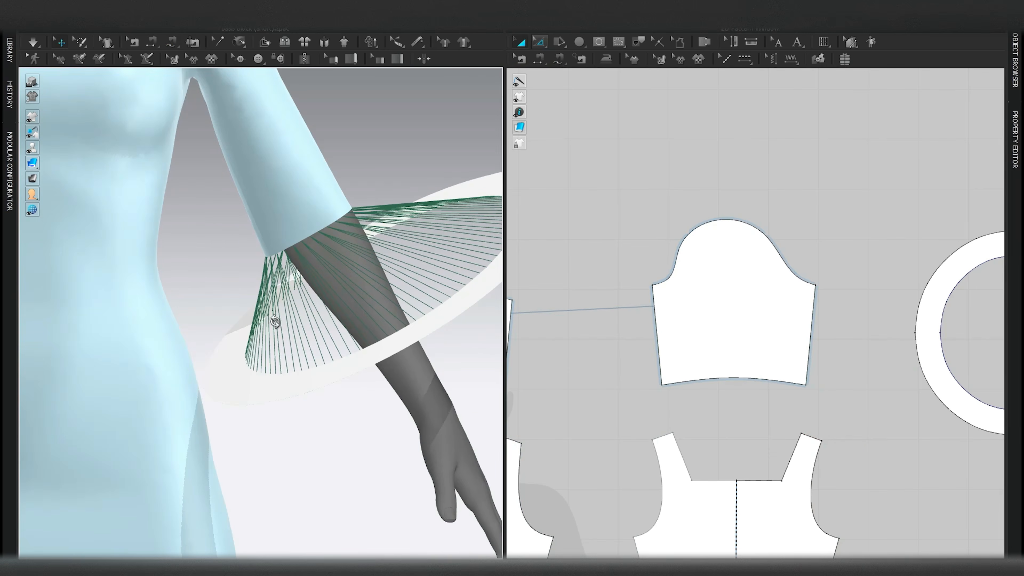
pyautogui.scroll(-5, 365, 255)
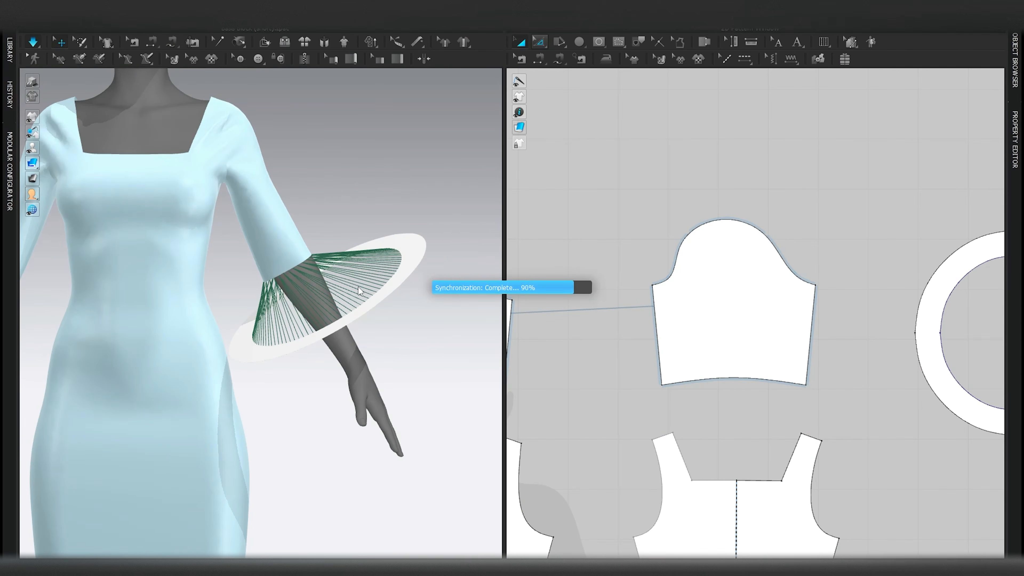
pyautogui.press('space')
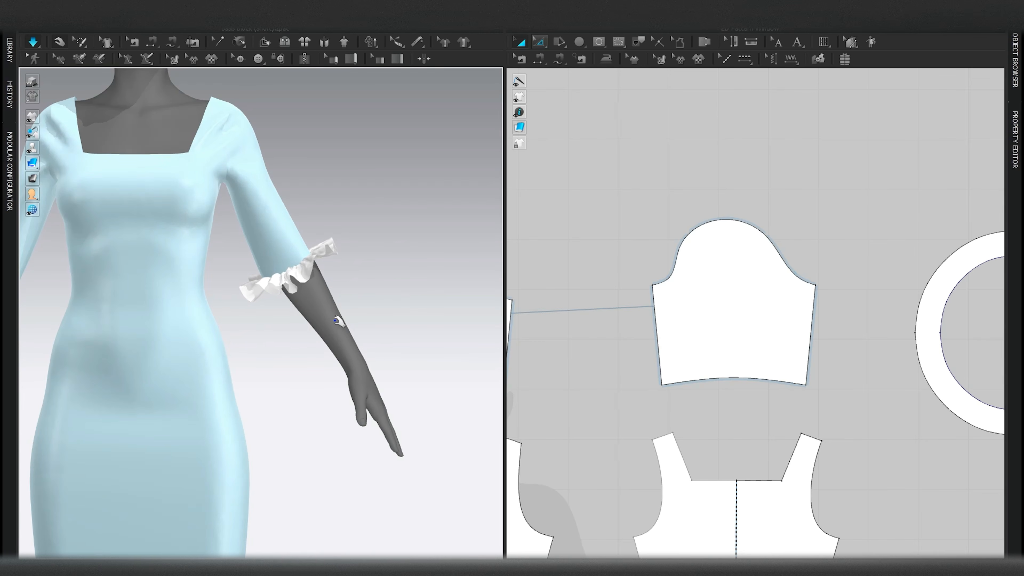
# Step: Shrink the sleeve ring's inner circle to a circumference of about 843.6 and simulate the flounce again
pyautogui.scroll(2, 335, 262)
pyautogui.scroll(-5, 890, 361)
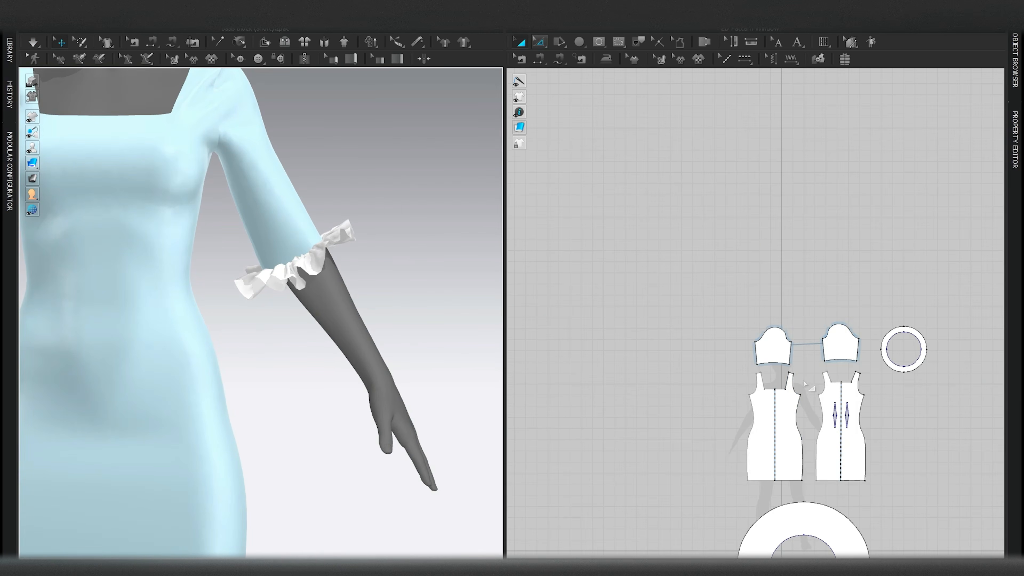
pyautogui.scroll(-1, 766, 347)
pyautogui.scroll(3, 729, 337)
pyautogui.scroll(2, 765, 339)
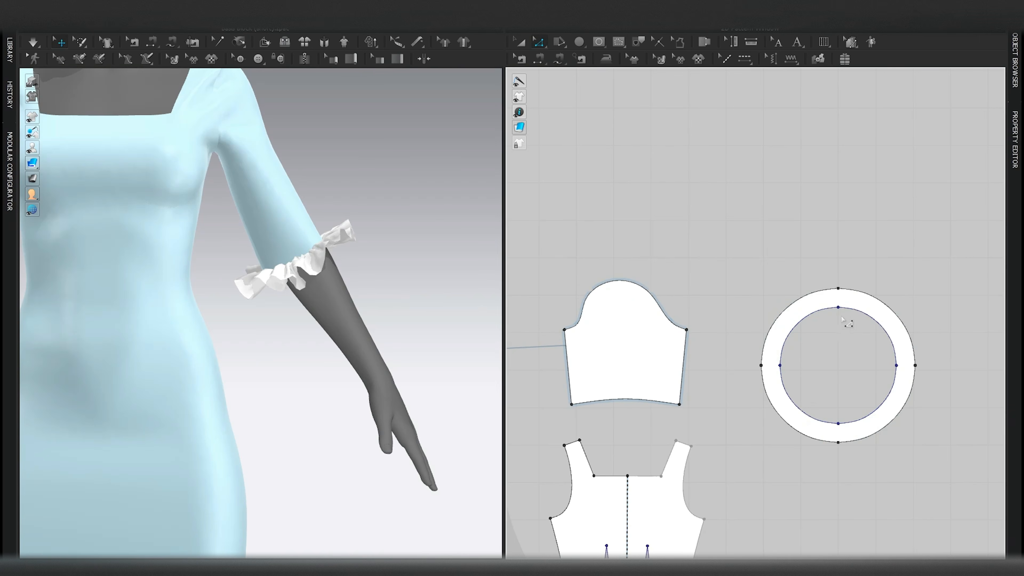
pyautogui.click(839, 369)
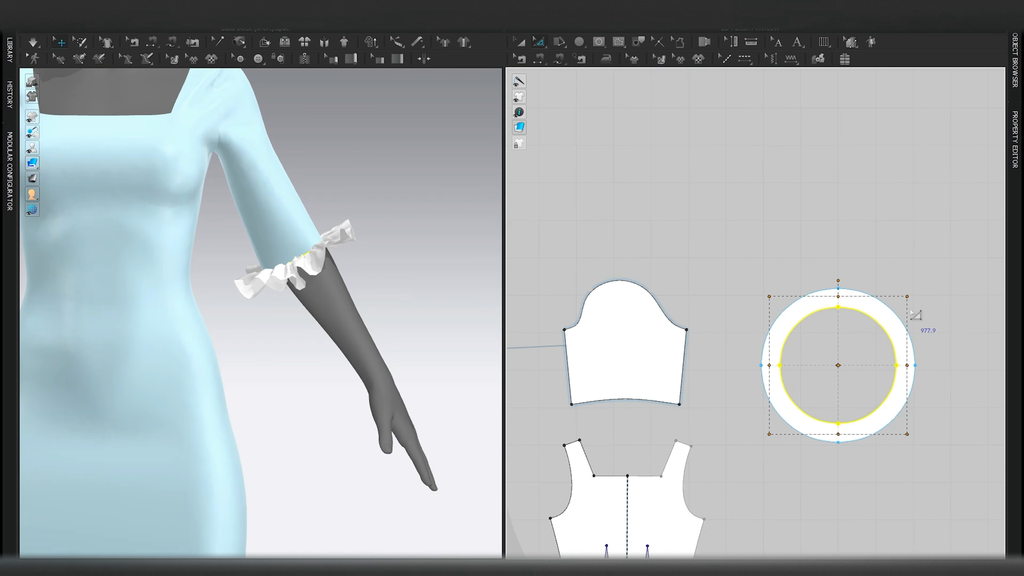
pyautogui.moveTo(908, 295); pyautogui.dragTo(900, 304)
pyautogui.press('space')
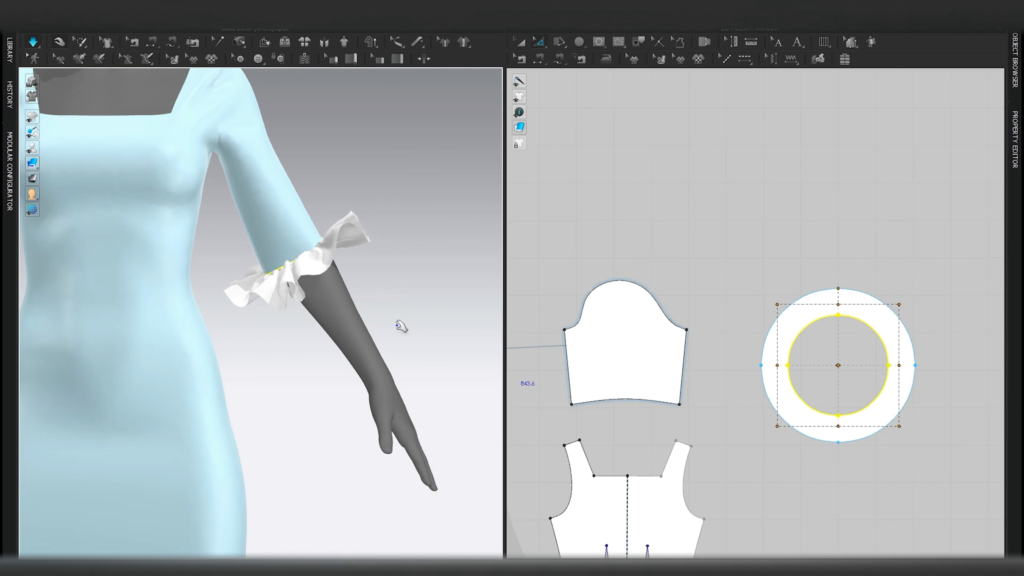
# Step: Hide the avatar and enlarge the sleeve ring's outer circle to quarter arcs of about 384.5, simulating the wider flounce
pyautogui.hotkey('shift', 'a')
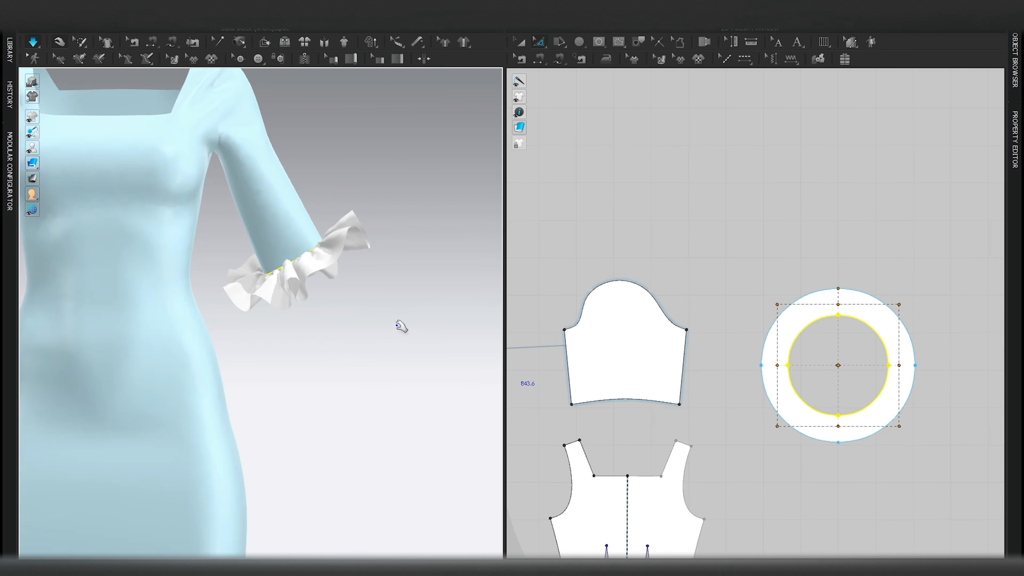
pyautogui.moveTo(401, 326); pyautogui.dragTo(282, 343, button='right')
pyautogui.press('space')
pyautogui.press('z')
pyautogui.click(836, 307)
pyautogui.press('a')
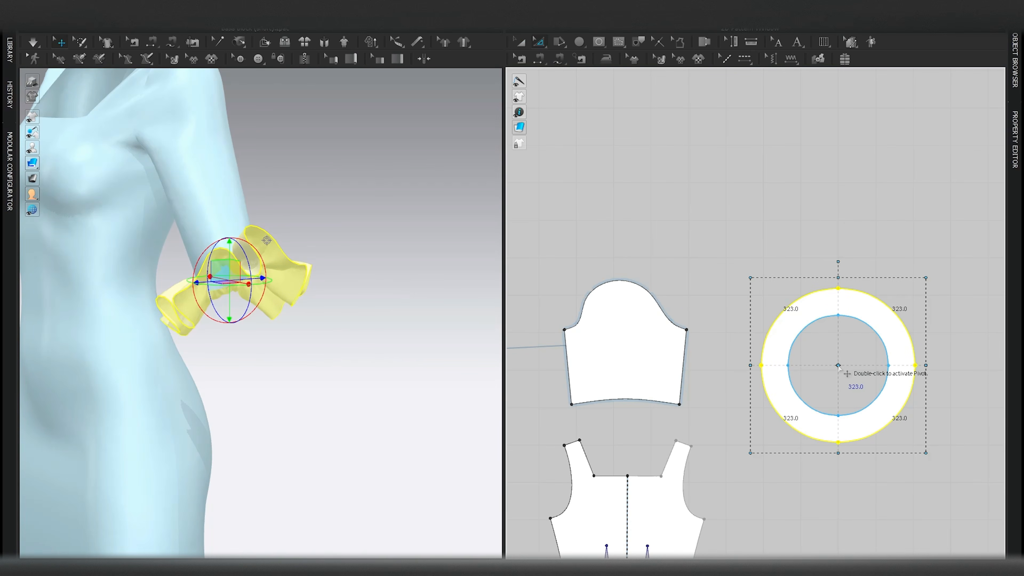
pyautogui.moveTo(927, 277); pyautogui.dragTo(962, 249)
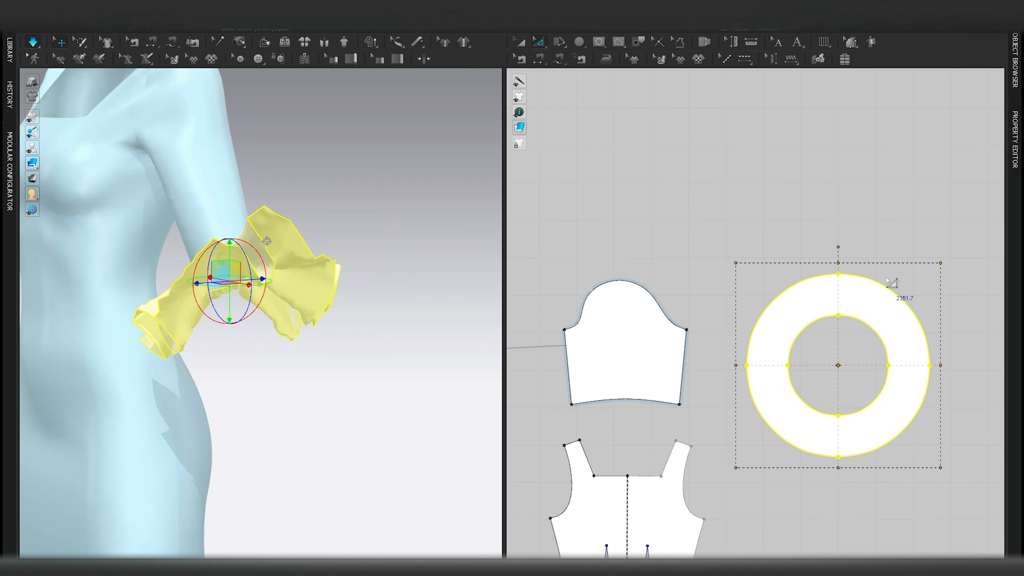
pyautogui.press('space')
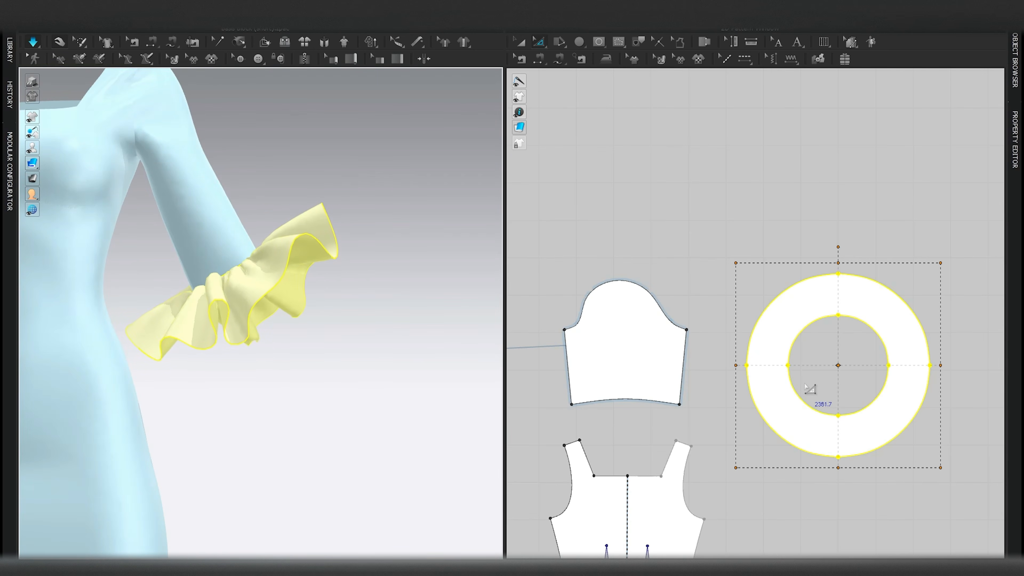
# Step: Enlarge the sleeve ring's outer circle slightly more, keeping its inner circle unchanged, and simulate the flounce
pyautogui.press('space')
pyautogui.click(742, 235)
pyautogui.doubleClick(785, 290)
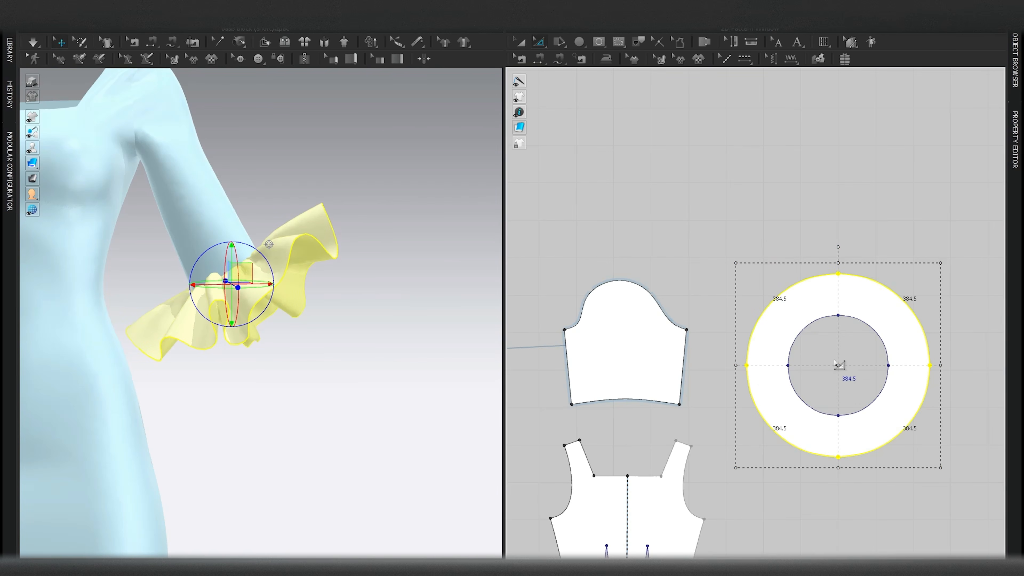
pyautogui.moveTo(736, 263); pyautogui.dragTo(721, 250)
pyautogui.press('space')
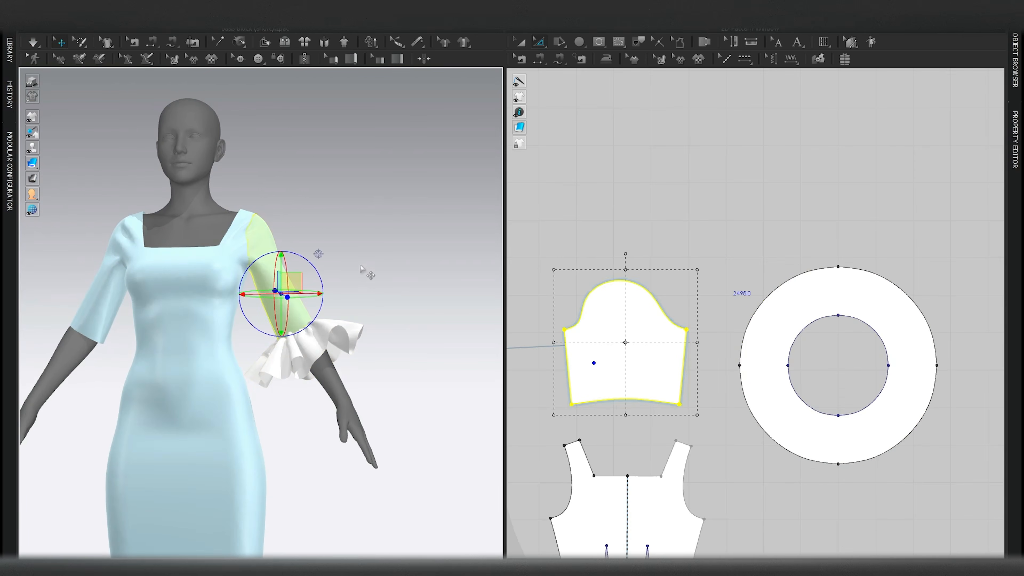
# Step: Unfreeze the sleeve that carries the flounce and simulate the two together
pyautogui.hotkey('ctrl', 'k')
pyautogui.scroll(6, 418, 307)
pyautogui.press('space')
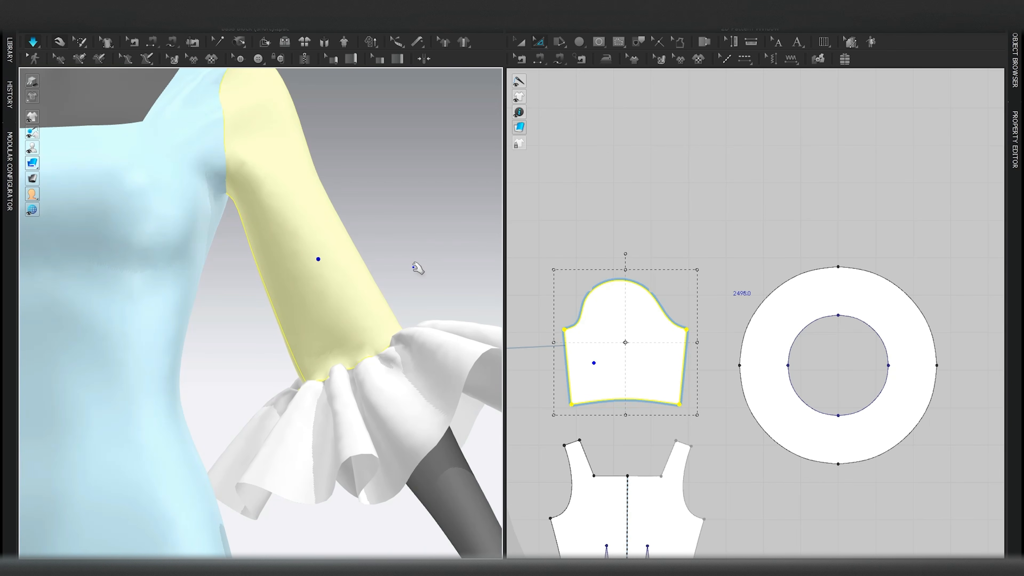
pyautogui.scroll(-5, 353, 293)
pyautogui.press('space')
# Step: Hide the avatar and paste a linked symmetric copy of the sleeve ring beside the opposite sleeve pattern
pyautogui.hotkey('shift', 'a')
pyautogui.moveTo(304, 295); pyautogui.dragTo(390, 320, button='right')
pyautogui.scroll(-6, 390, 320)
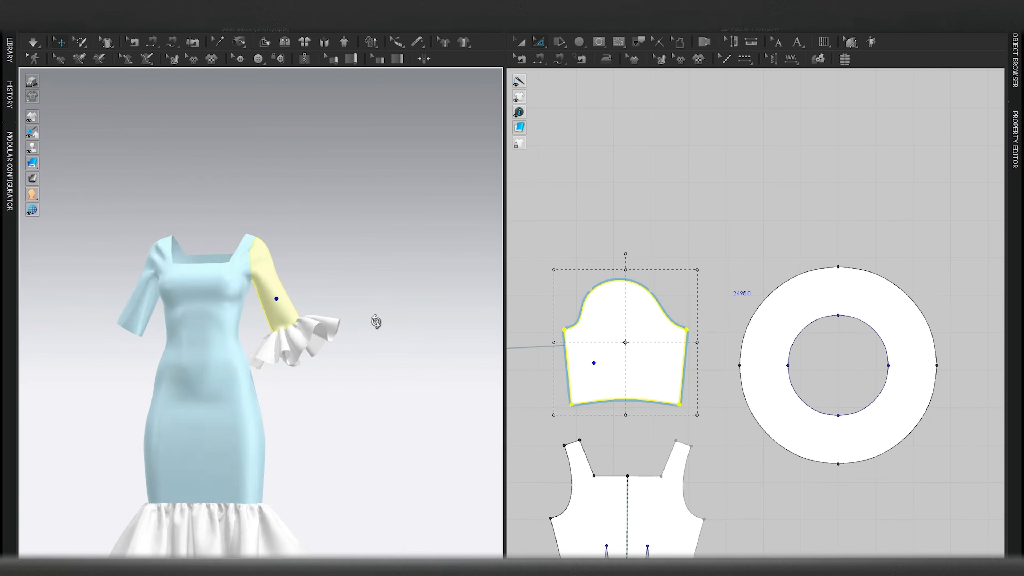
pyautogui.scroll(-4, 754, 336)
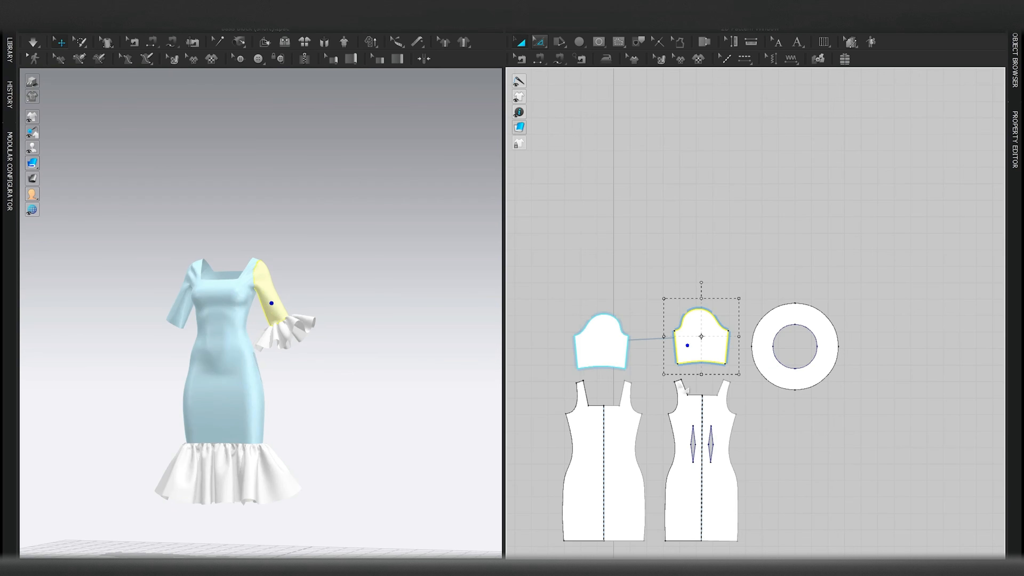
pyautogui.moveTo(734, 364); pyautogui.dragTo(834, 363, button='right')
pyautogui.click(867, 349)
pyautogui.hotkey('ctrl', 'c')
pyautogui.hotkey('ctrl', 'v')
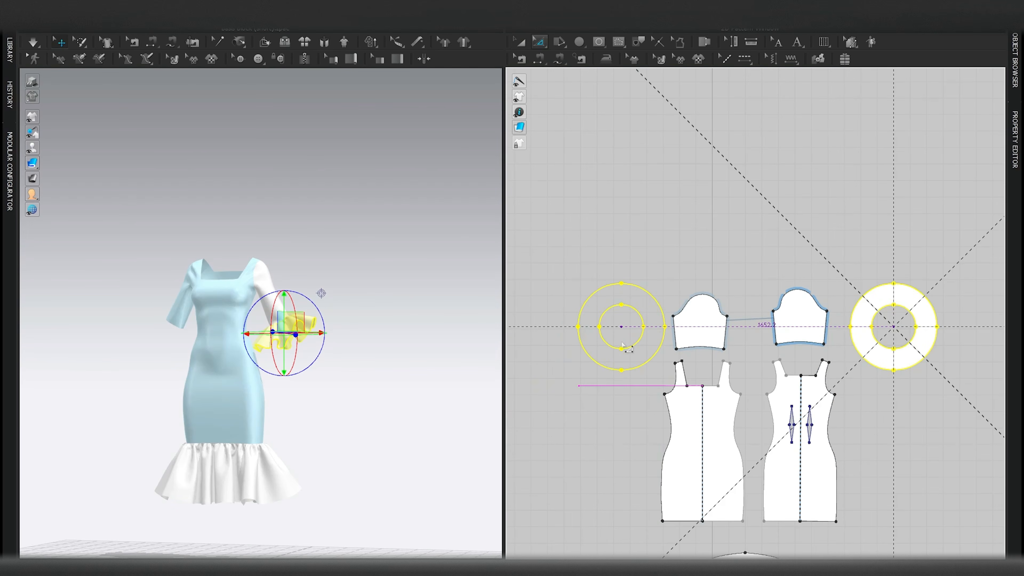
pyautogui.click(579, 386)
# Step: Move the copied flounce to the opposite sleeve's hem in 3D and simulate it into place
pyautogui.moveTo(221, 371); pyautogui.dragTo(319, 371, button='middle')
pyautogui.moveTo(318, 371); pyautogui.dragTo(172, 359, button='right')
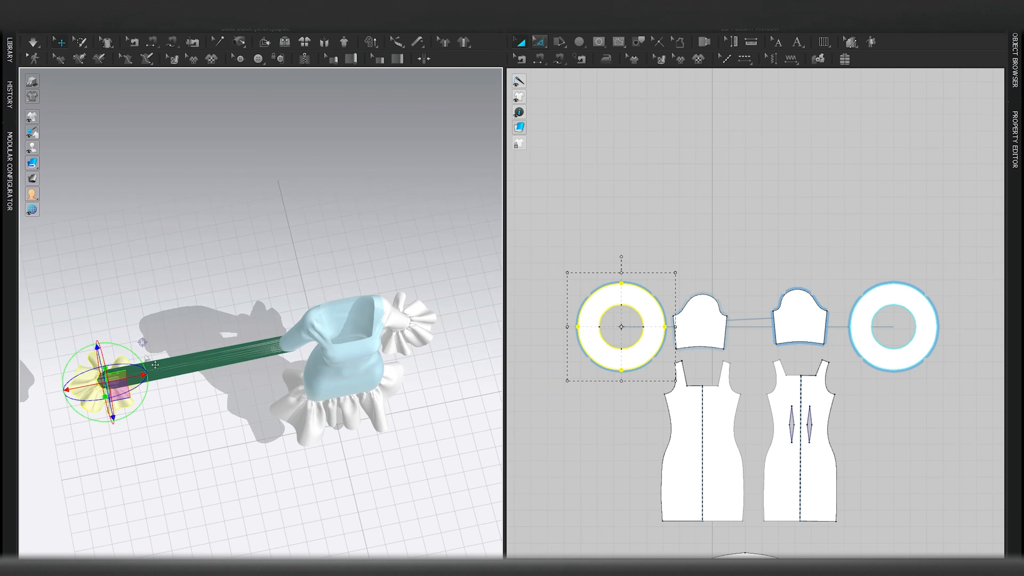
pyautogui.moveTo(136, 375); pyautogui.dragTo(219, 358)
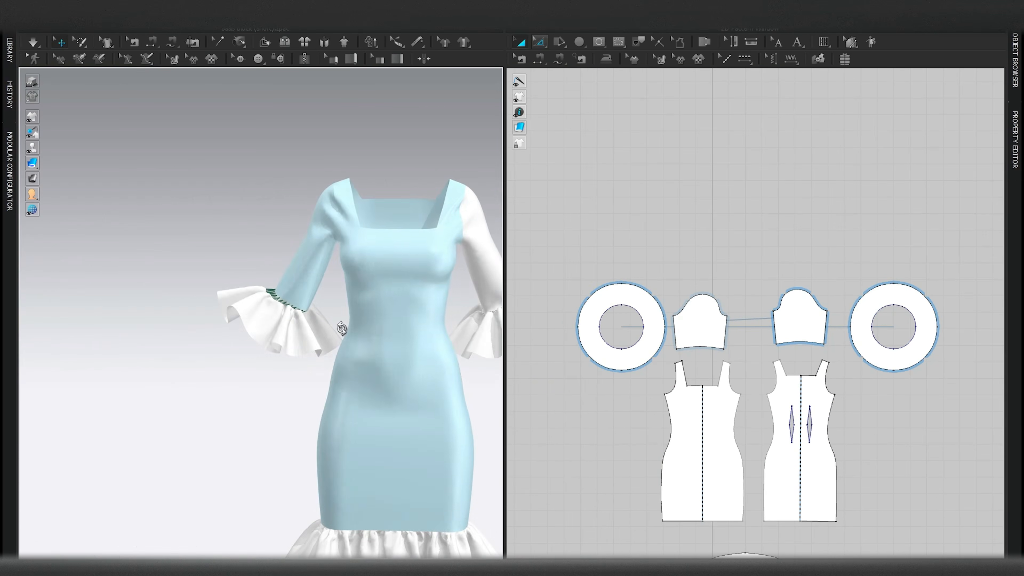
pyautogui.press('space')
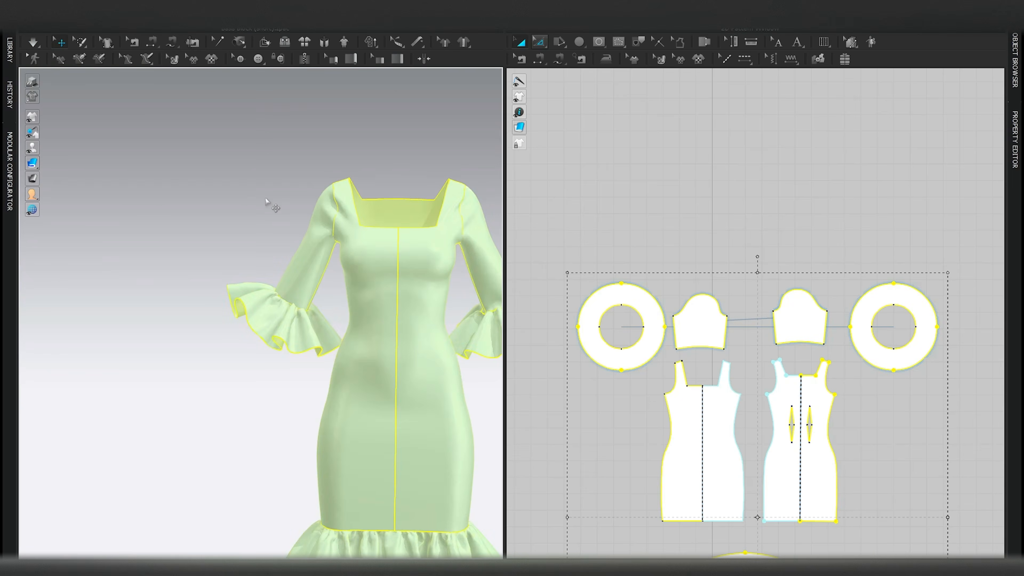
# Step: Select and unfreeze all the dress patterns, then simulate the whole dress
pyautogui.click(265, 197)
pyautogui.hotkey('ctrl', 'a')
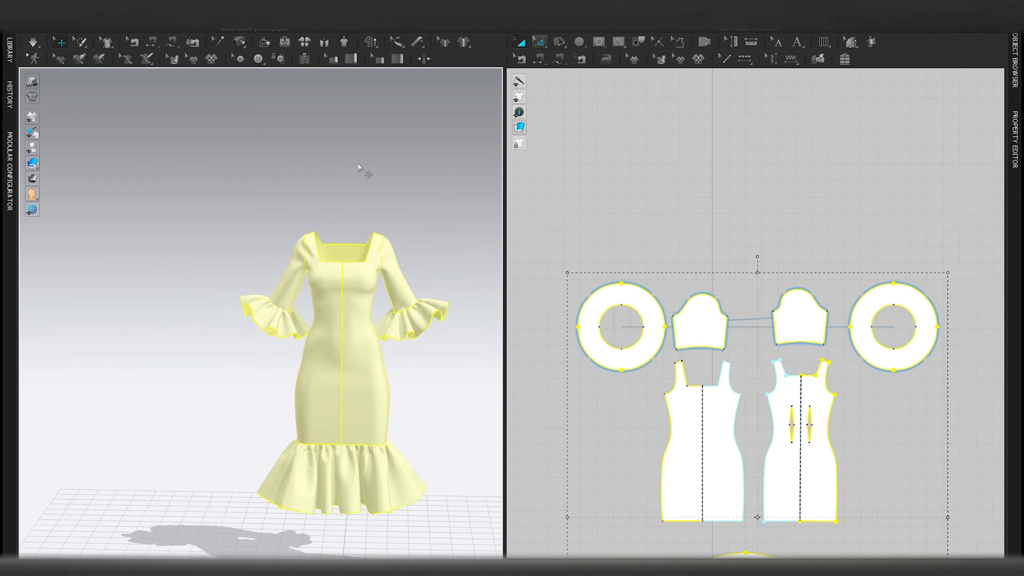
pyautogui.moveTo(442, 424); pyautogui.dragTo(349, 340, button='middle')
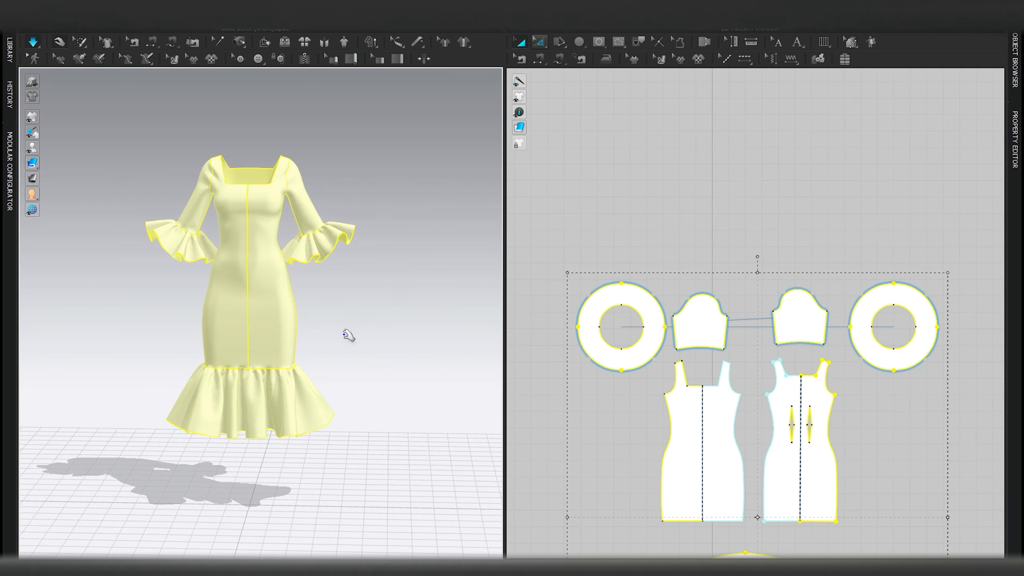
pyautogui.click(346, 335)
pyautogui.scroll(-5, 346, 334)
pyautogui.moveTo(346, 334); pyautogui.dragTo(304, 350, button='right')
pyautogui.scroll(8, 403, 389)
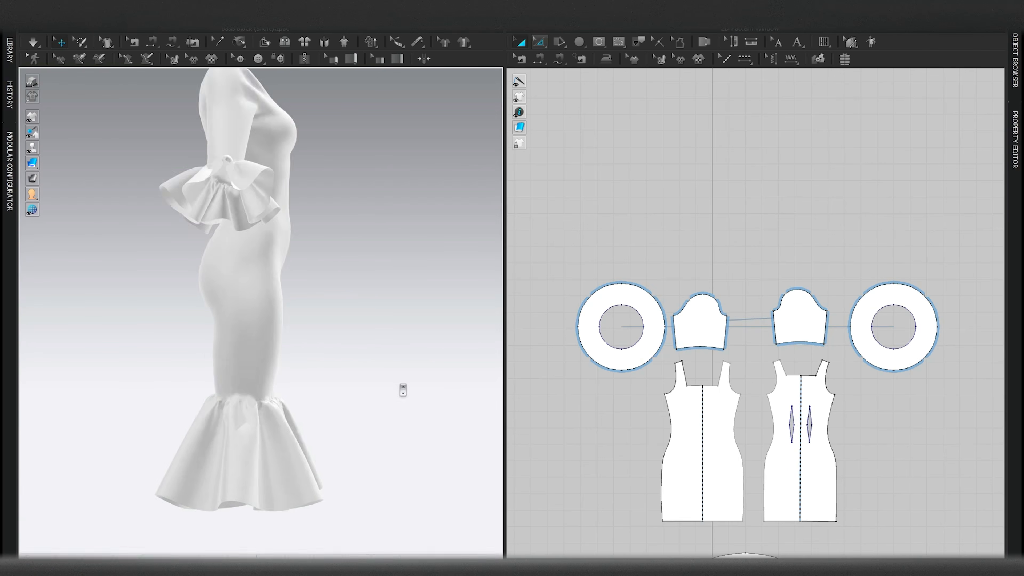
# Step: Round out the front and back side seams by moving their lower curve points below the hip slightly outward
pyautogui.click(307, 290)
pyautogui.moveTo(228, 384); pyautogui.dragTo(345, 391, button='right')
pyautogui.scroll(-2, 762, 413)
pyautogui.scroll(7, 790, 479)
pyautogui.moveTo(812, 488); pyautogui.dragTo(750, 460, button='middle')
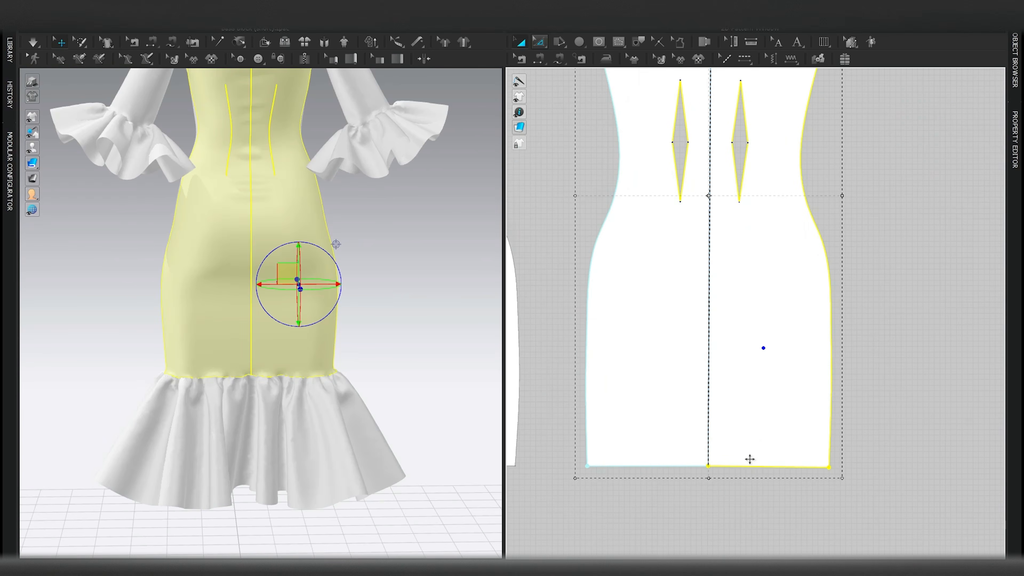
pyautogui.scroll(-1, 750, 456)
pyautogui.press('v')
pyautogui.scroll(4, 818, 377)
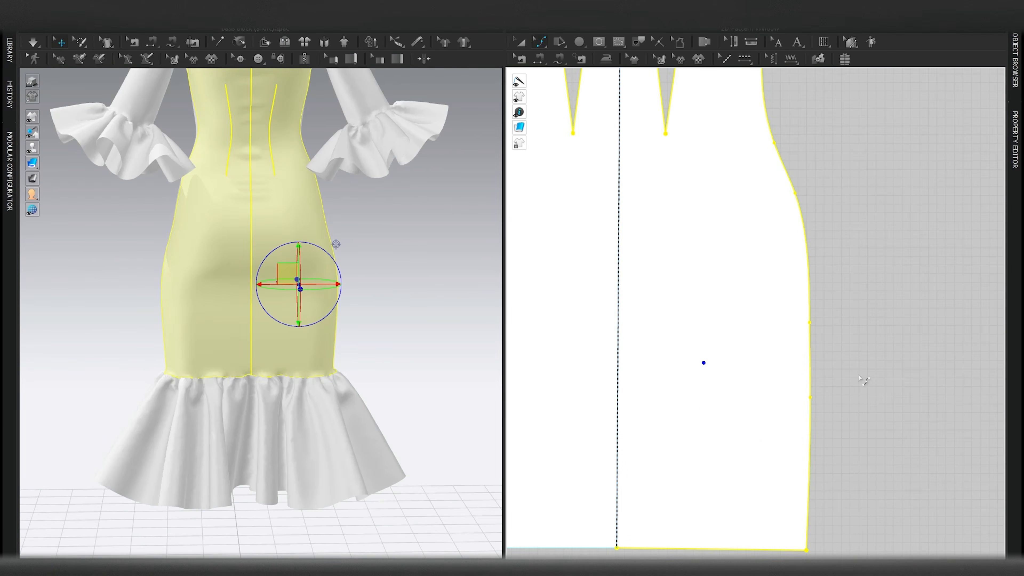
pyautogui.click(842, 378)
pyautogui.click(809, 399)
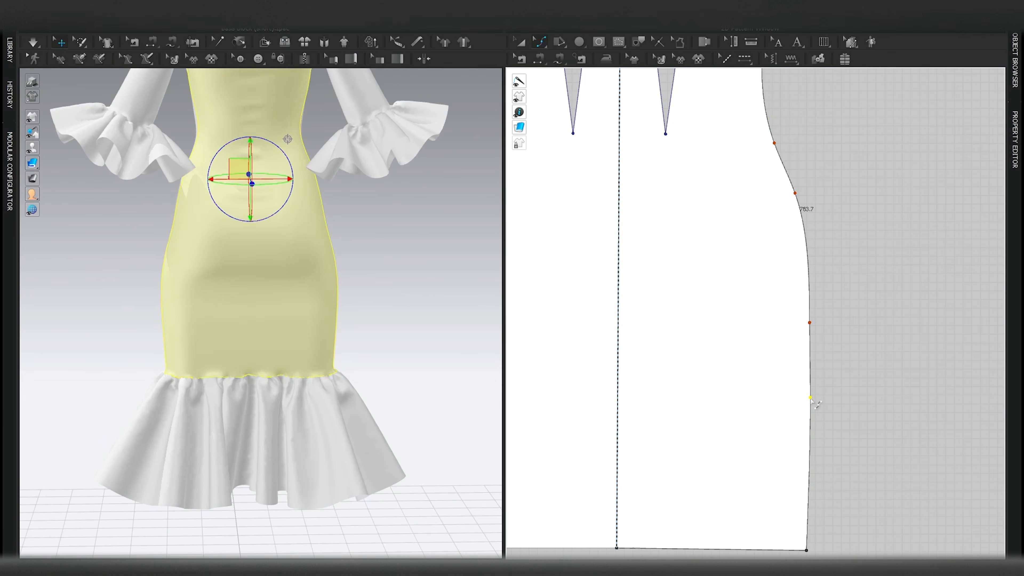
pyautogui.scroll(-4, 811, 401)
pyautogui.click(631, 390)
pyautogui.scroll(2, 643, 397)
pyautogui.moveTo(631, 389); pyautogui.dragTo(635, 387)
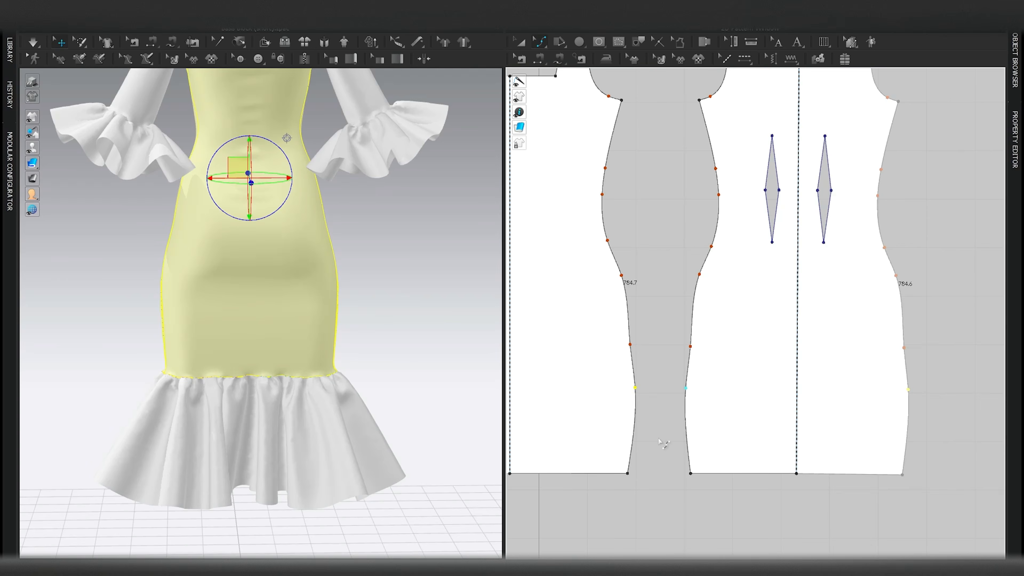
# Step: Adjust the lower side-seam curve points of the front and back slightly further and simulate the new hip shape
pyautogui.scroll(-3, 661, 444)
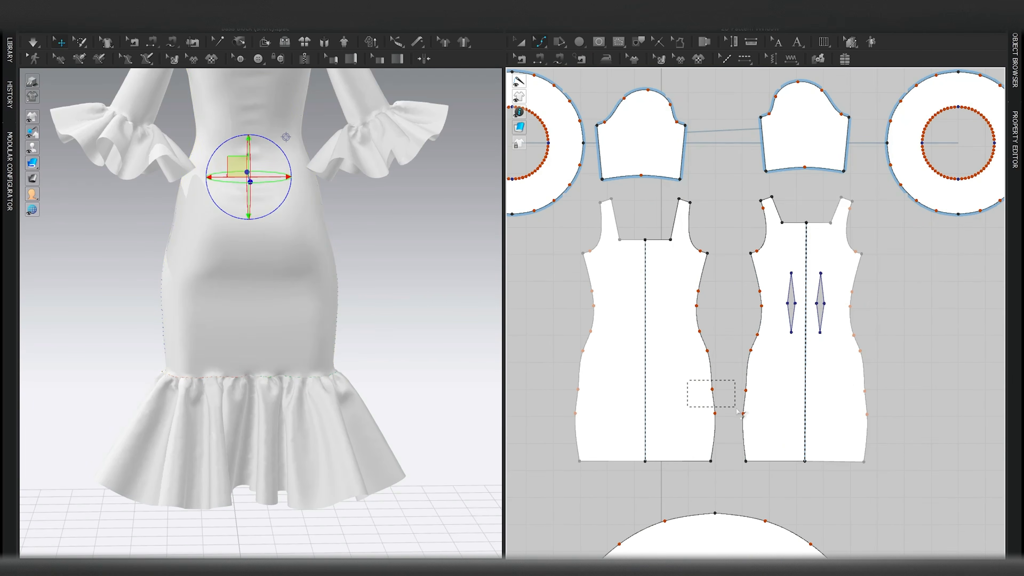
pyautogui.scroll(2, 850, 392)
pyautogui.moveTo(852, 386); pyautogui.dragTo(854, 383)
pyautogui.scroll(-4, 863, 434)
pyautogui.press('space')
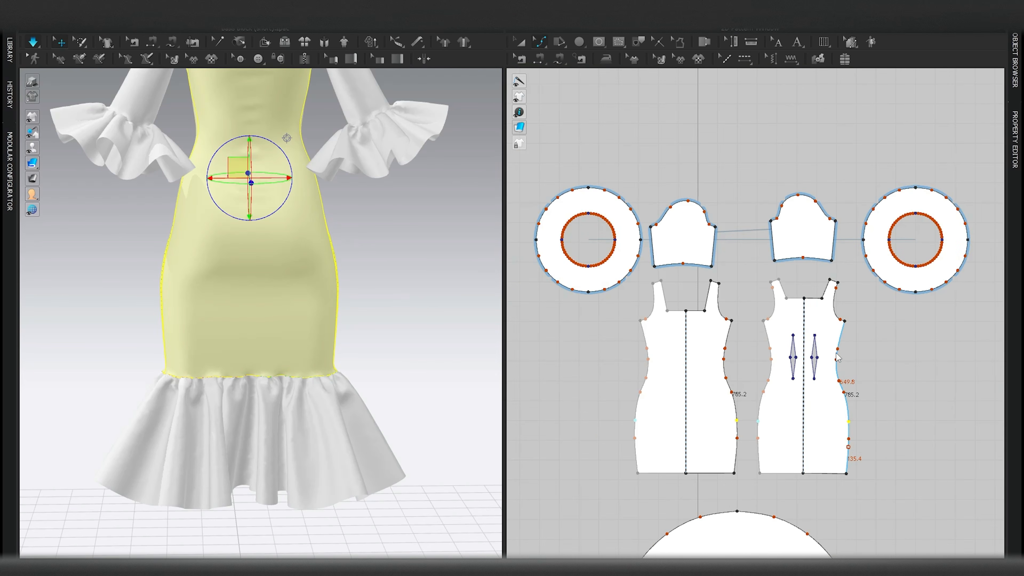
pyautogui.press('a')
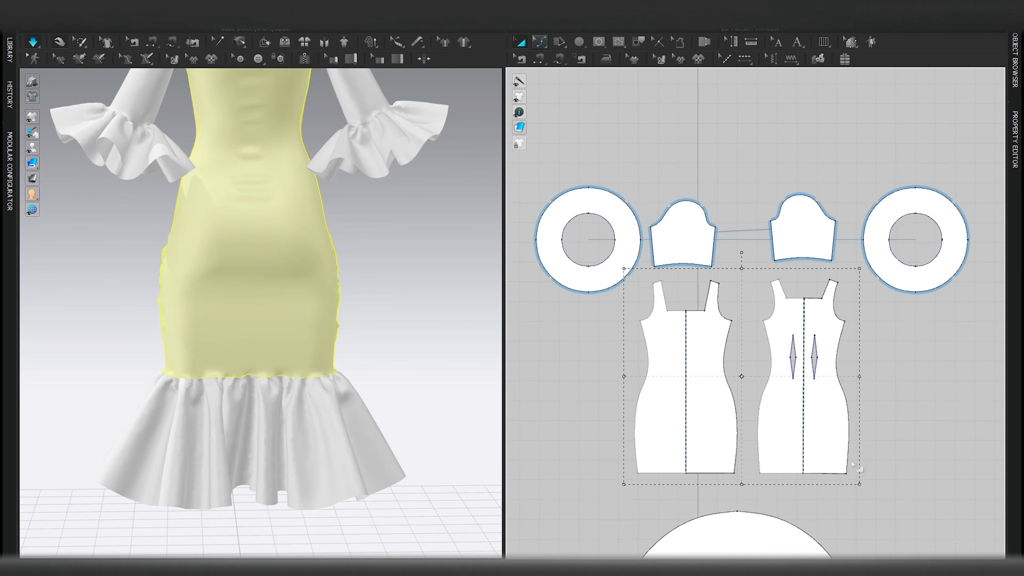
pyautogui.press('space')
# Step: Examine the draped dress from several angles, with and without the avatar
pyautogui.moveTo(378, 318); pyautogui.dragTo(263, 329, button='right')
pyautogui.scroll(-3, 338, 343)
pyautogui.hotkey('shift', 'a')
pyautogui.moveTo(423, 338); pyautogui.dragTo(297, 336, button='right')
pyautogui.click(379, 321)
pyautogui.scroll(-2, 380, 321)
pyautogui.scroll(2, 354, 357)
pyautogui.hotkey('shift', 'a')
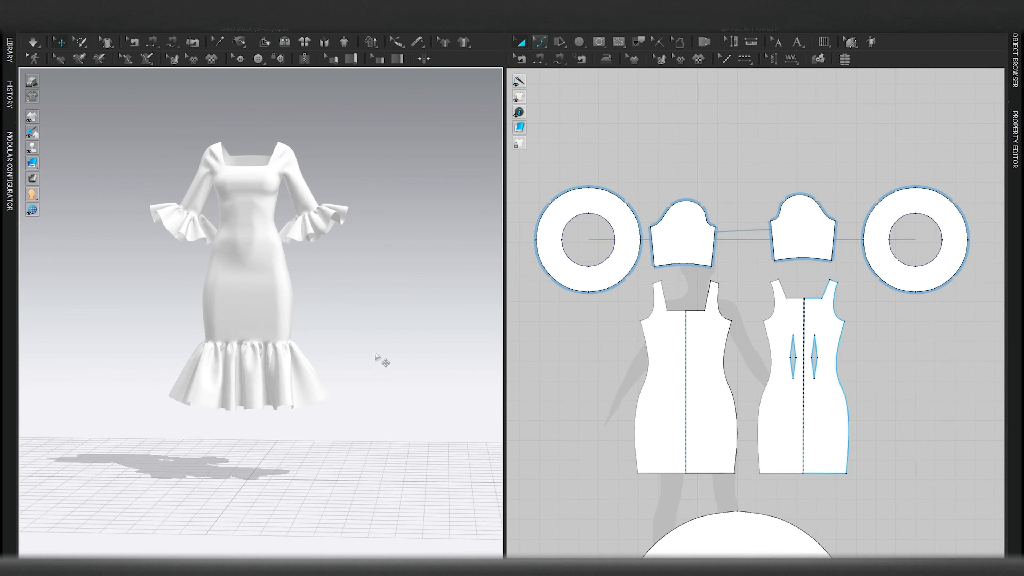
# Step: Apply the 01 pose from the avatar library's Pose_Ava folder, simulate the dress in that walking pose and stop the simulation
pyautogui.click(10, 51)
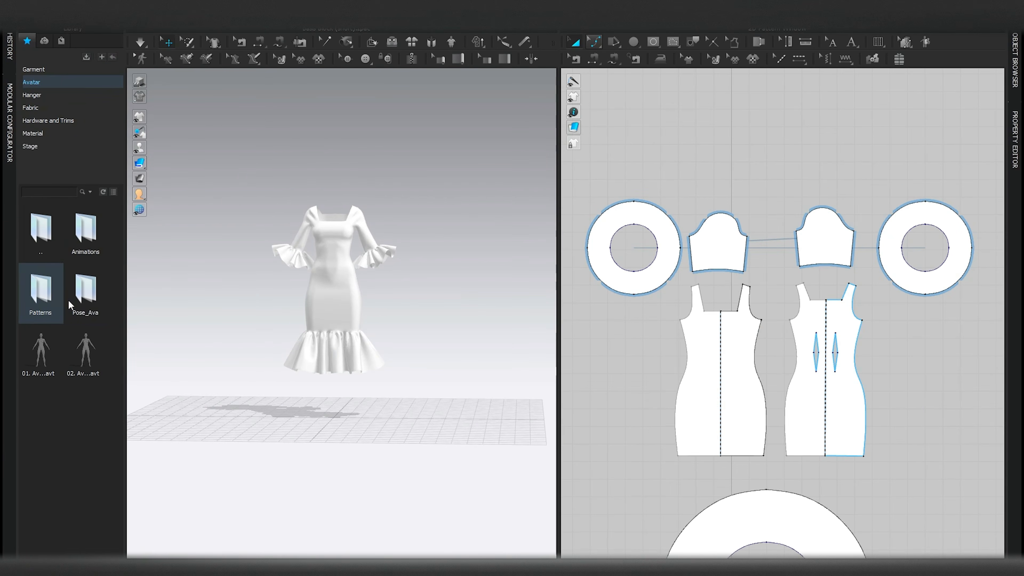
pyautogui.doubleClick(85, 288)
pyautogui.doubleClick(66, 252)
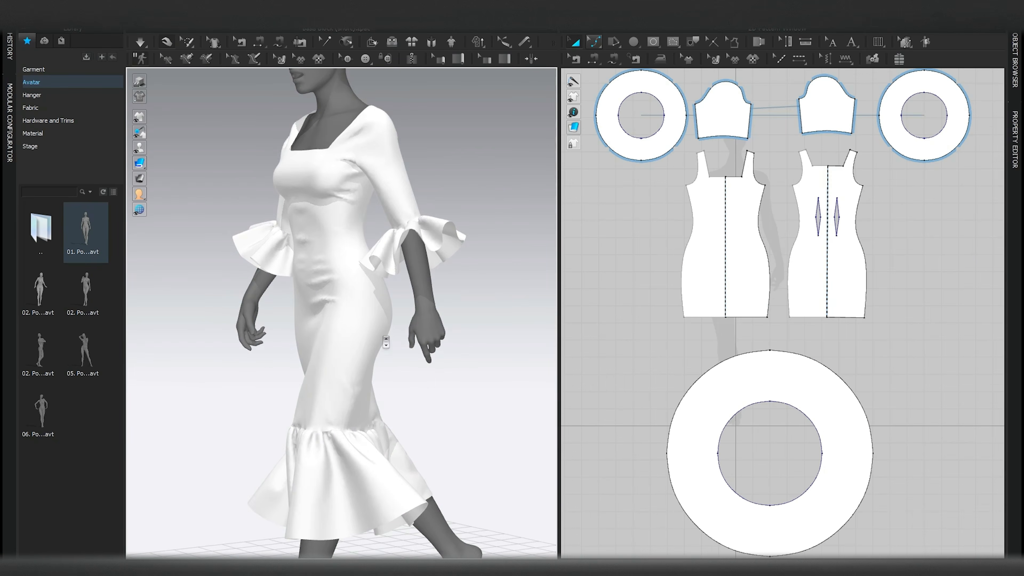
pyautogui.scroll(-1, 389, 374)
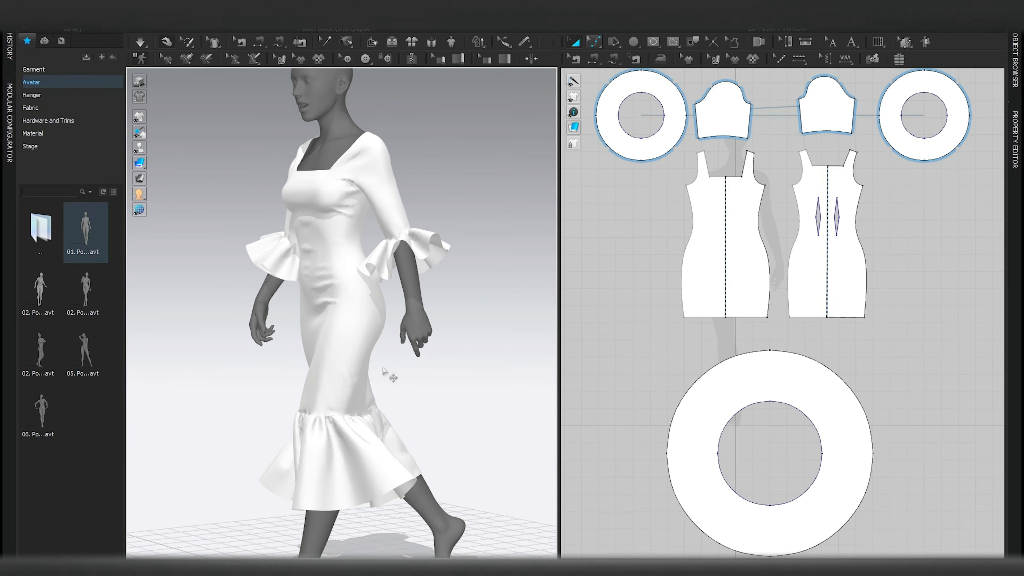
pyautogui.moveTo(387, 373); pyautogui.dragTo(391, 392, button='middle')
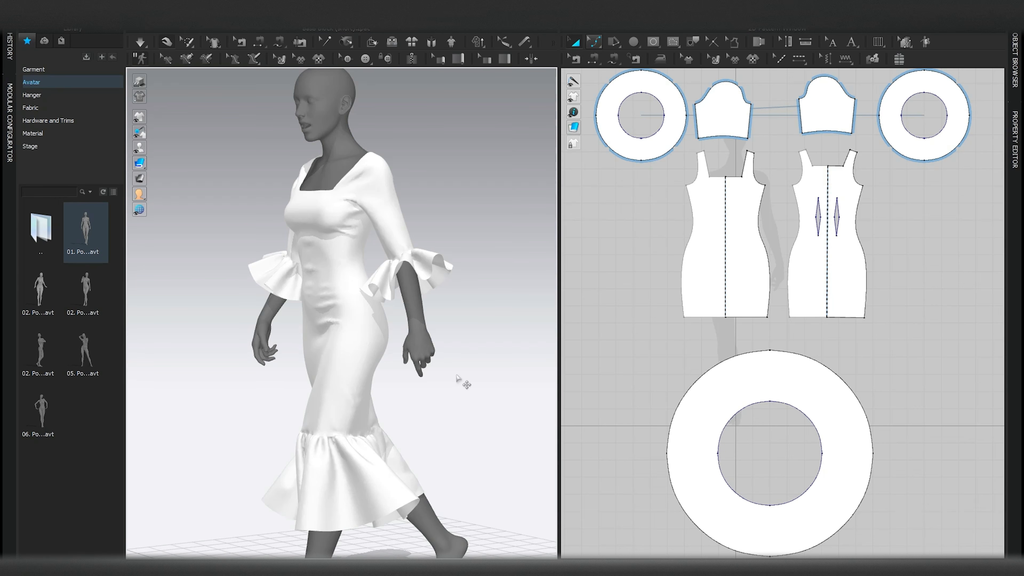
pyautogui.hotkey('shift', 'a')
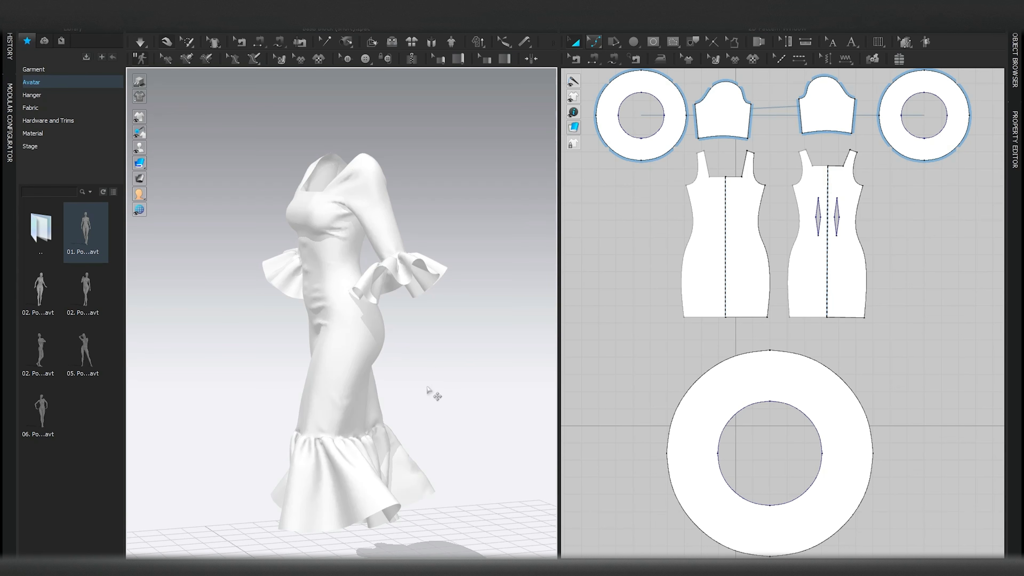
pyautogui.moveTo(434, 394); pyautogui.dragTo(456, 393, button='right')
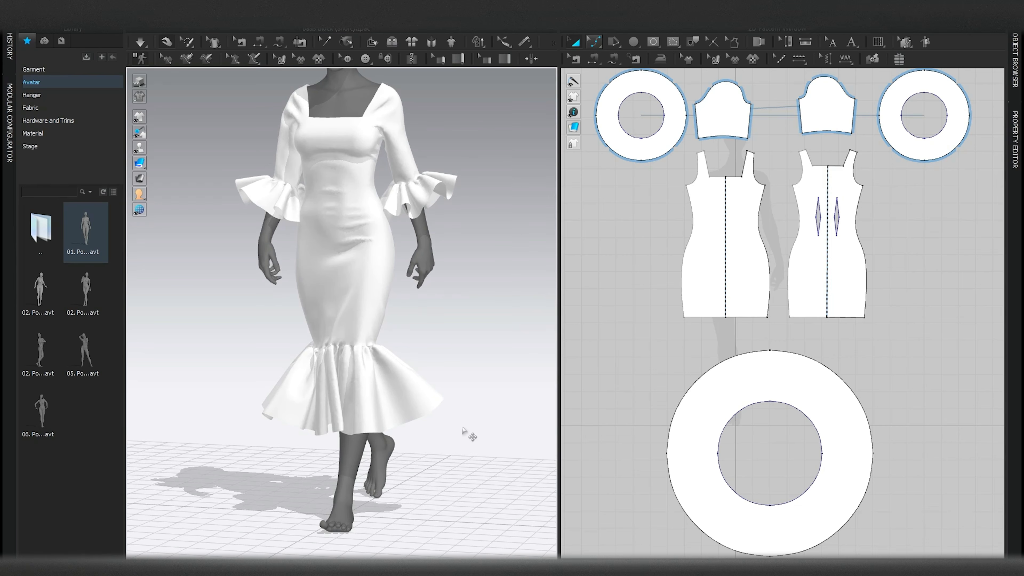
pyautogui.moveTo(465, 431); pyautogui.dragTo(364, 431, button='right')
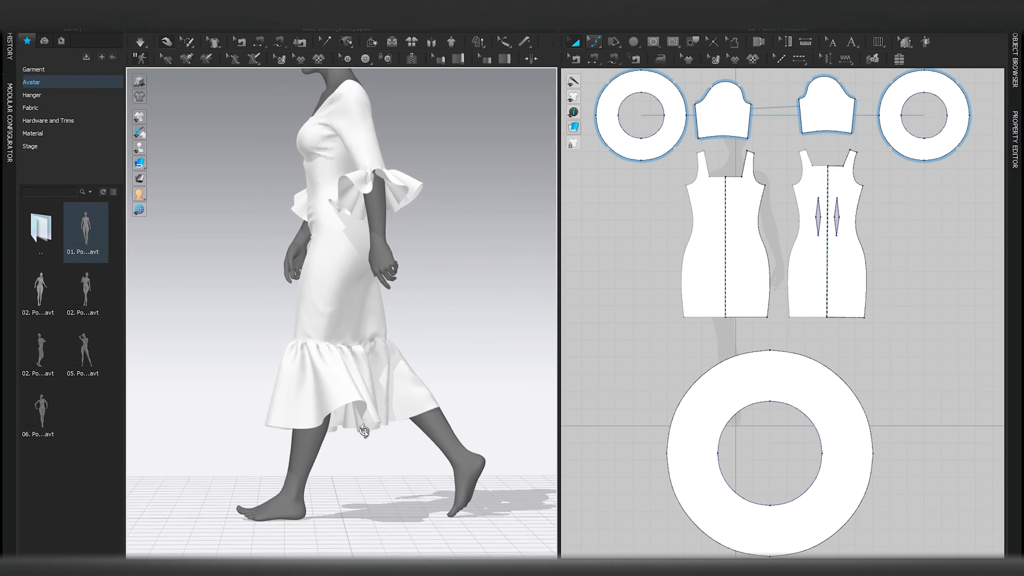
pyautogui.press('space')
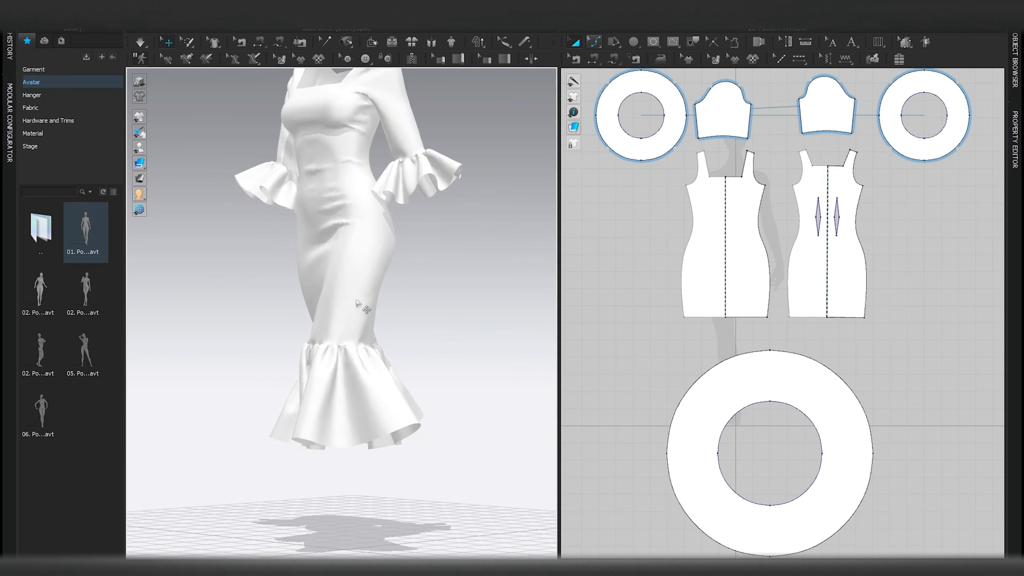
# Step: Examine the finished dress without the avatar, both close up and at full length from the front
pyautogui.scroll(-5, 357, 303)
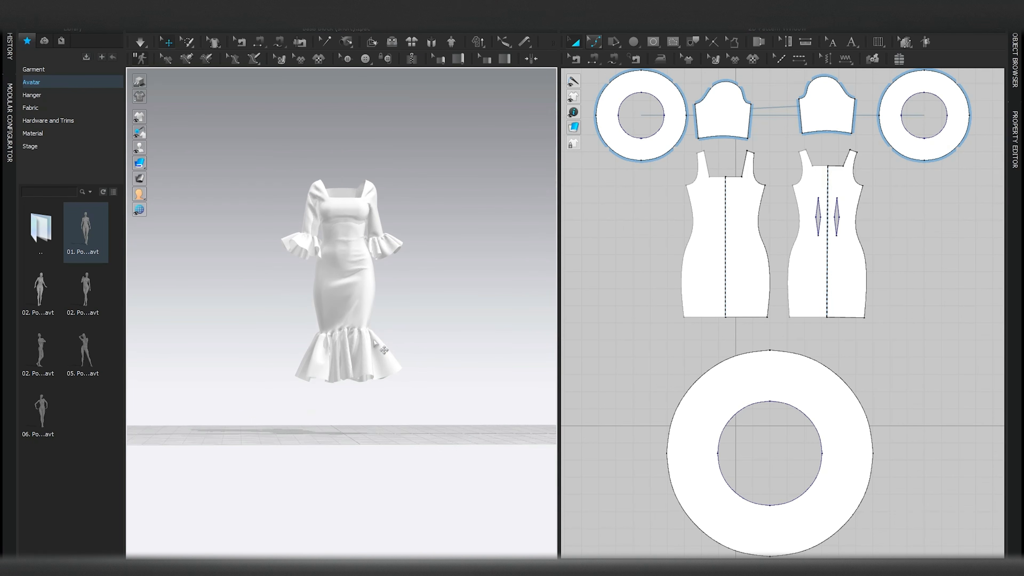
pyautogui.scroll(5, 375, 358)
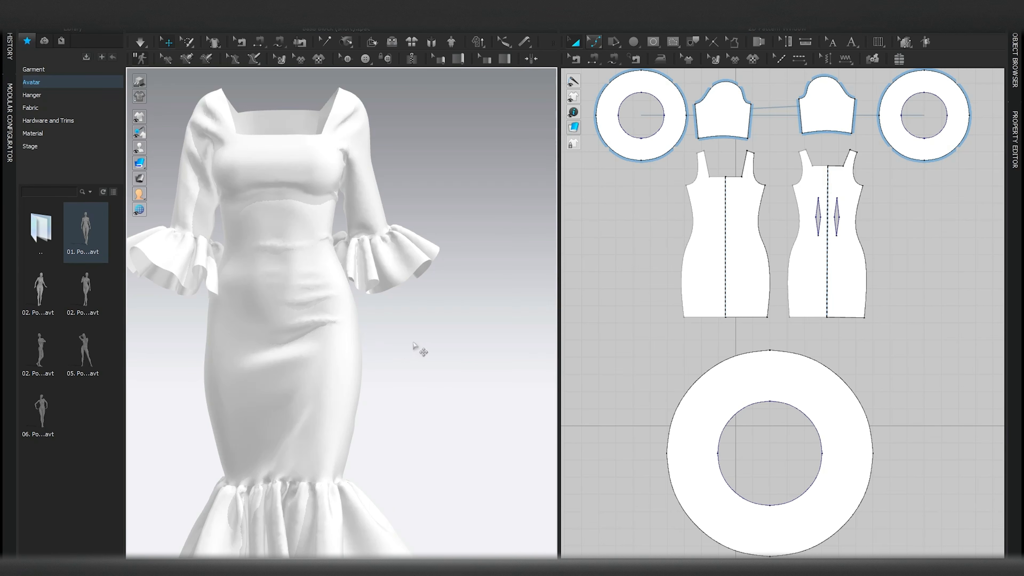
pyautogui.scroll(-3, 419, 349)
pyautogui.moveTo(402, 366)
pyautogui.mouseDown(button='right')
pyautogui.moveTo(212, 370)
pyautogui.moveTo(393, 379)
pyautogui.mouseUp(button='right')
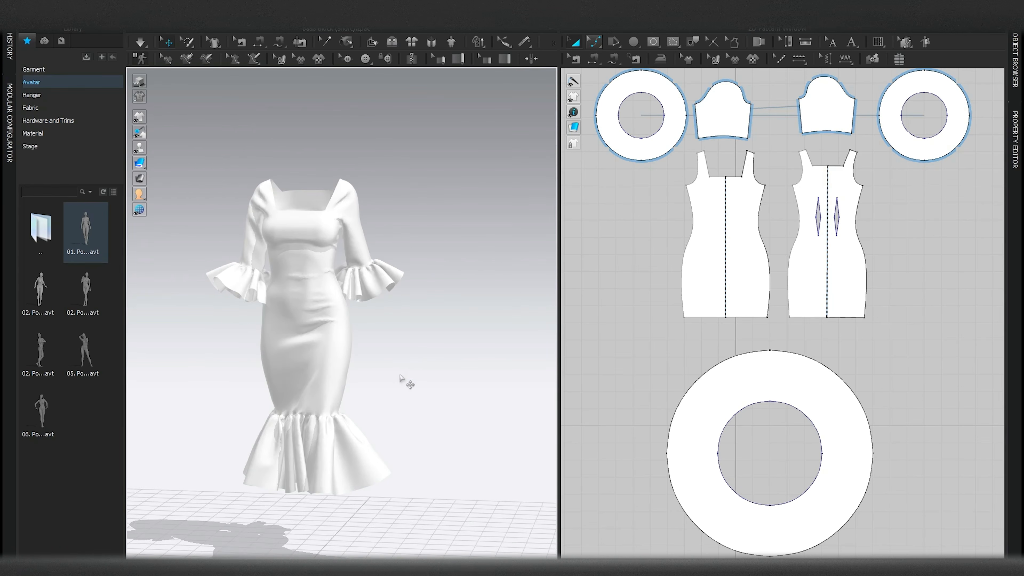
pyautogui.moveTo(369, 429); pyautogui.dragTo(389, 405, button='middle')
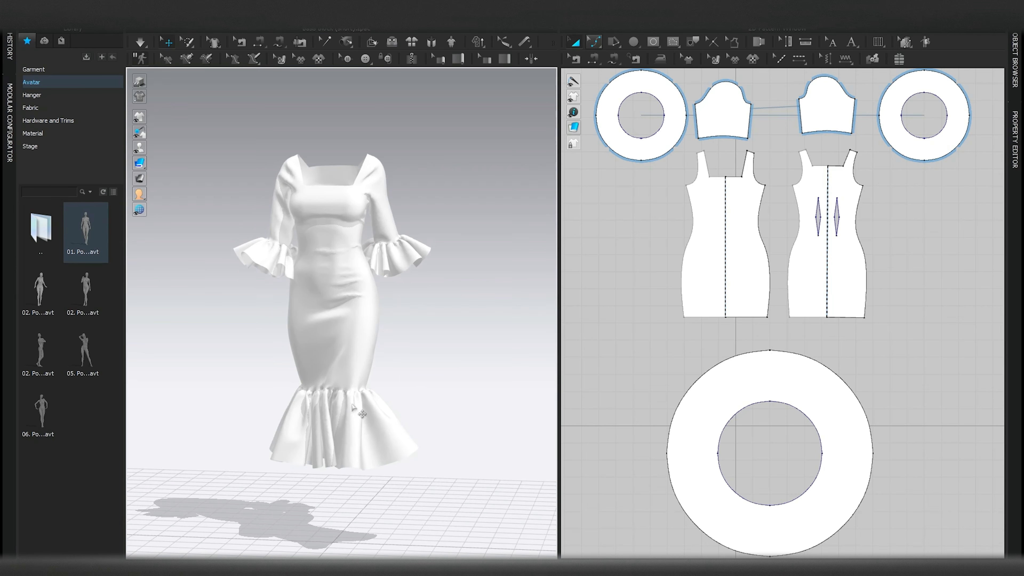